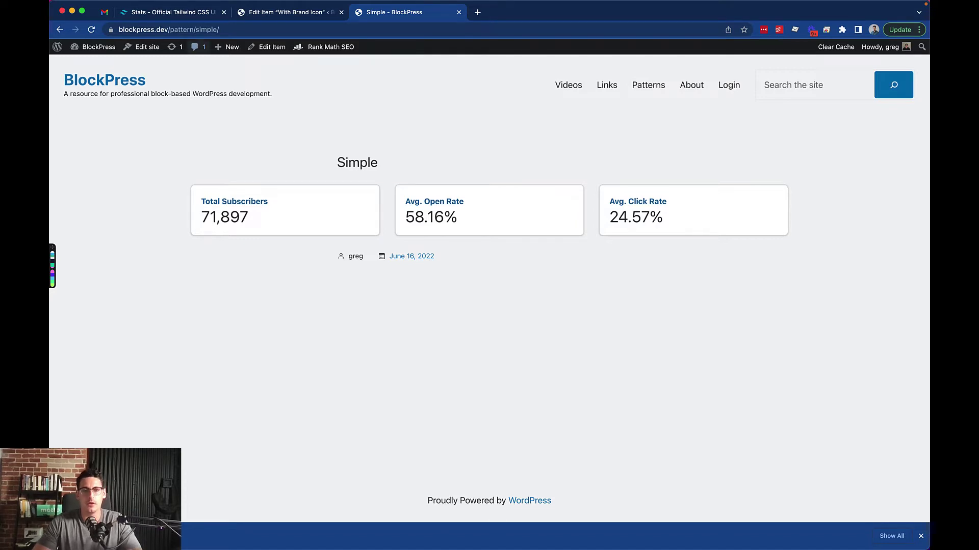
Switch to the Tailwind UI site and browse its component library overview, from the Marketing sections to the Application UI categories.
key("super+2")
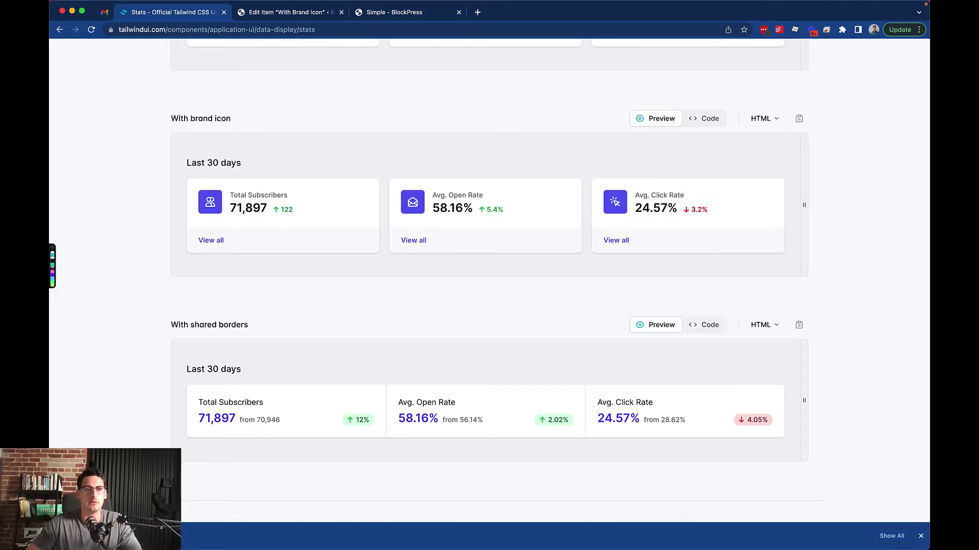
key("super+r")
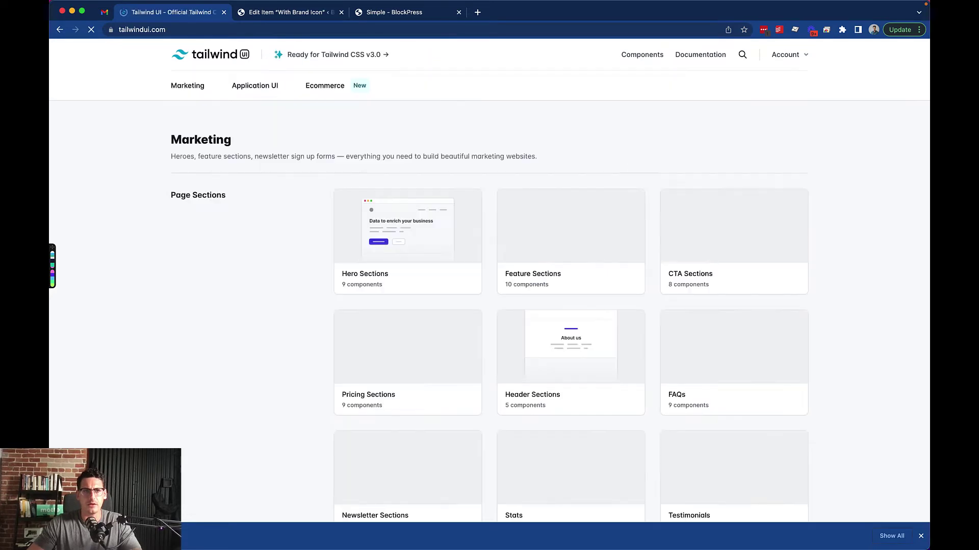
scroll(407, 382, "down", 15)
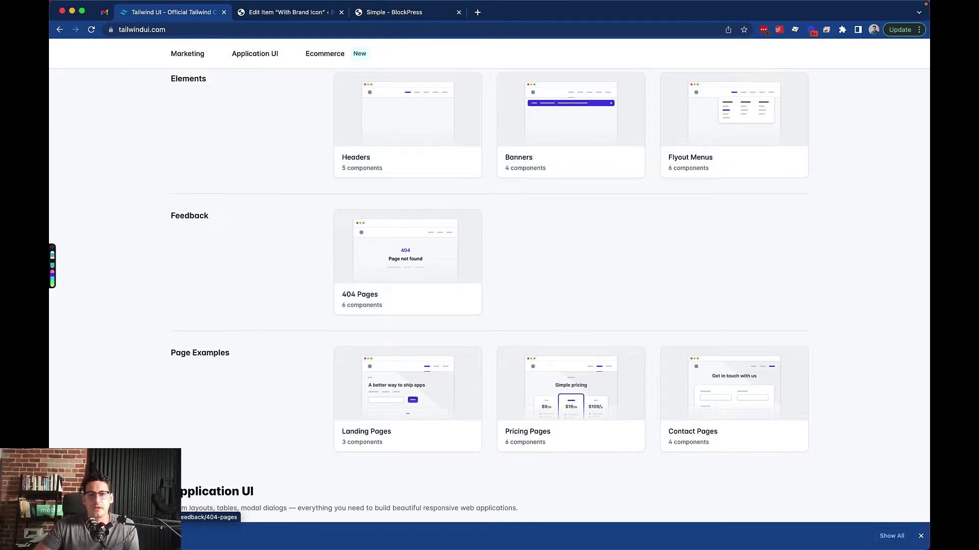
scroll(408, 301, "down", 2)
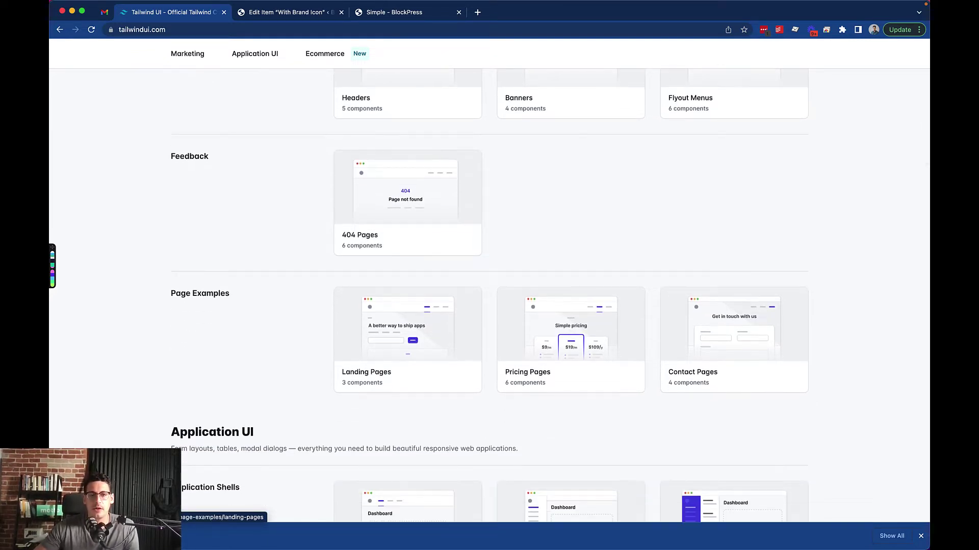
scroll(408, 301, "down", 2)
scroll(408, 301, "up", 12)
scroll(408, 301, "up", 4)
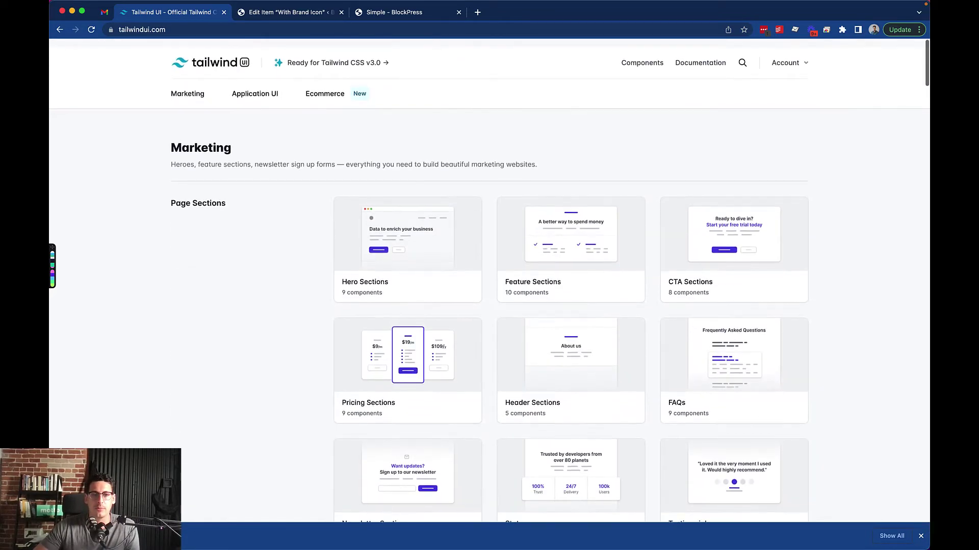
scroll(407, 300, "down", 18)
scroll(408, 301, "down", 9)
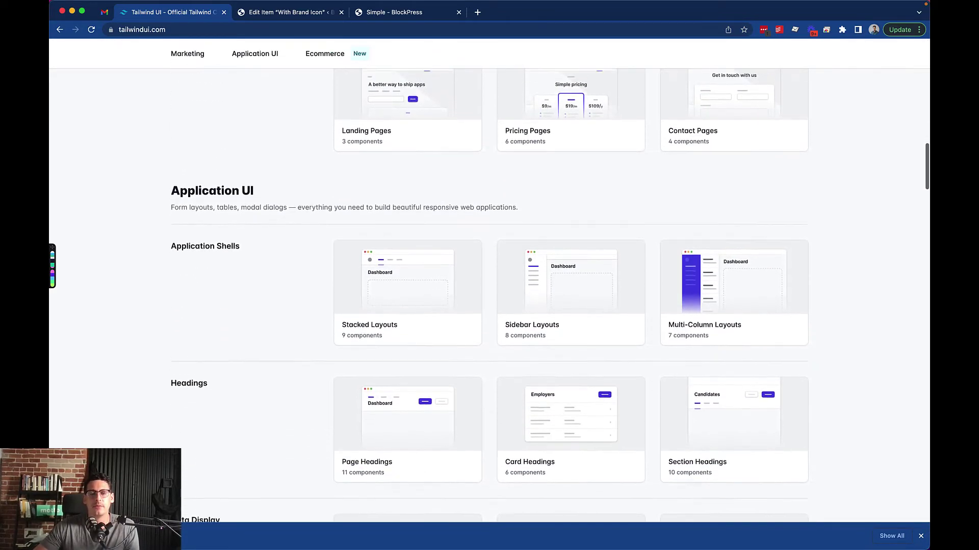
scroll(408, 300, "up", 2)
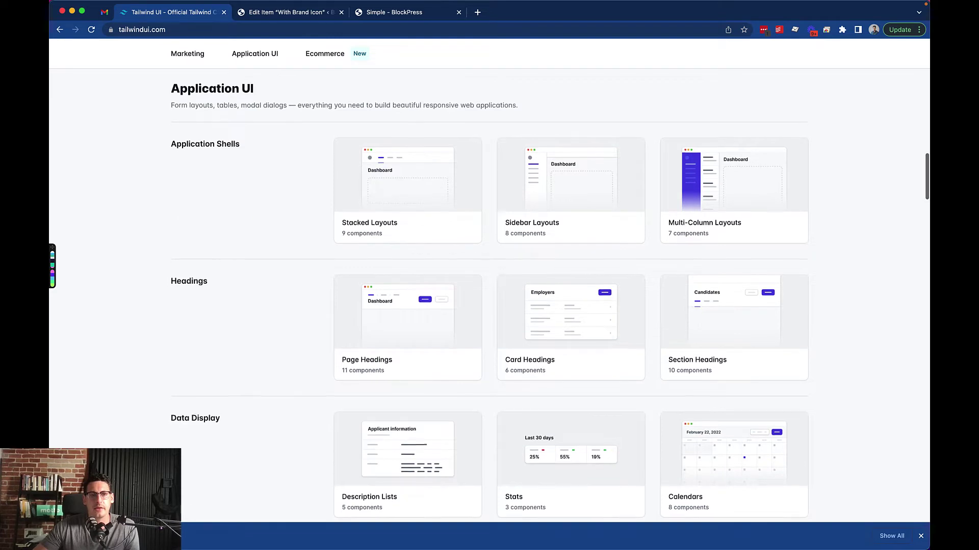
scroll(571, 316, "down", 1)
scroll(571, 306, "down", 2)
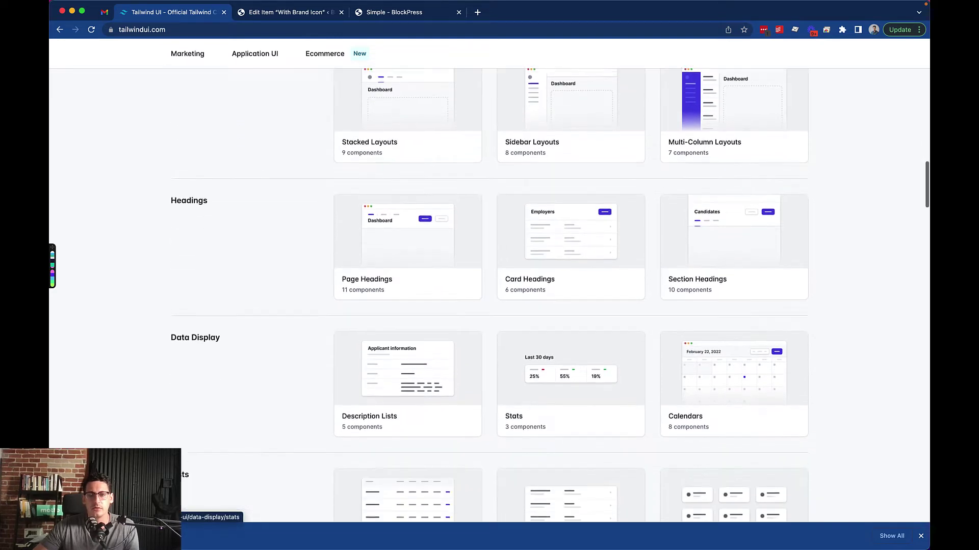
scroll(571, 305, "up", 4)
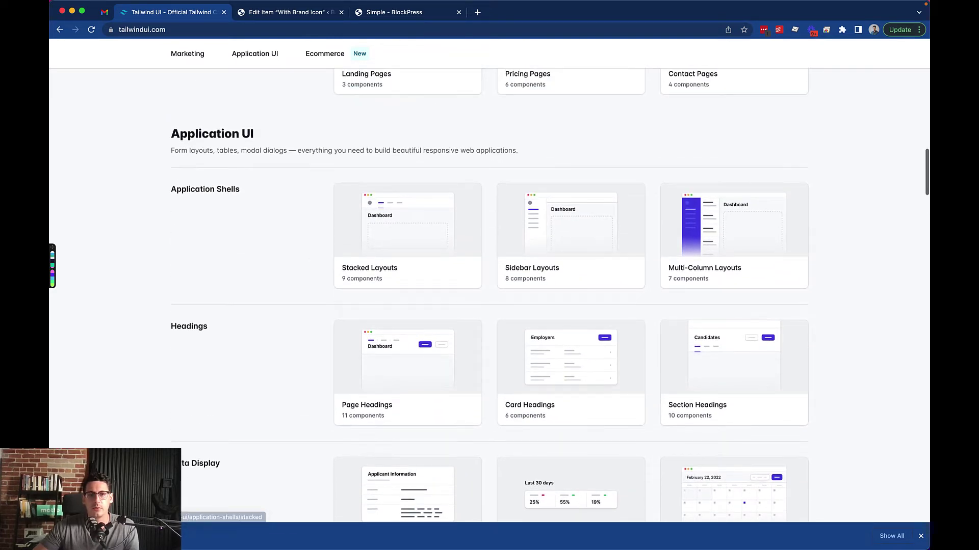
scroll(408, 255, "down", 3)
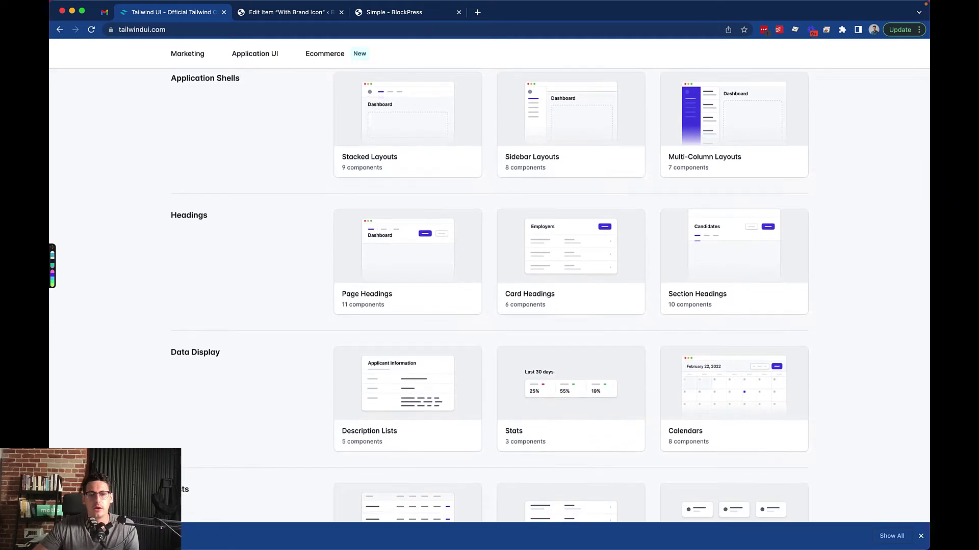
Open the Stats components under Data Display and look over the Simple and With brand icon variants.
left_click(570, 393)
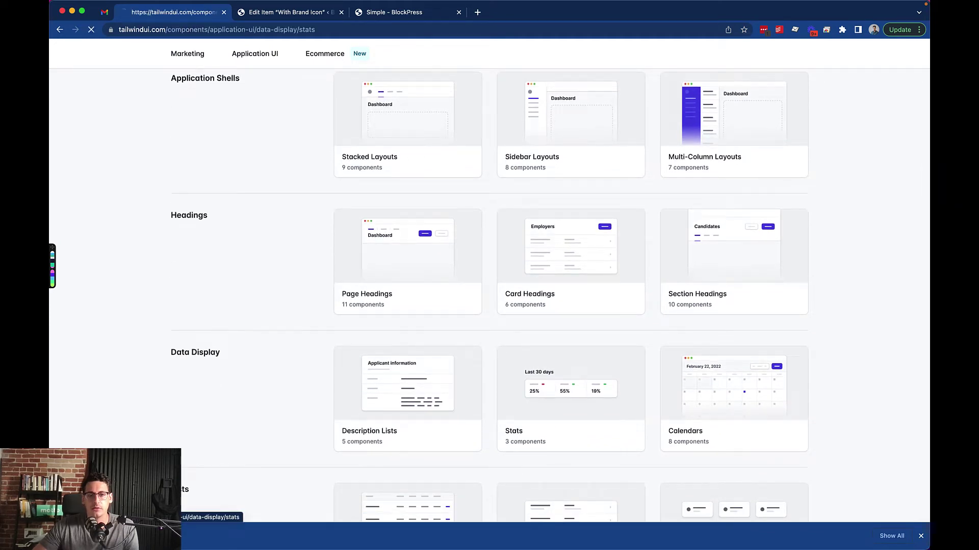
scroll(786, 152, "down", 1)
scroll(489, 280, "down", 5)
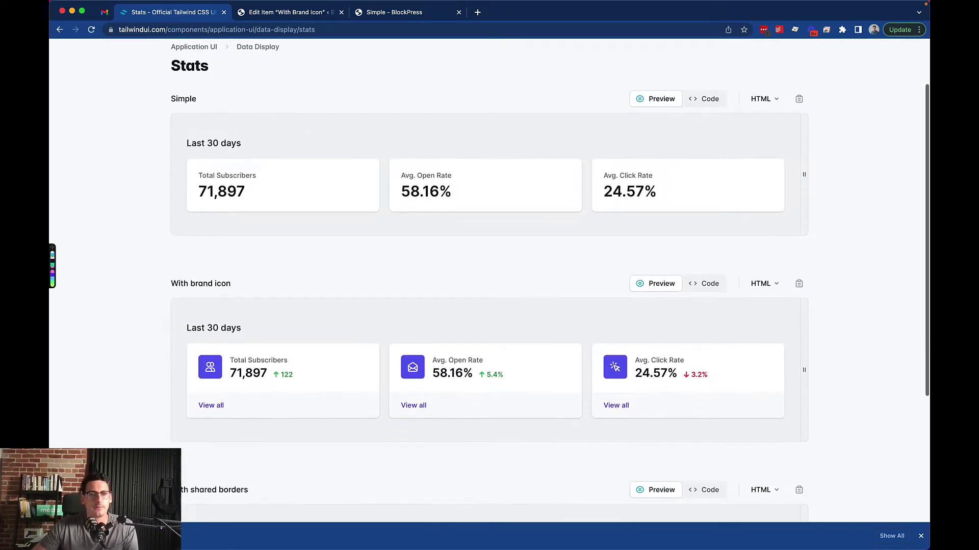
scroll(489, 281, "up", 5)
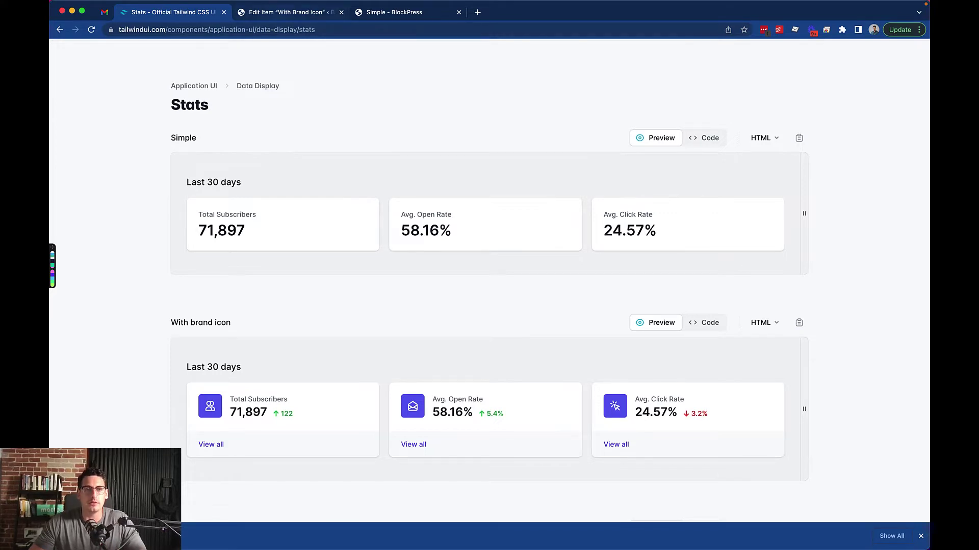
Switch to the WordPress admin and review the pattern category hierarchy, returning to the list of all patterns.
key("ctrl+Tab")
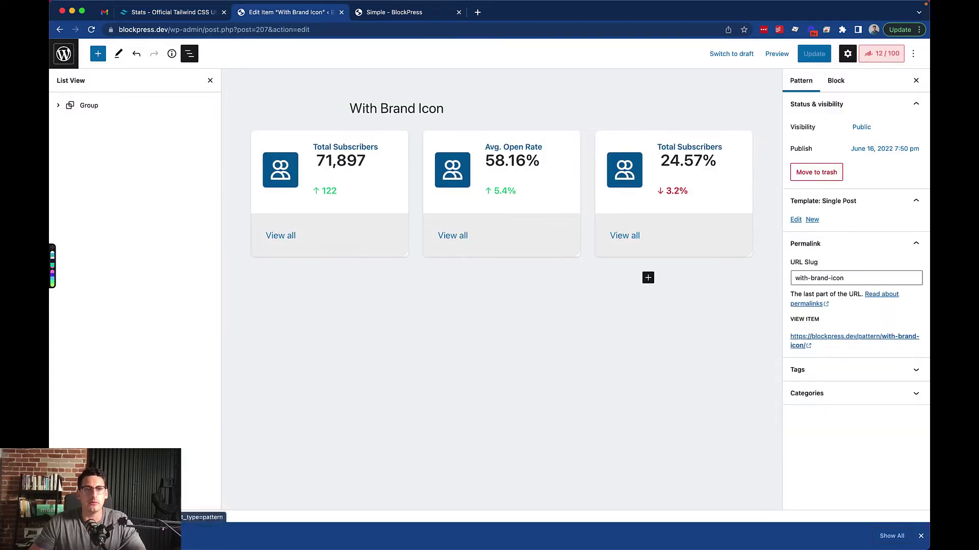
left_click(64, 54)
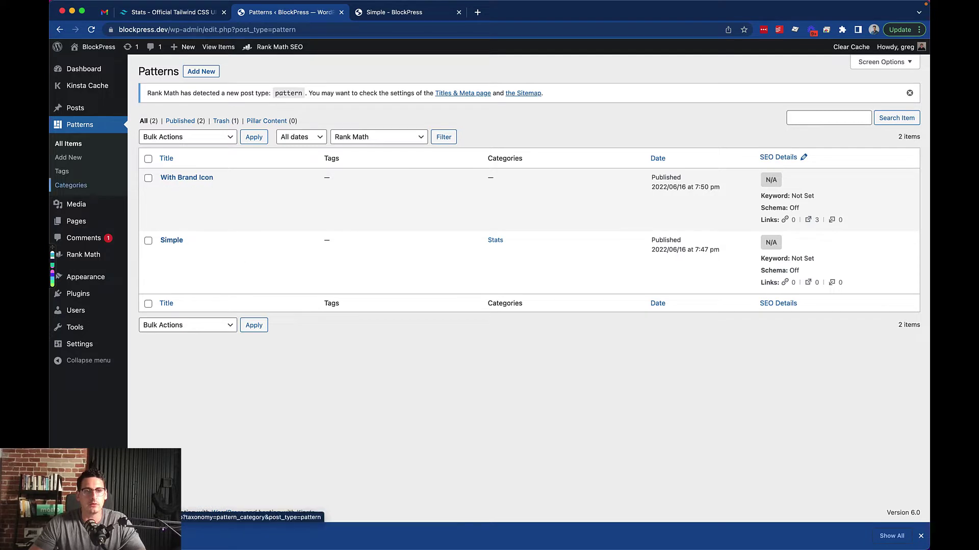
left_click(71, 185)
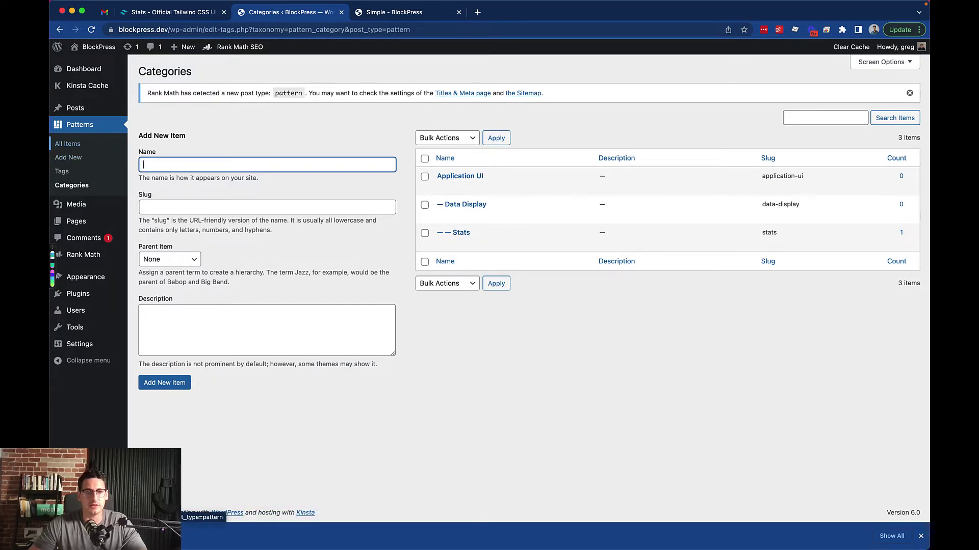
left_click(68, 144)
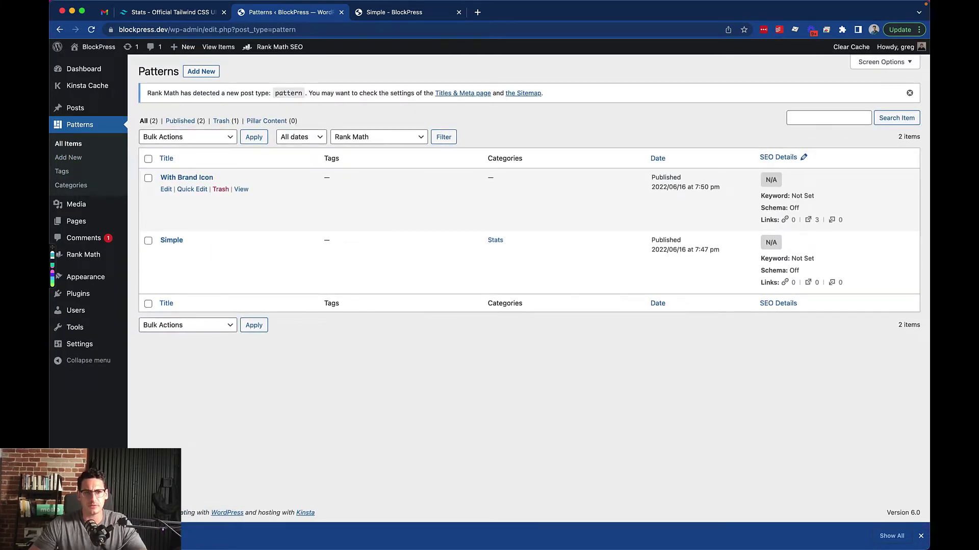
Assign the With Brand Icon pattern to the Stats category through Quick Edit and save the change.
left_click(192, 189)
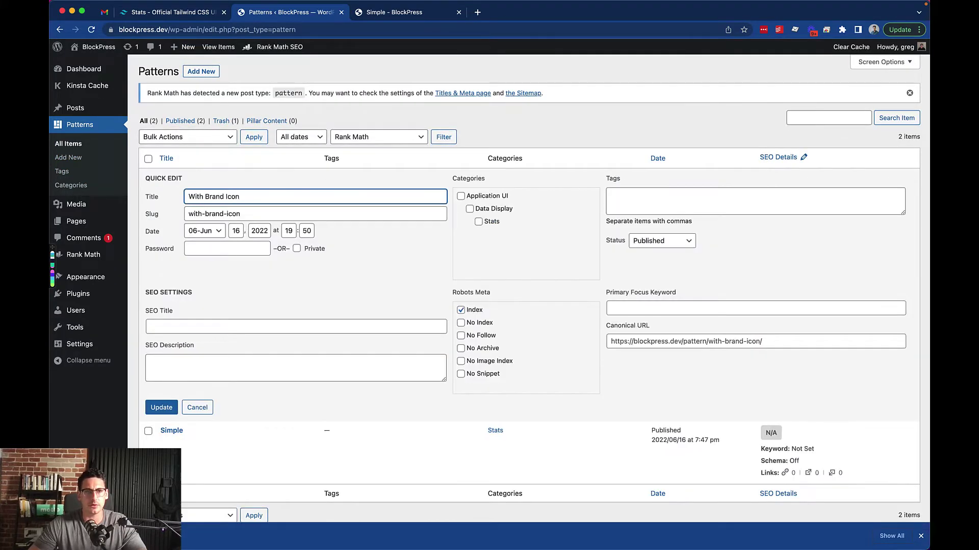
left_click(478, 221)
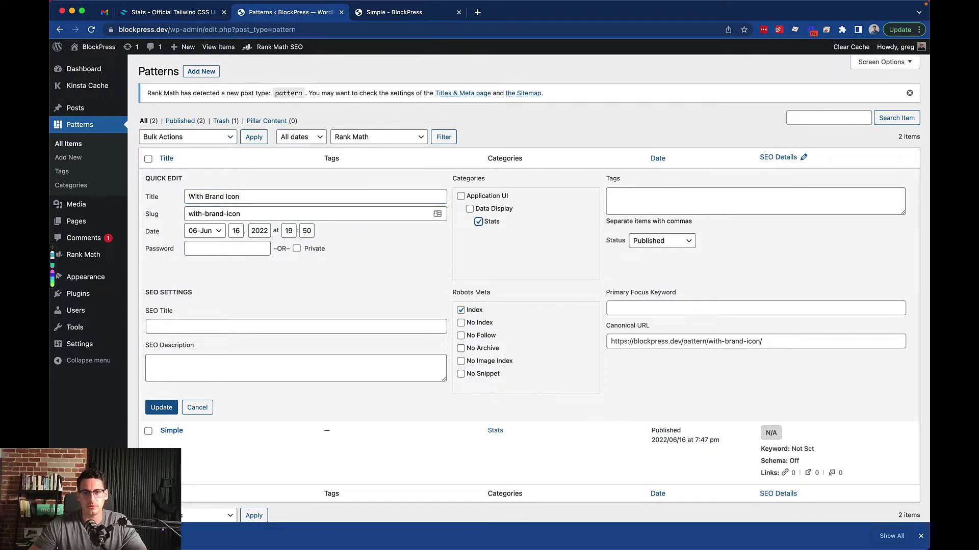
left_click(161, 408)
Switch to the Tailwind UI Stats page and examine the Simple, With brand icon and With shared borders components.
left_click(173, 12)
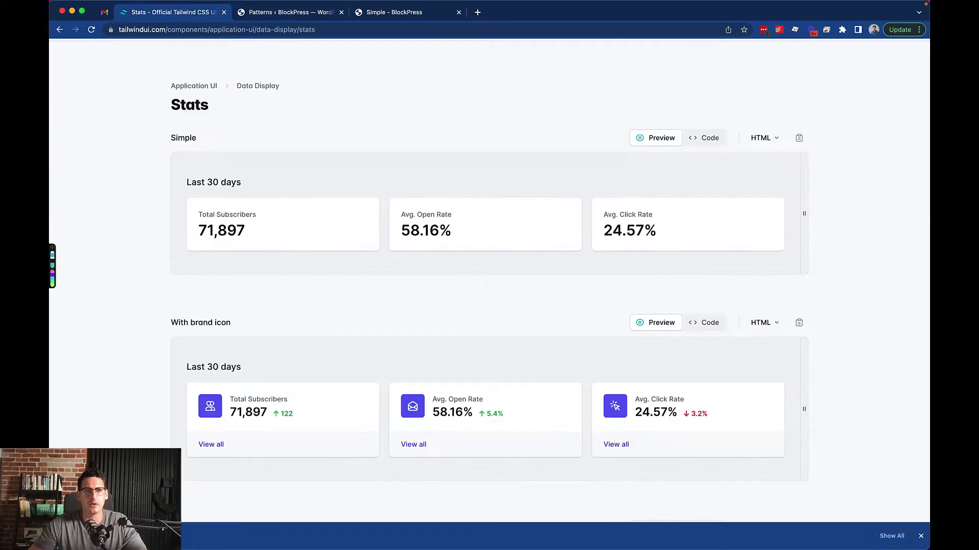
scroll(489, 281, "down", 1)
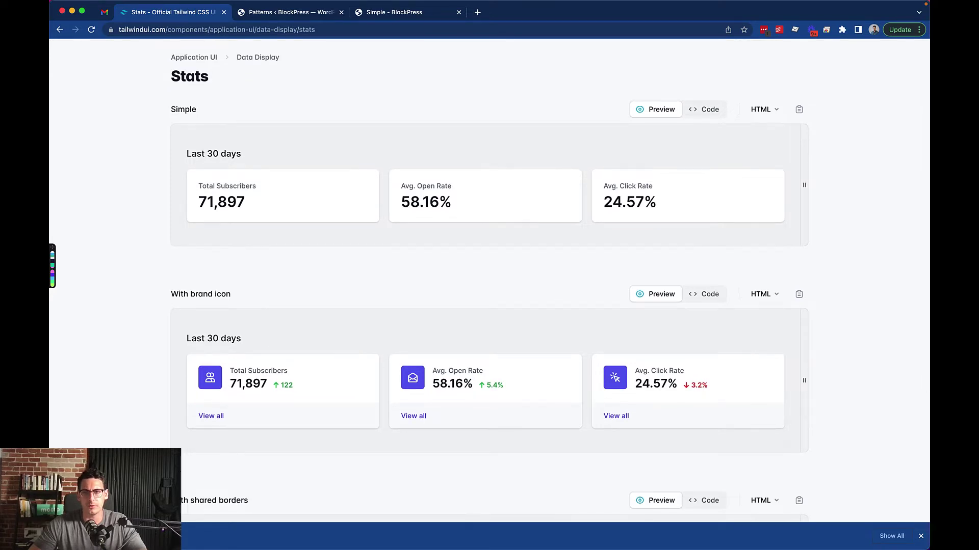
left_click_drag(209, 187, 454, 204)
left_click(454, 268)
scroll(454, 268, "down", 2)
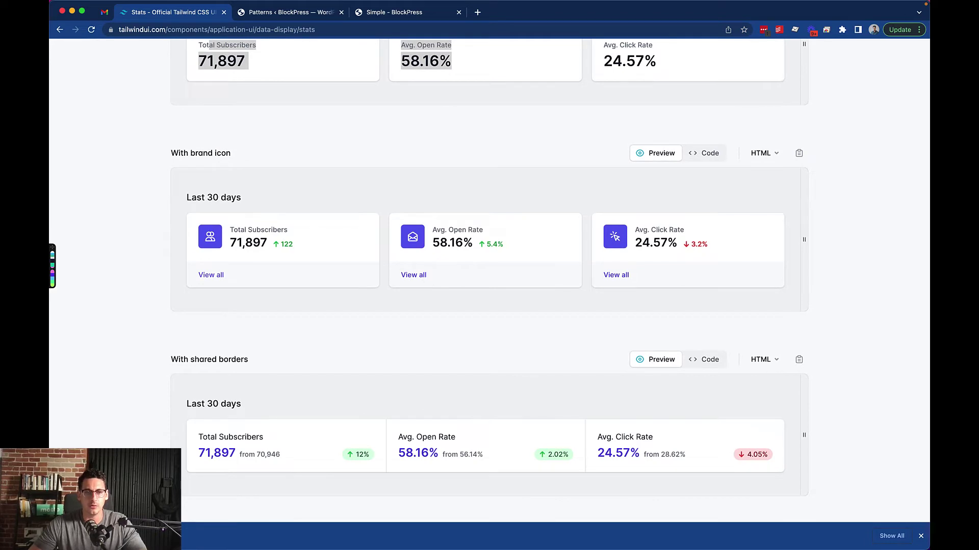
scroll(489, 280, "down", 2)
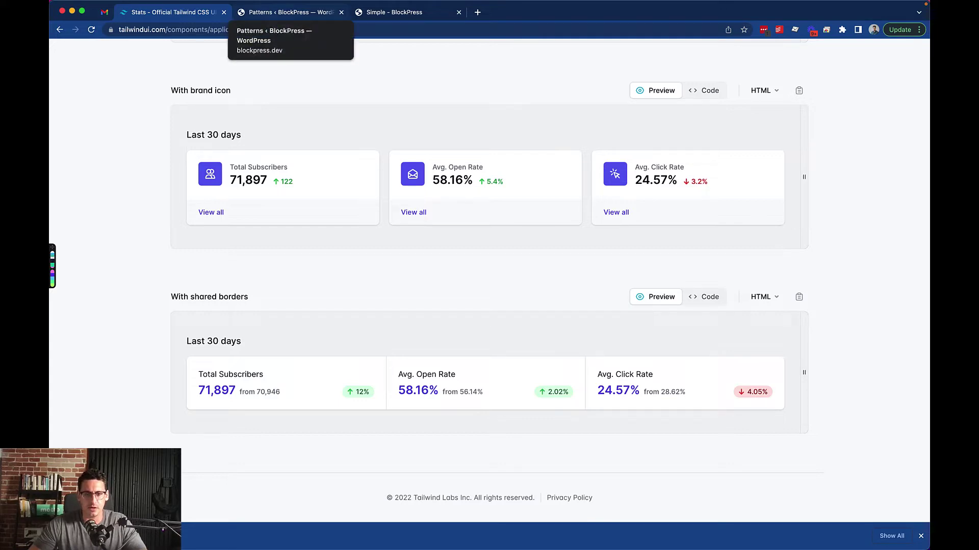
Open the Simple pattern in the WordPress editor, inspect the first card's heading, group and paragraph blocks, and return to the patterns list.
left_click(286, 13)
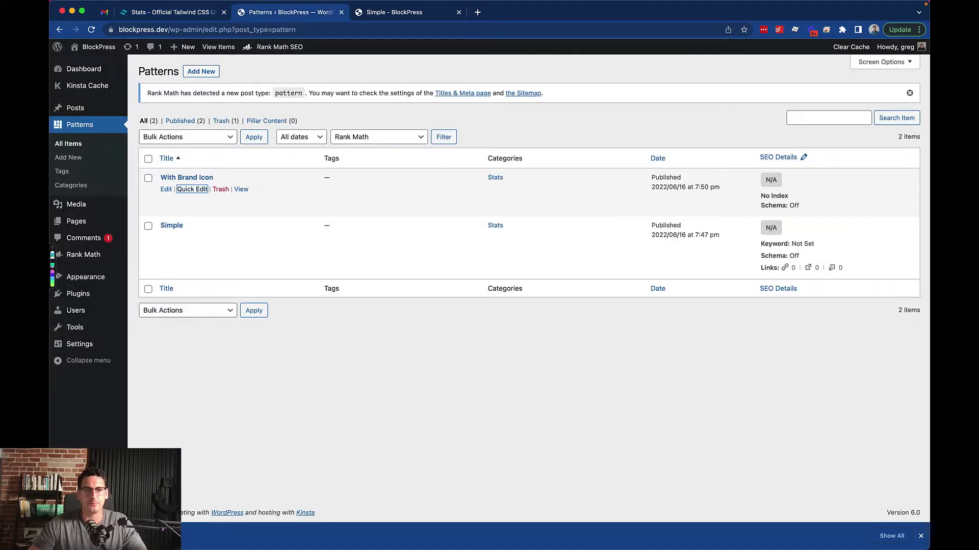
left_click(171, 225)
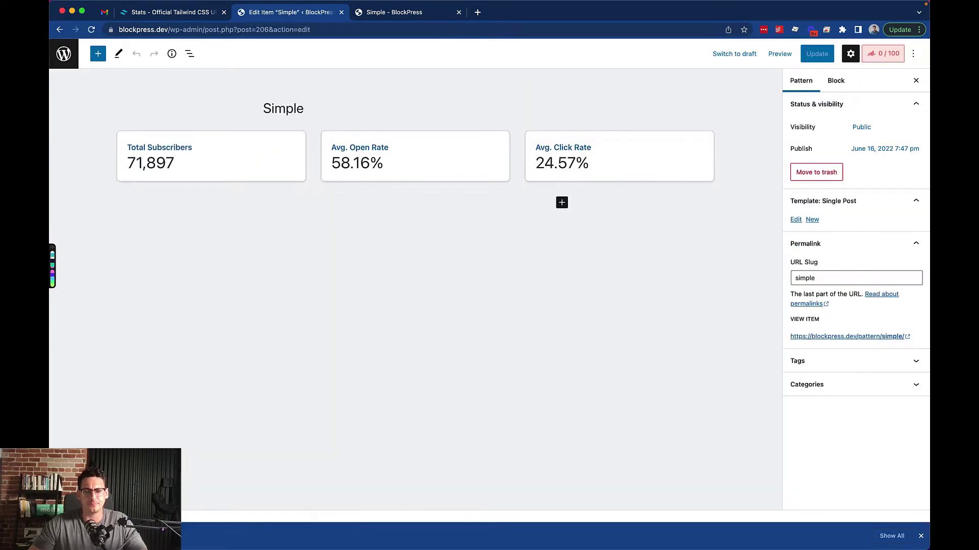
left_click(174, 163)
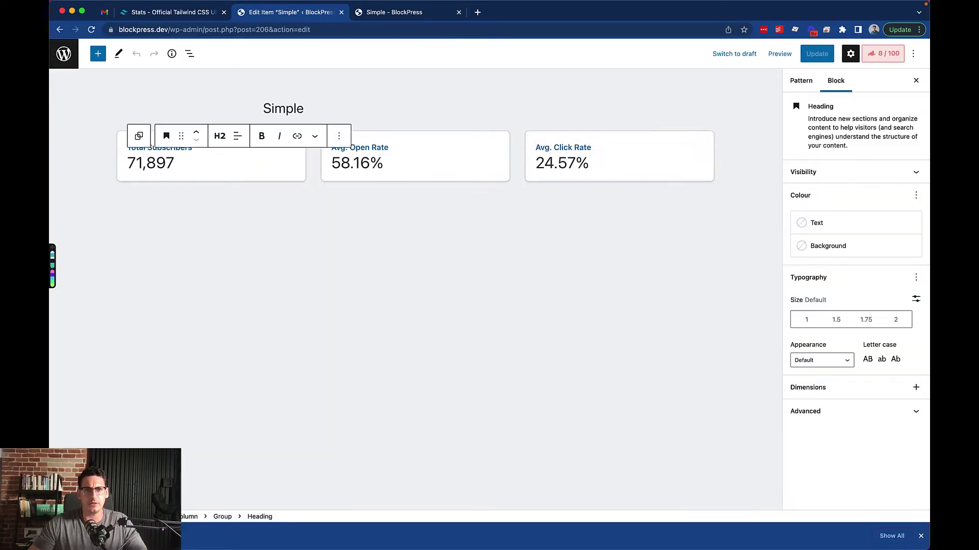
left_click(139, 135)
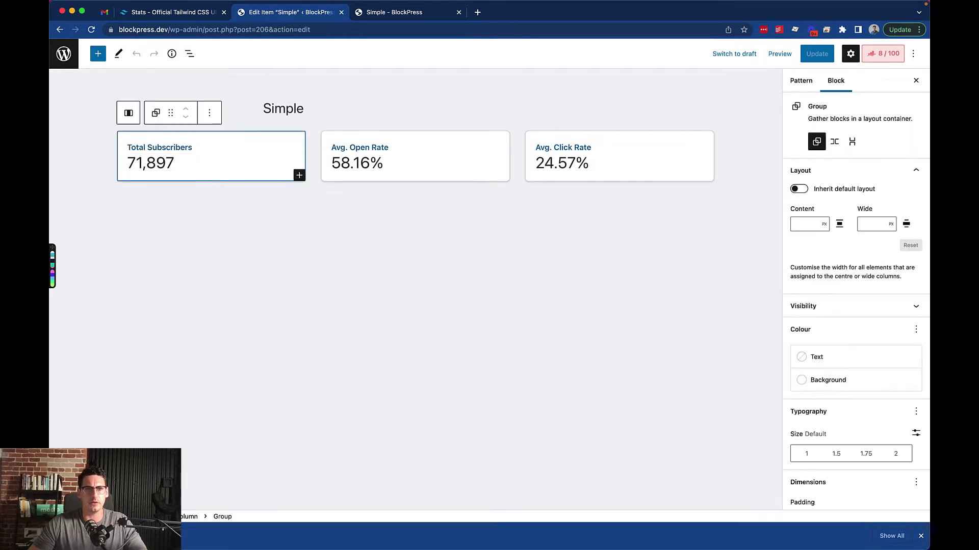
left_click(129, 113)
left_click(153, 147)
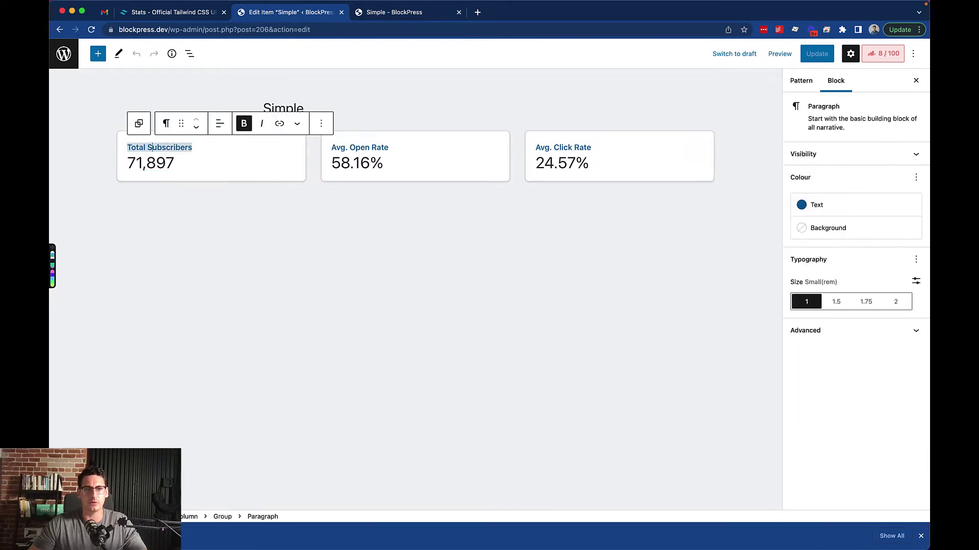
left_click(156, 163)
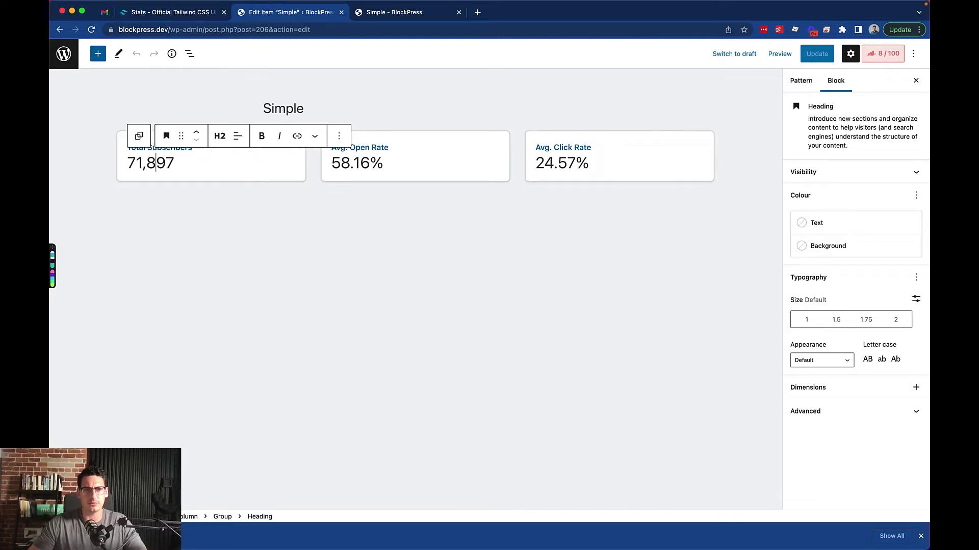
left_click(98, 53)
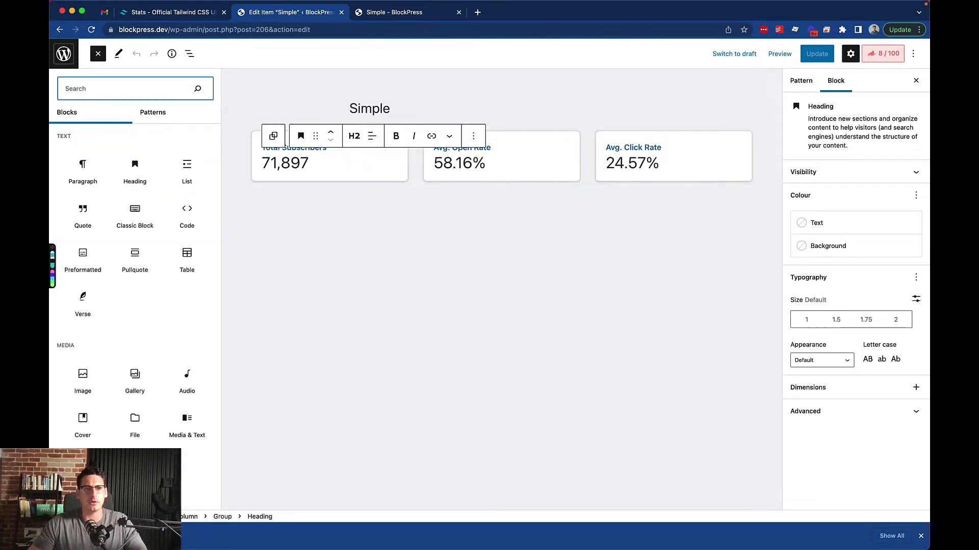
key("super+Tab")
left_click(63, 54)
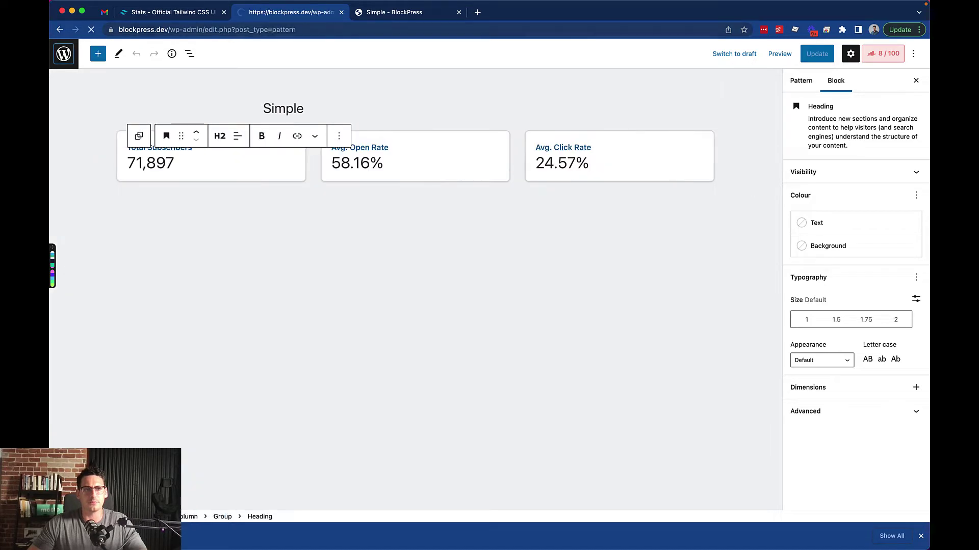
Copy the "With shared borders" component title from the Tailwind UI Stats page and go back to the WordPress patterns list.
key("ctrl+Tab")
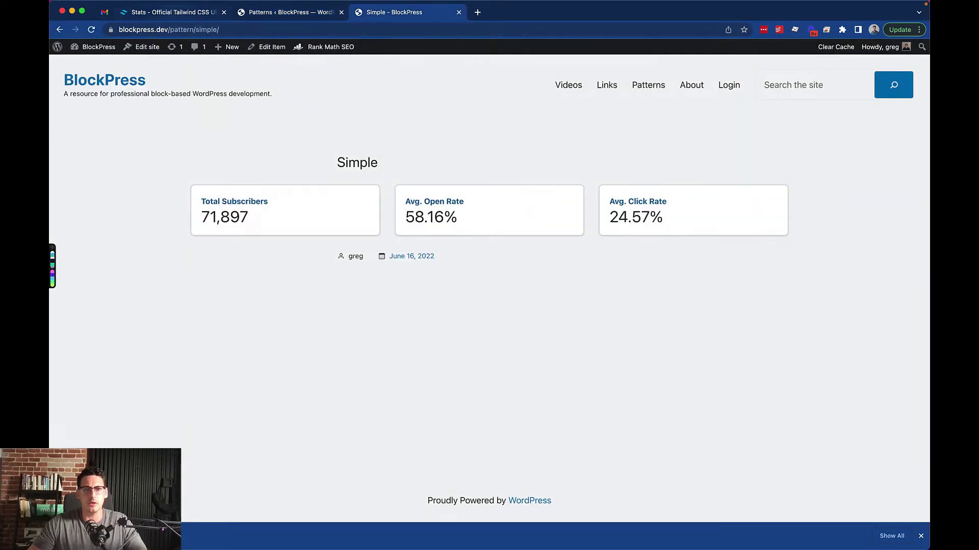
key("ctrl+Tab")
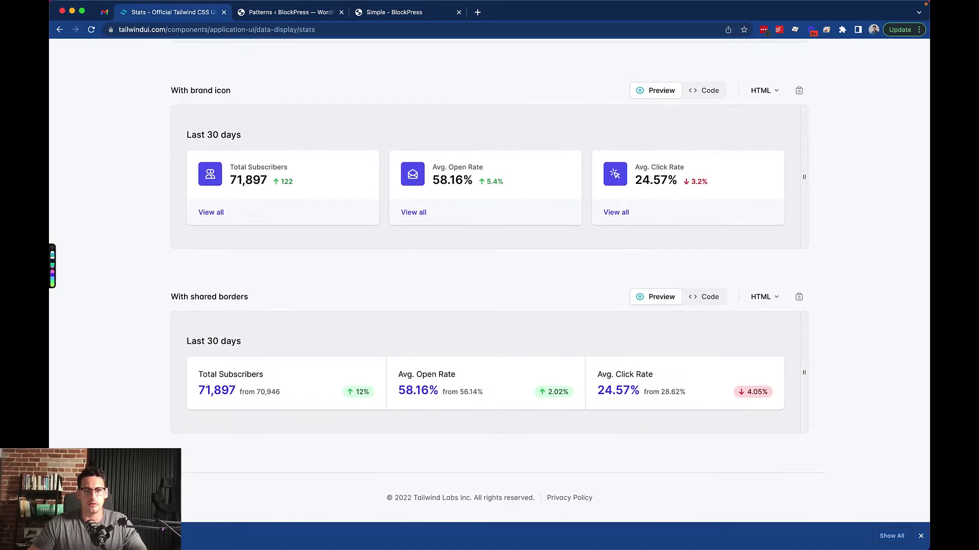
left_click_drag(250, 298, 170, 297)
key("super+c")
scroll(170, 297, "up", 1)
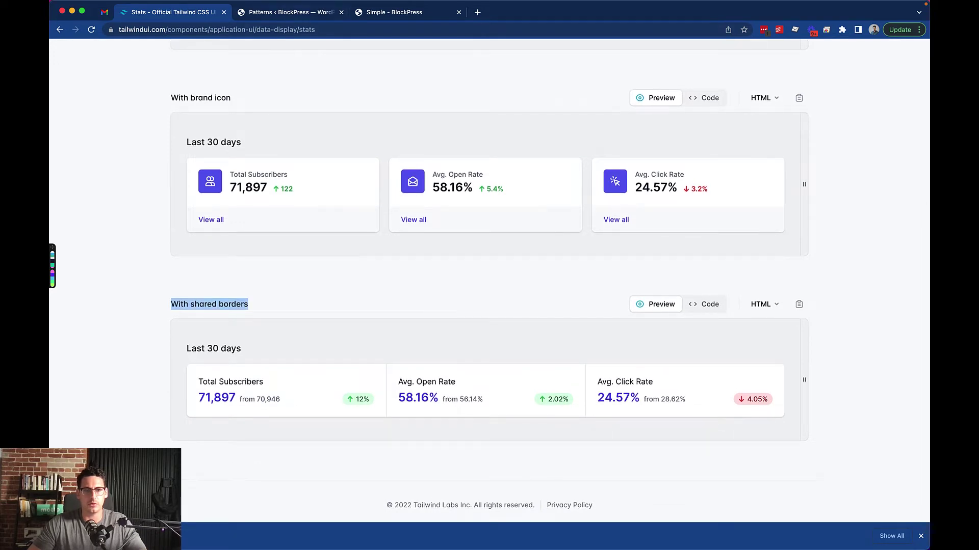
key("ctrl+shift+Tab")
key("ctrl+shift+Tab")
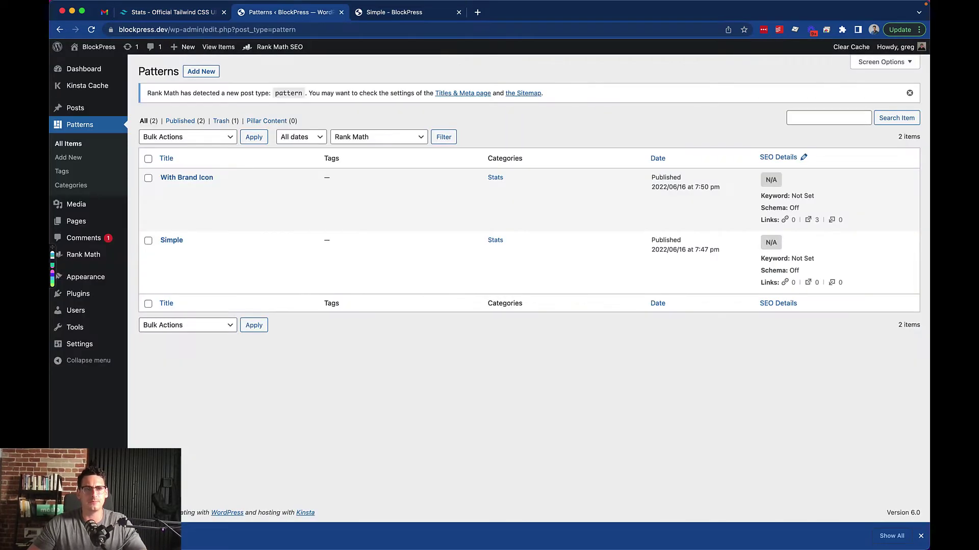
Create a new pattern titled "With shared borders" and paste in the Total Subscribers card text copied from the Tailwind UI Stats page.
left_click(201, 71)
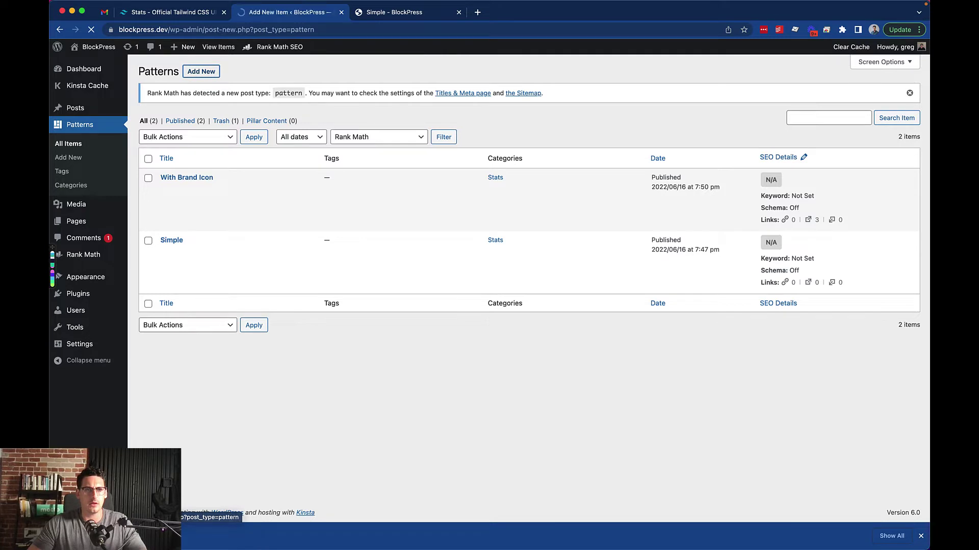
key("super+v")
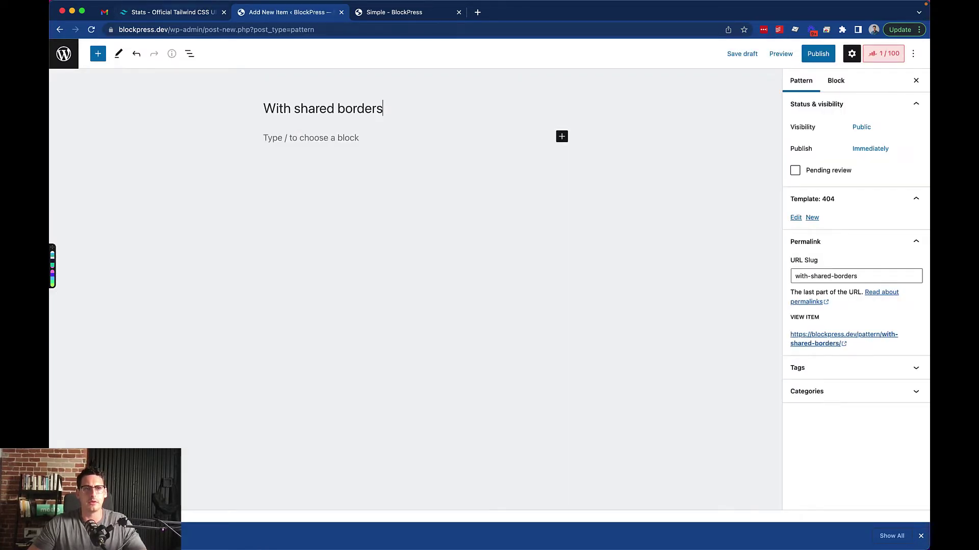
key("ctrl+shift+Tab")
left_click(326, 285)
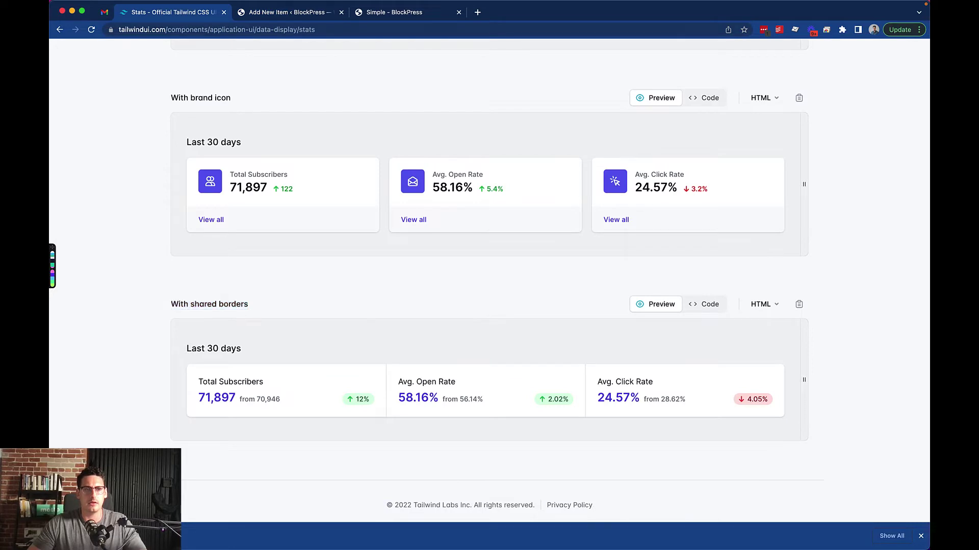
scroll(489, 285, "down", 1)
left_click_drag(199, 374, 369, 392)
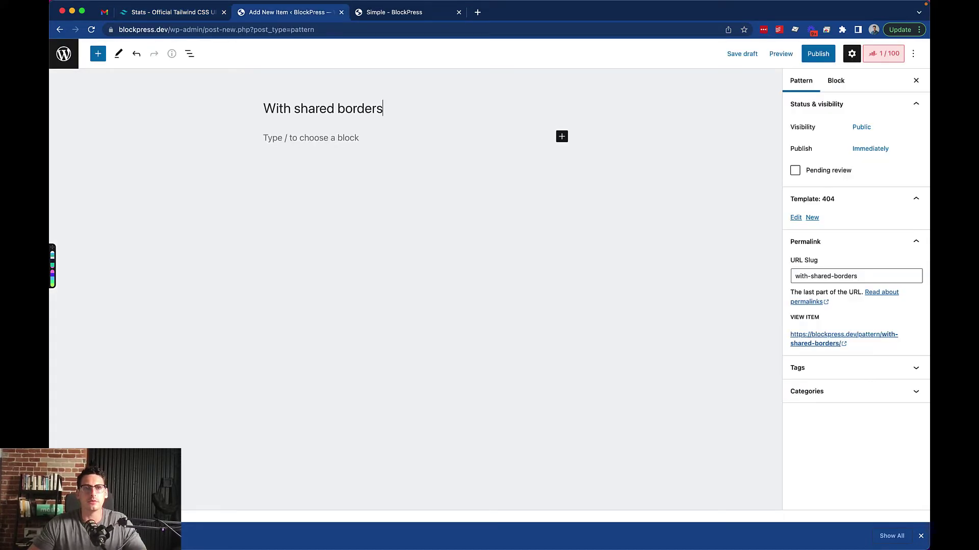
key("Return")
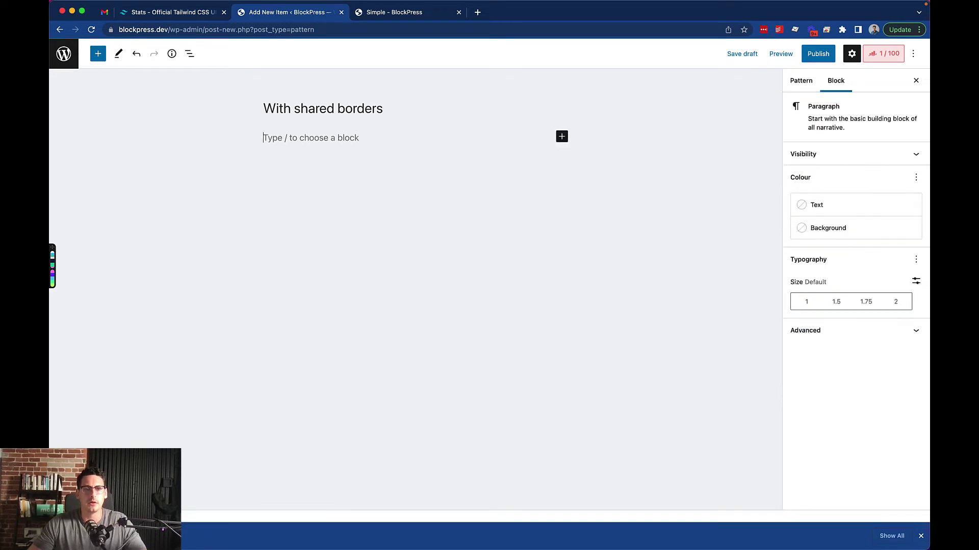
type("Total Subscribers 71,897from 70,946 Increased by12%")
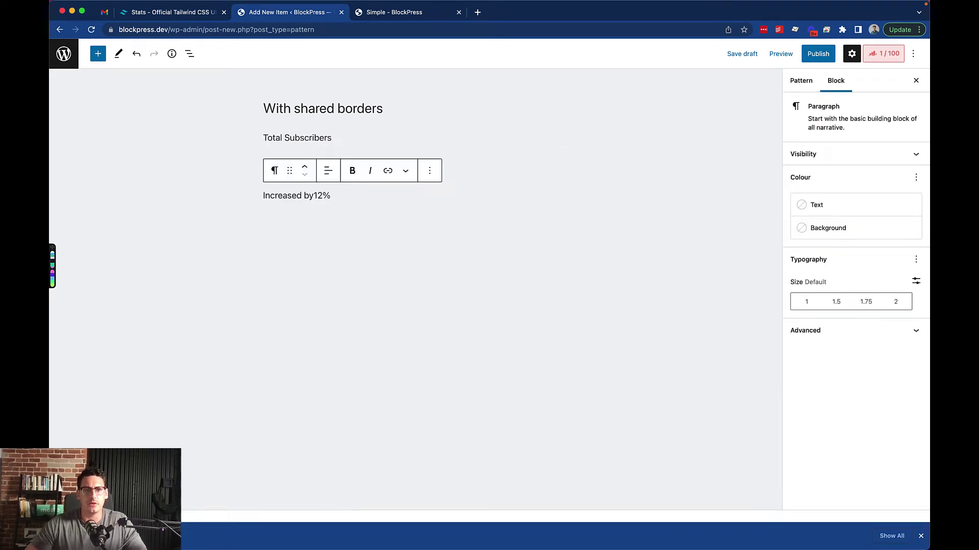
Compare the pasted "71,897from 70,946" paragraph with the Total Subscribers card on the Tailwind UI page.
left_click(338, 167)
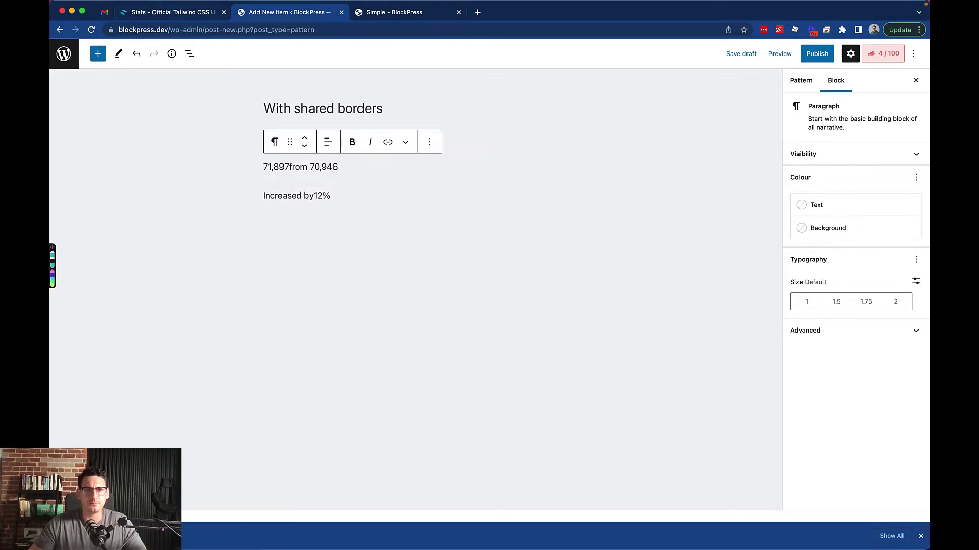
key("super+alt+Left")
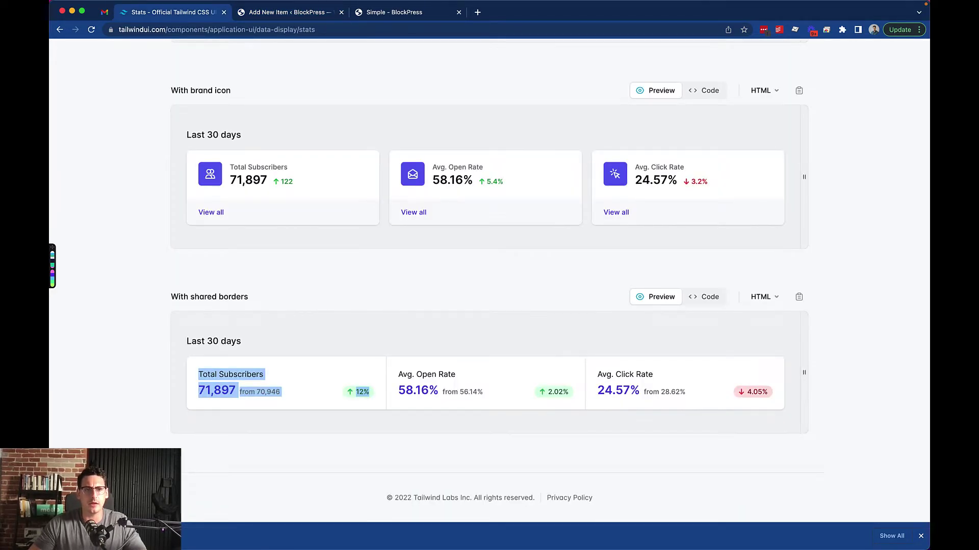
left_click_drag(240, 392, 280, 392)
key("super+alt+Right")
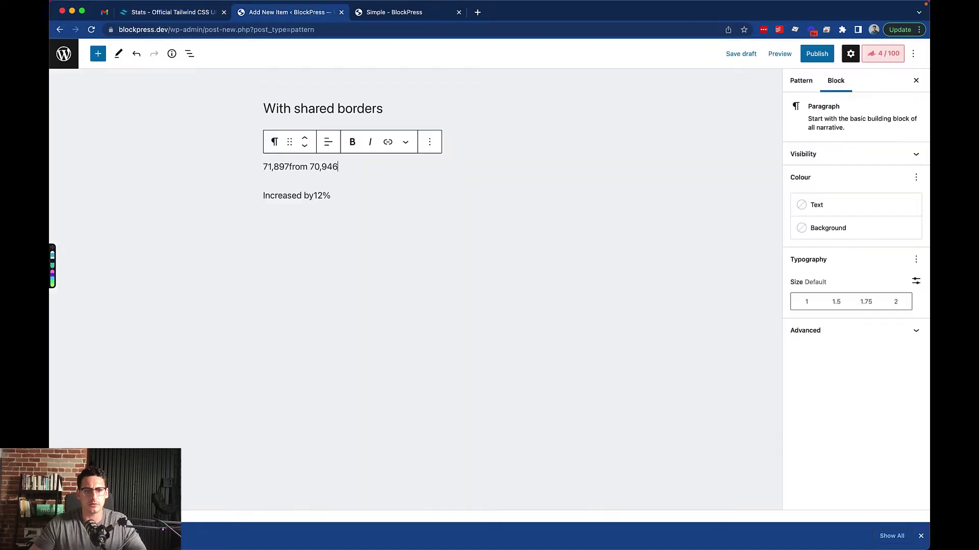
left_click(332, 196)
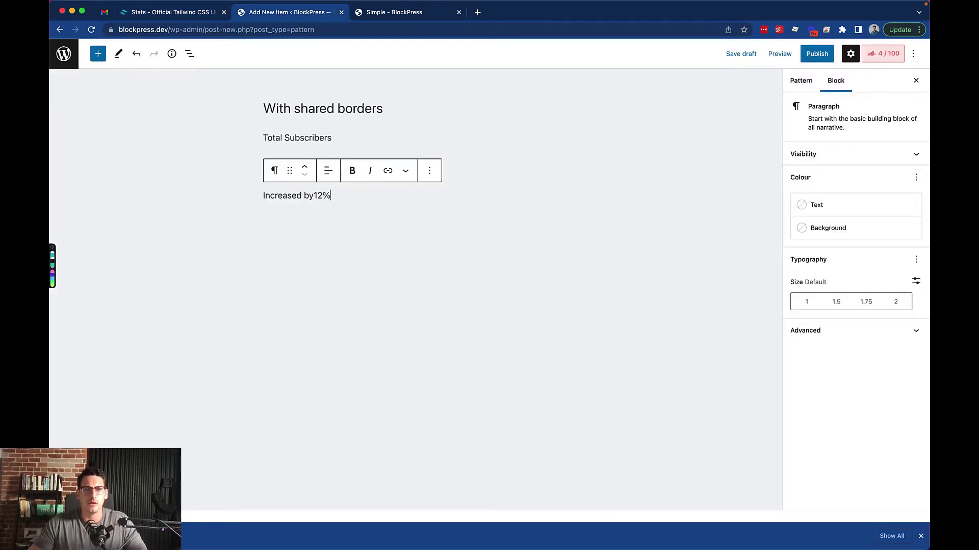
Try transforming the three pasted paragraphs into a Columns block and undo the change.
left_click_drag(332, 197, 262, 138)
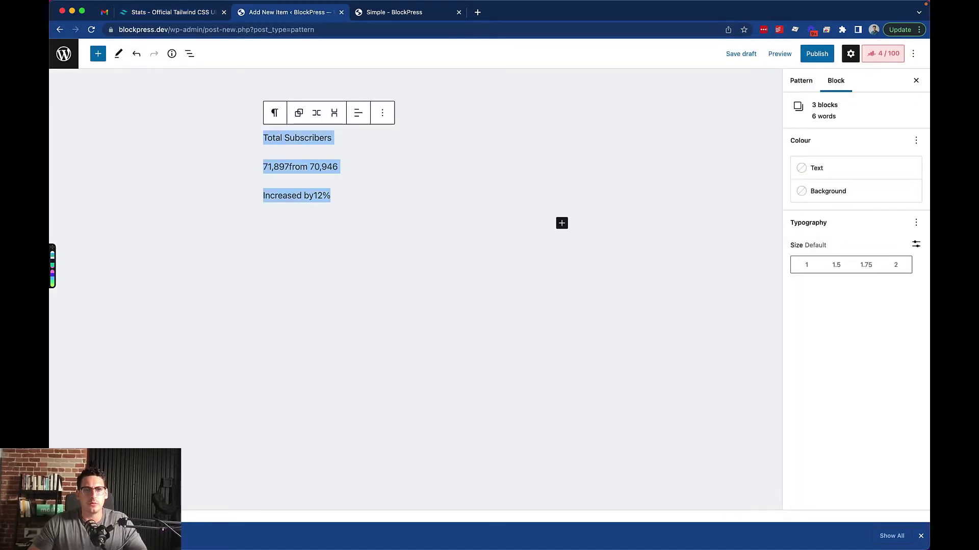
key("super+alt+Left")
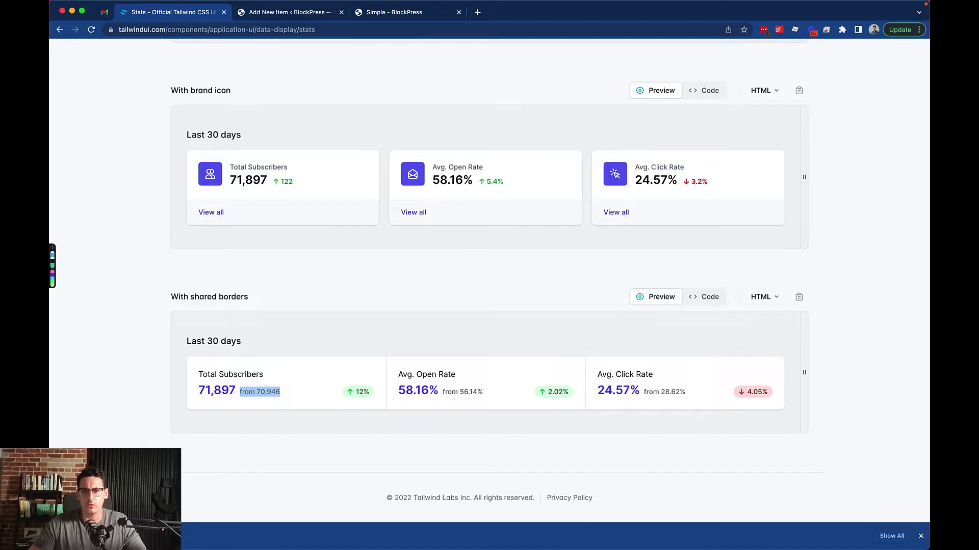
key("ctrl+Tab")
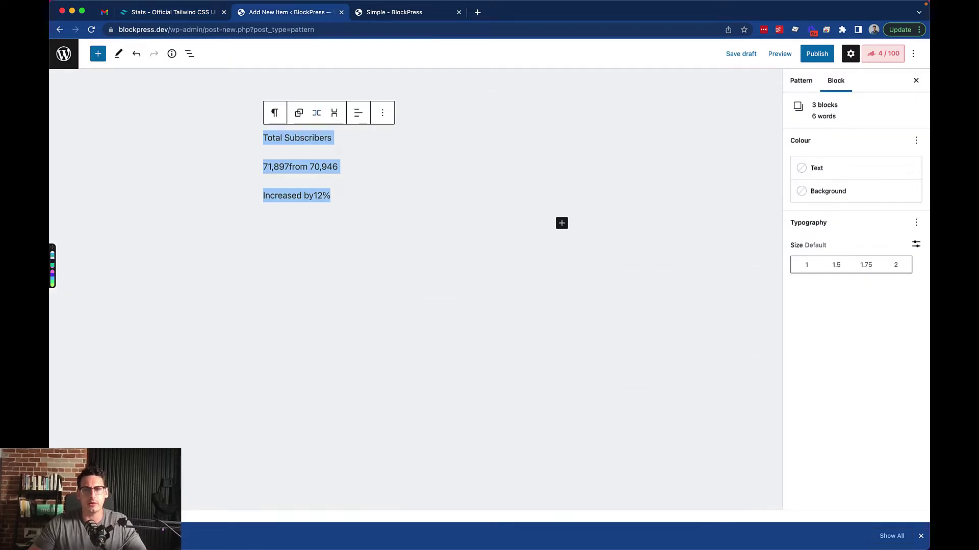
left_click(274, 113)
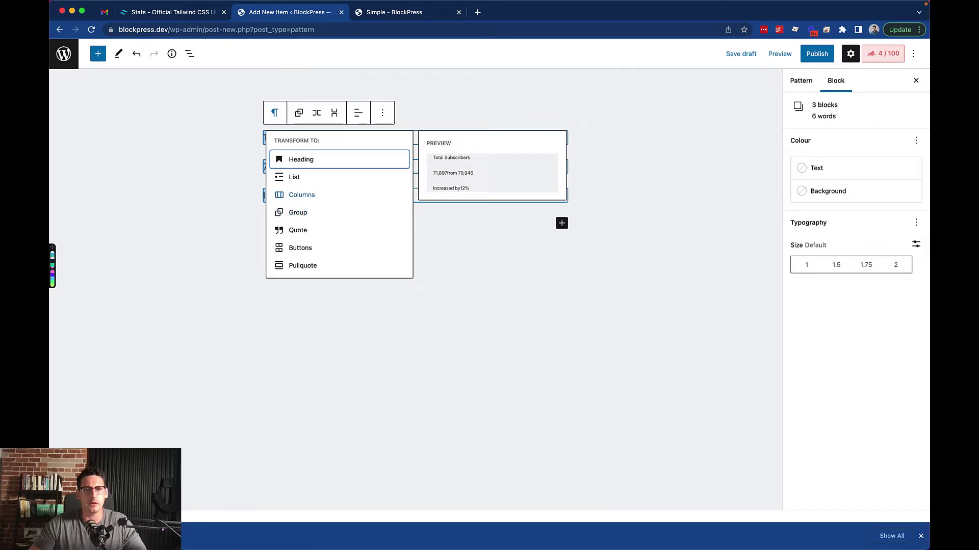
left_click(301, 195)
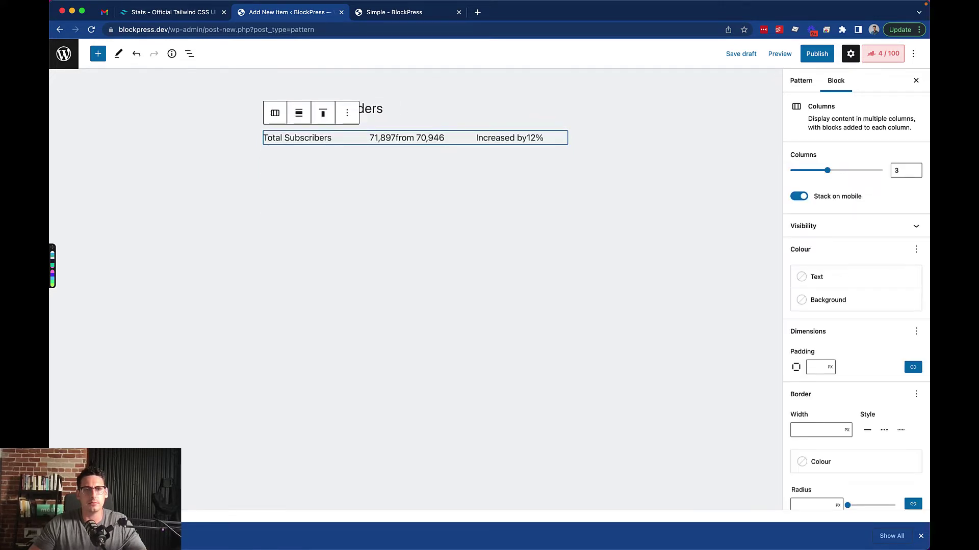
key("cmd+z")
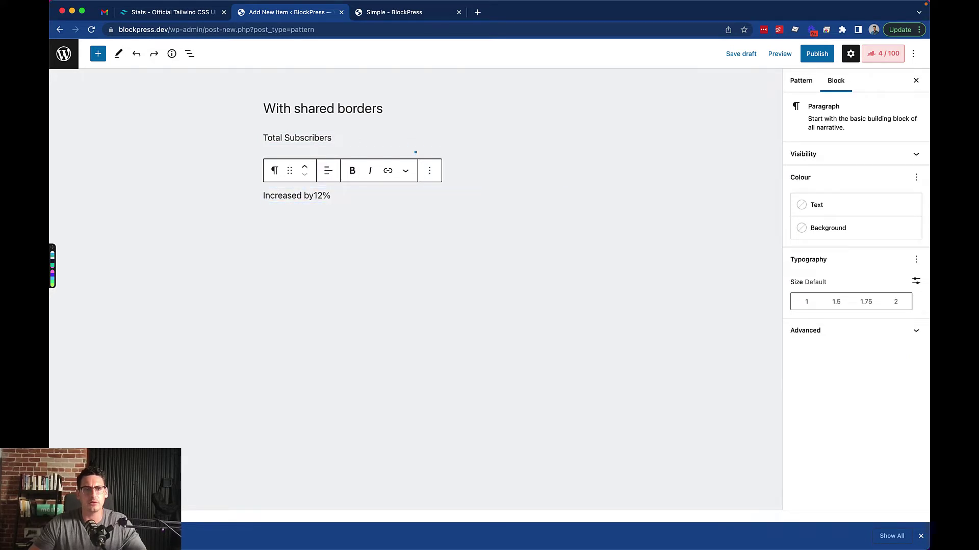
Select all three pasted paragraphs through the block list view and combine them into one Group block.
left_click(319, 139, "shift")
left_click(331, 195)
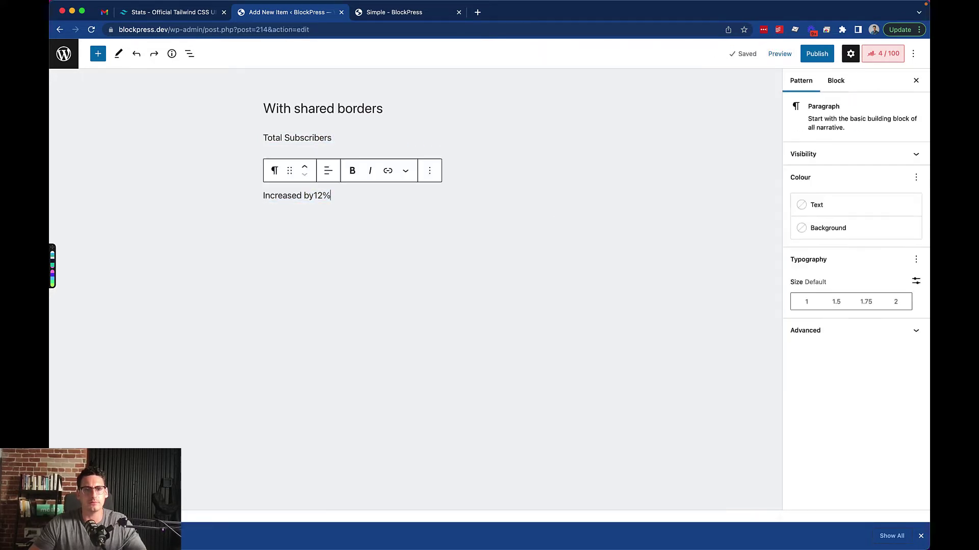
left_click_drag(331, 196, 308, 138)
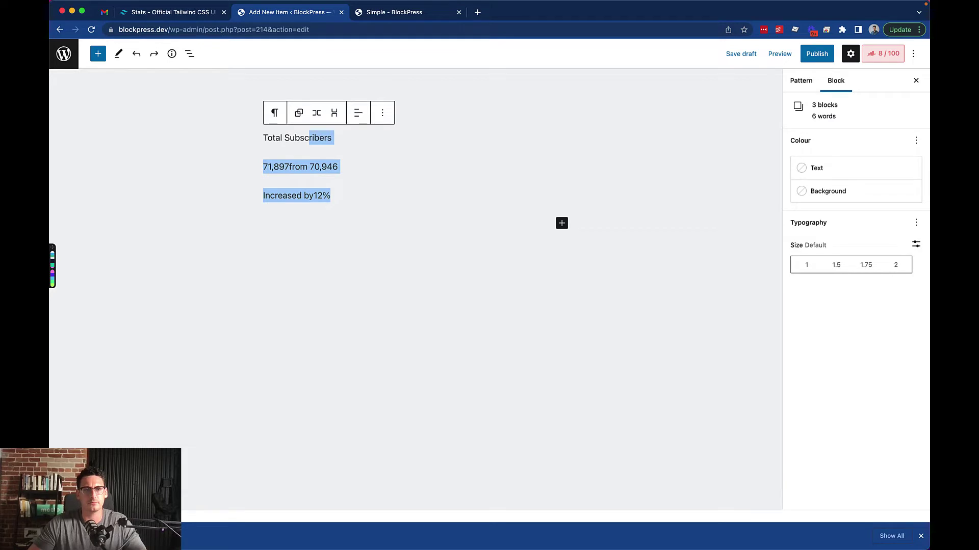
left_click(331, 196)
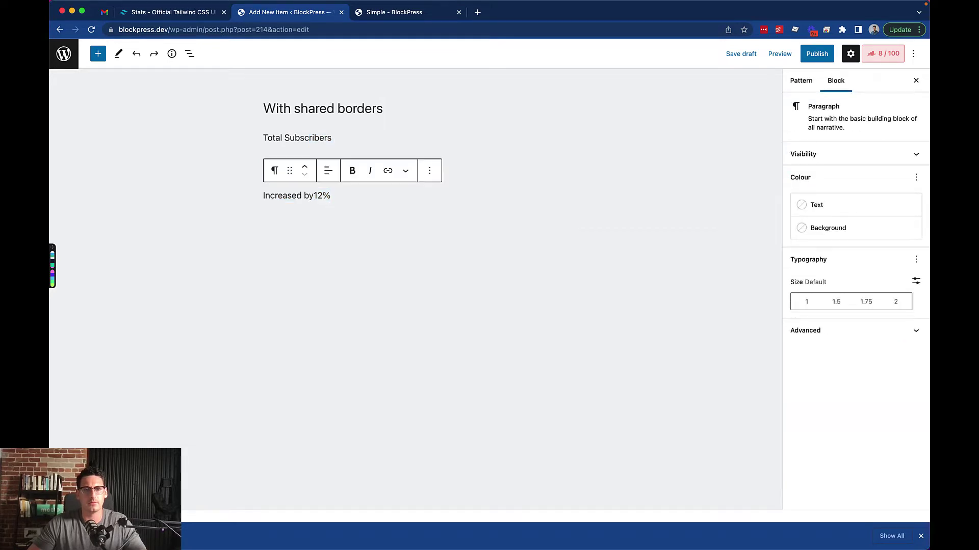
left_click(189, 54)
left_click(95, 105)
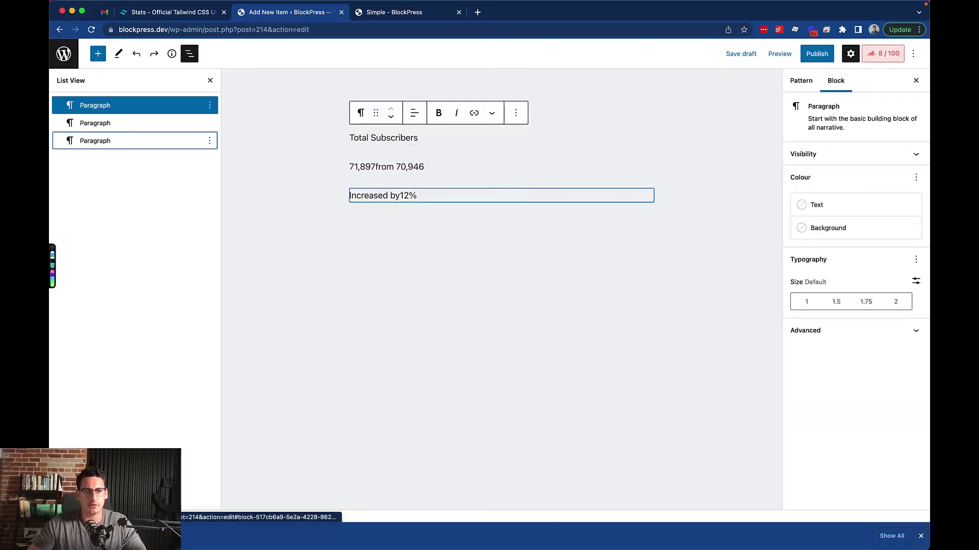
left_click(95, 141, "shift")
left_click(469, 113)
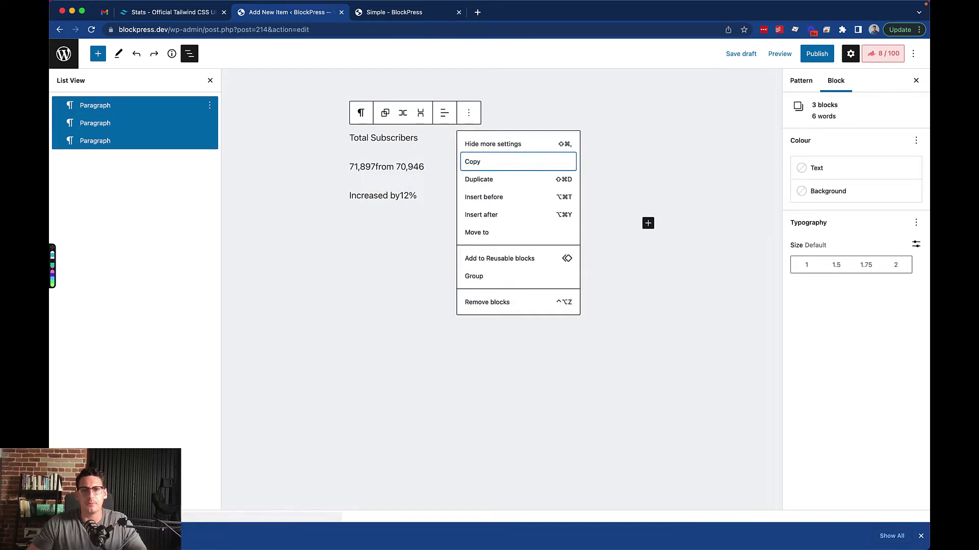
left_click(474, 275)
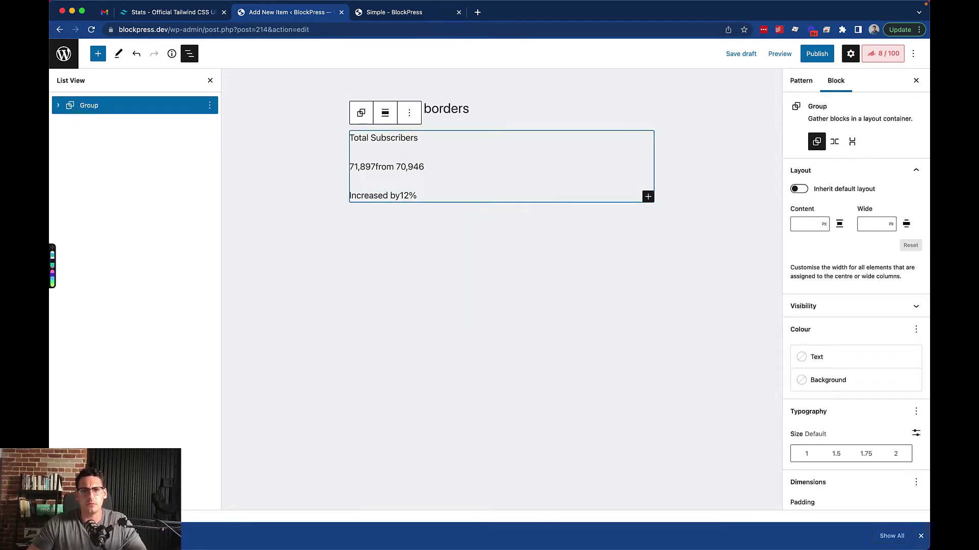
Set the group's background to the theme's solid white, FFFFFF.
left_click(828, 380)
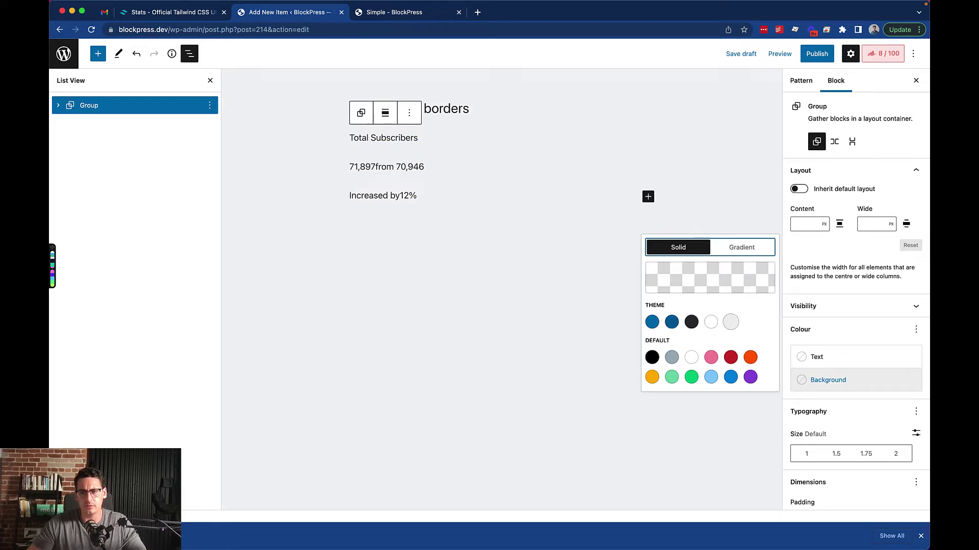
left_click(710, 322)
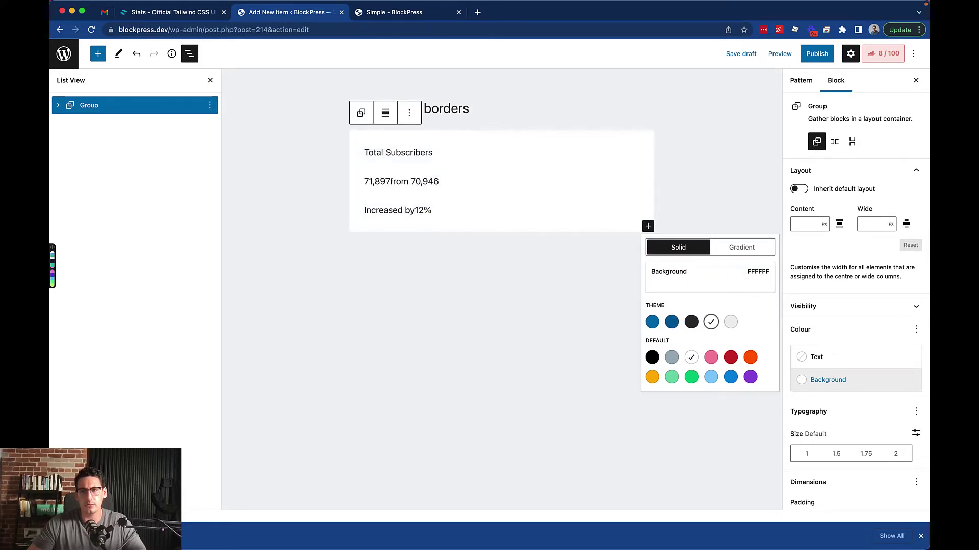
left_click(566, 326)
Try wrapping the "71,897from 70,946" paragraph in its own nested group and undo it.
left_click(442, 182)
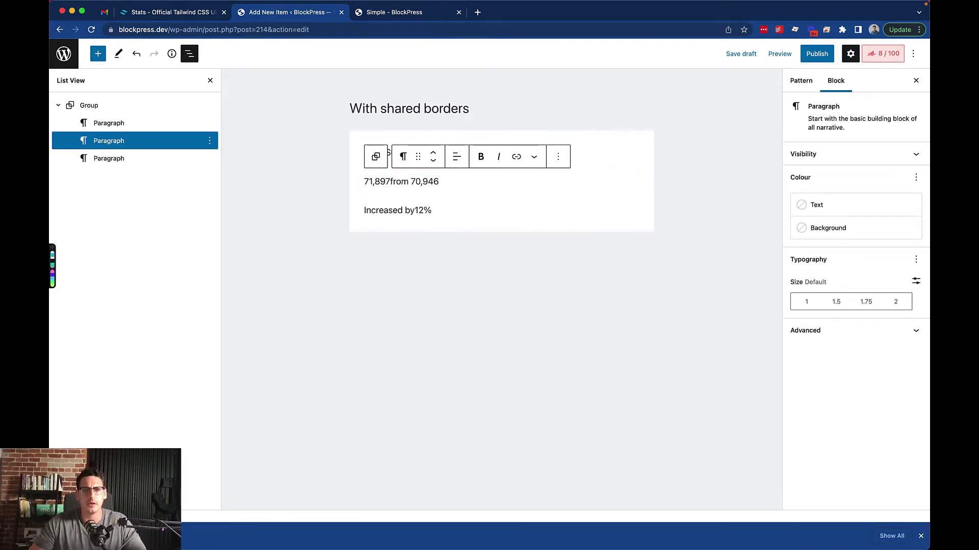
left_click(558, 156)
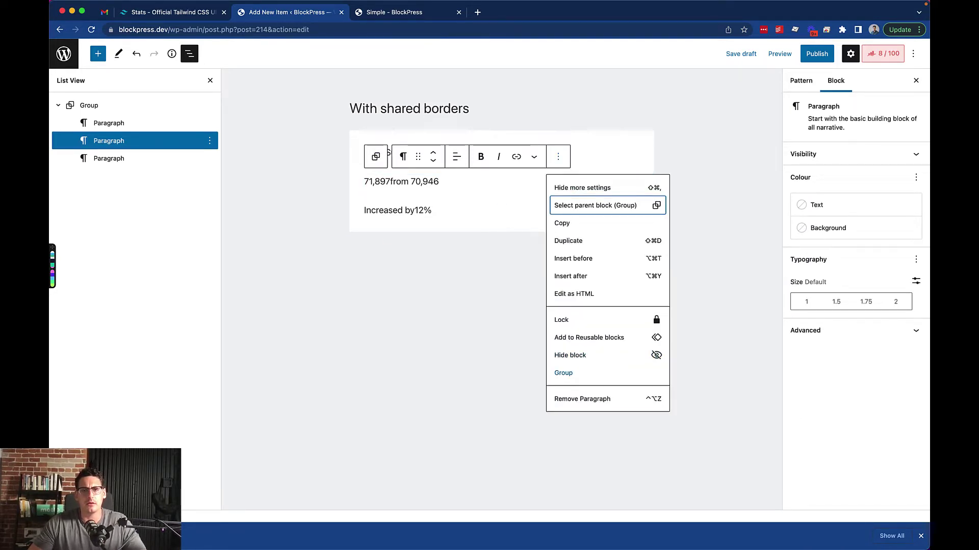
left_click(563, 372)
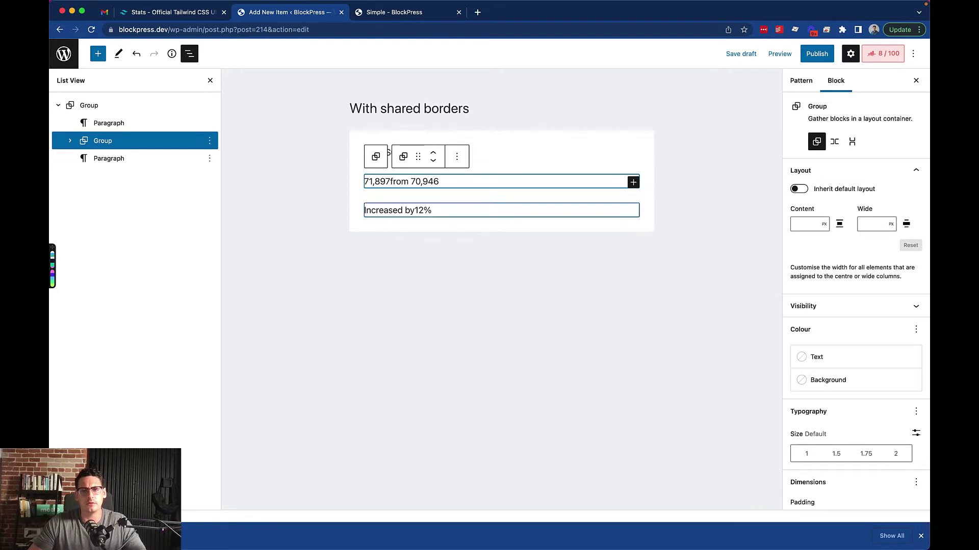
key("super+z")
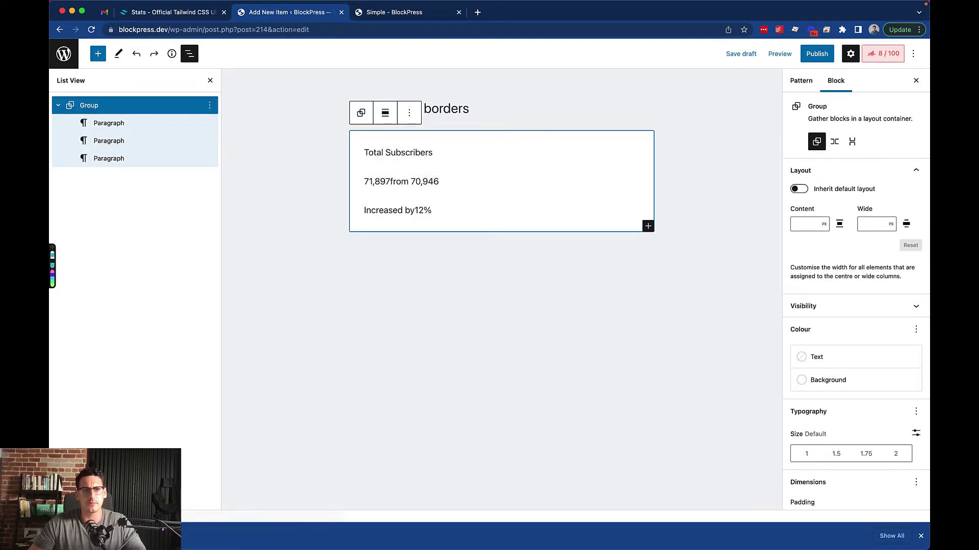
Wrap the white group inside another outer Group block.
left_click(210, 105)
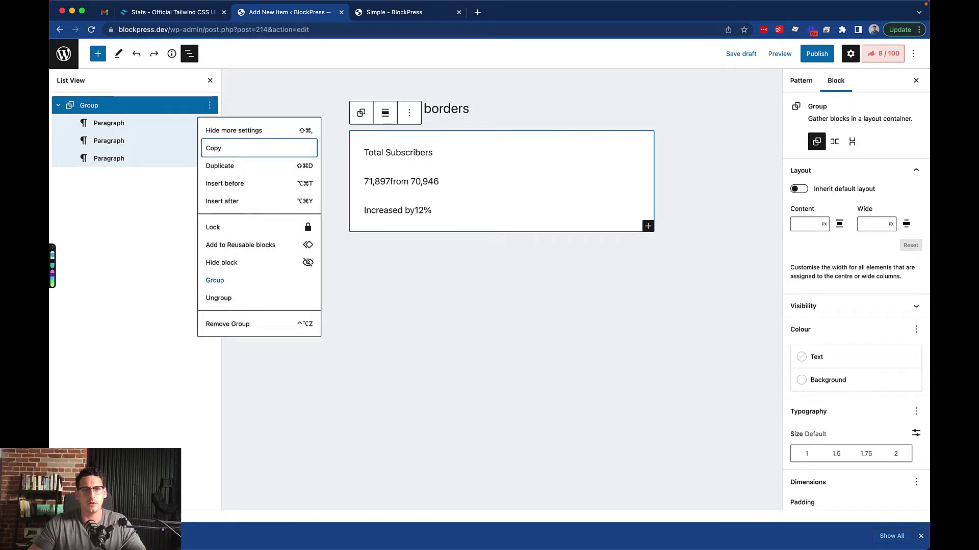
left_click(214, 280)
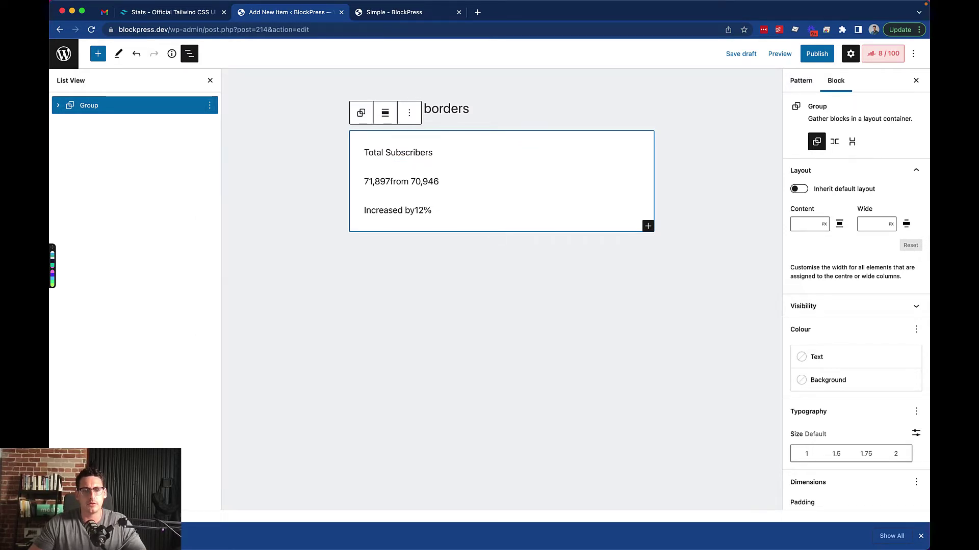
left_click(799, 190)
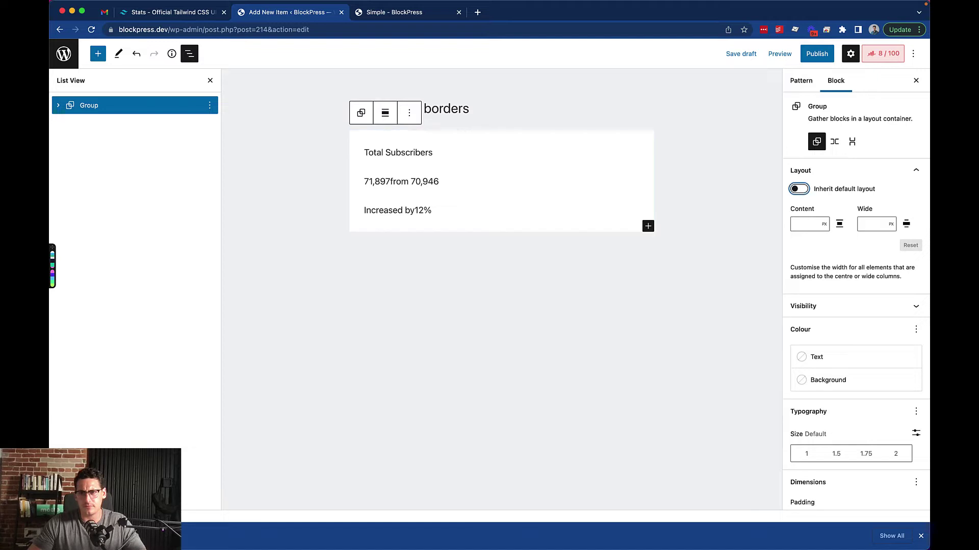
key("space")
key("space")
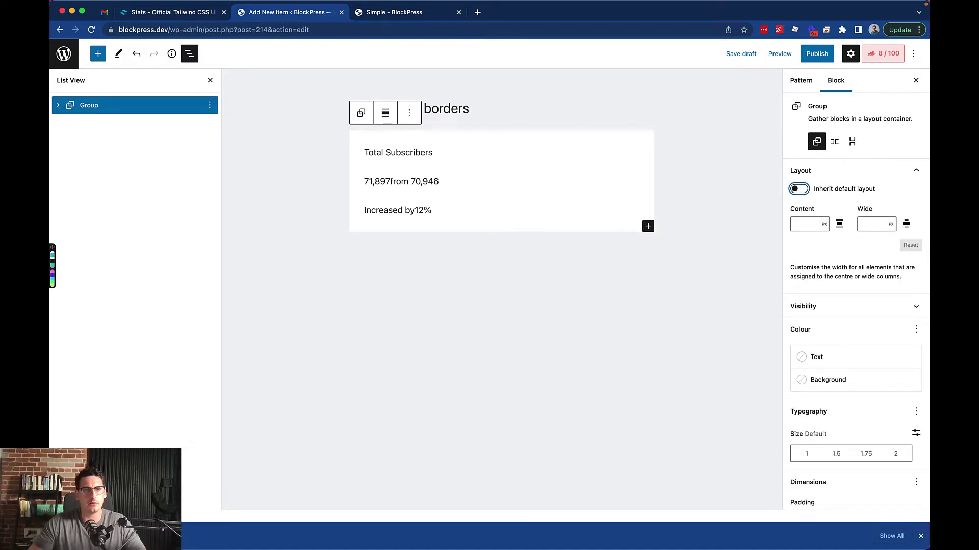
Set the outer group's alignment to Wide width and reveal its nested group in the block list.
left_click(409, 113)
left_click(386, 113)
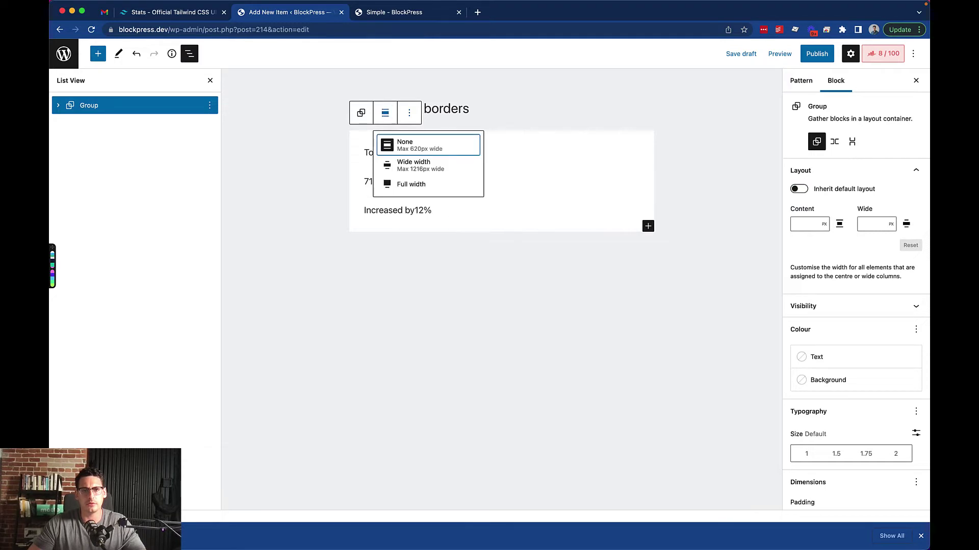
left_click(413, 163)
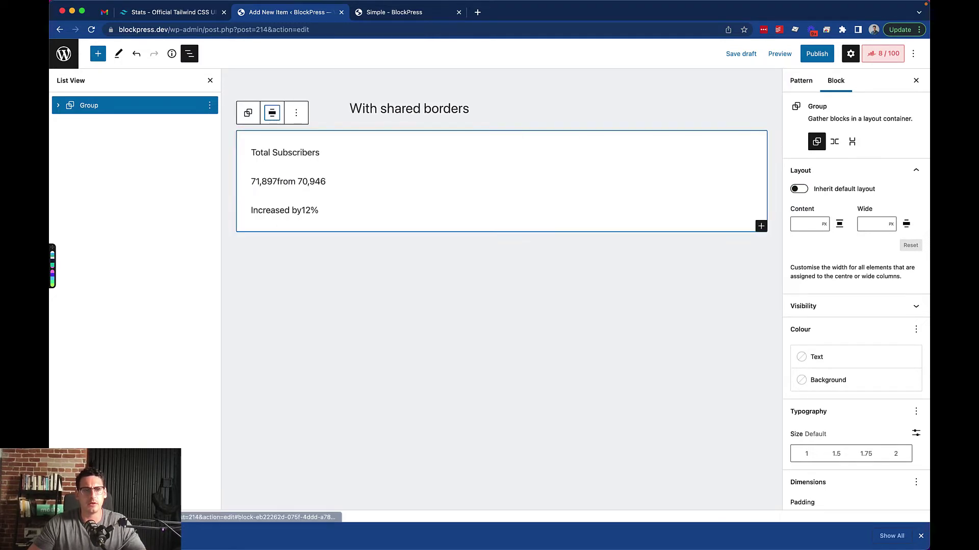
left_click(58, 106)
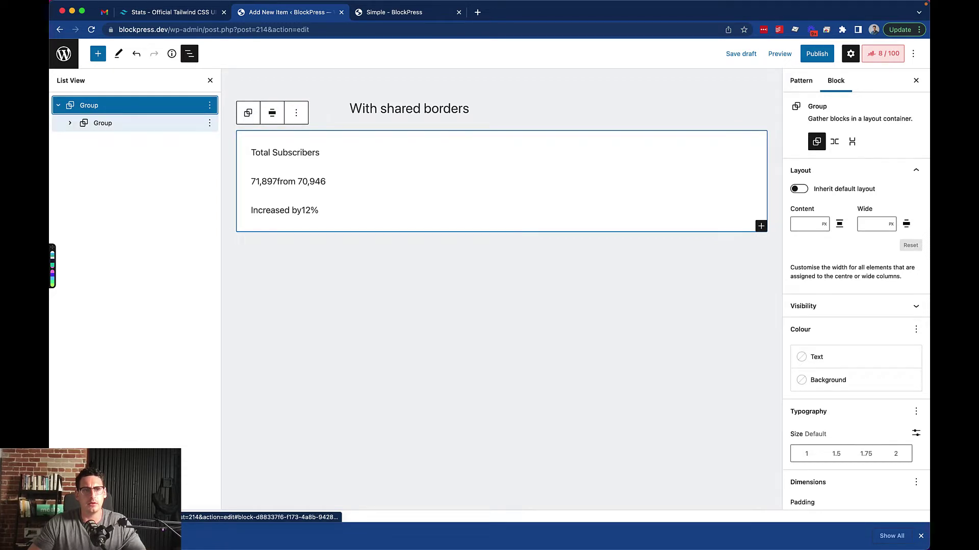
Add another Group level around the card content and expand the outer group in the block list.
left_click(210, 123)
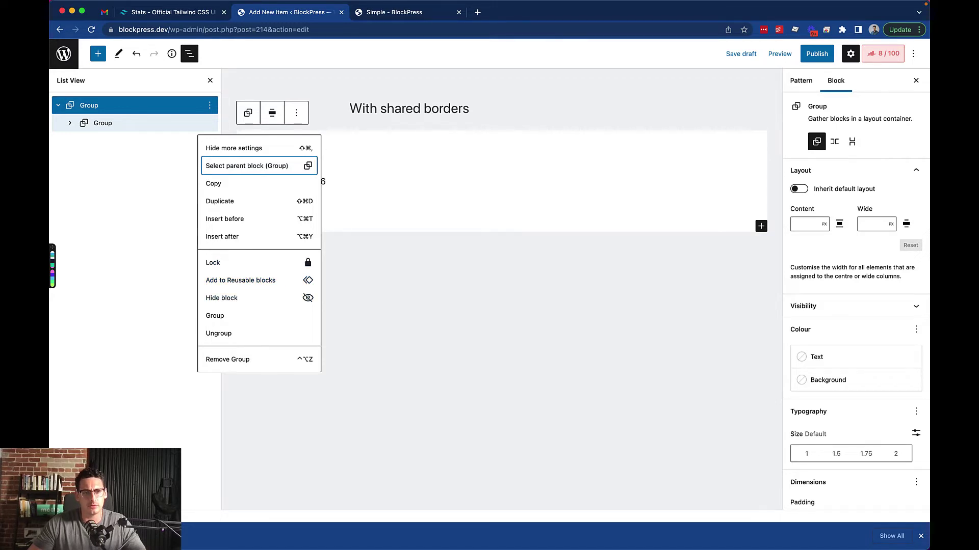
key("Escape")
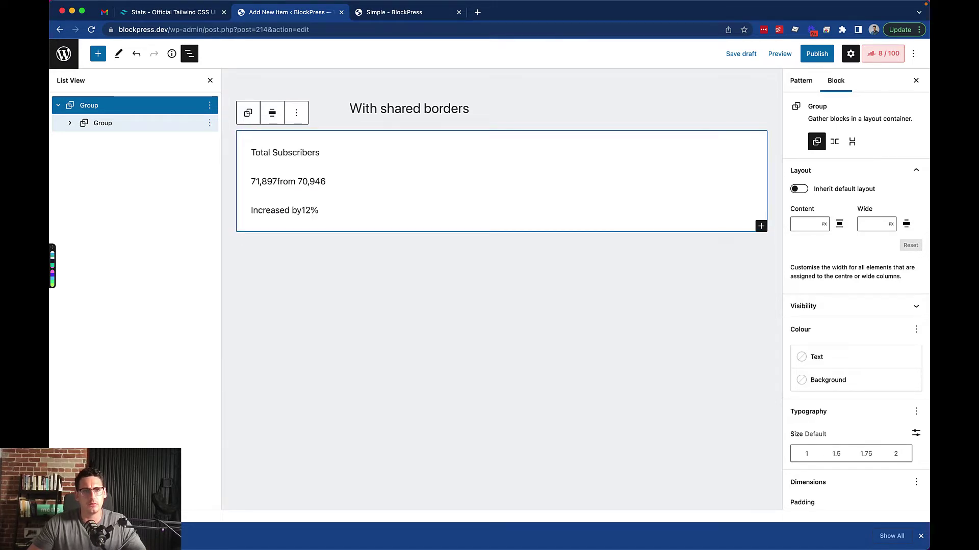
left_click(209, 123)
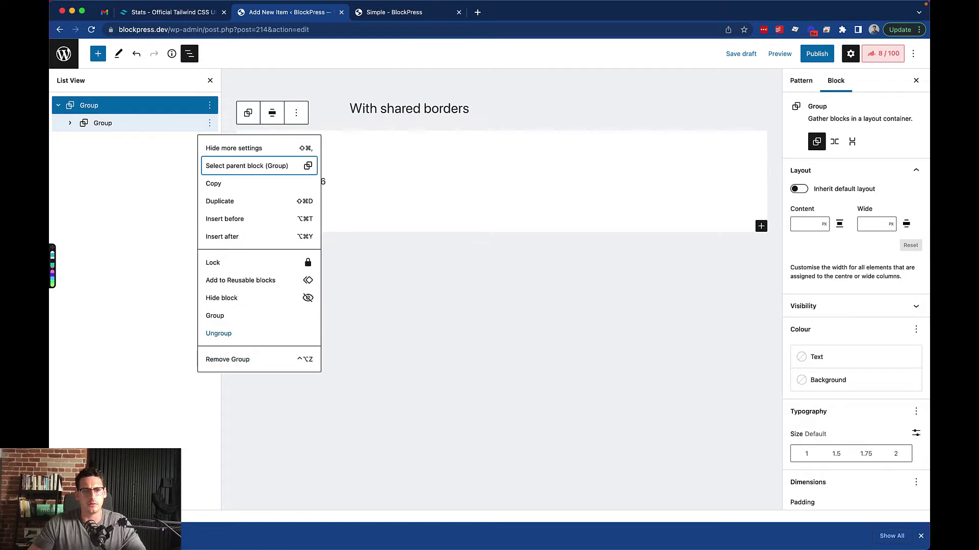
left_click(214, 315)
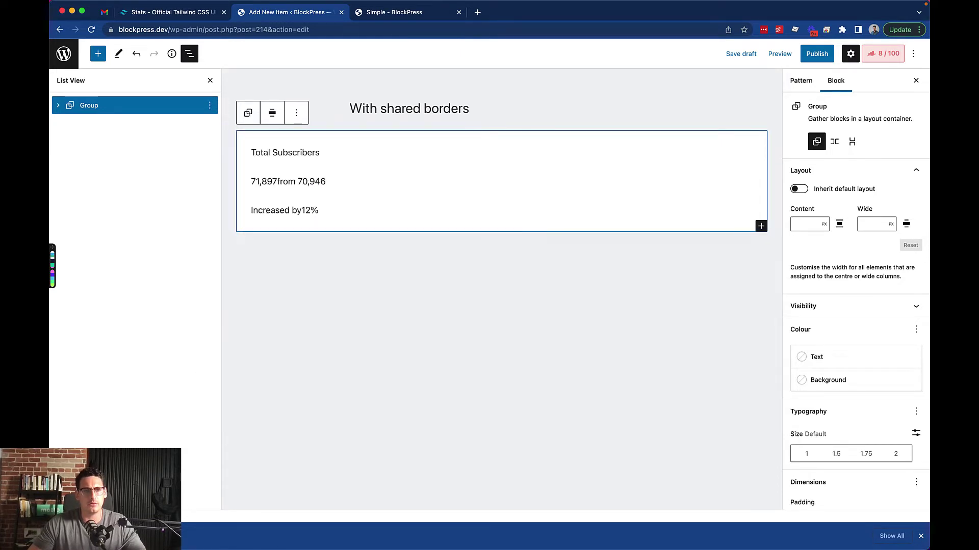
left_click(58, 106)
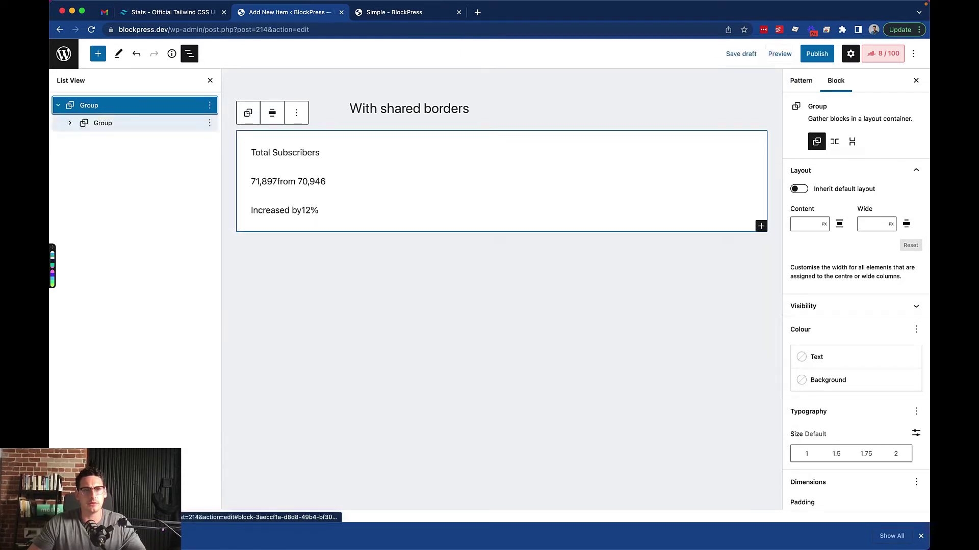
Transform the outermost group into a Columns block and expand its column and first nested group in the block list.
left_click(209, 123)
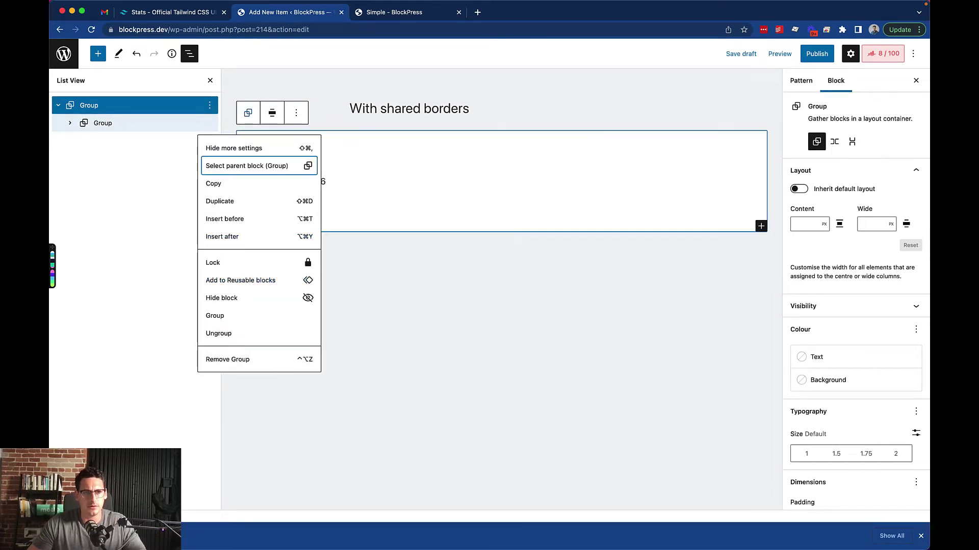
left_click(247, 165)
left_click(248, 113)
key("Return")
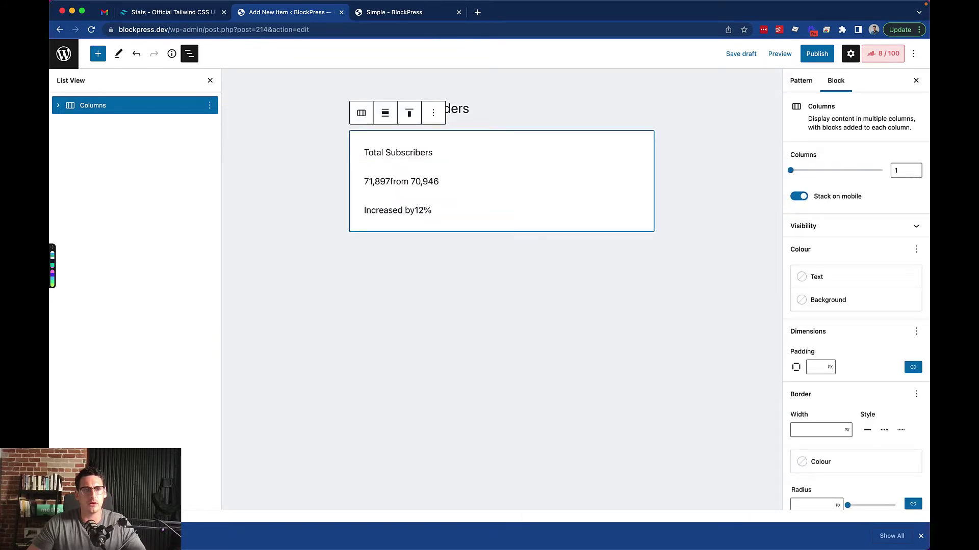
left_click(58, 105)
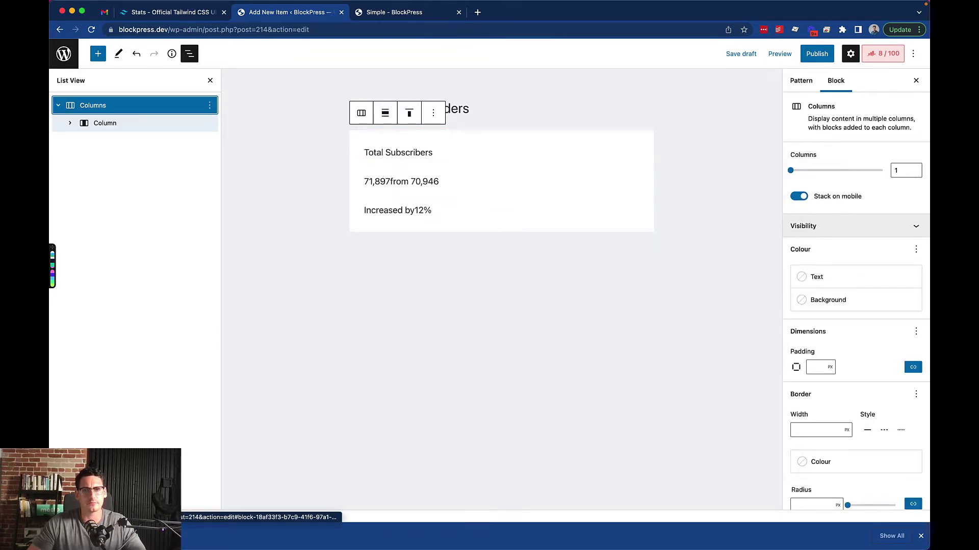
key("Down")
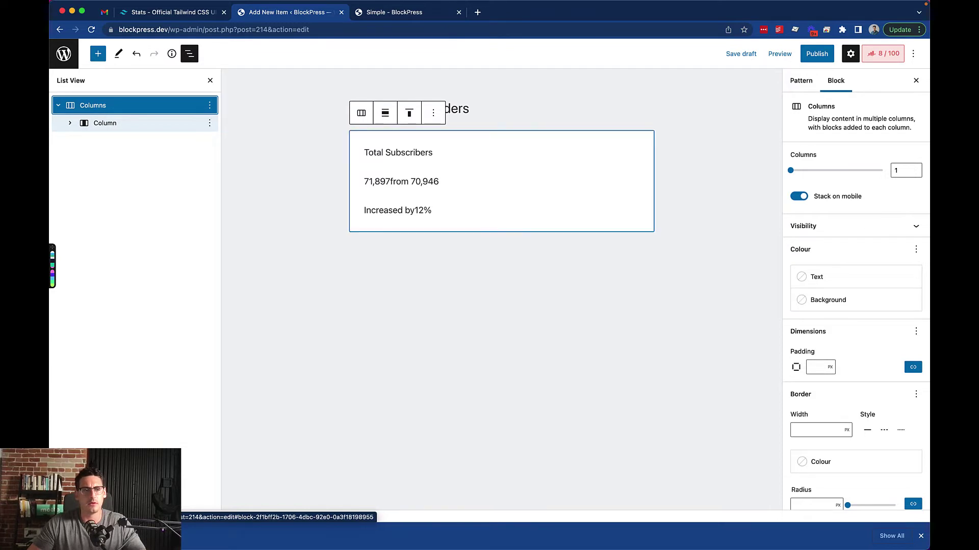
key("Right")
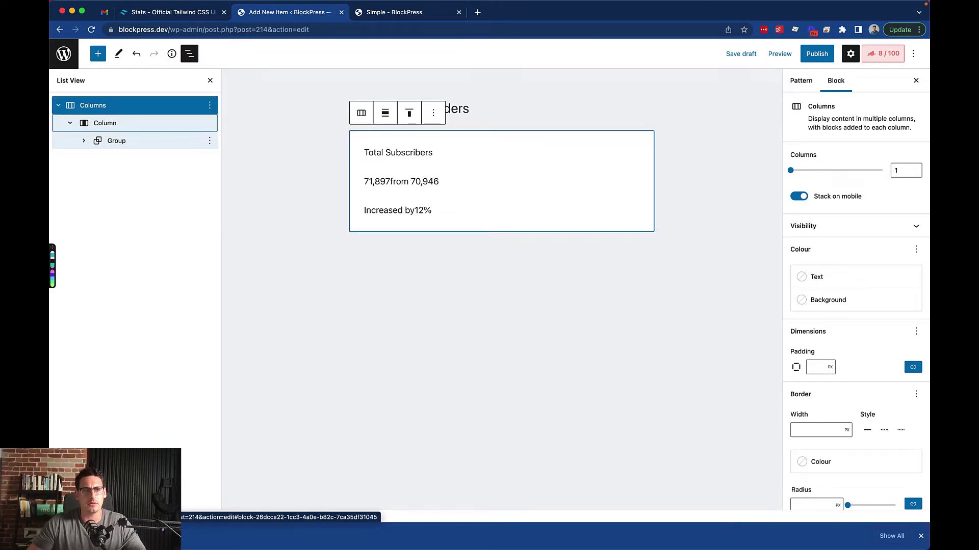
left_click(84, 141)
left_click(105, 123)
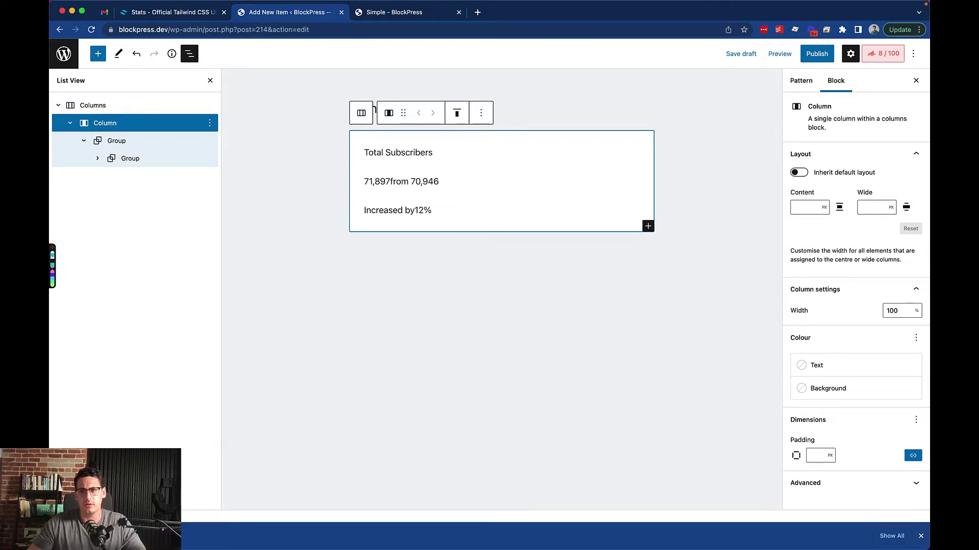
Set the Columns block to 3 columns.
left_click(93, 106)
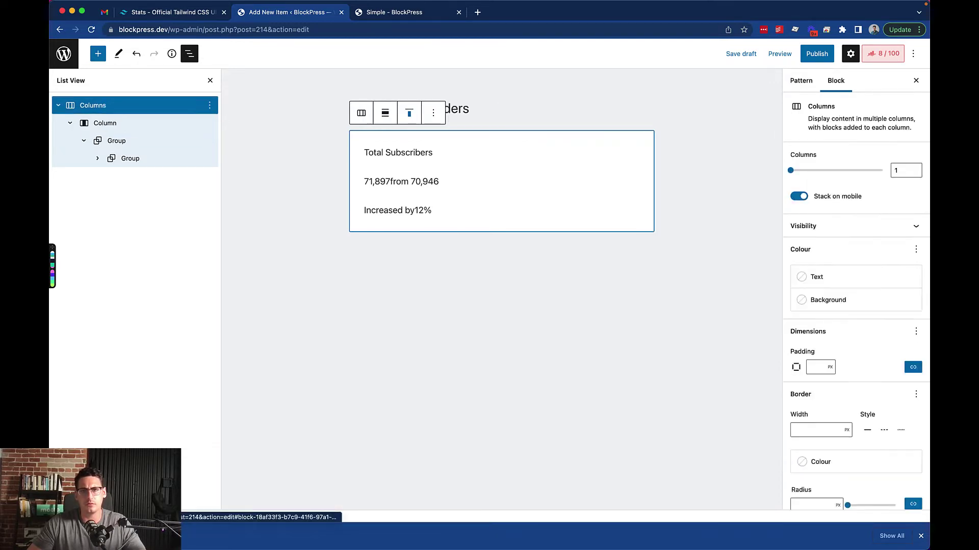
left_click(900, 171)
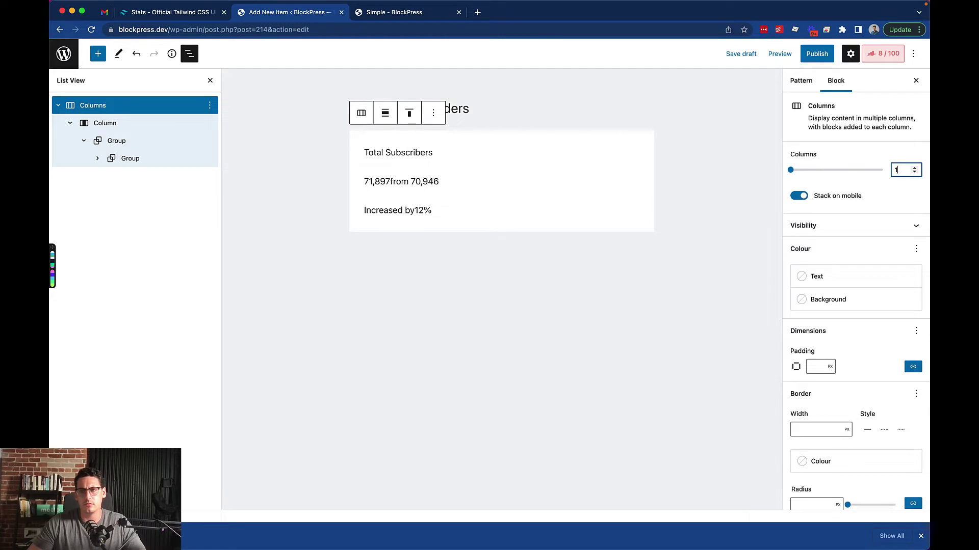
key("BackSpace")
type("3")
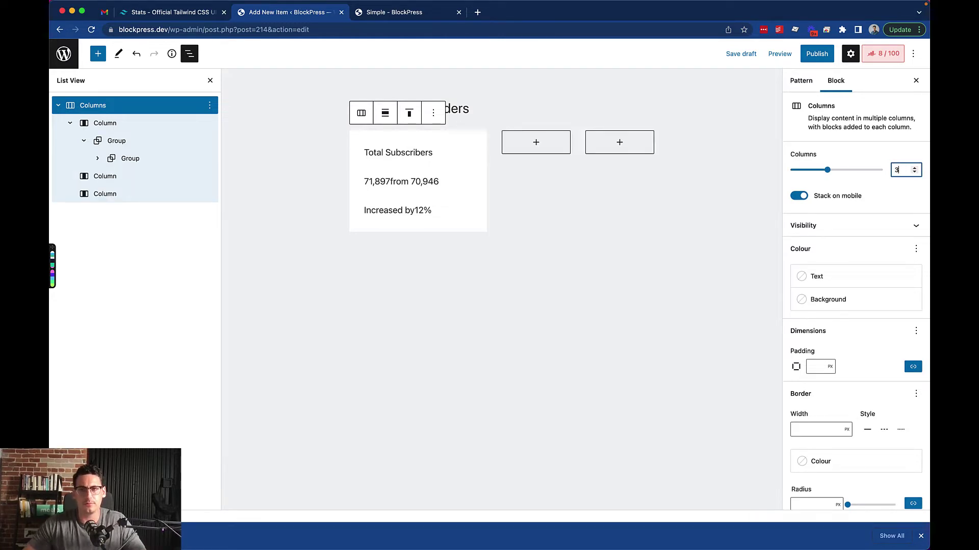
Wrap the three-column block in an outer Group block.
left_click(93, 105)
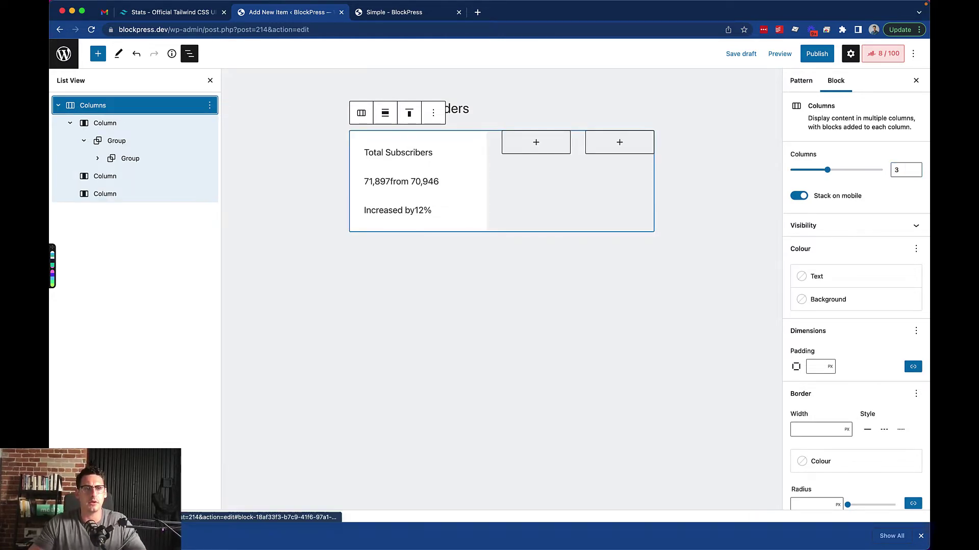
left_click(209, 105)
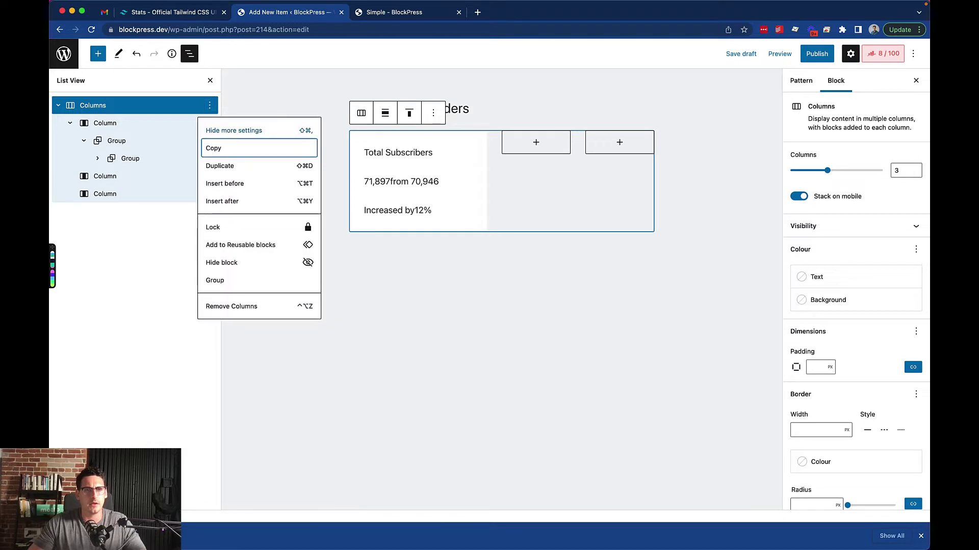
left_click(230, 280)
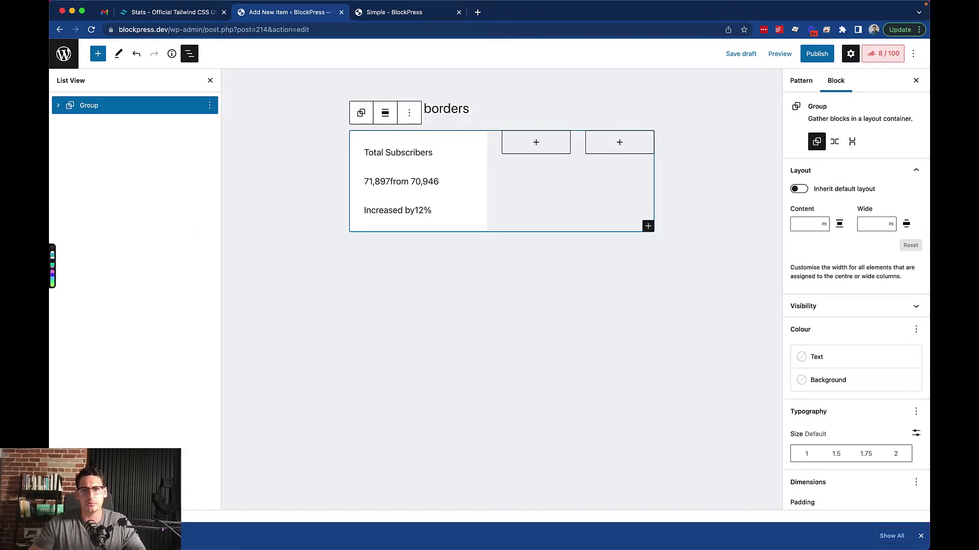
Make the outer group inherit the default layout and set its alignment to Wide width.
left_click(799, 188)
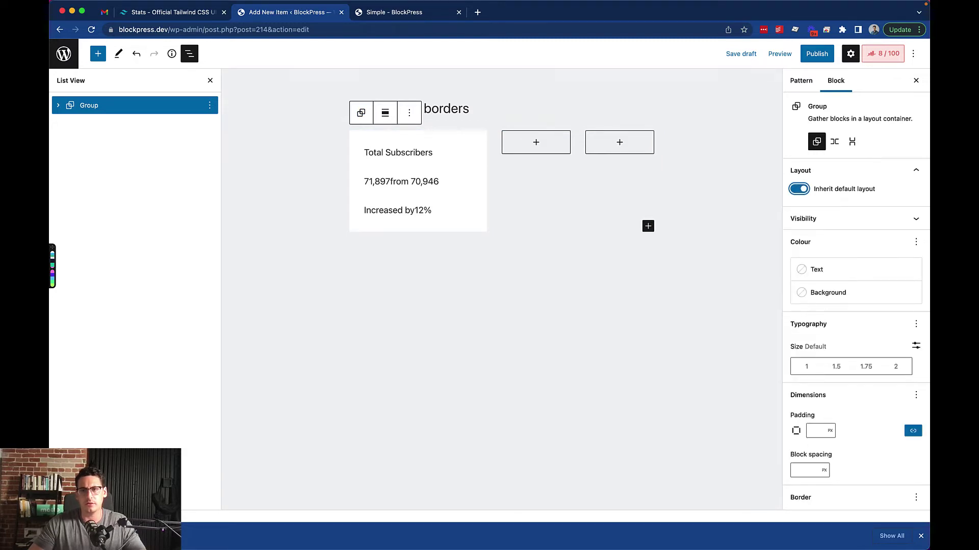
left_click(799, 188)
key("space")
left_click(384, 112)
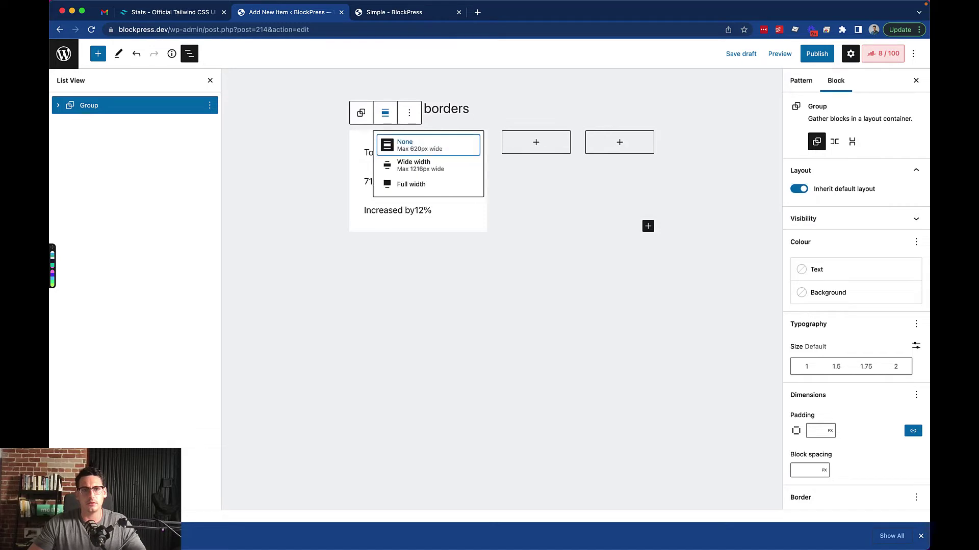
key("Down")
key("Return")
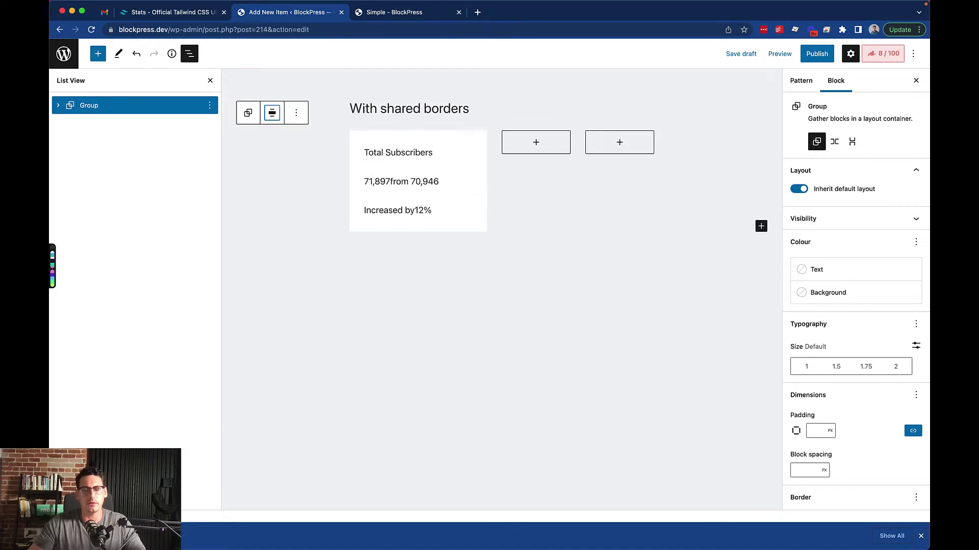
Check the nested Columns block's alignment options, then revert the outer group's Wide width alignment and inherited default layout.
left_click(58, 105)
left_click(107, 123)
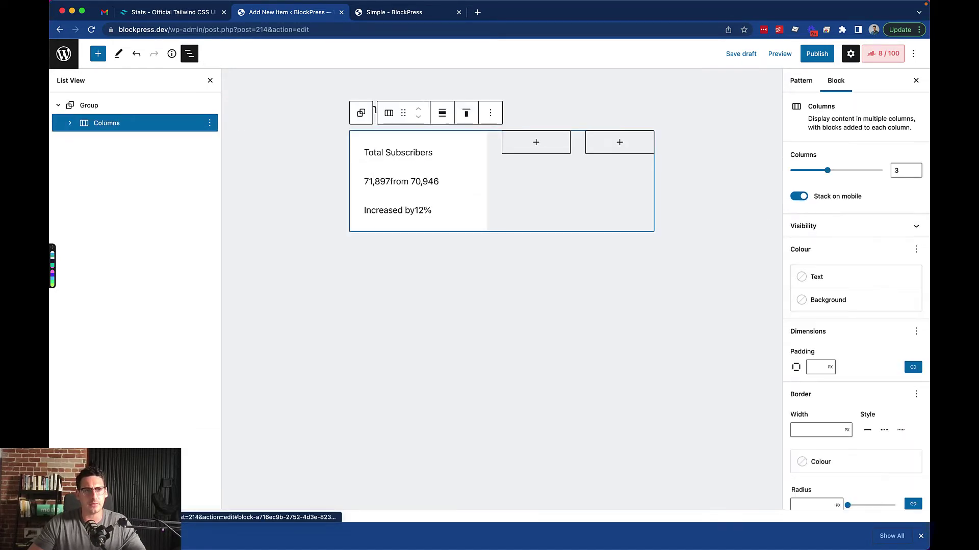
key("alt+F10")
key("Right")
key("Return")
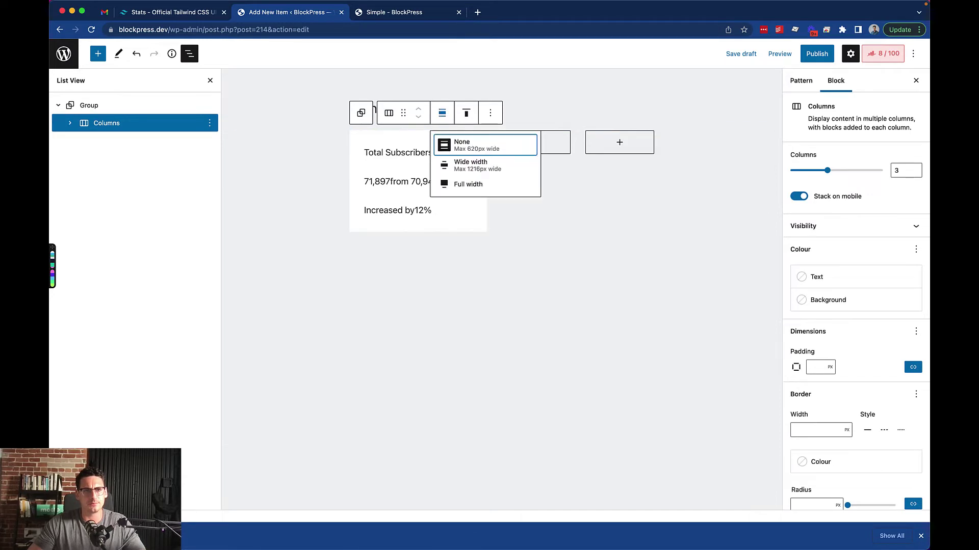
key("Escape")
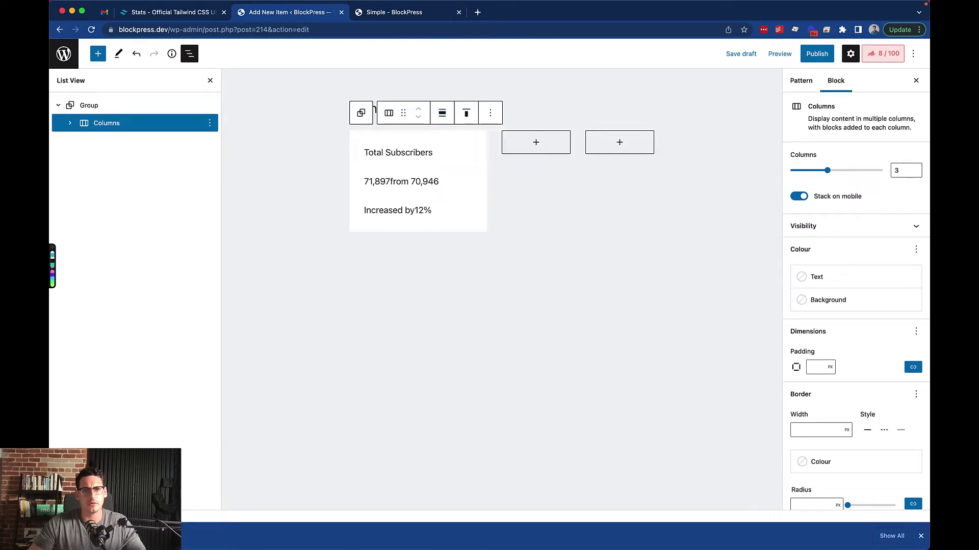
key("ctrl+z")
left_click(799, 189)
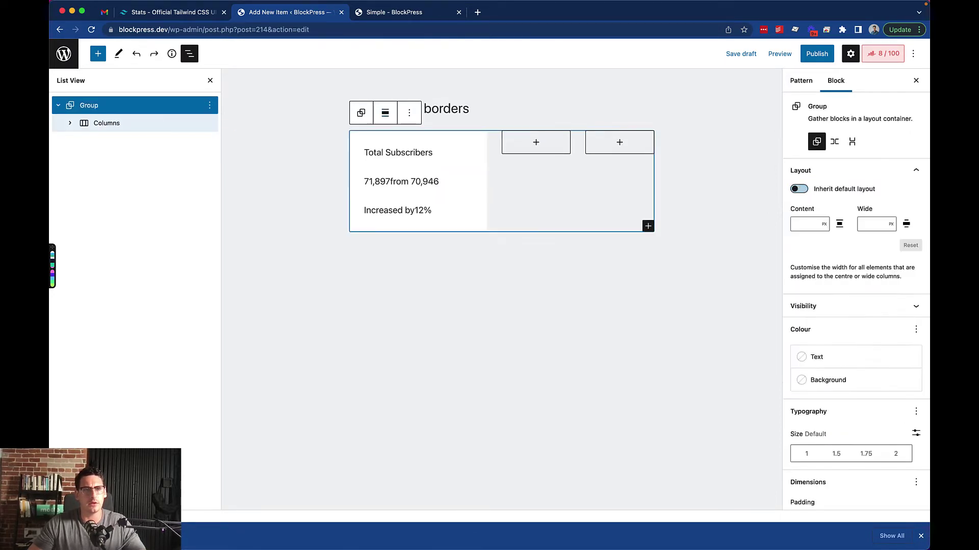
Move the Columns block out of its wrapping group and remove the emptied group.
left_click_drag(106, 122, 133, 98)
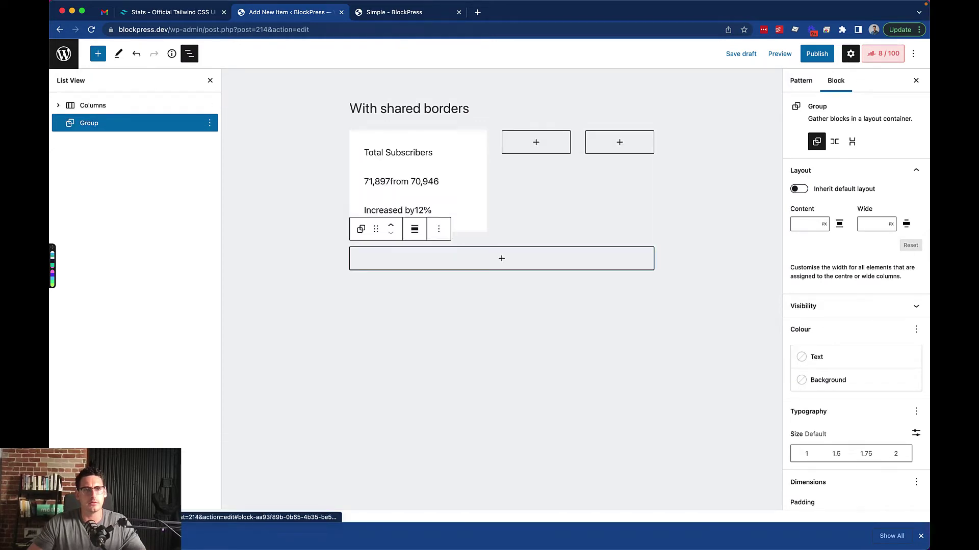
right_click(147, 120)
left_click(135, 158)
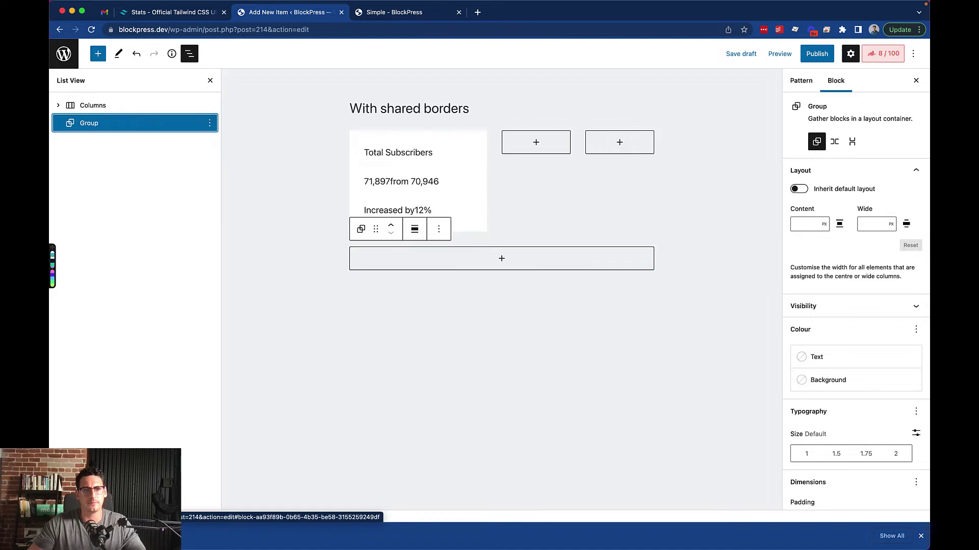
left_click(209, 122)
left_click(209, 123)
left_click(234, 341)
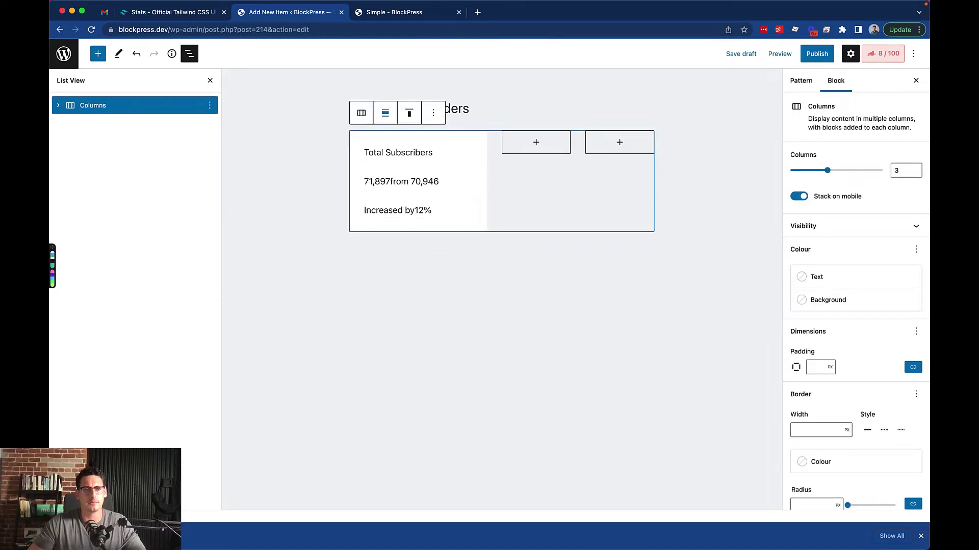
Set the three-column block's alignment to Wide width and place the cursor in the "71,897from 70,946" paragraph.
left_click(385, 113)
left_click(403, 163)
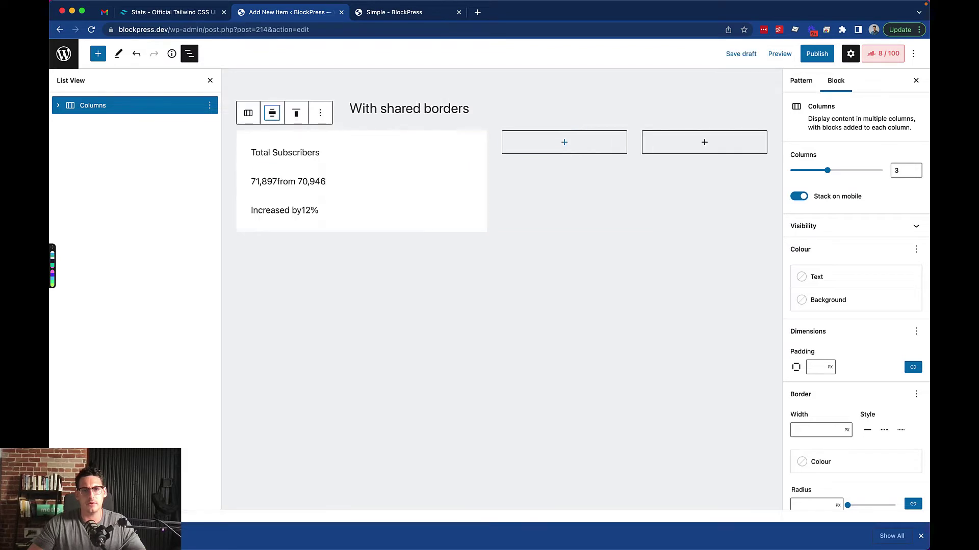
left_click(329, 182)
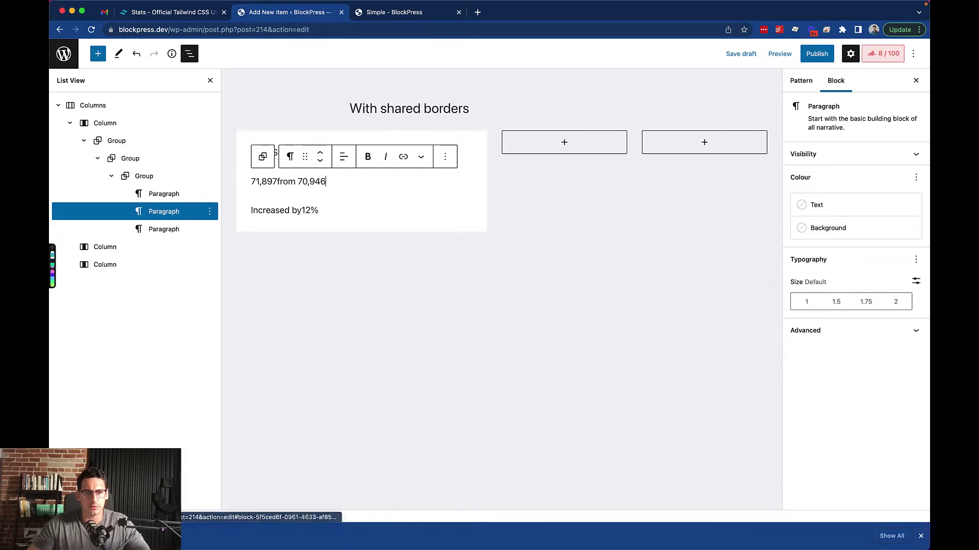
Close the Simple pattern page and examine the Total Subscribers card in Tailwind UI's With shared borders example.
key("ctrl+Tab")
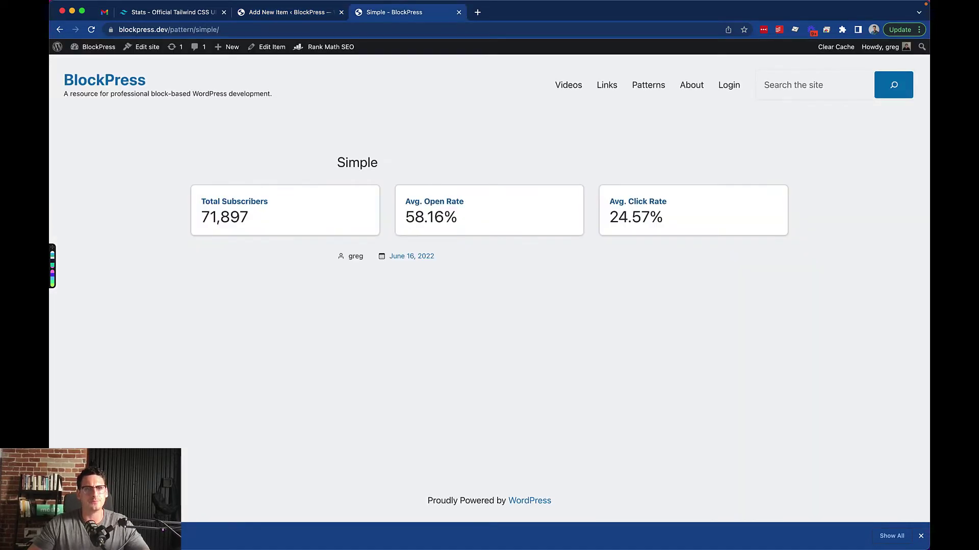
key("ctrl+w")
key("ctrl+shift+Tab")
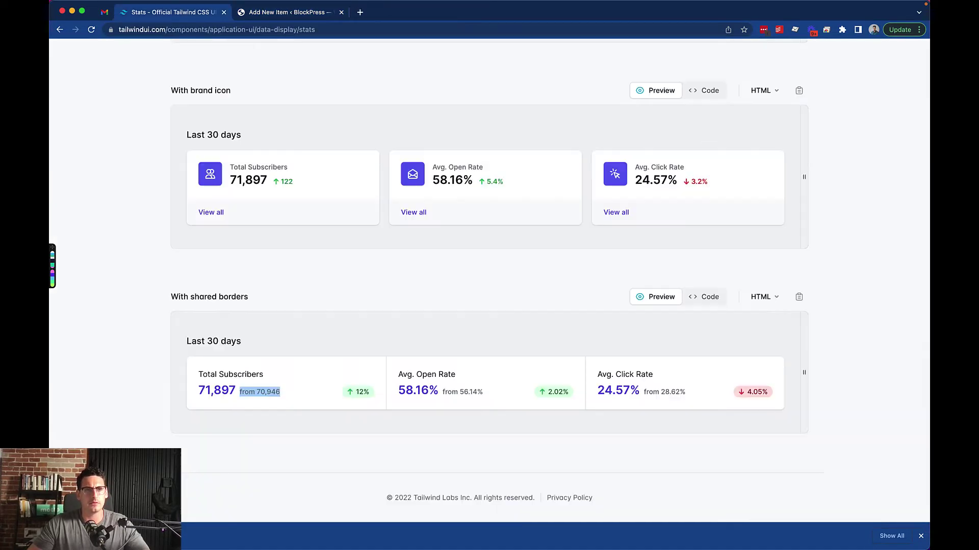
left_click(280, 392)
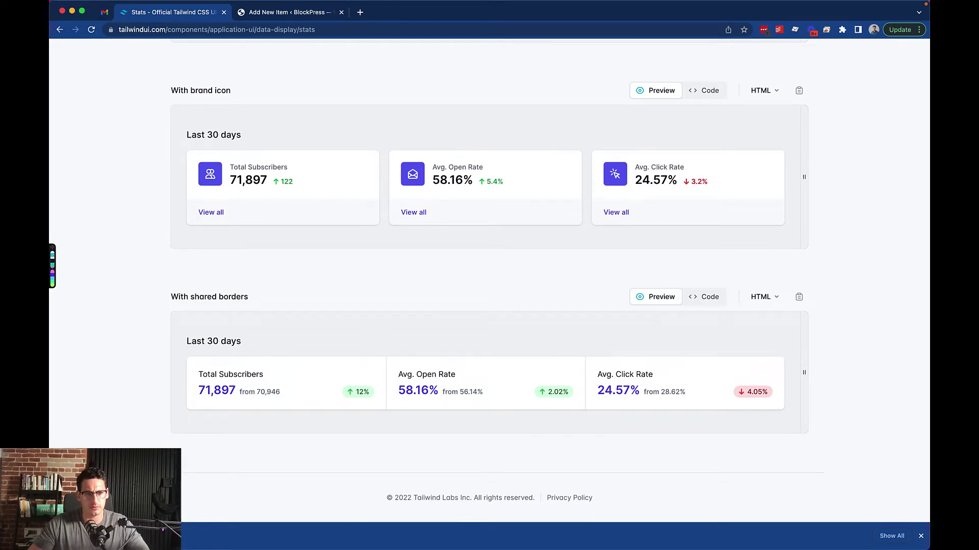
left_click_drag(199, 375, 263, 375)
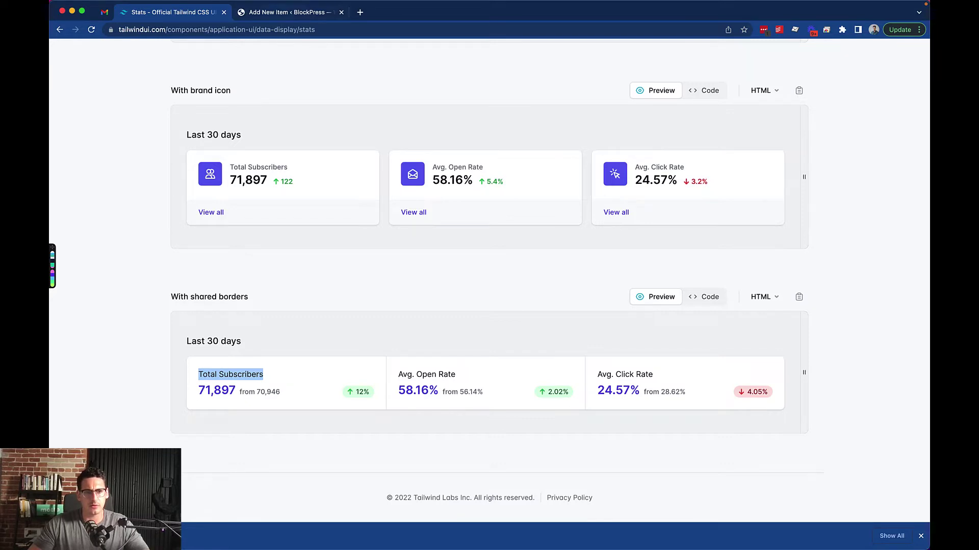
Return to the WordPress pattern editor and convert the "Total Subscribers" paragraph into an H3 heading.
key("ctrl+Tab")
left_click(319, 210)
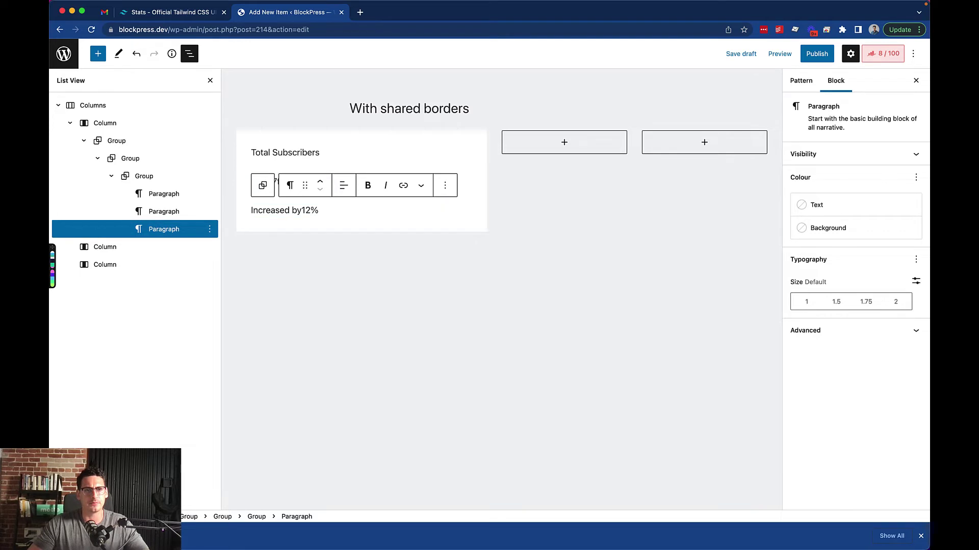
left_click(284, 152)
left_click(290, 127)
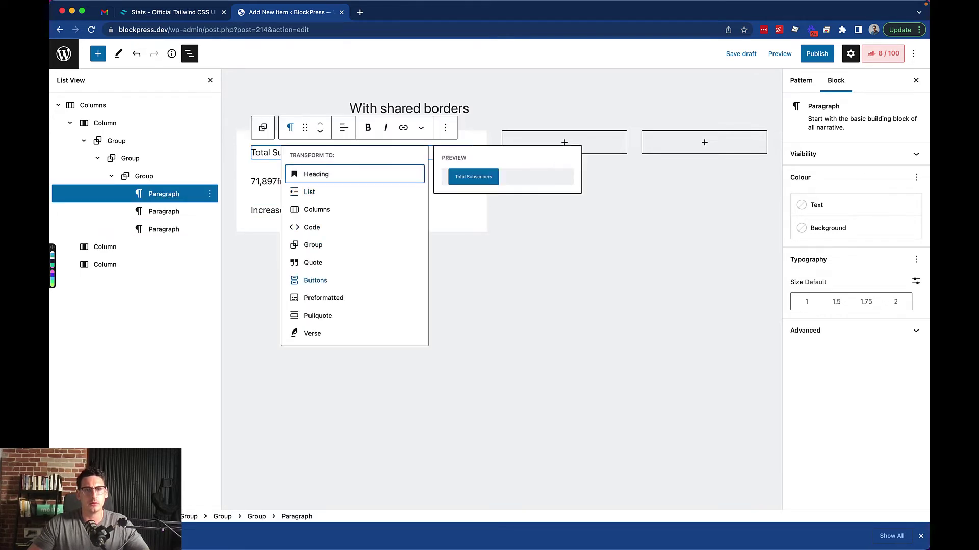
left_click(316, 174)
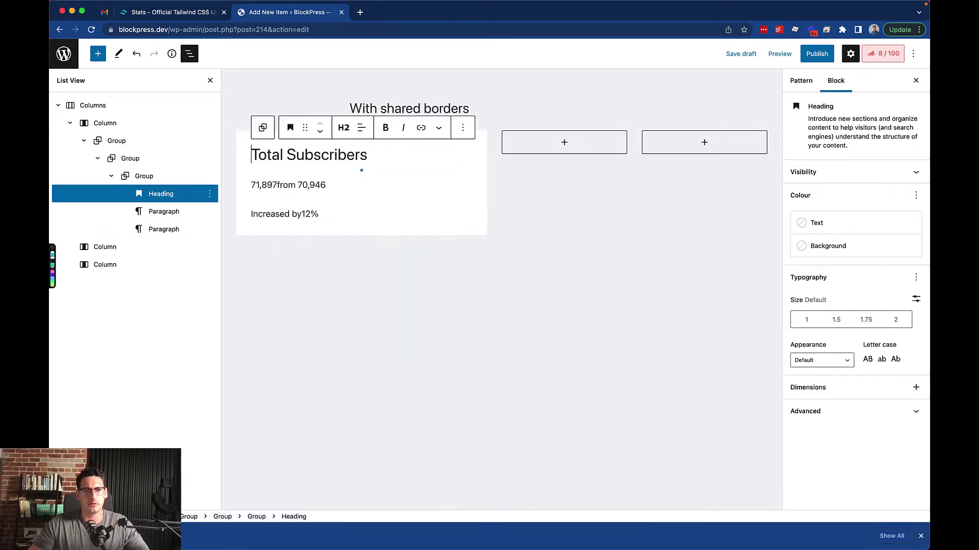
left_click(343, 127)
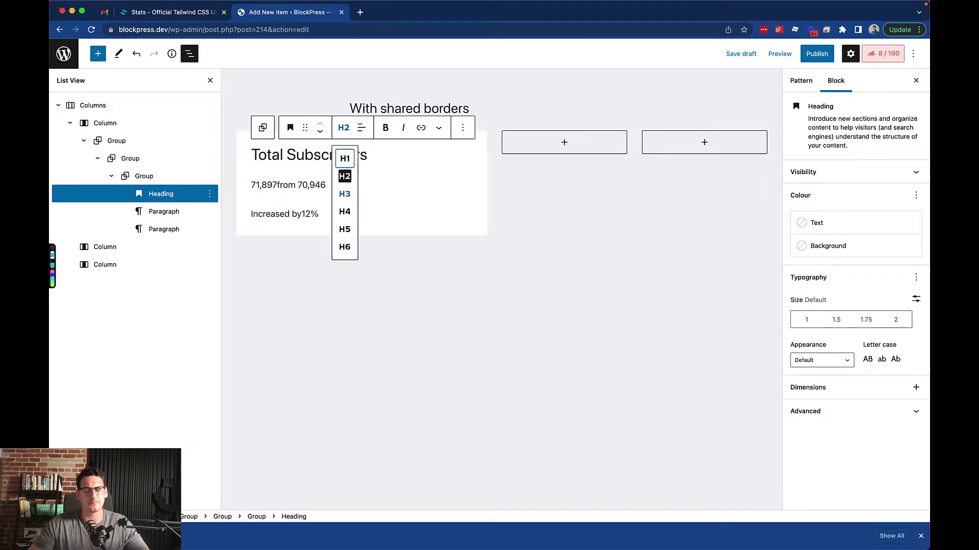
left_click(345, 193)
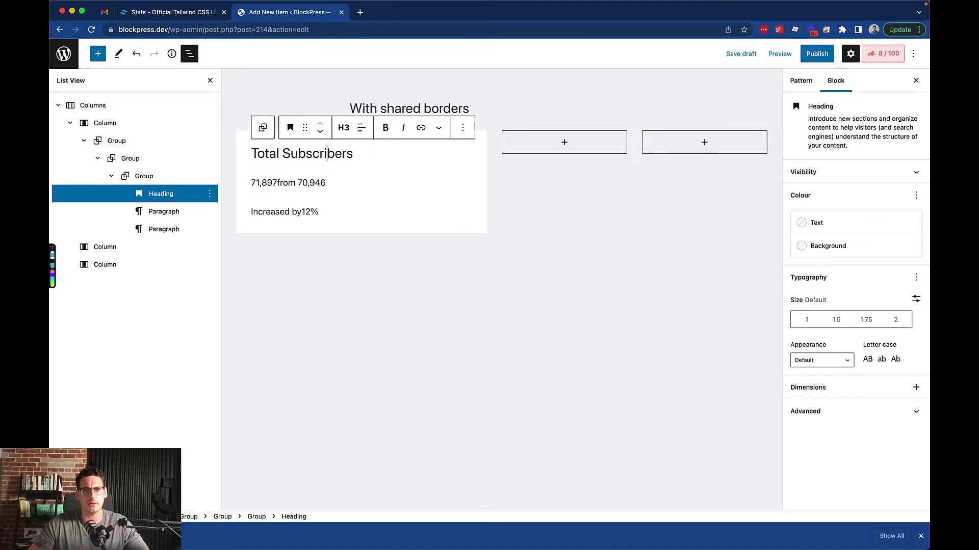
Set the "Total Subscribers" heading's font size to 1 (Small) and its appearance to Bold.
left_click(807, 320)
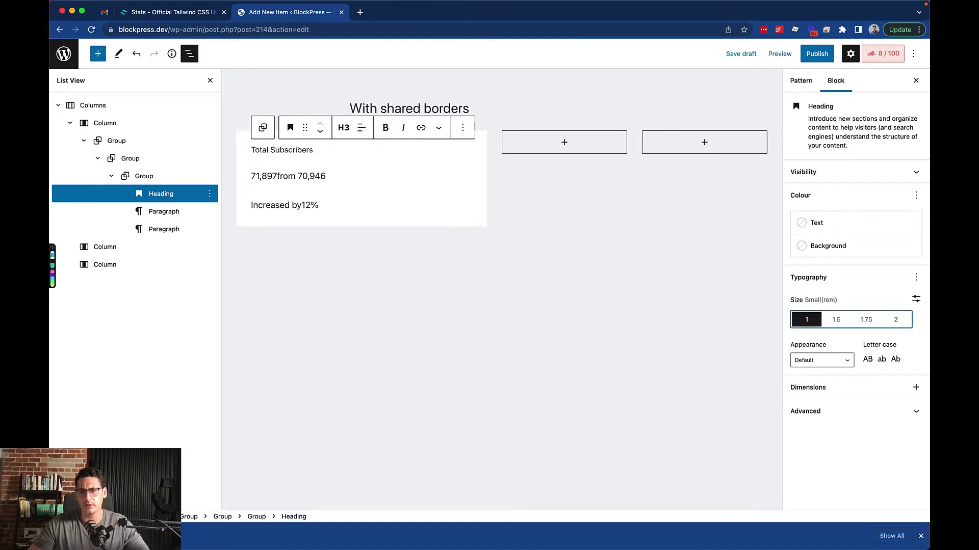
left_click(822, 360)
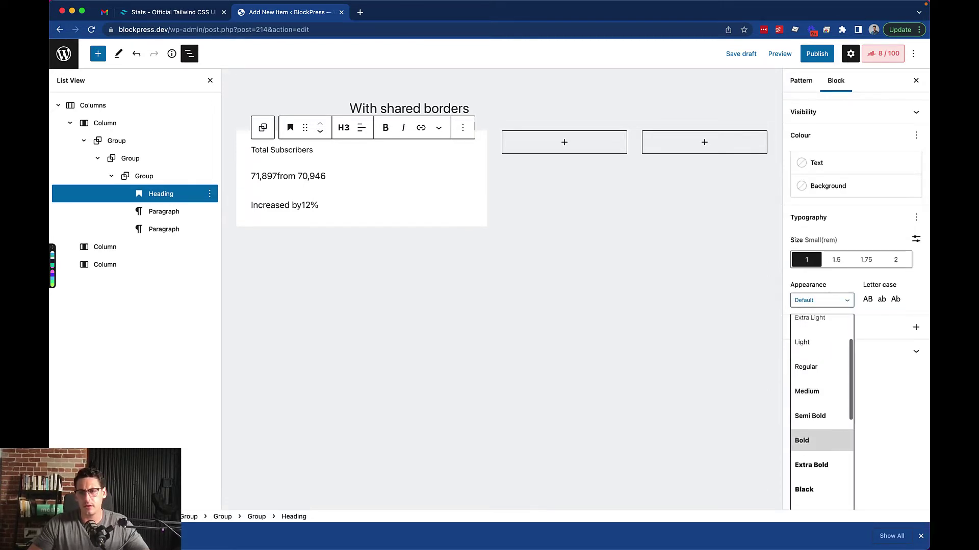
left_click(811, 455)
Examine the heading, figures and percentage badge in Tailwind UI's Total Subscribers card, and look at the heading's background colour options in WordPress.
left_click(172, 12)
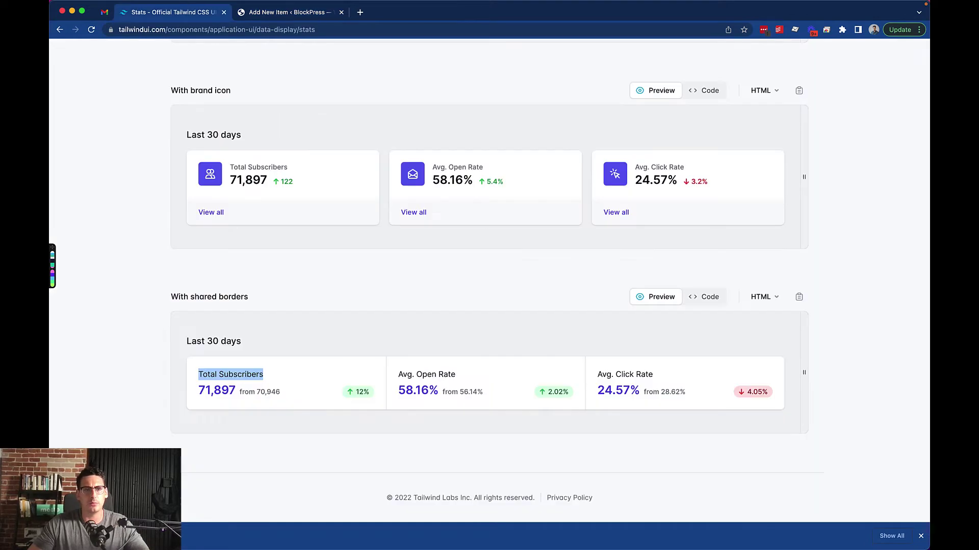
mouse_move(263, 374)
left_mouse_down()
mouse_move(198, 374)
mouse_move(263, 375)
left_mouse_up()
left_click(198, 375)
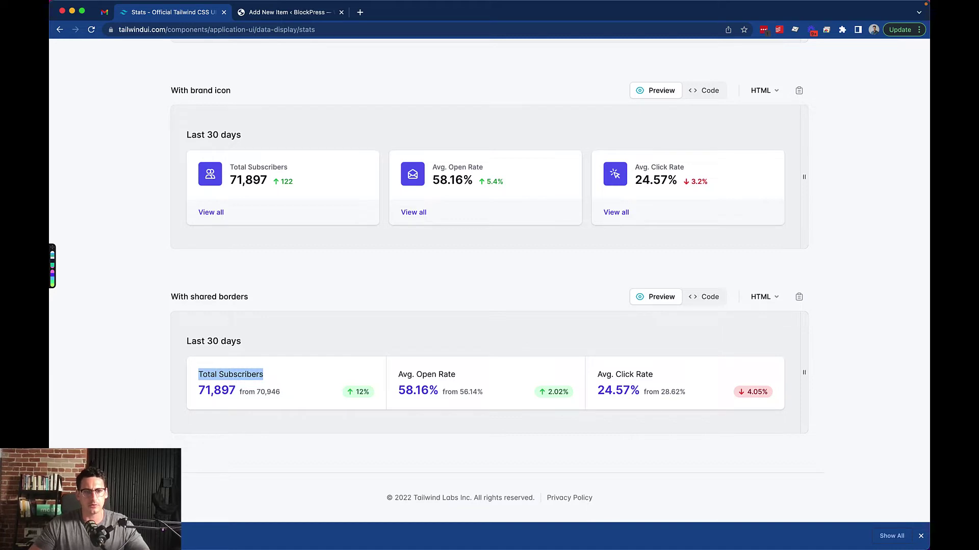
key("ctrl+Tab")
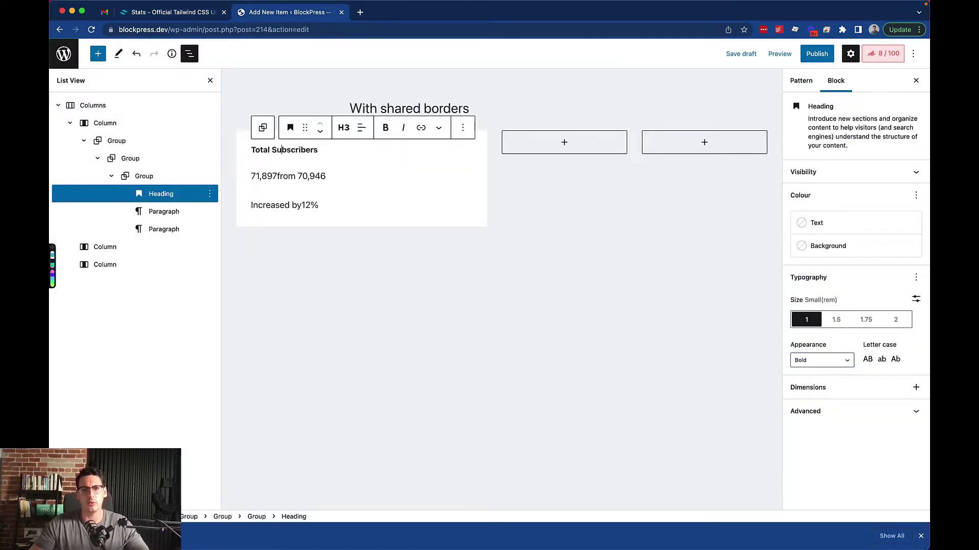
left_click(828, 245)
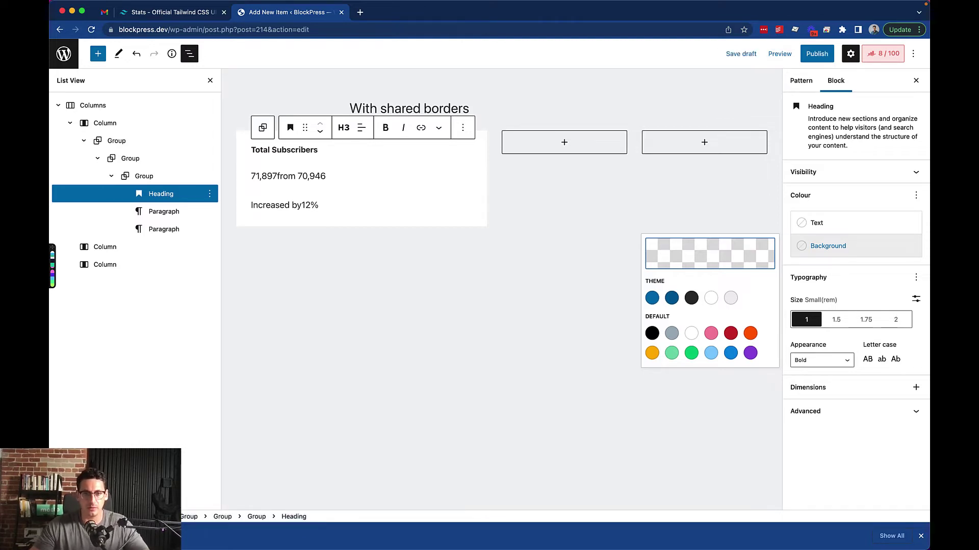
key("ctrl+shift+Tab")
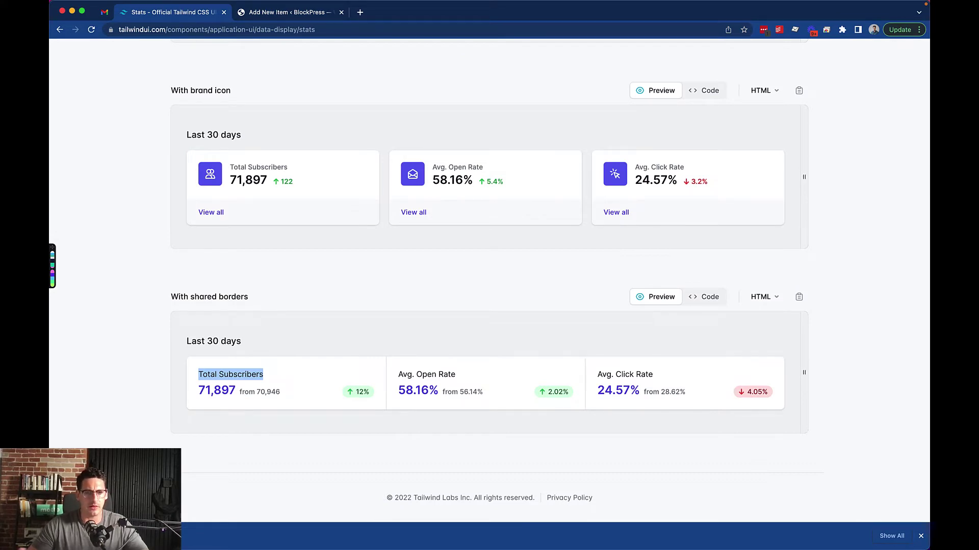
left_click(263, 376)
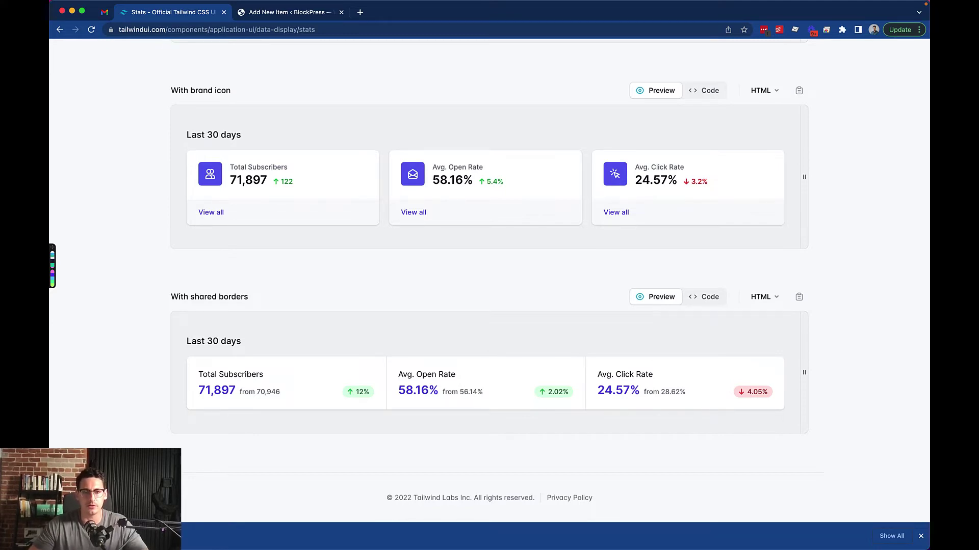
left_click_drag(198, 390, 369, 392)
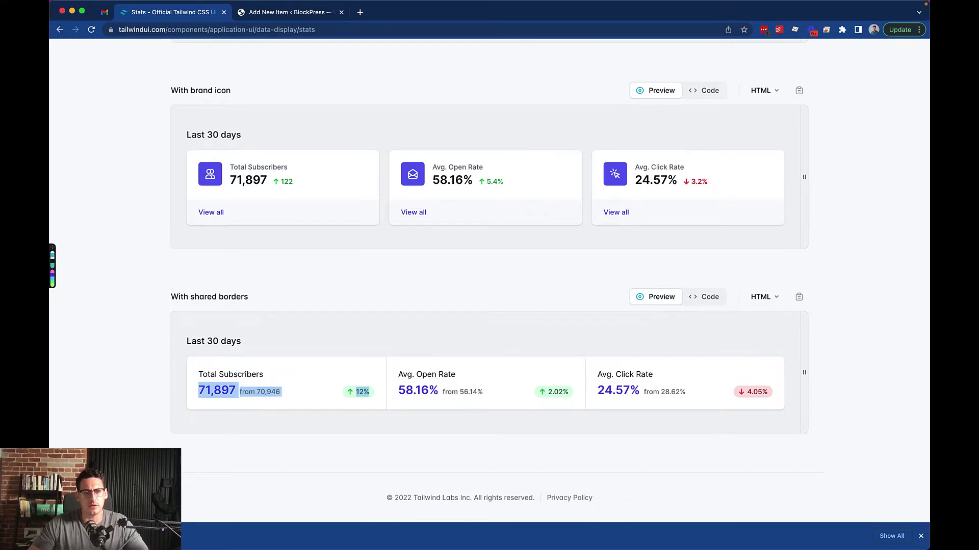
left_click(369, 394)
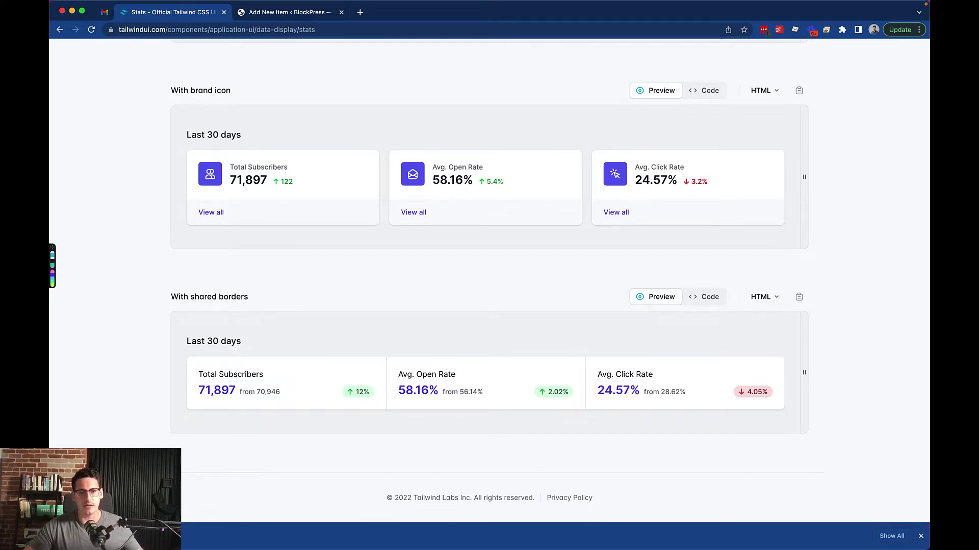
key("ctrl+Tab")
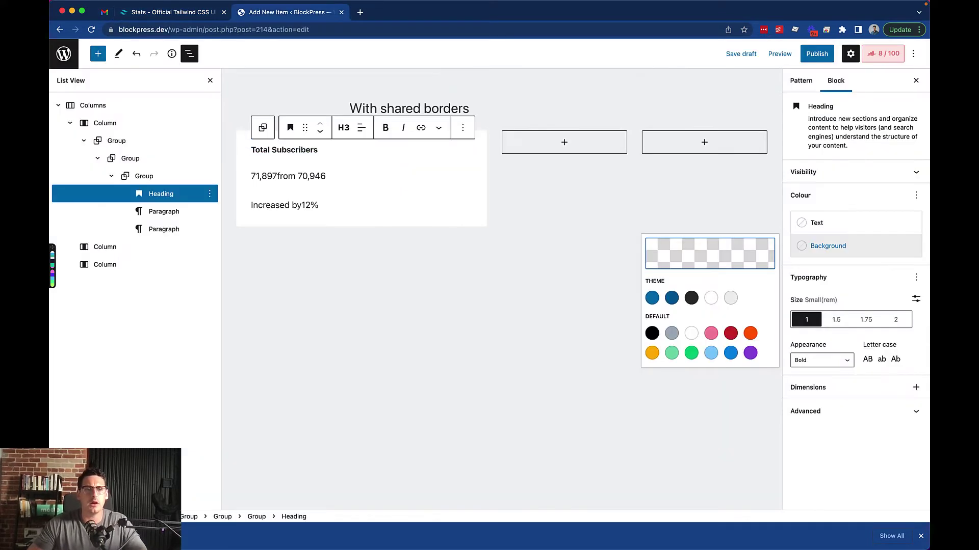
Split the "71,897from 70,946" paragraph into separate "71,897" and "from 70,946" paragraphs.
left_click(279, 176)
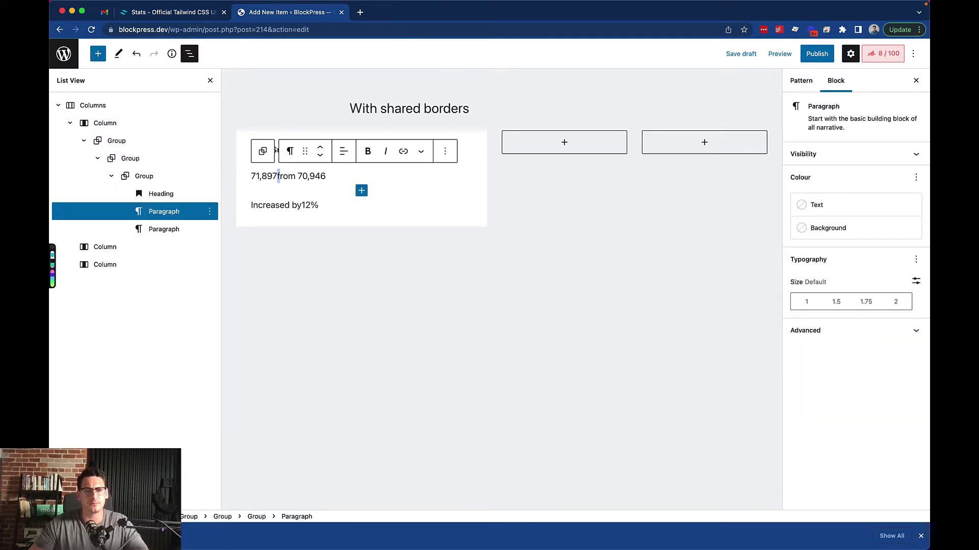
key("Left")
key("Return")
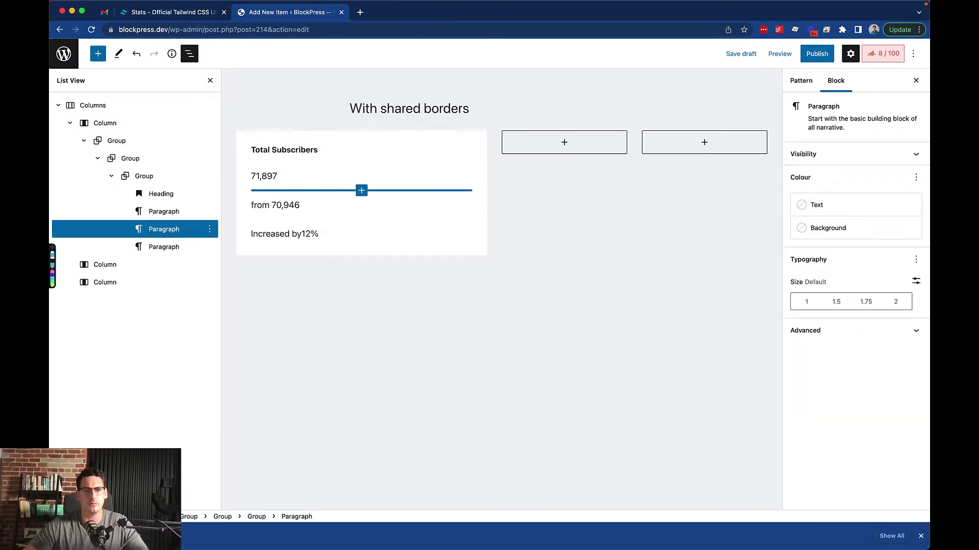
Set the "71,897" paragraph's font size to 2 (Extra Large) and the "from 70,946" paragraph's to 1 (Small).
key("Up")
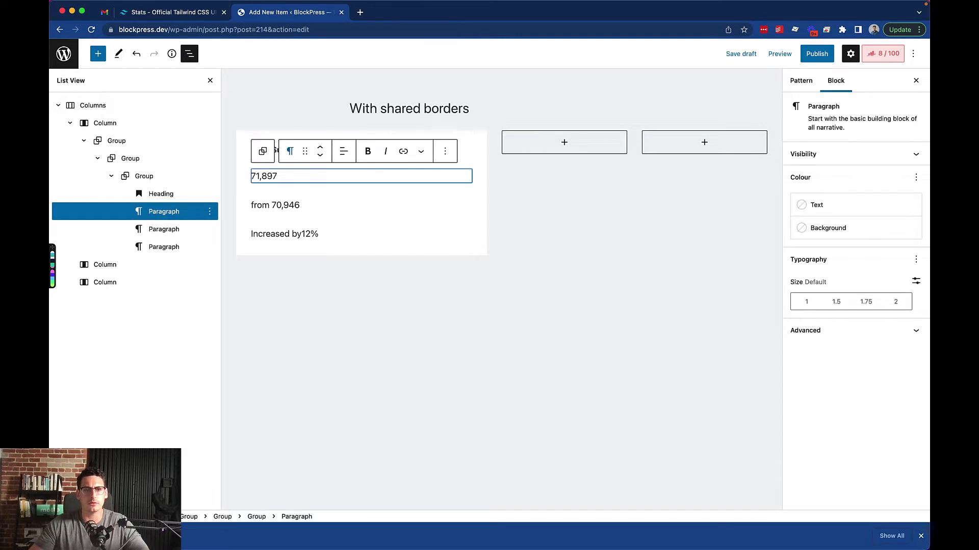
left_click(290, 151)
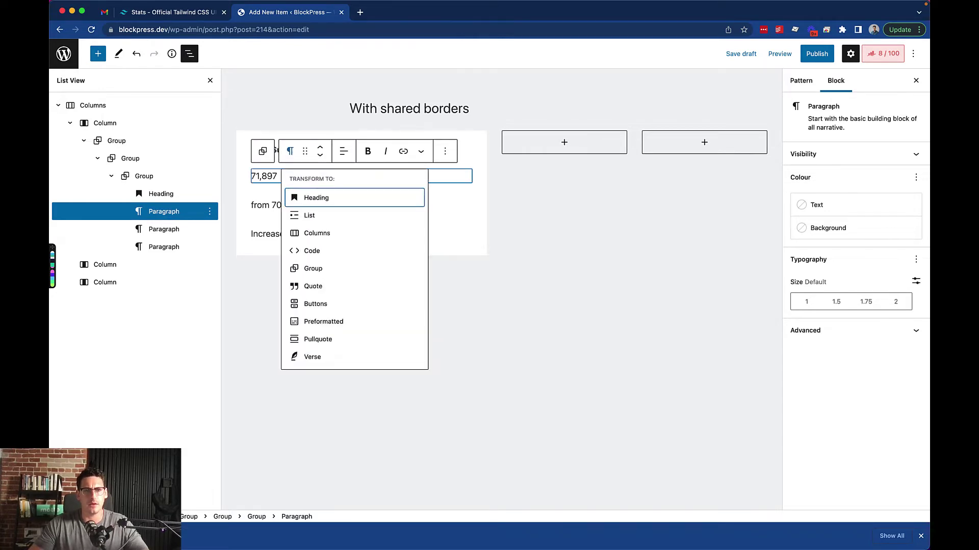
key("Escape")
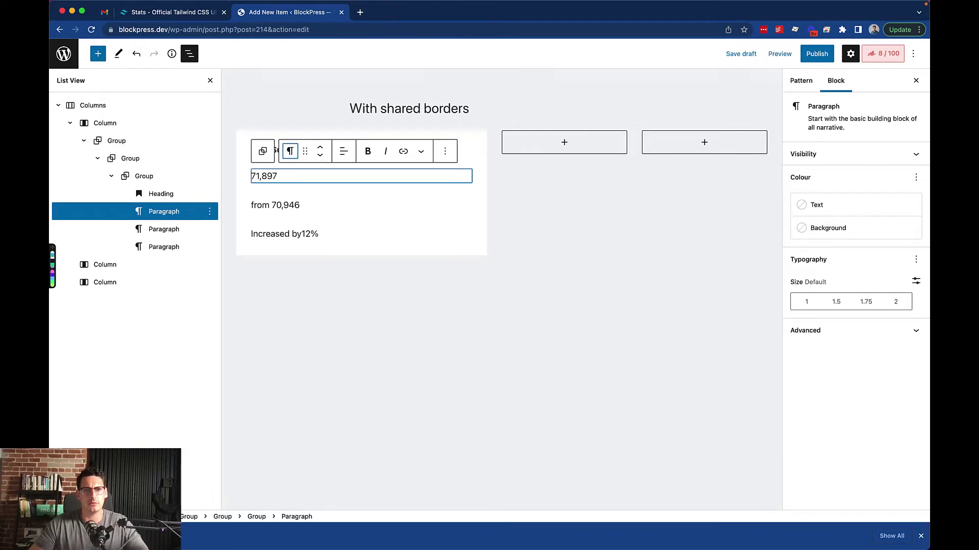
left_click(896, 302)
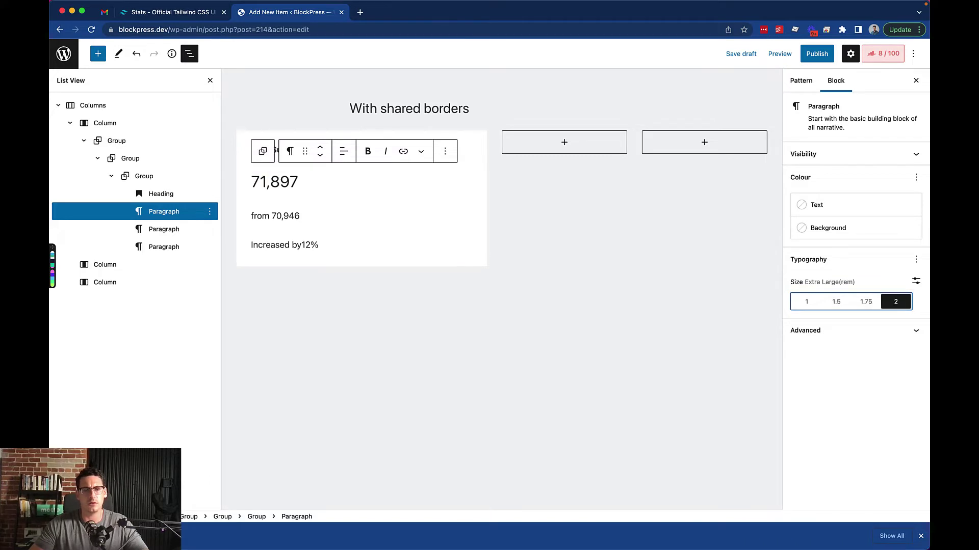
left_click(271, 216)
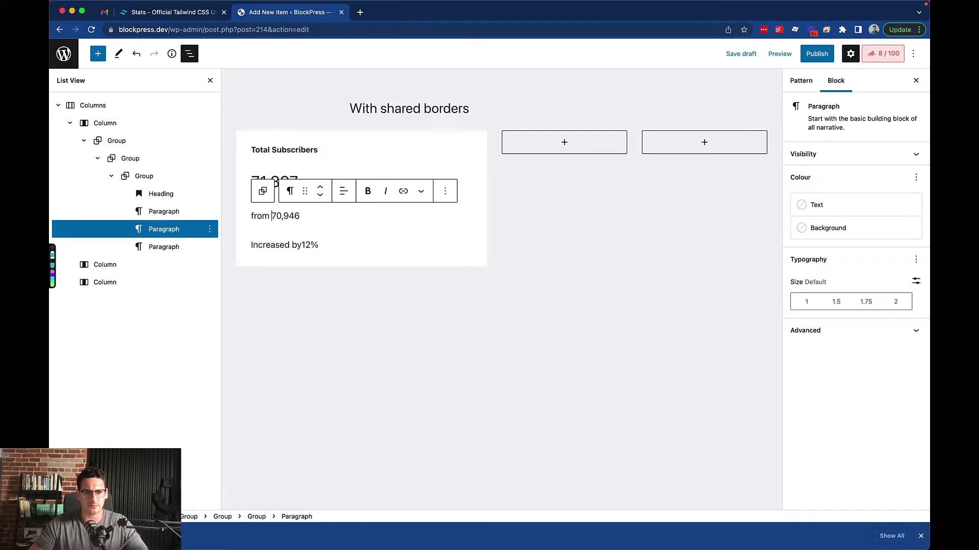
left_click(806, 302)
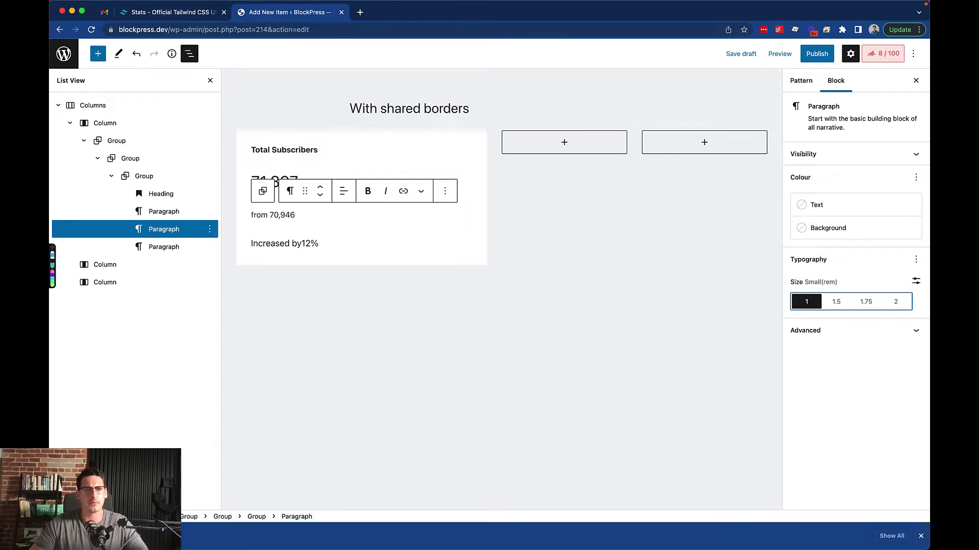
Search Google for "utf-8 down arrow" in a new browser tab and copy the ↑ character from the results.
left_click(291, 244)
key("ctrl+shift+Tab")
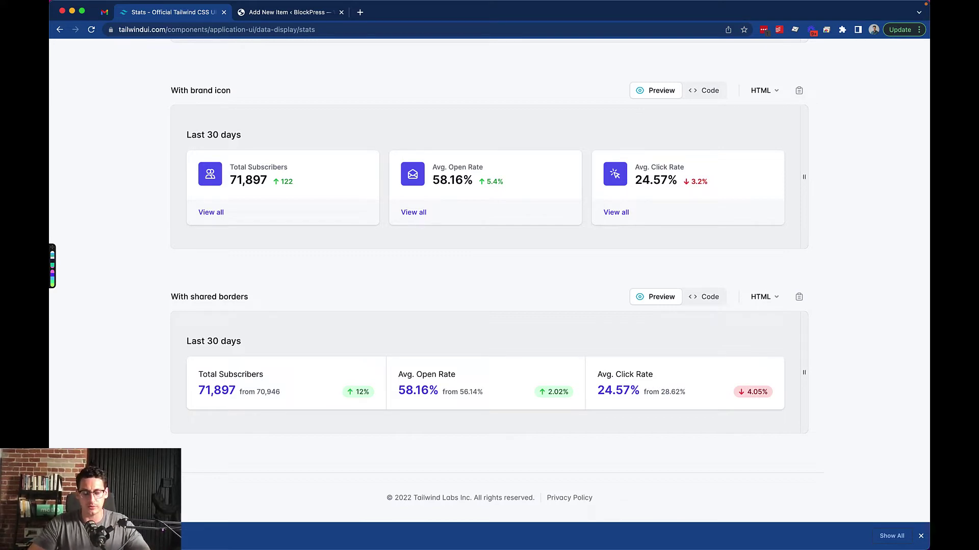
key("super+t")
type("utf-8 down arrow")
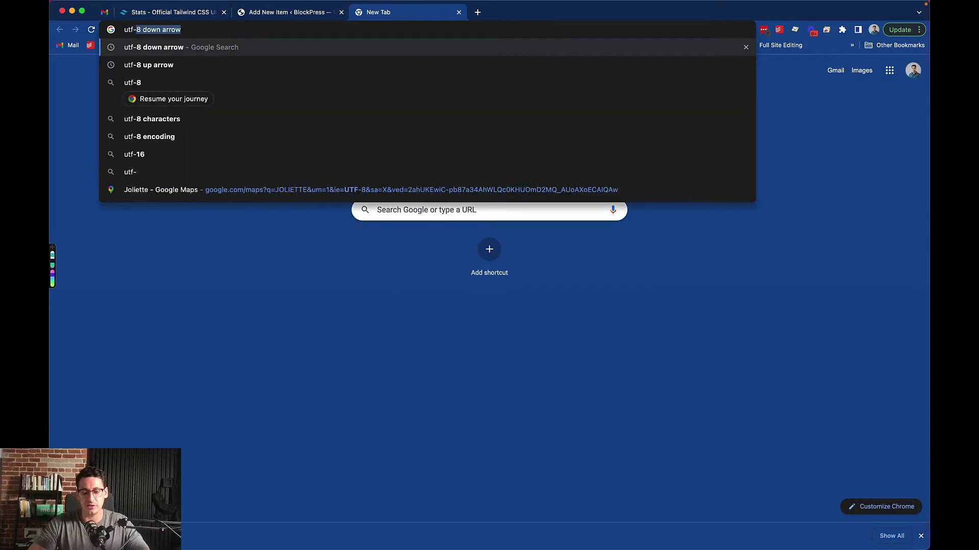
key("Return")
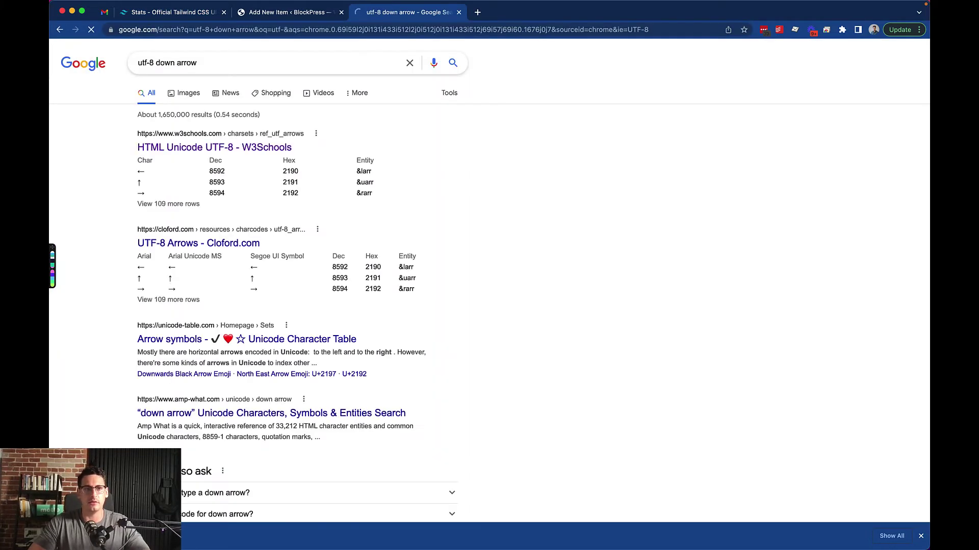
left_click_drag(137, 161, 141, 182)
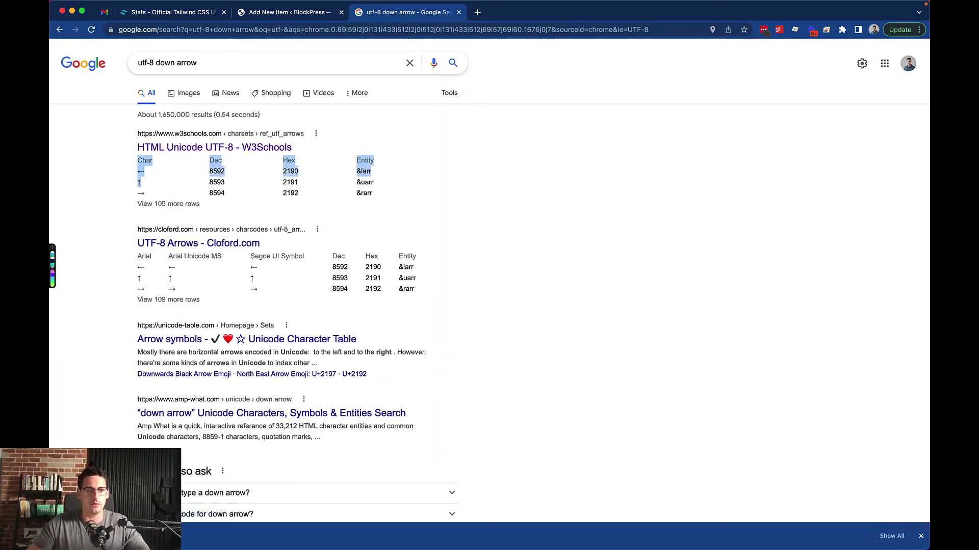
double_click(139, 182)
key("super+c")
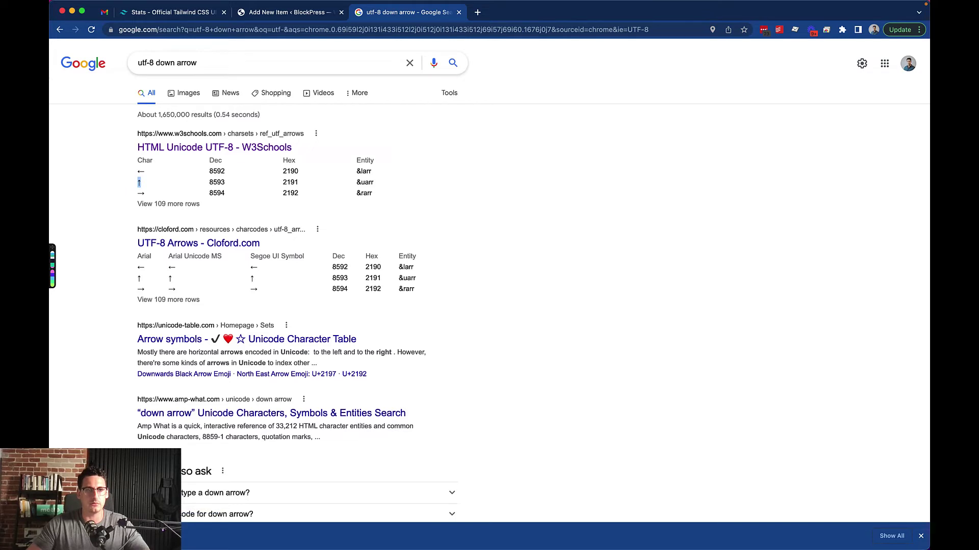
Replace "Increased by" in the card's last paragraph with the copied arrow so it reads "↑ 12%".
left_click(286, 13)
left_click(290, 244)
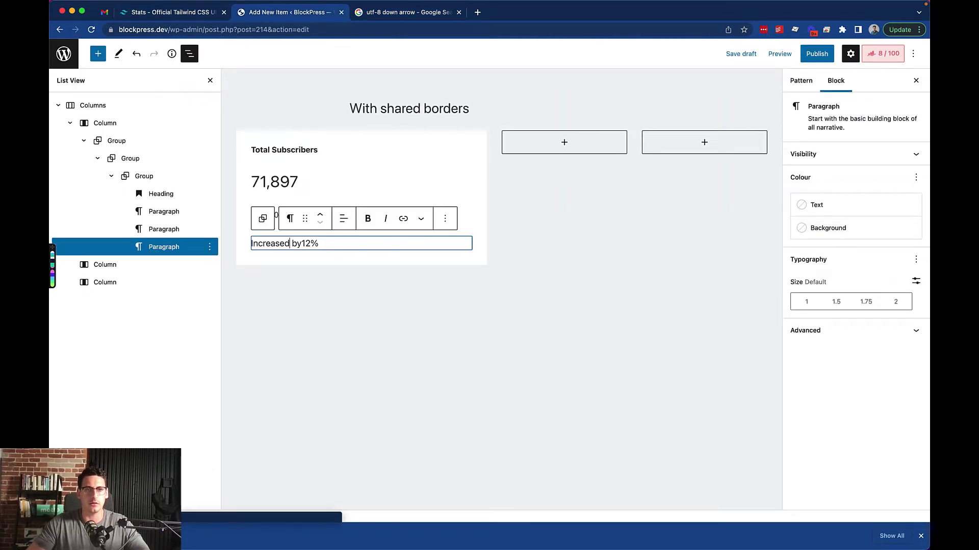
key("Right")
key("Right")
key("Right")
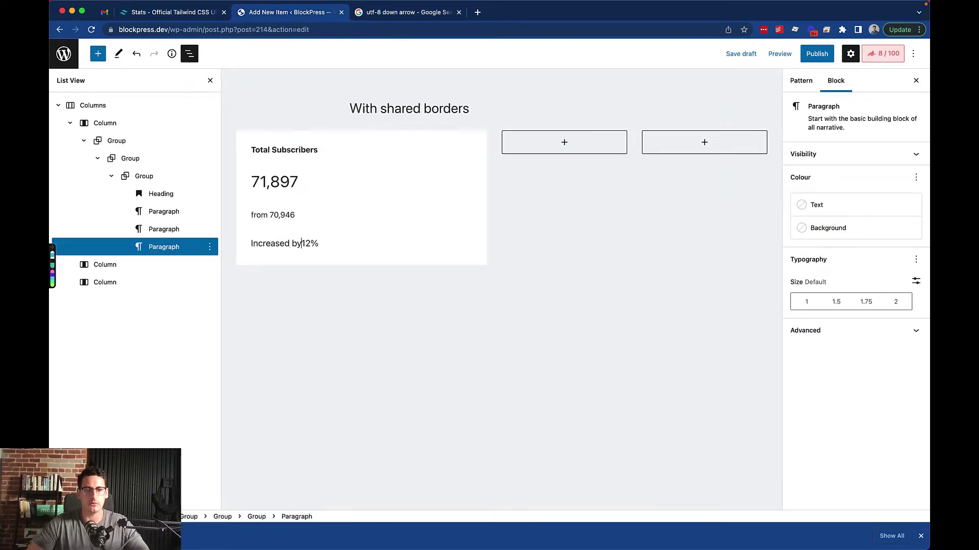
key("super+shift+Left")
key("super+v")
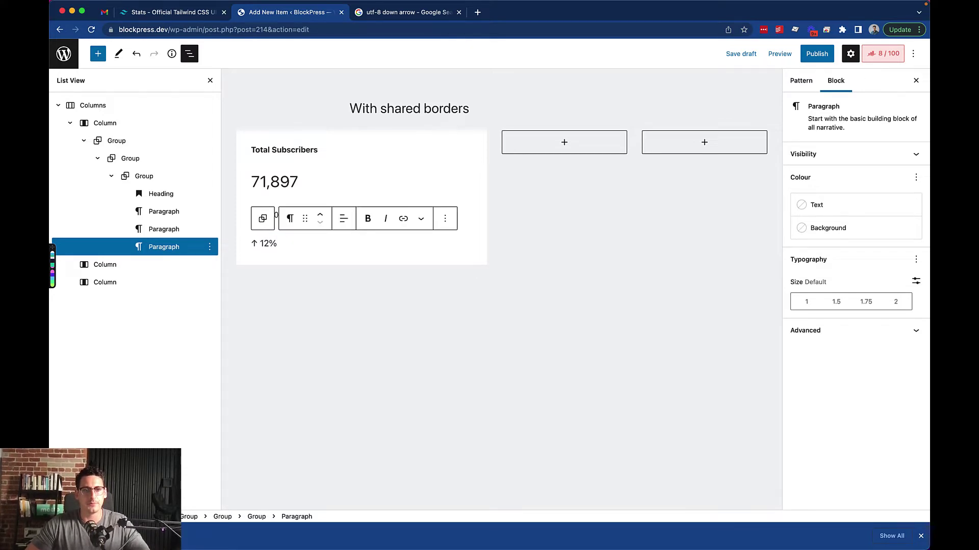
Wrap the "↑ 12%" paragraph of the Total Subscribers card in its own group block.
key("ctrl+shift+Tab")
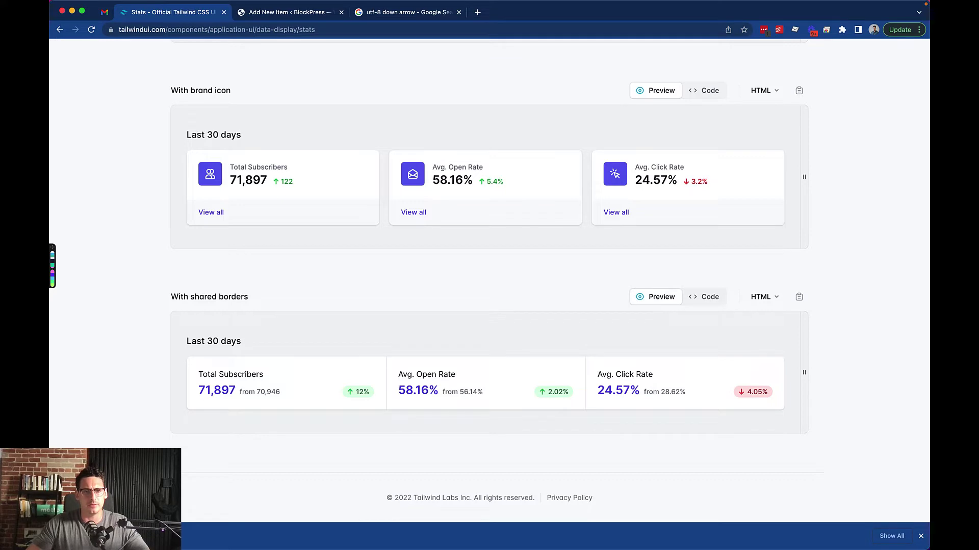
key("ctrl+Tab")
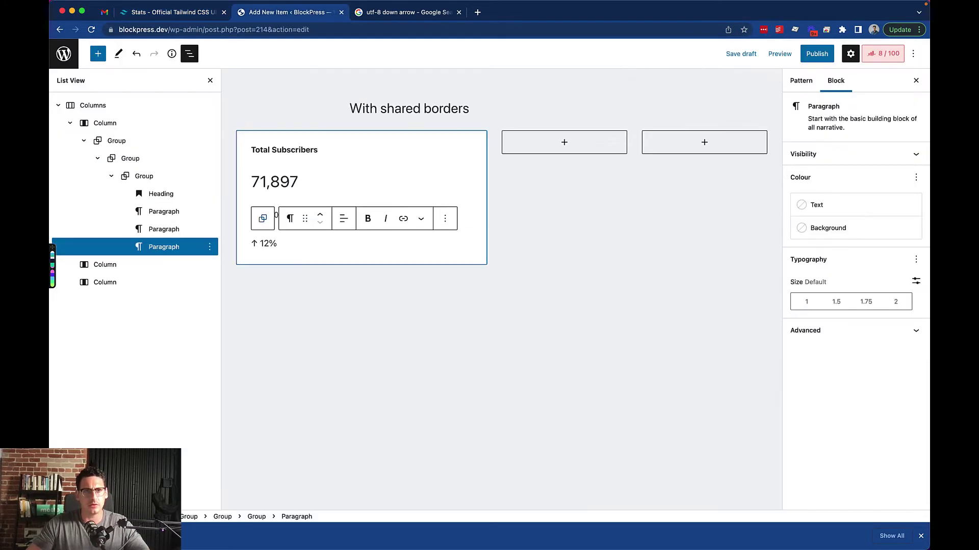
key("super+a")
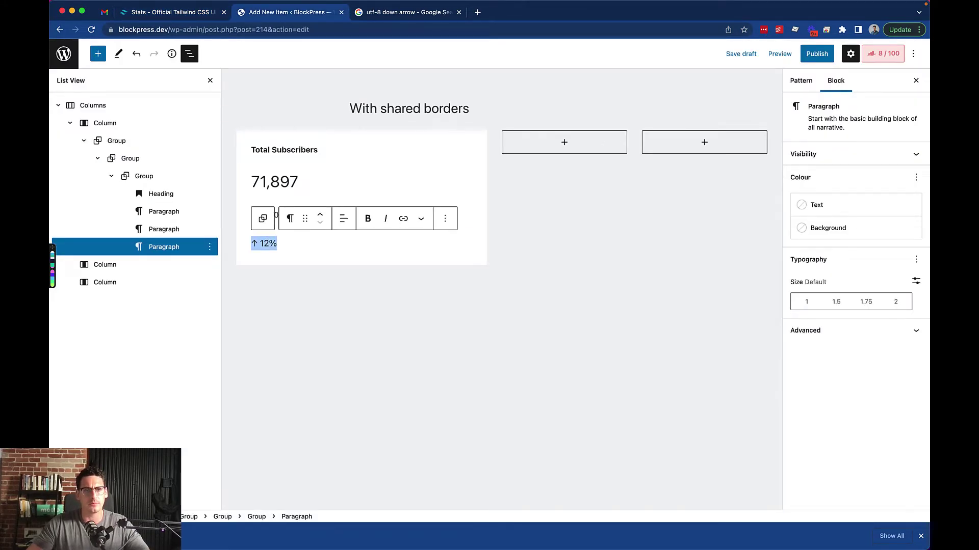
left_click(445, 219)
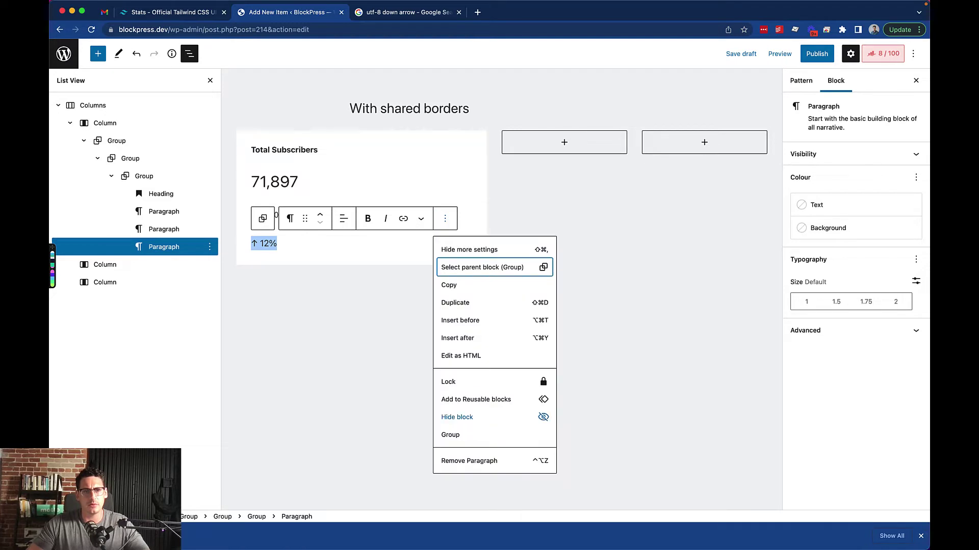
left_click(451, 434)
left_click(450, 434)
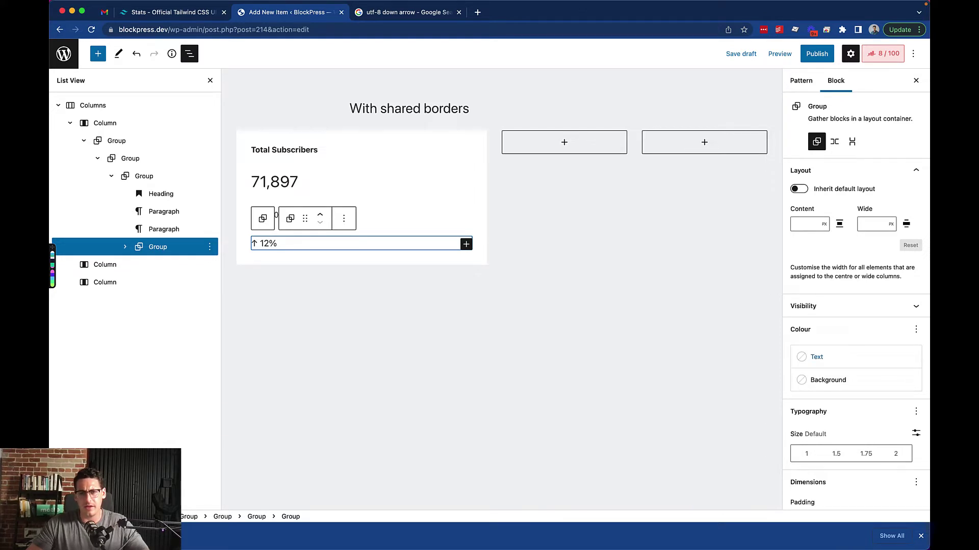
Give the "↑ 12%" group a Light green cyan background and set its text colour to Foreground.
left_click(828, 380)
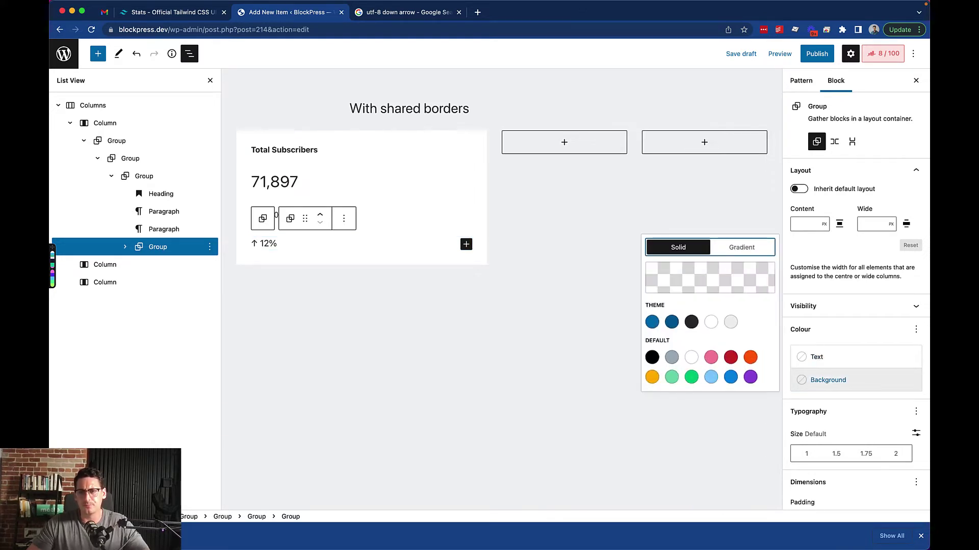
left_click(672, 377)
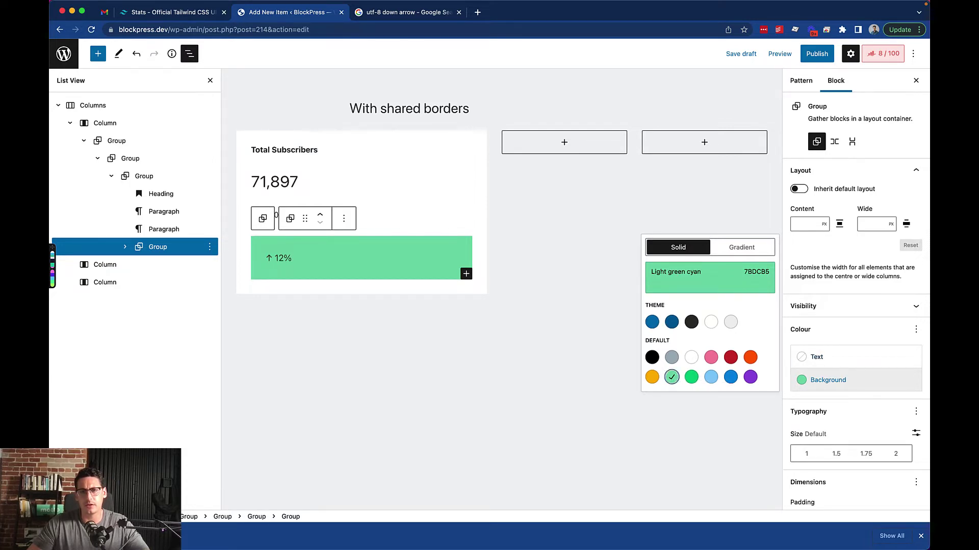
left_click(817, 357)
left_click(691, 463)
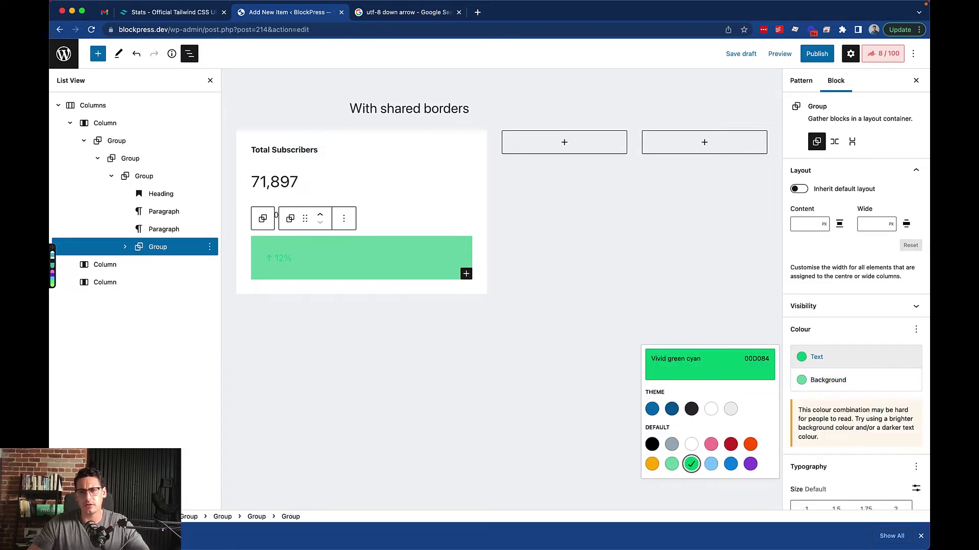
left_click(672, 464)
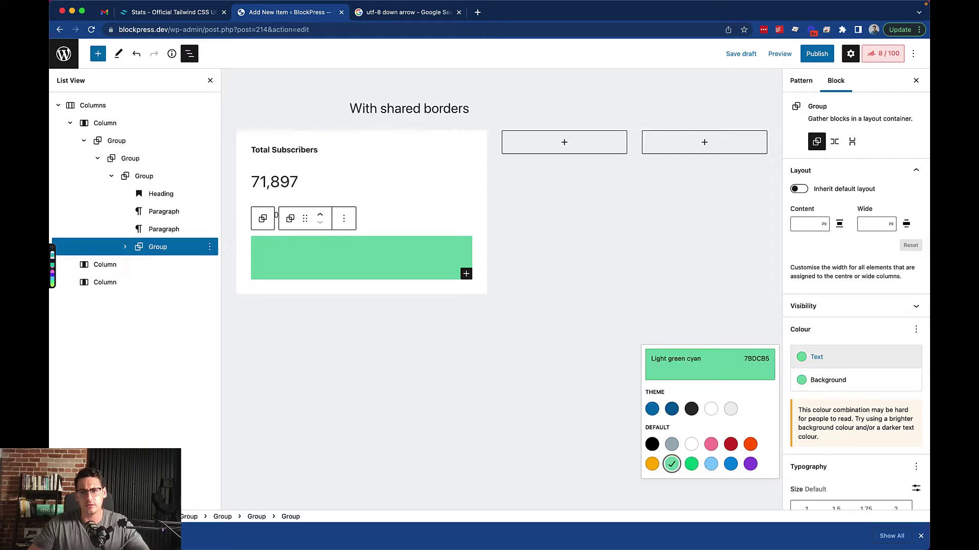
left_click(692, 409)
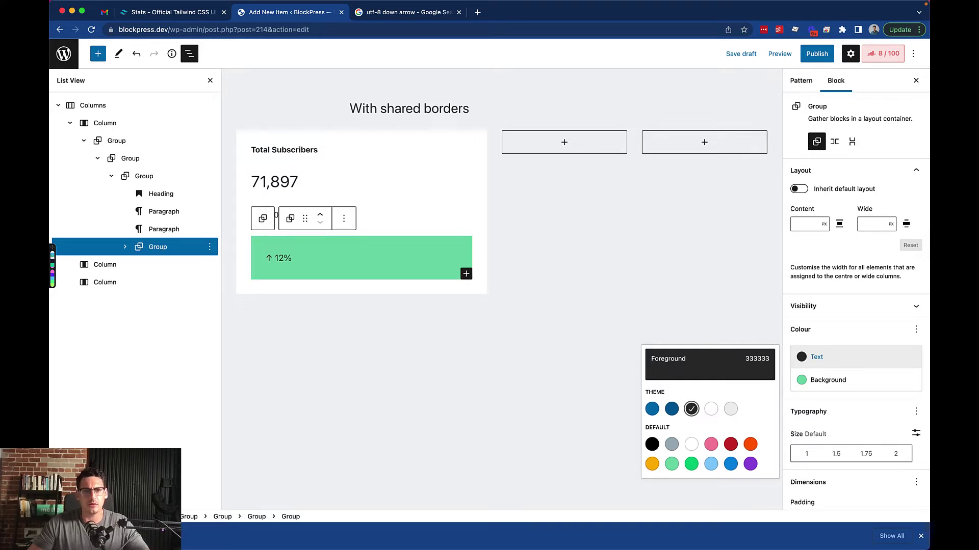
key("Escape")
Set the "↑ 12%" group's font size to 1 (Small).
scroll(856, 294, "down", 1)
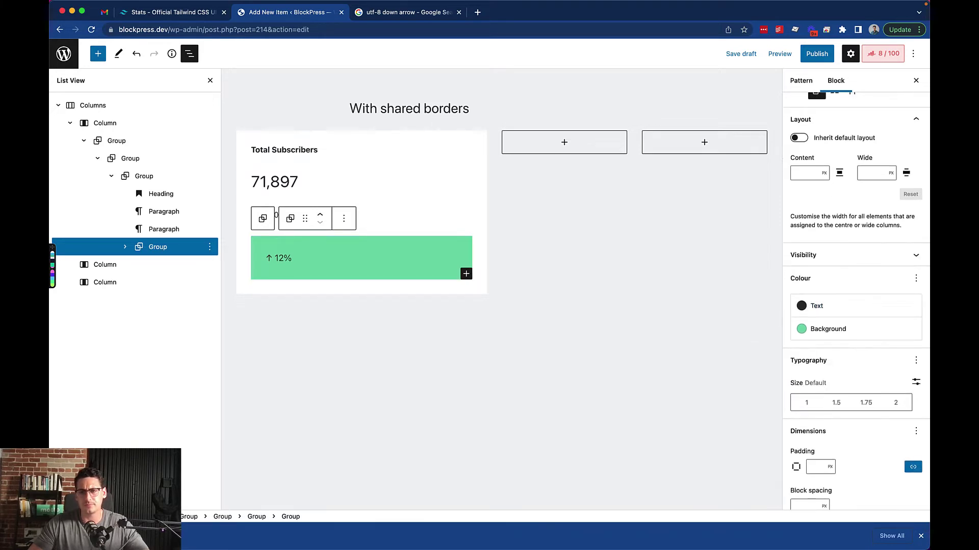
left_click(807, 402)
scroll(815, 397, "down", 3)
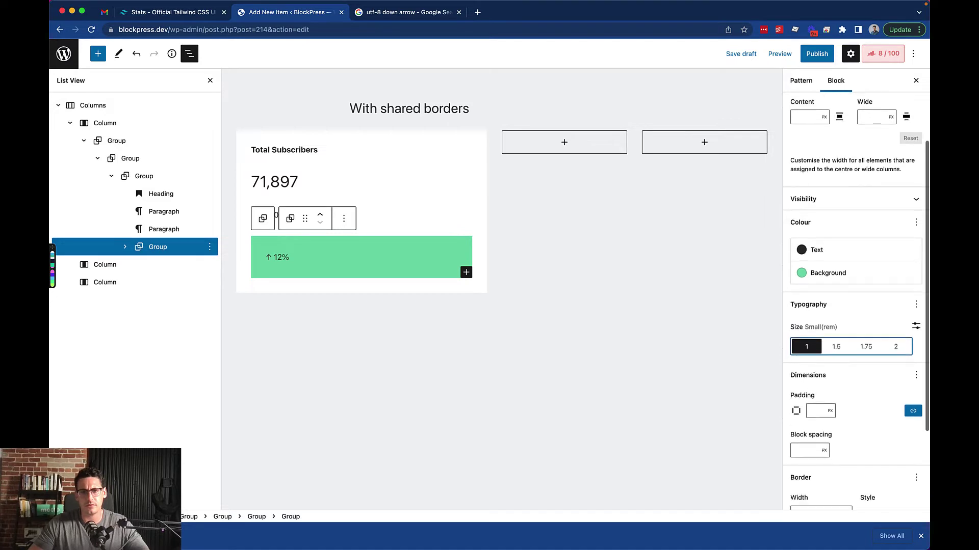
Inspect the green 12% badge on the Tailwind UI Stats page and filter its styles for padding.
left_click(817, 302)
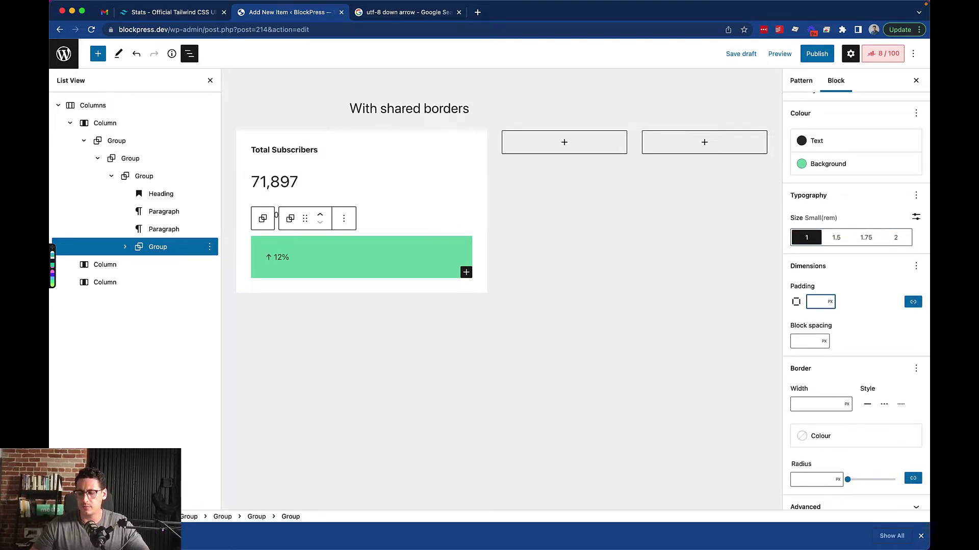
key("ctrl+shift+Tab")
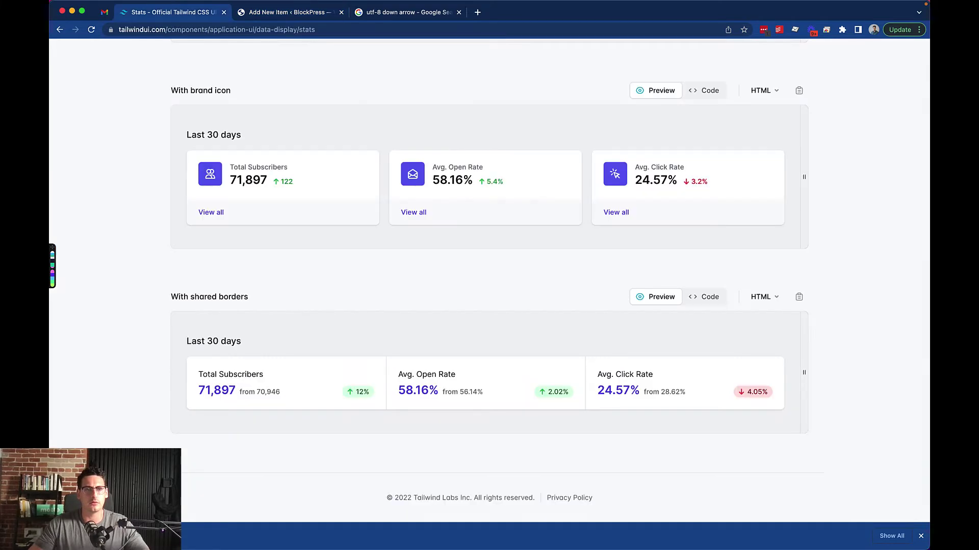
right_click(364, 388)
left_click(387, 463)
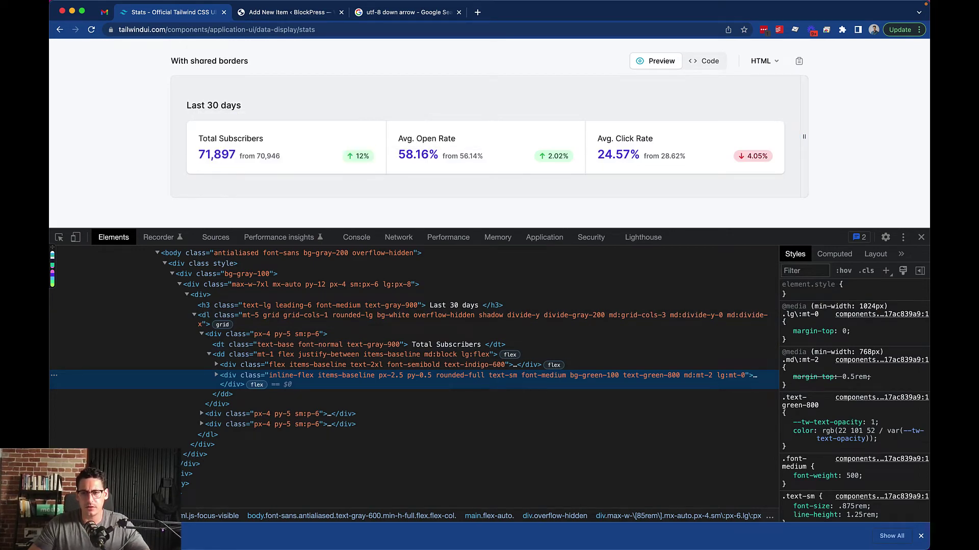
left_click(804, 270)
type("paddin")
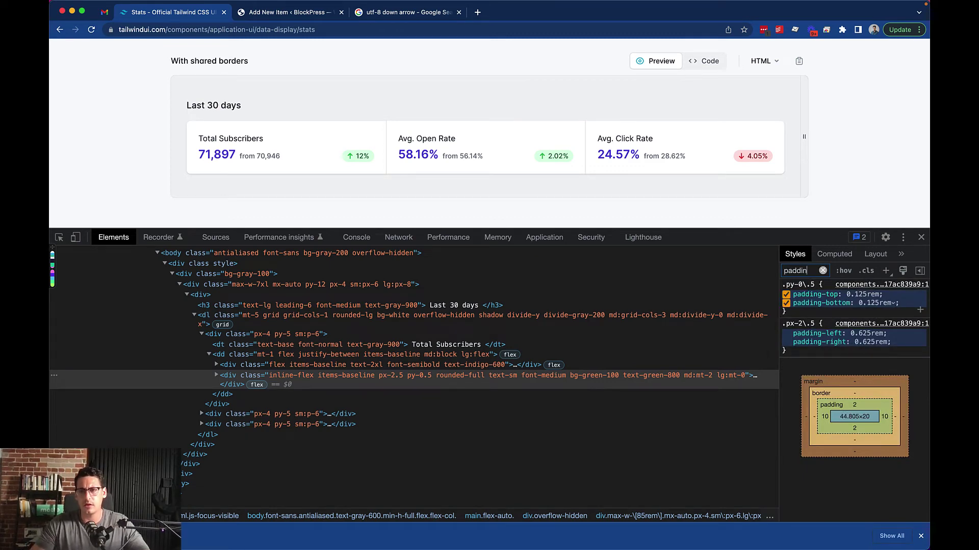
Return to the pattern editor and set the "↑ 12%" group's padding to 0.125 rem on all sides.
key("ctrl+Tab")
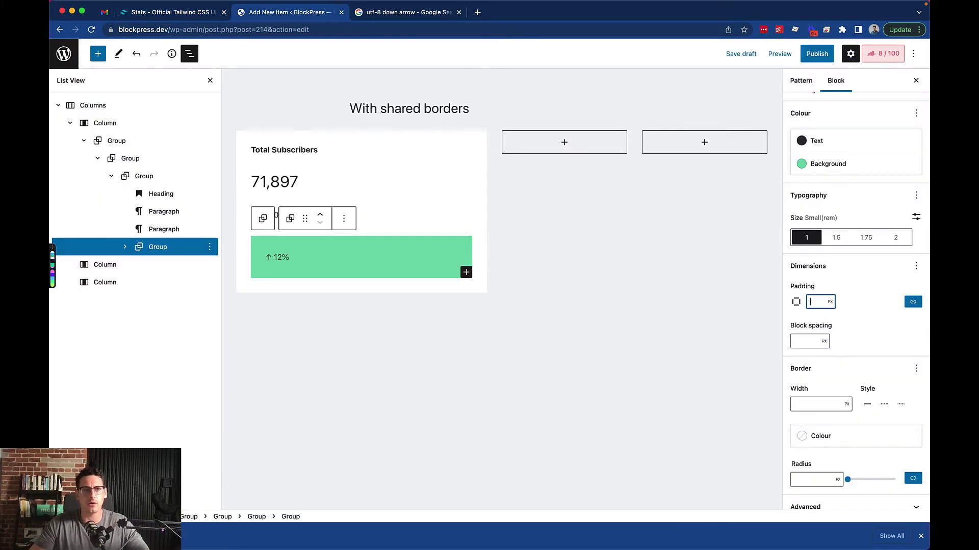
left_click(846, 405)
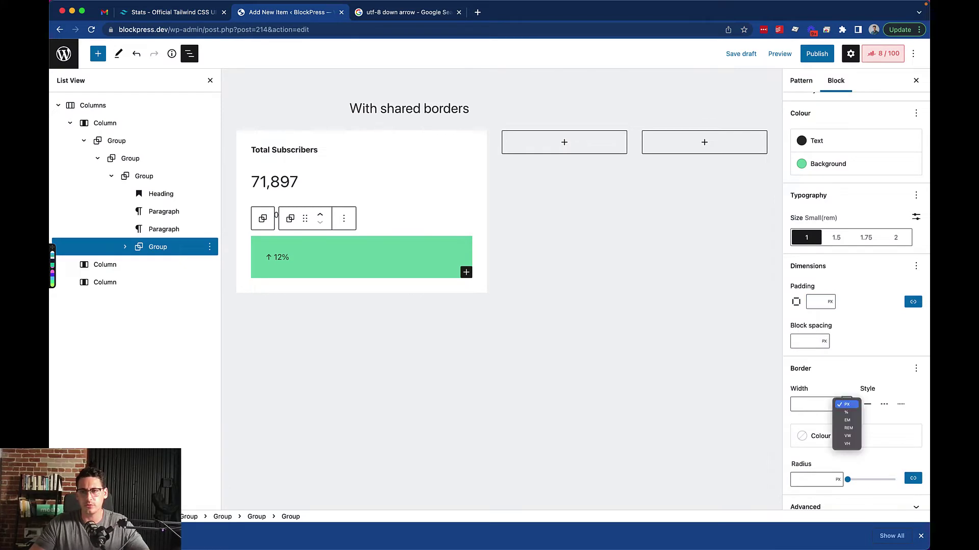
left_click(847, 404)
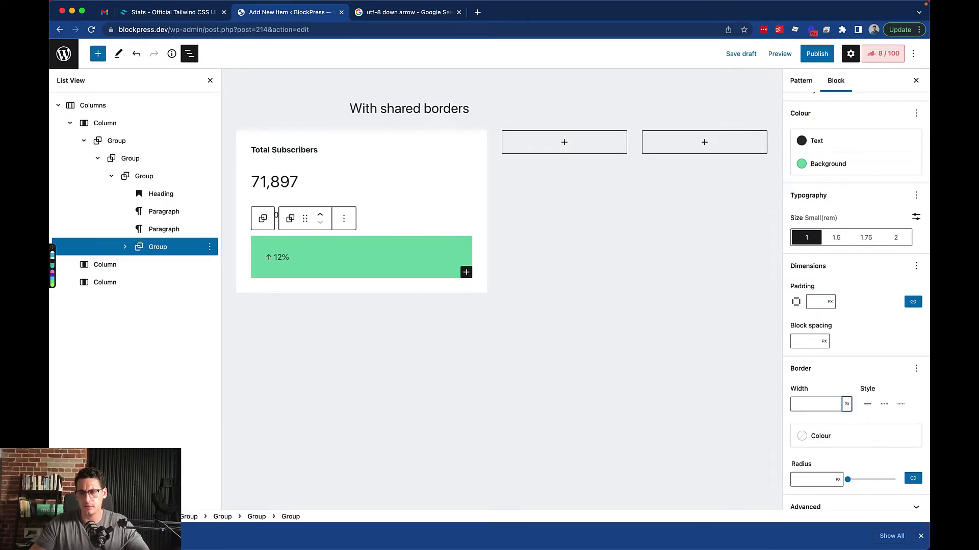
left_click(829, 302)
left_click(831, 325)
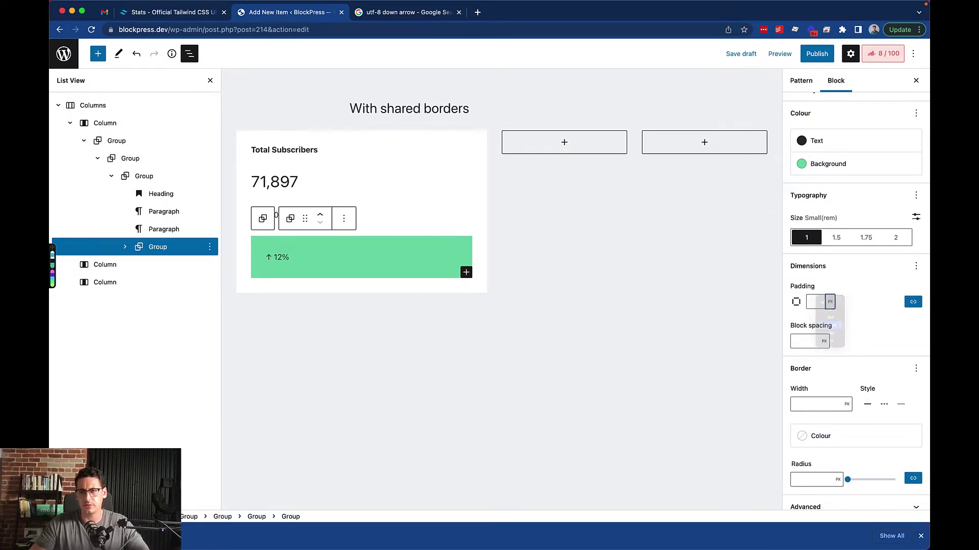
type("125")
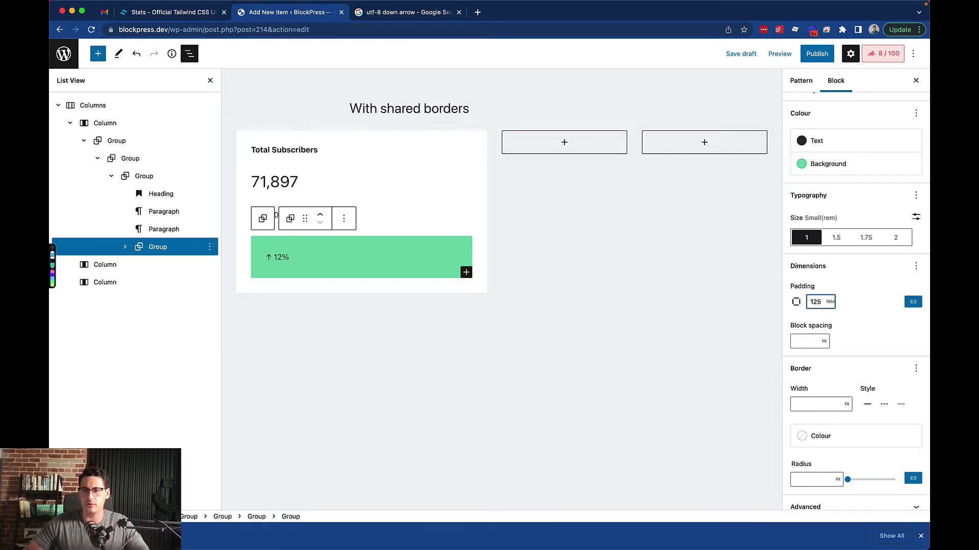
key("BackSpace")
key("BackSpace")
key("BackSpace")
type("0")
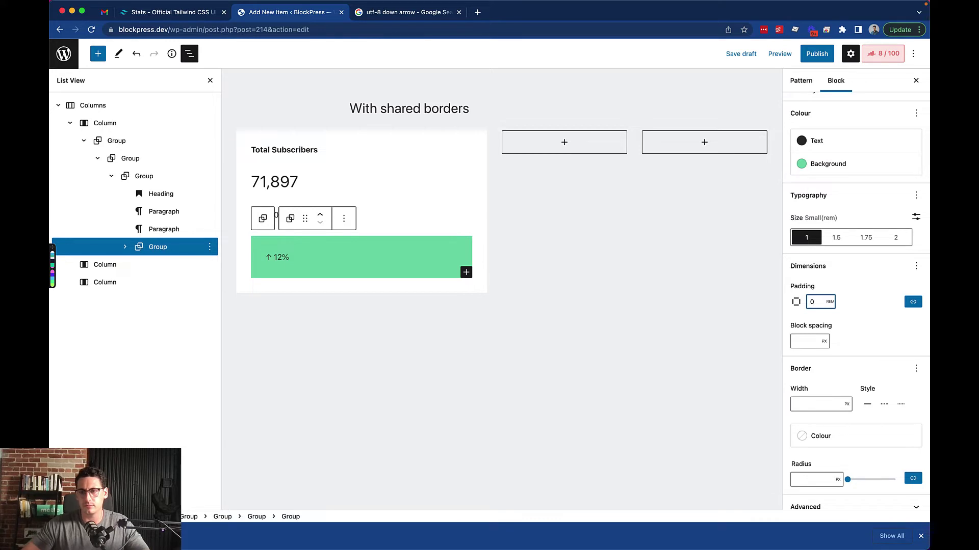
key("BackSpace")
type("125")
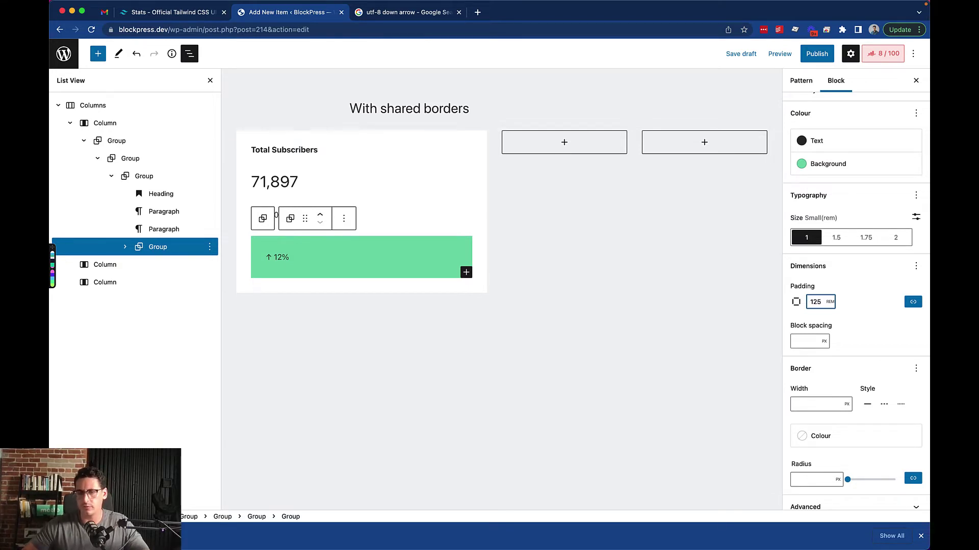
key("Return")
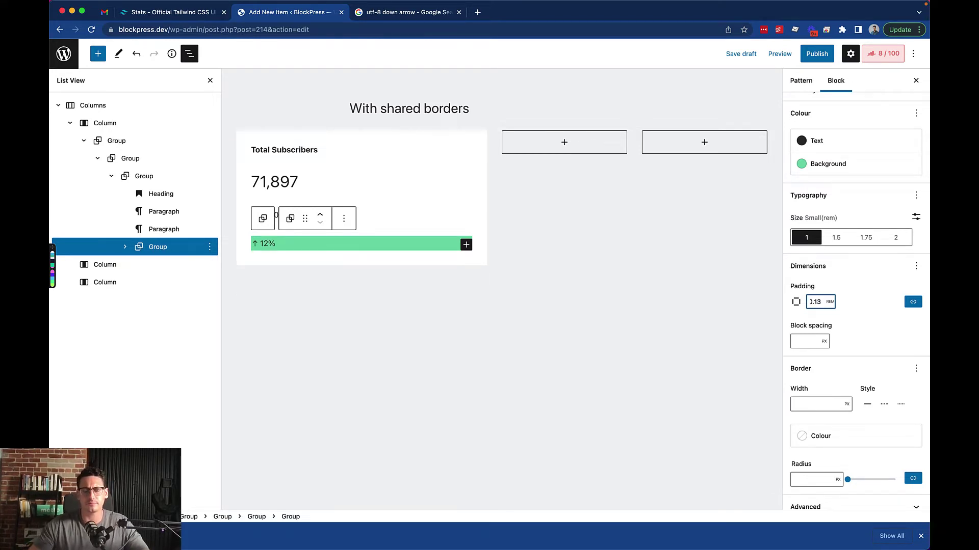
Round the "↑ 12%" group's corners with a border radius of 99 rem.
left_click(813, 480)
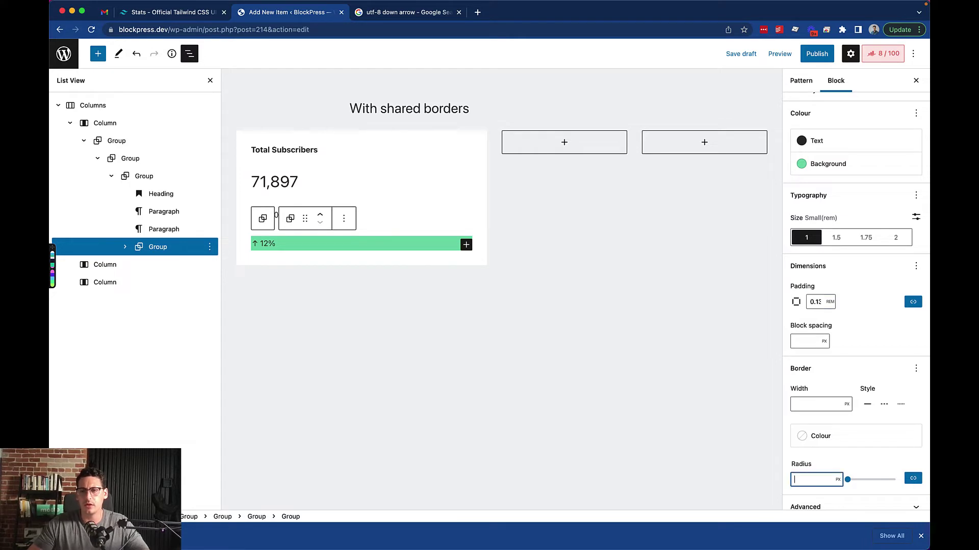
left_click(838, 480)
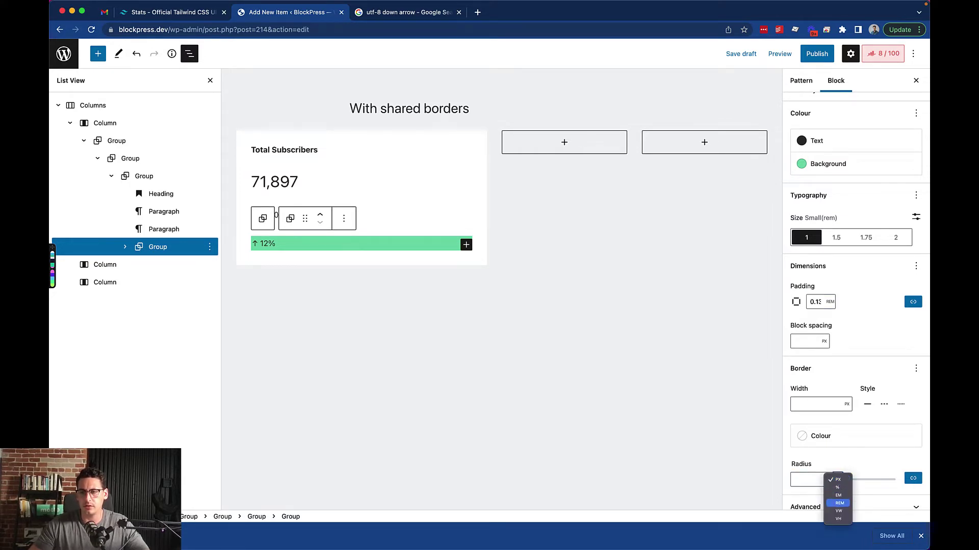
key("Down")
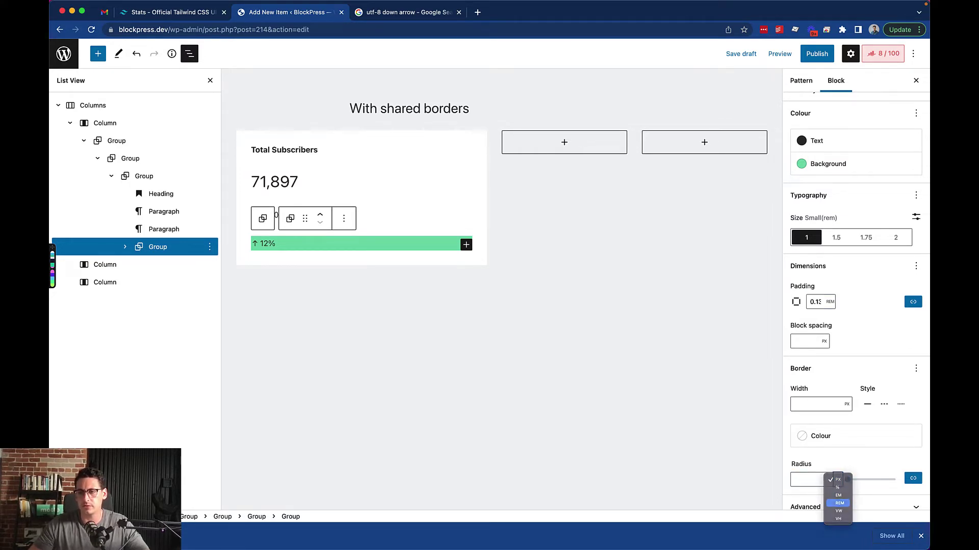
key("Return")
type("99")
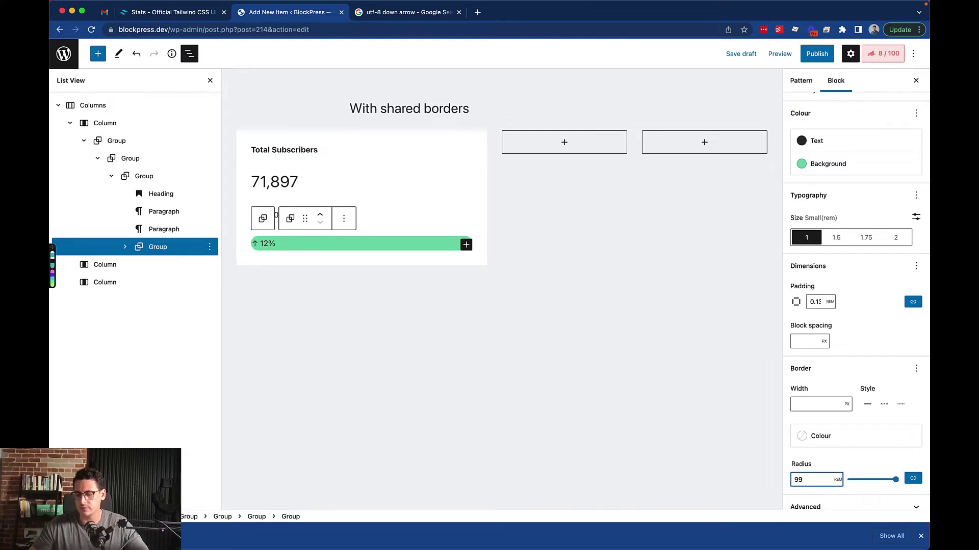
scroll(856, 301, "down", 1)
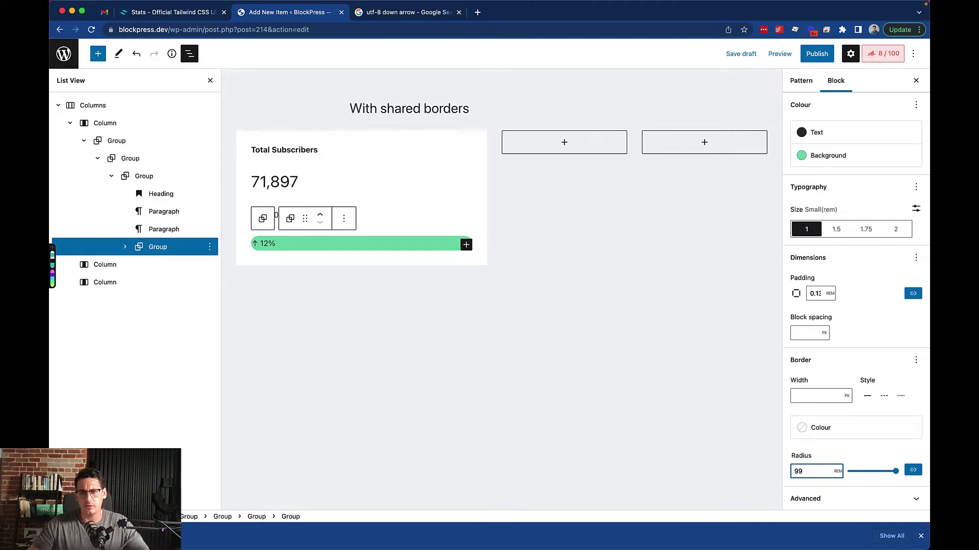
Unlink the padding sides of the "↑ 12%" group and set its right padding to 0.5 rem.
left_click(275, 244)
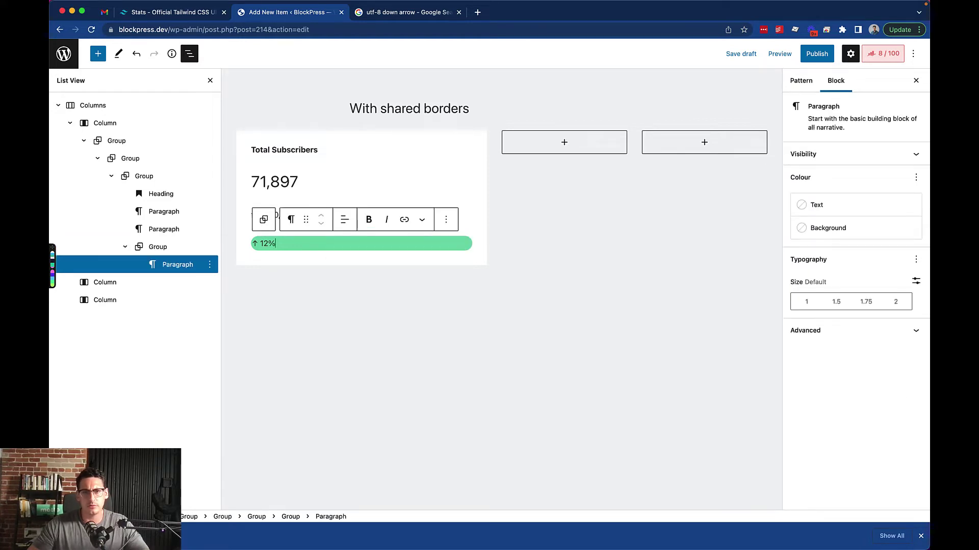
left_click(263, 219)
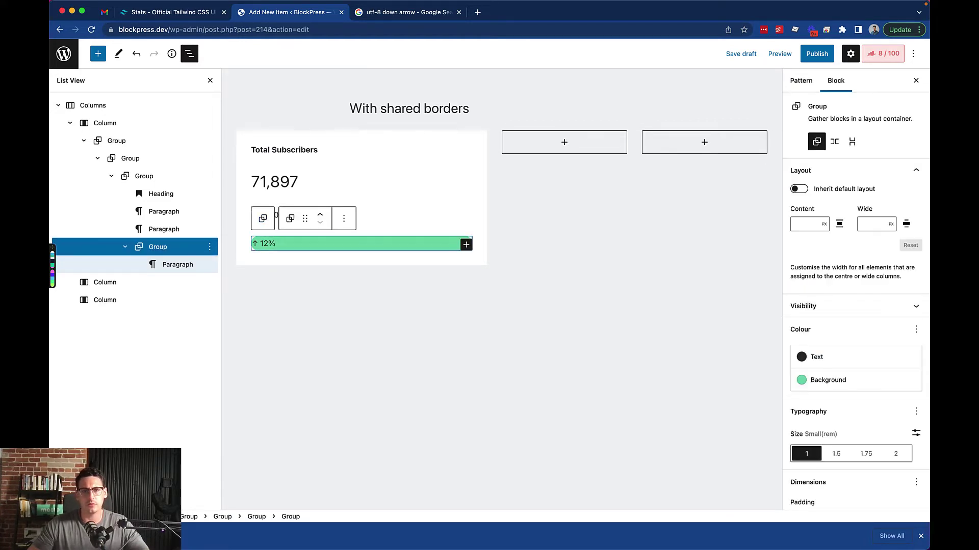
scroll(857, 301, "down", 5)
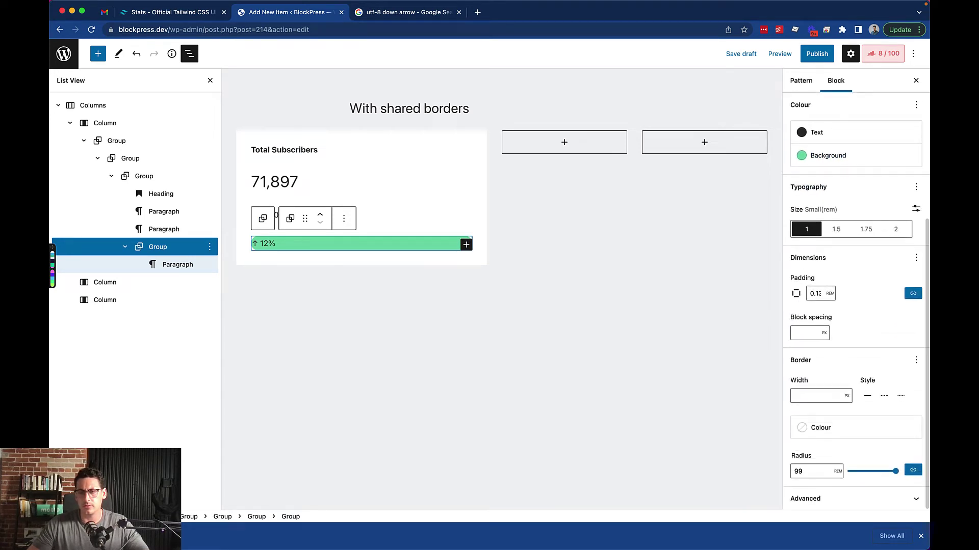
left_click(913, 293)
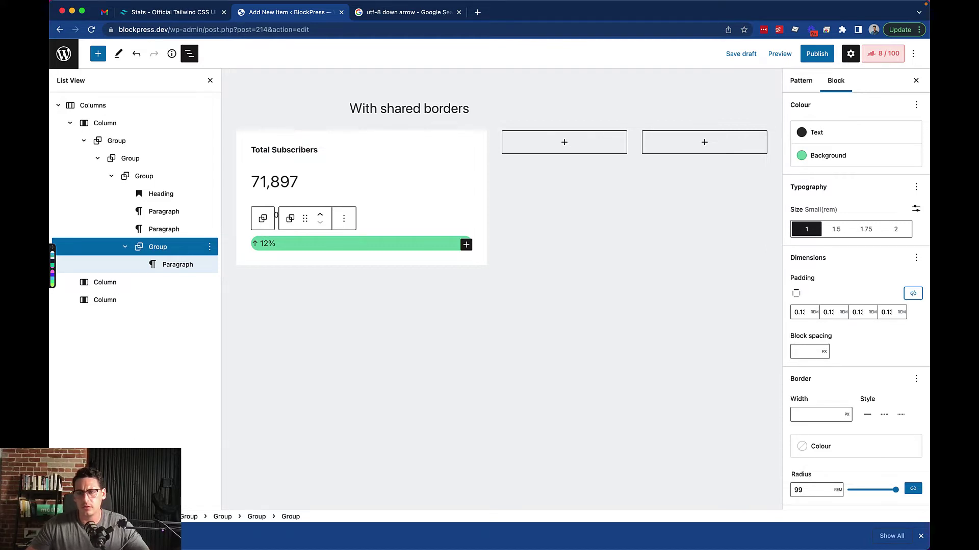
left_click(829, 312)
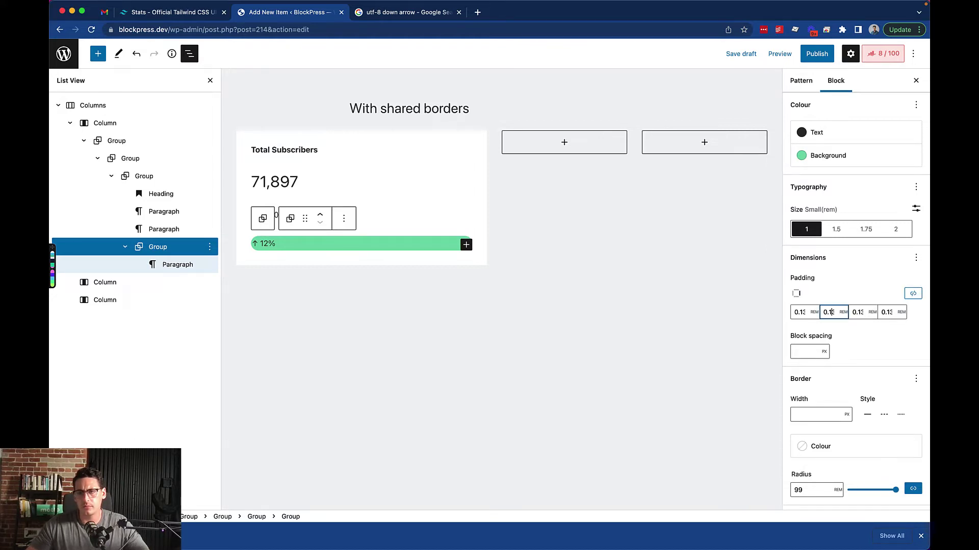
key("shift+super+Right")
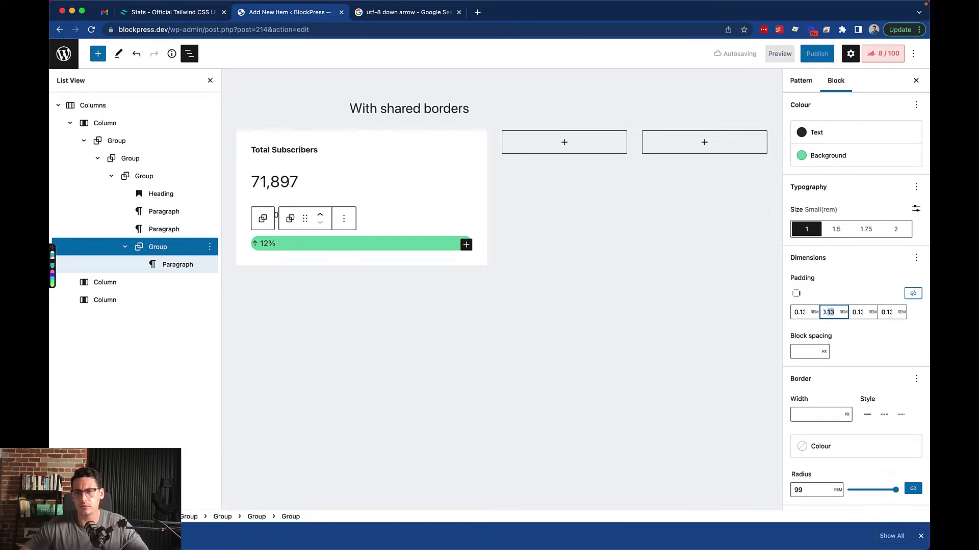
type("0.5")
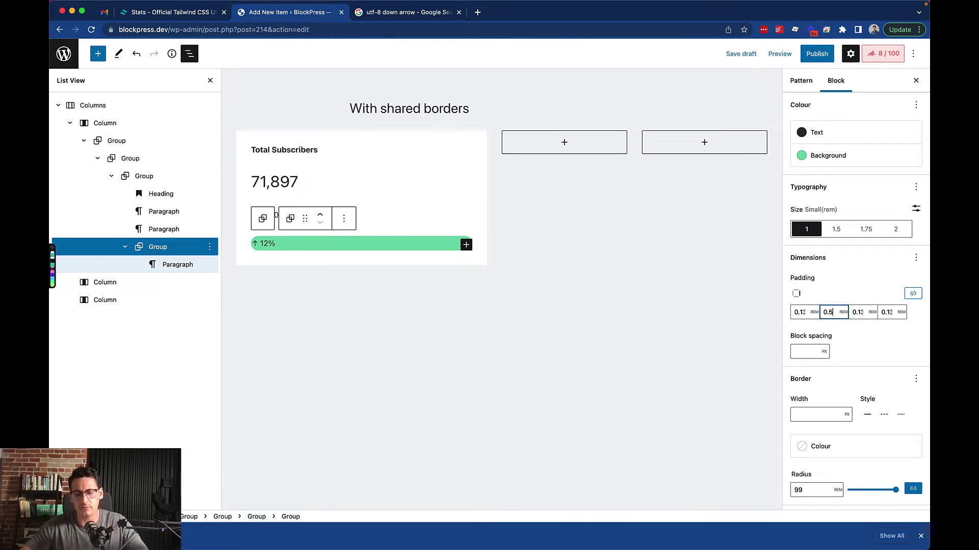
Set the "↑ 12%" group's left padding to 0.5 rem.
key("Tab")
key("Tab")
key("Tab")
key("Tab")
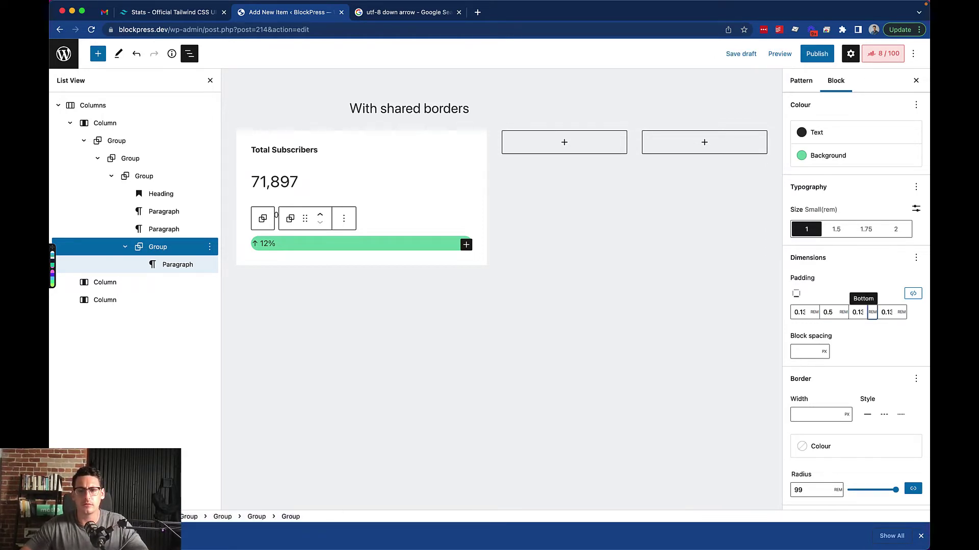
key("Right")
key("super+a")
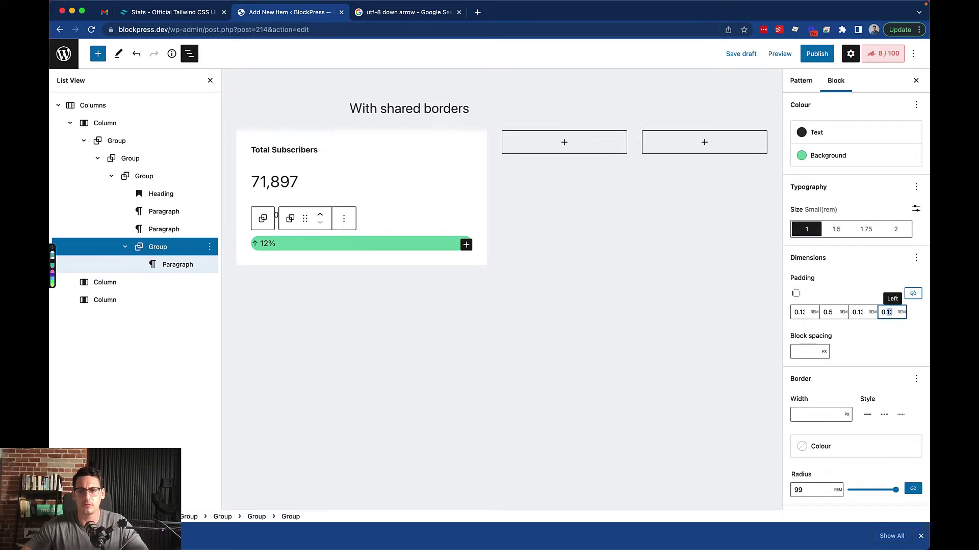
type("0.5")
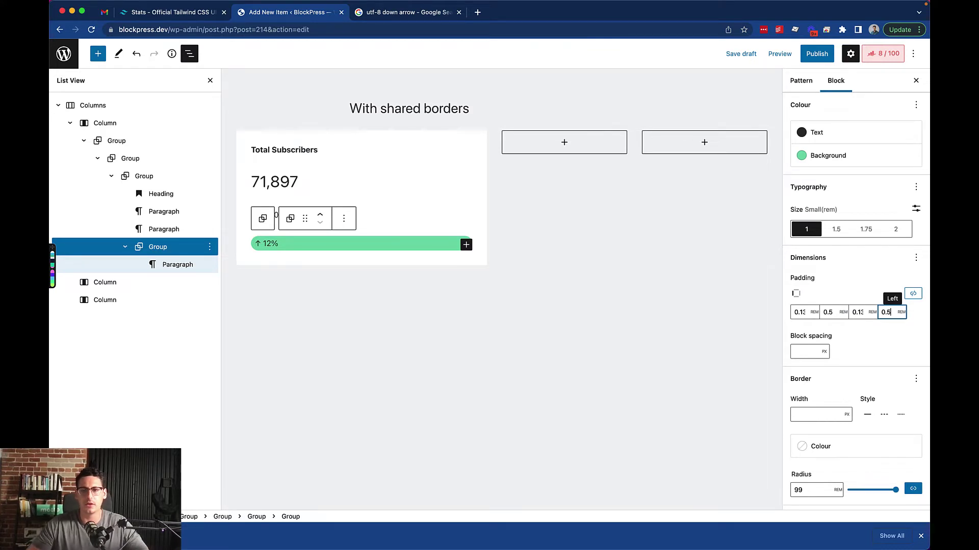
key("Tab")
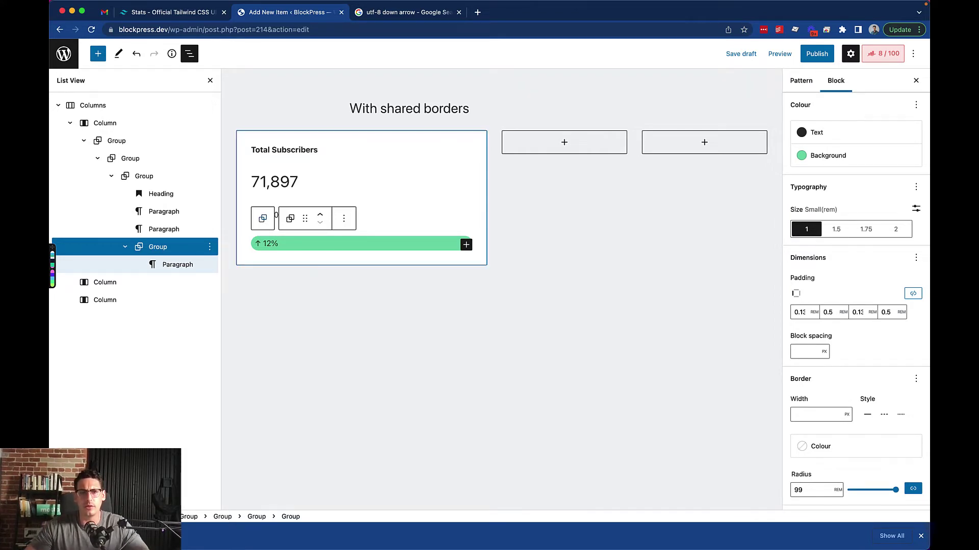
Try wrapping the "71,897" and "from 70,946" paragraphs and the "↑ 12%" group in one group, and undo the grouping.
left_click(143, 176)
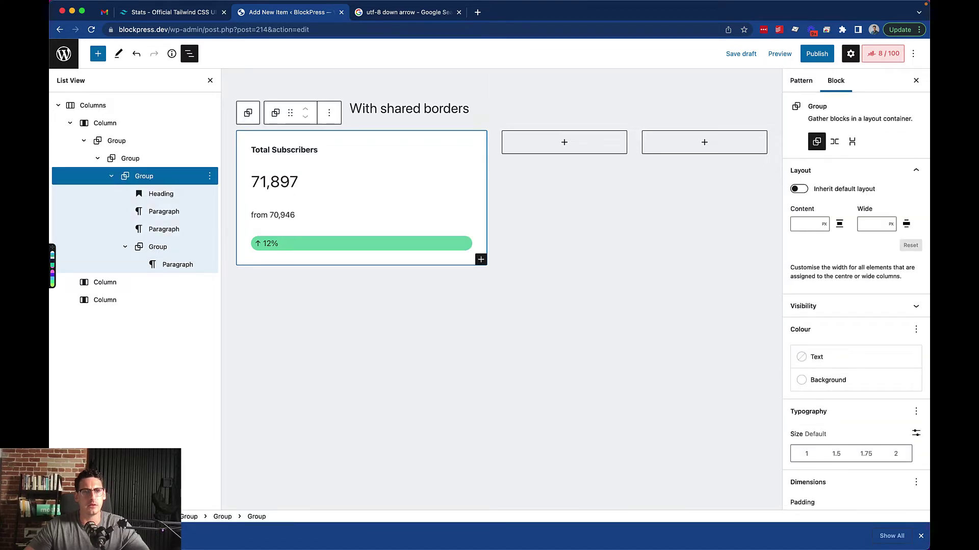
left_click(164, 211)
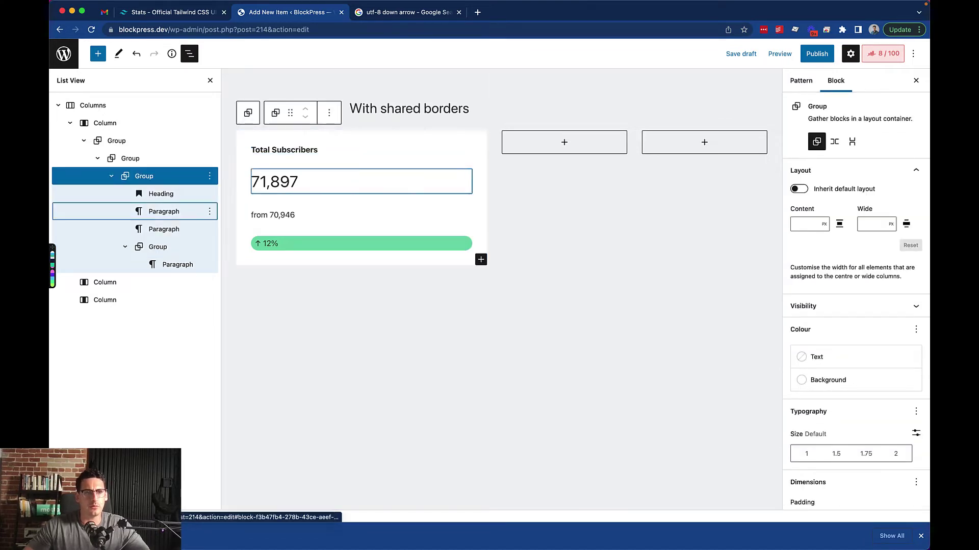
left_click(157, 247, "shift")
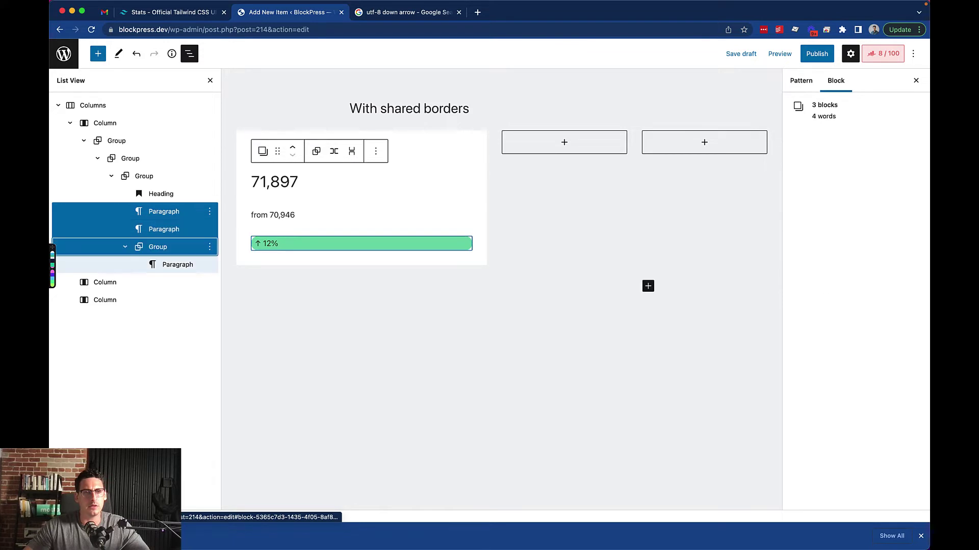
left_click(376, 151)
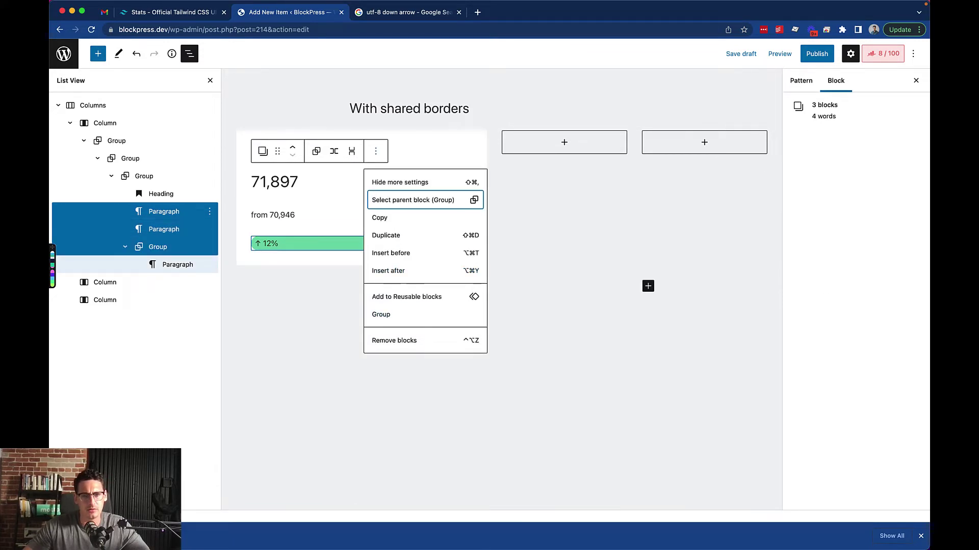
left_click(381, 314)
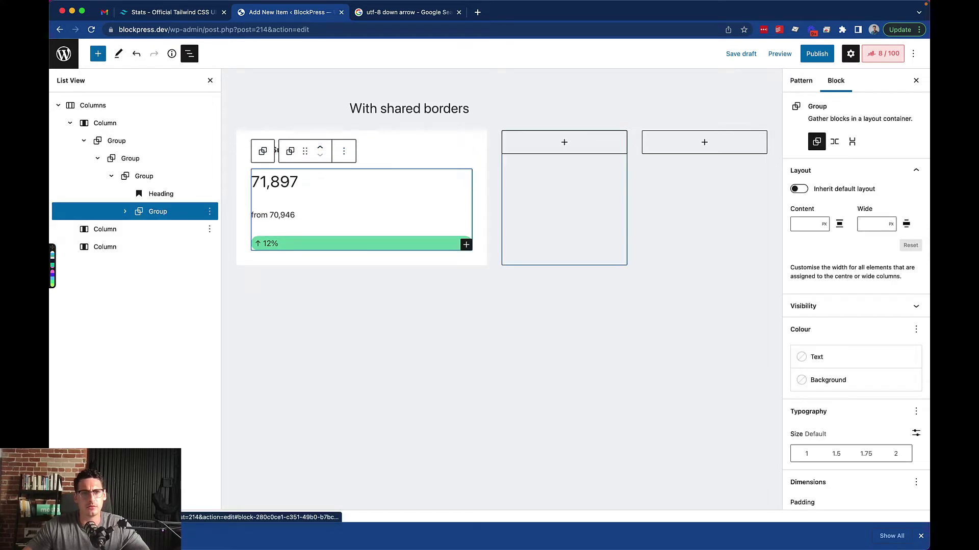
left_click(290, 150)
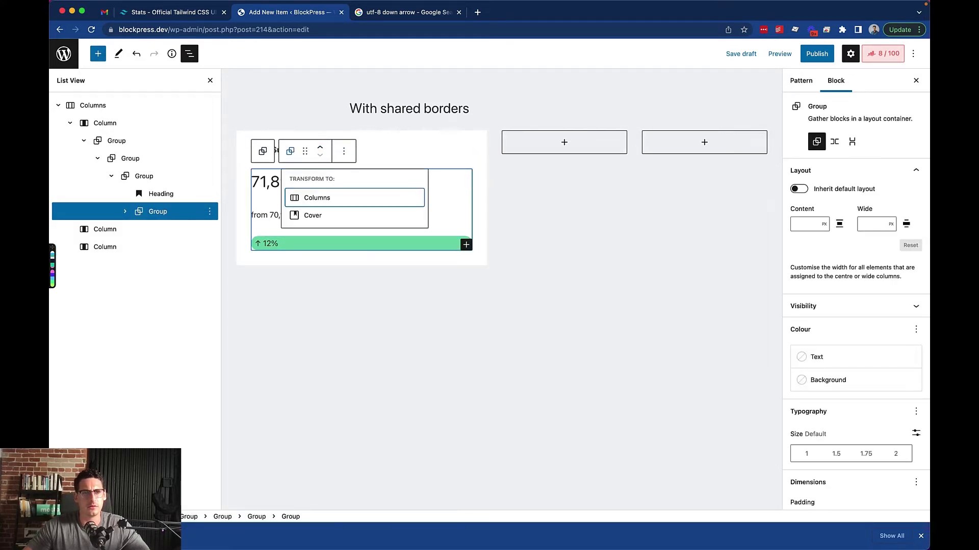
key("Escape")
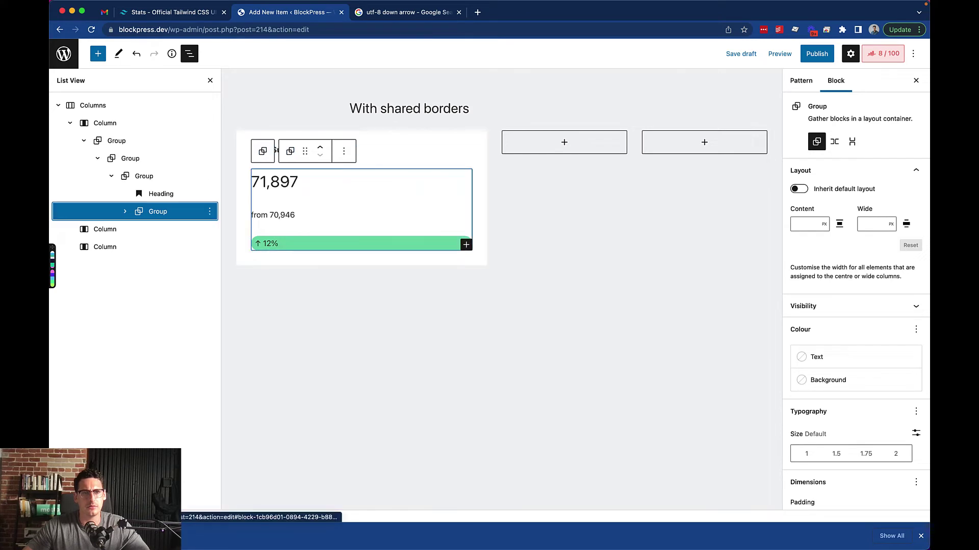
key("super+z")
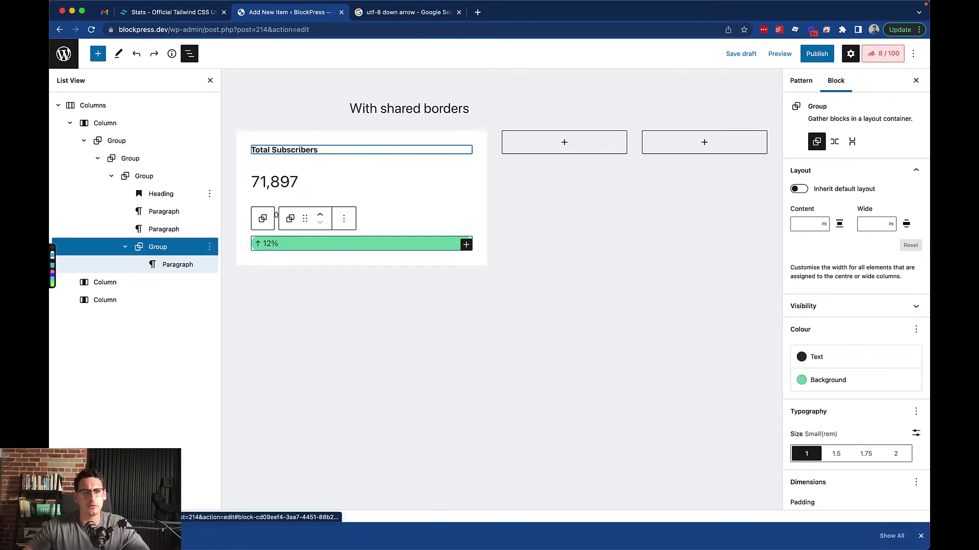
Insert a Row block directly after the "Total Subscribers" heading.
left_click(161, 194)
left_click(209, 194)
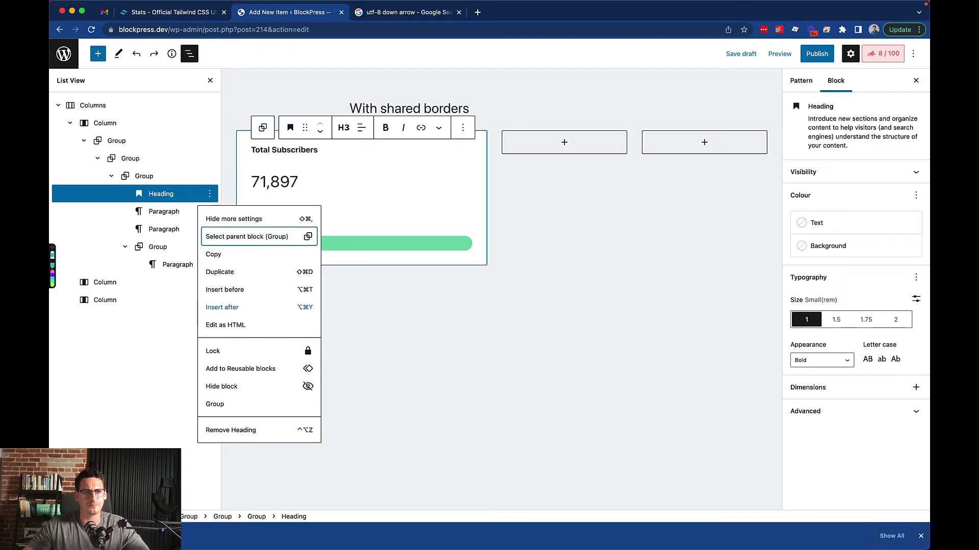
left_click(221, 307)
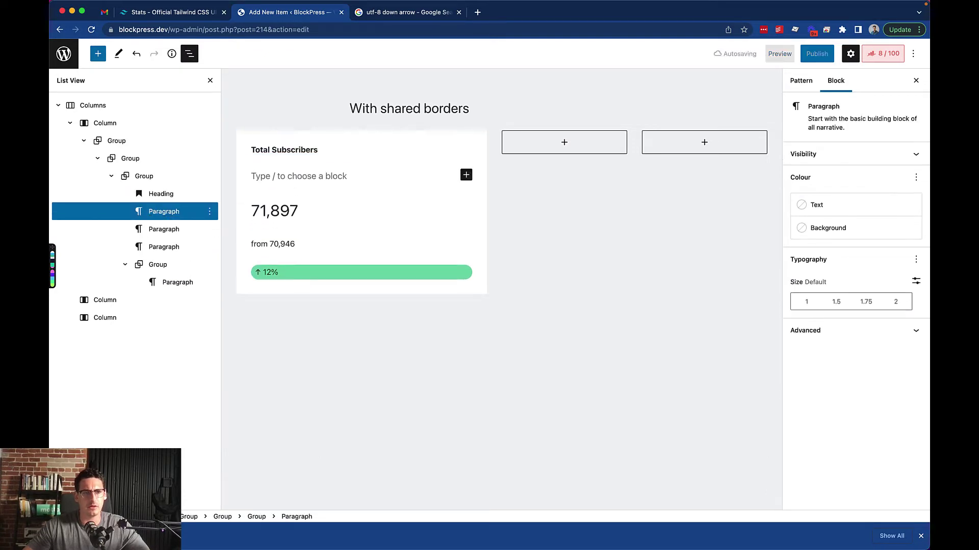
type("/ro")
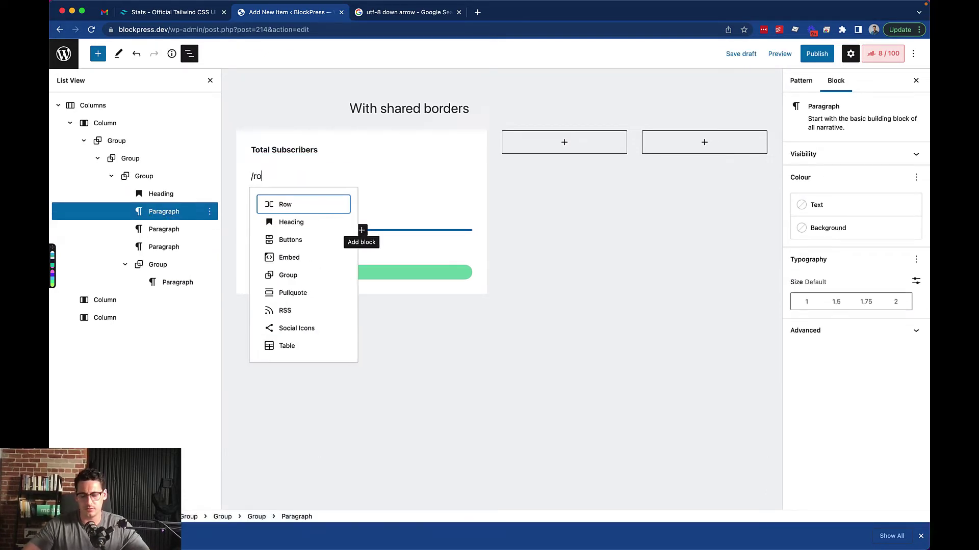
key("Return")
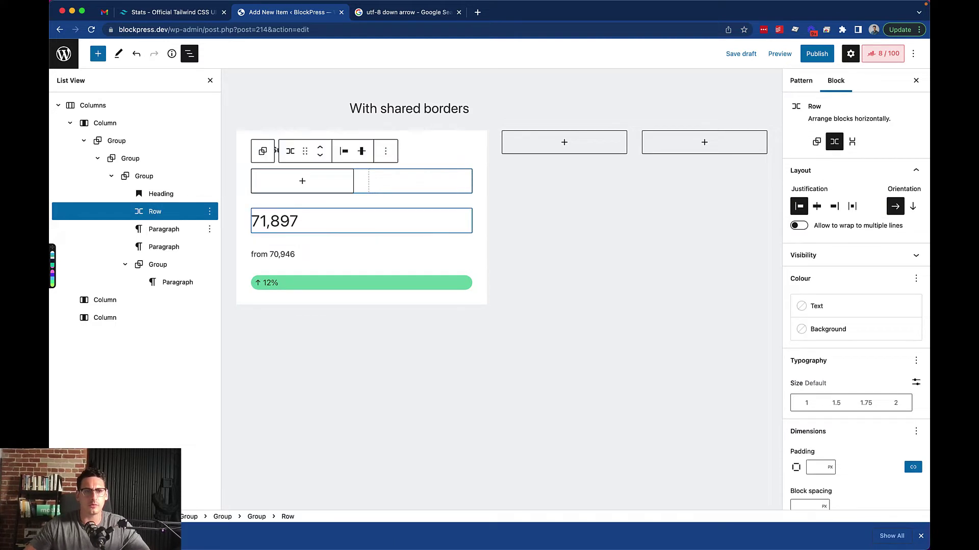
Move the "71,897" paragraph, the "from 70,946" paragraph and the "↑ 12%" group into the row.
left_click_drag(164, 229, 190, 214)
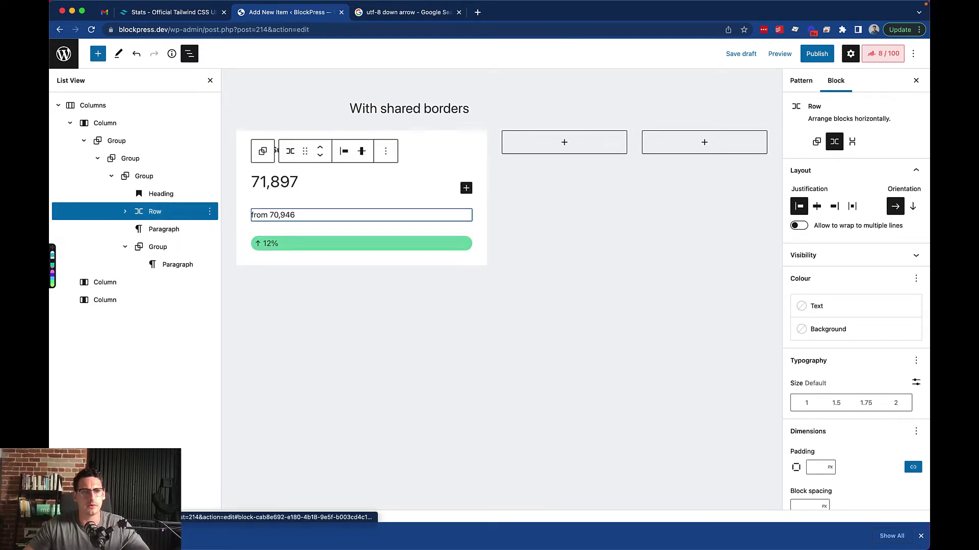
left_click_drag(155, 247, 190, 236)
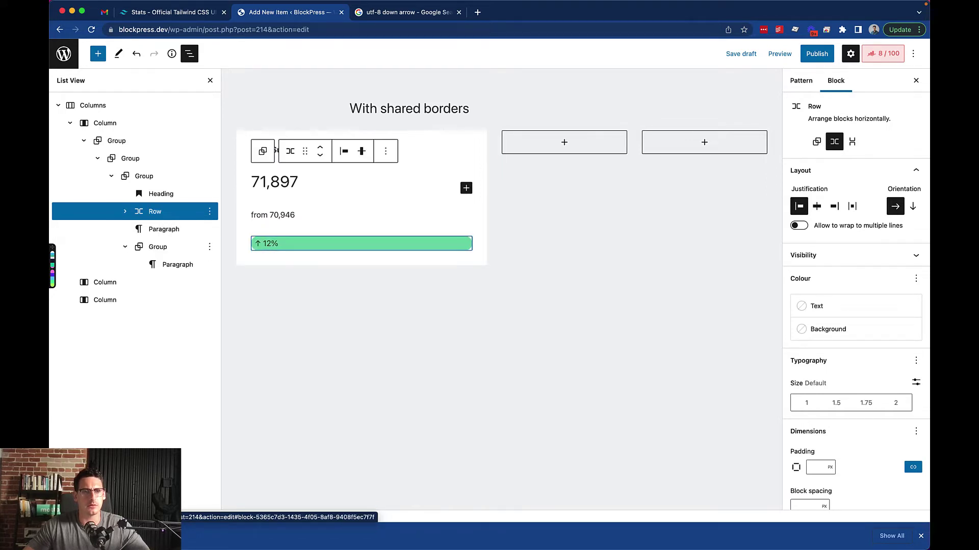
left_click(125, 247)
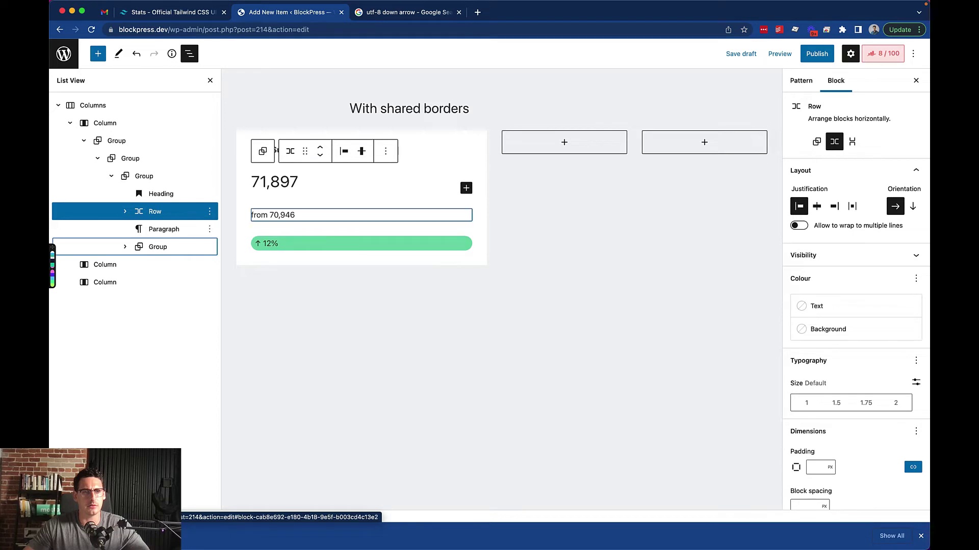
left_click_drag(164, 229, 173, 213)
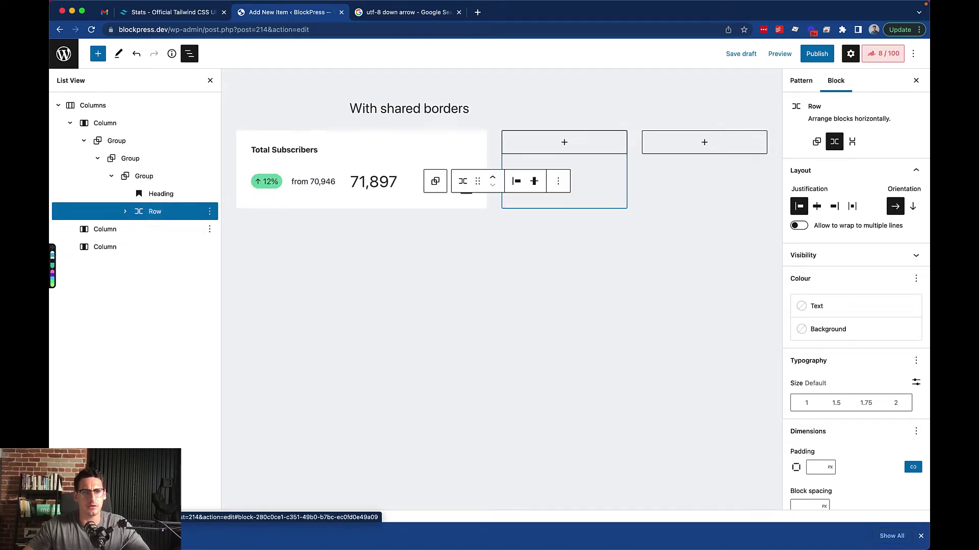
Reorder the row's contents so "71,897" comes first, followed by "from 70,946" and the "↑ 12%" group.
left_click(155, 212)
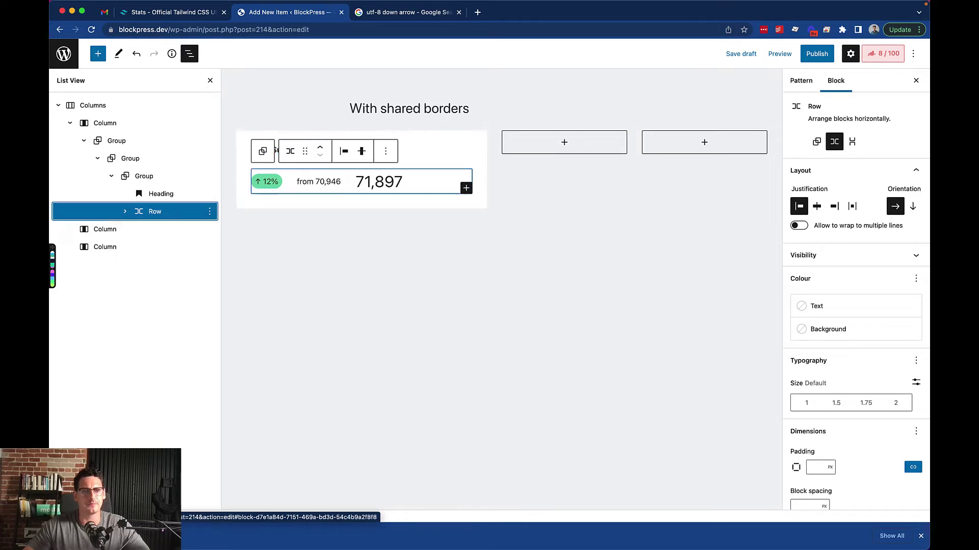
left_click(125, 212)
left_click_drag(172, 229, 186, 257)
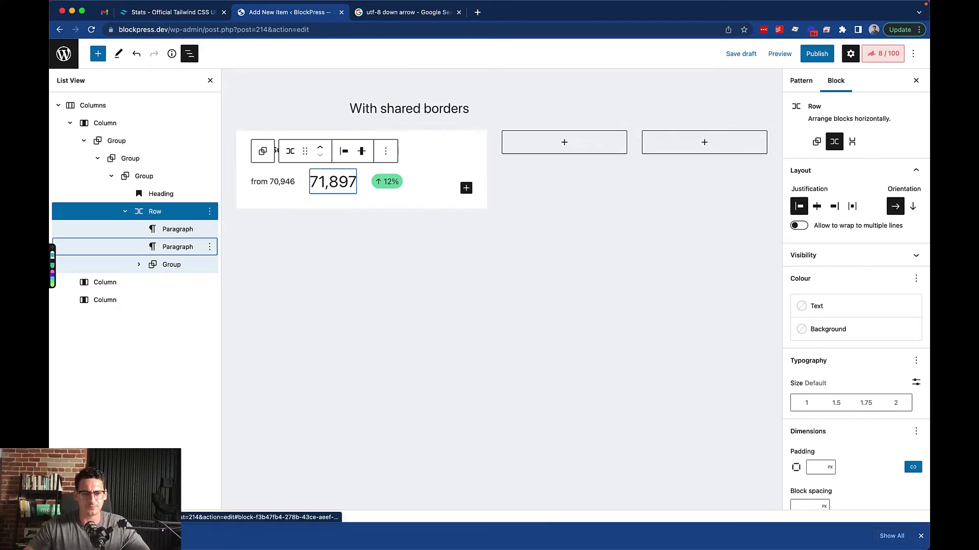
left_click_drag(177, 247, 198, 219)
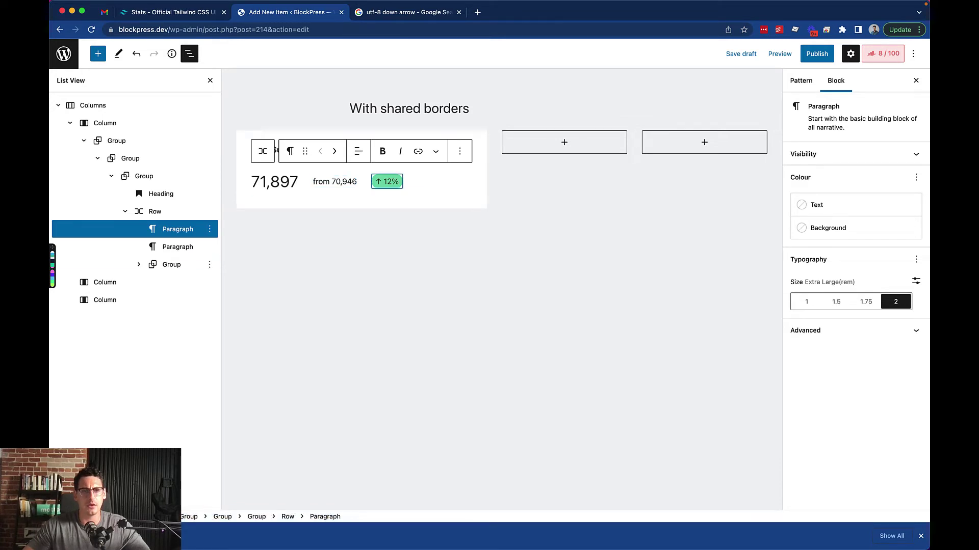
Wrap the "71,897" and "from 70,946" paragraphs in a group of their own inside the row.
left_click(171, 265)
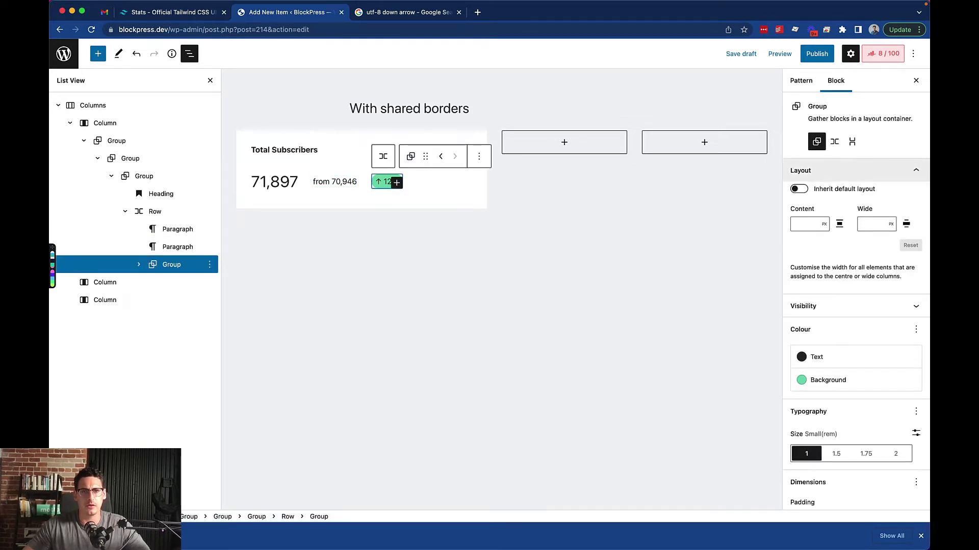
scroll(856, 286, "down", 1)
scroll(856, 285, "up", 1)
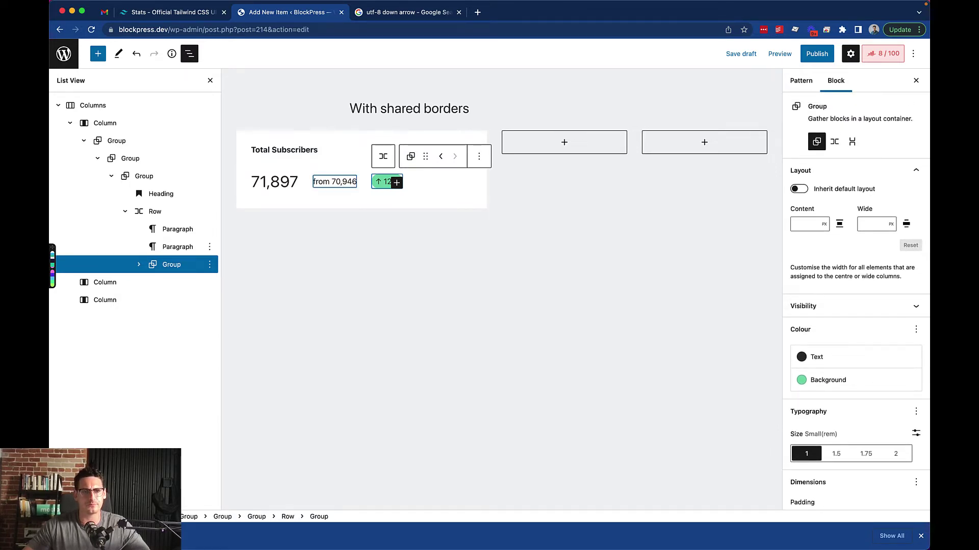
left_click(177, 247)
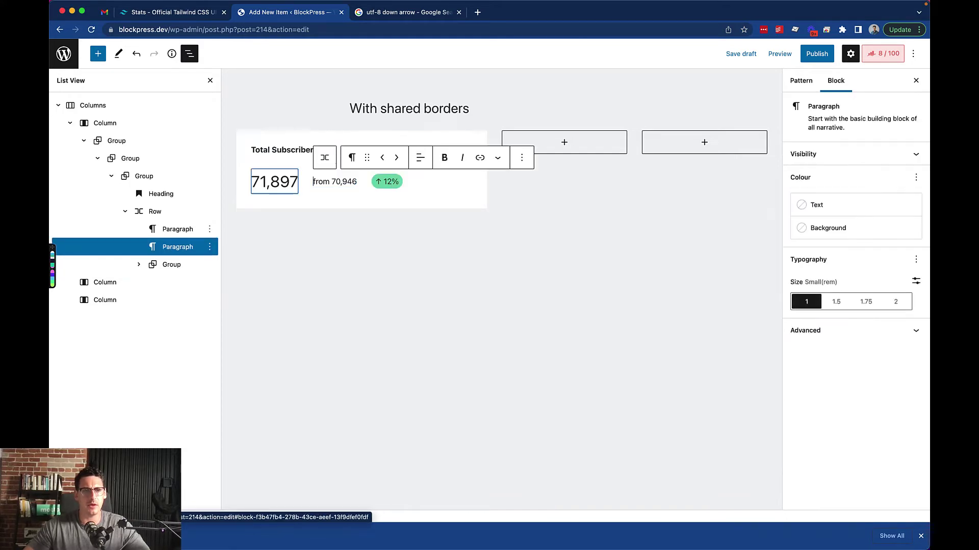
left_click(178, 230, "shift")
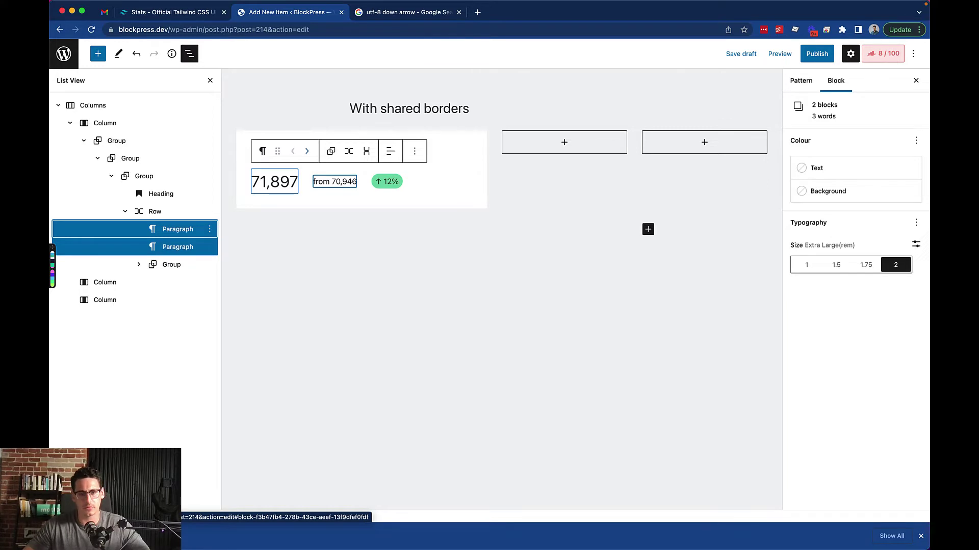
left_click(330, 151)
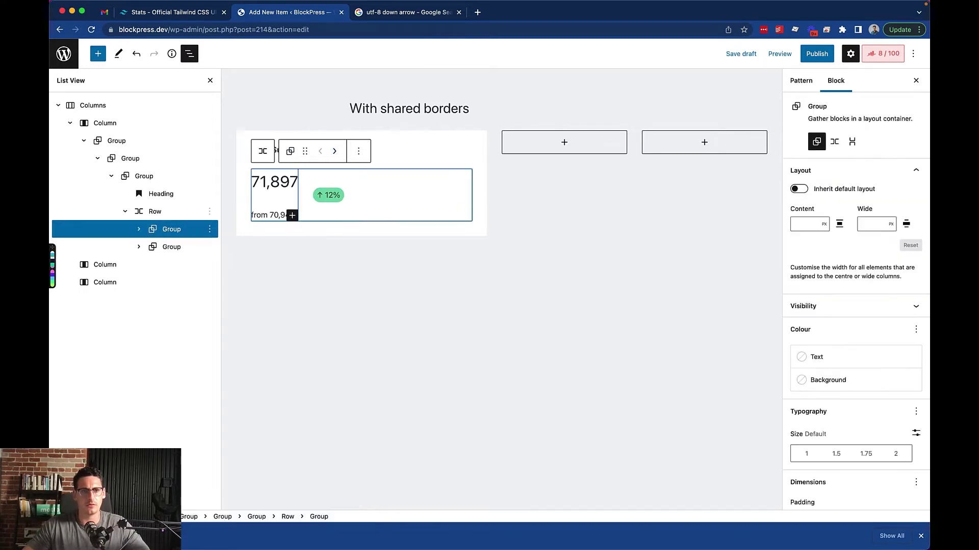
Justify the row under the "Total Subscribers" heading with space between items.
left_click(155, 211)
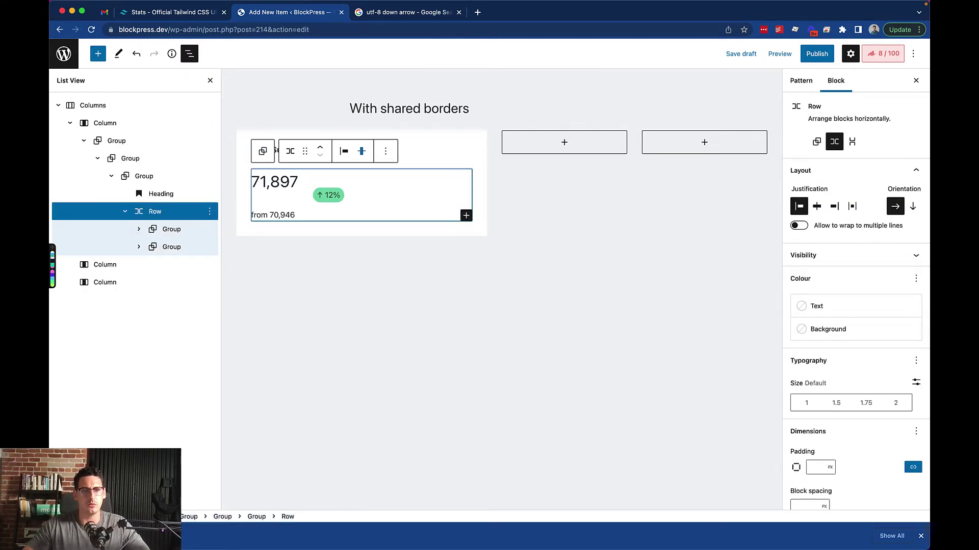
left_click(362, 151)
left_click(344, 151)
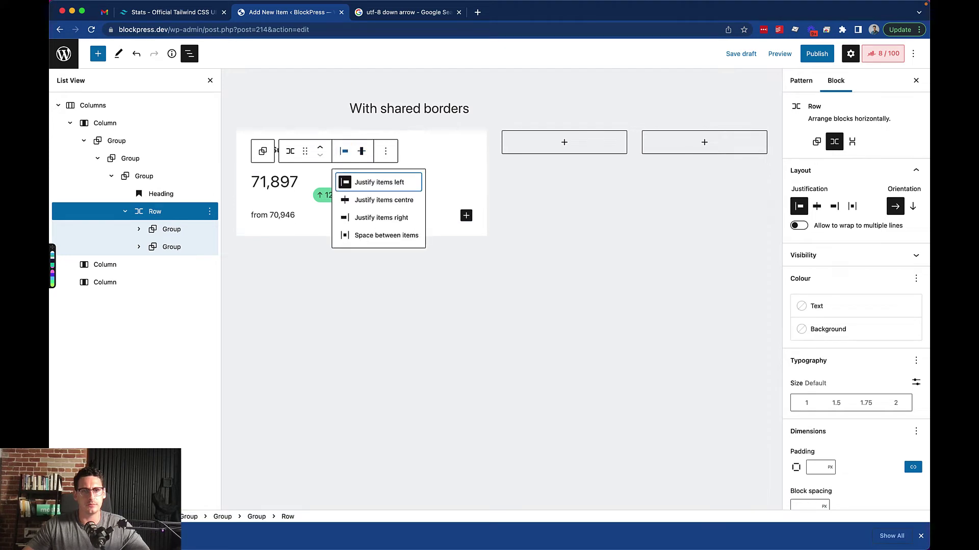
left_click(386, 235)
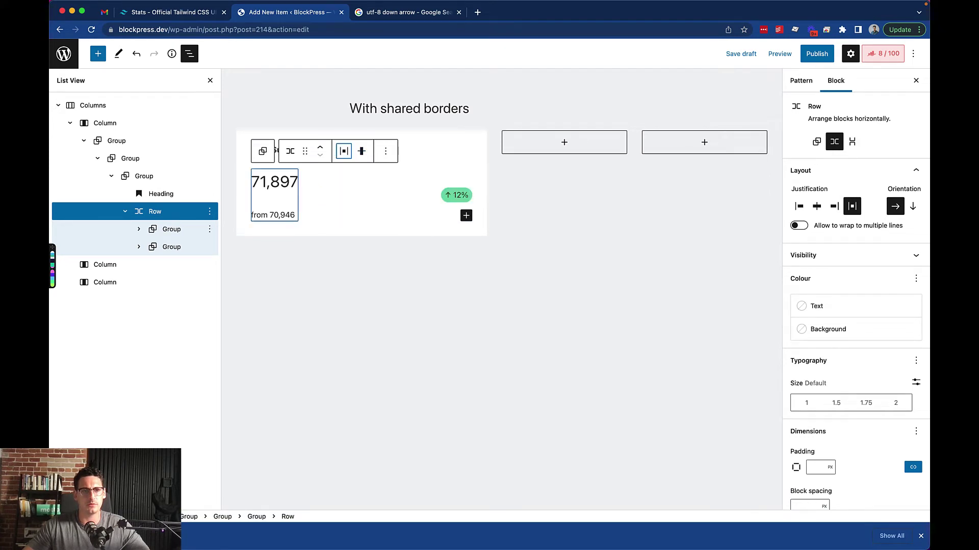
Insert a nested Row block before the group that holds the "71,897" and "from 70,946" paragraphs.
left_click(172, 229)
left_click(138, 229)
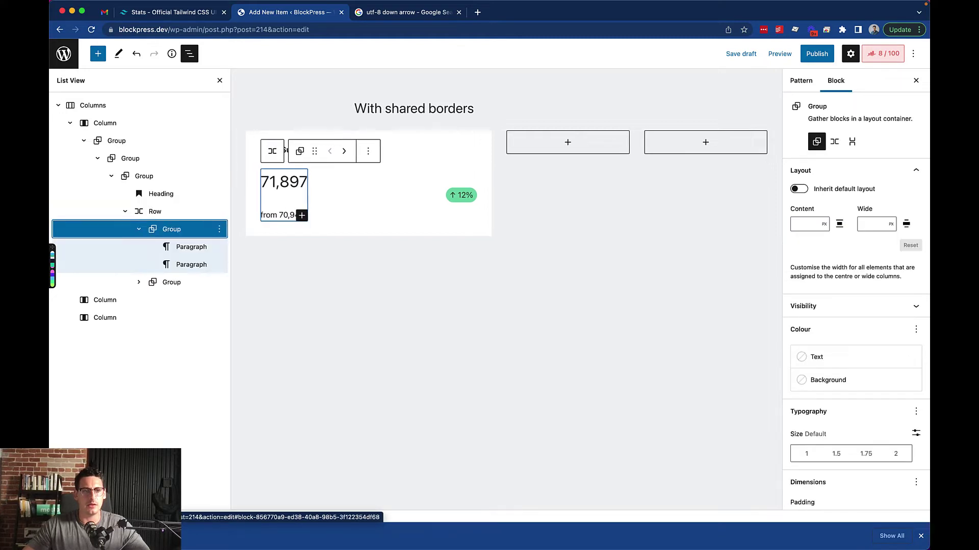
left_click(219, 229)
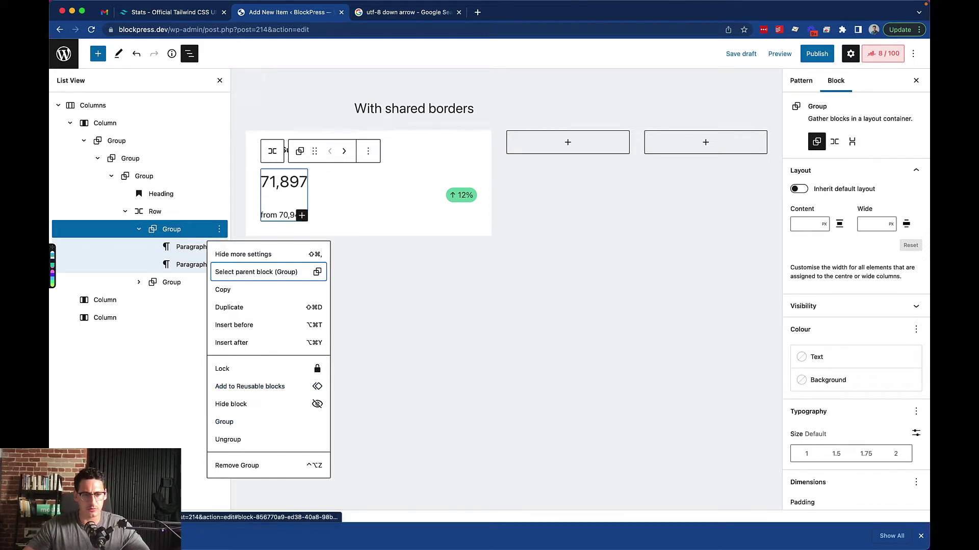
left_click(176, 229)
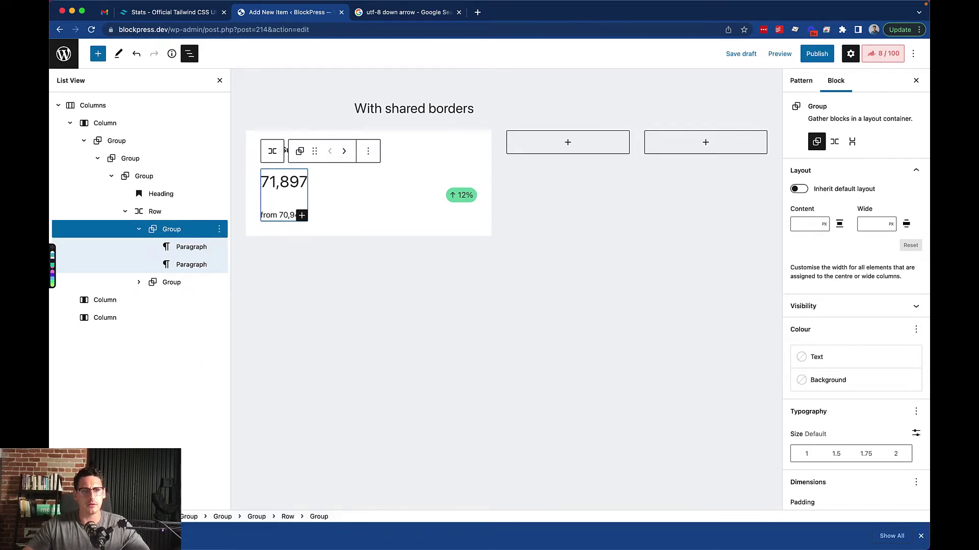
left_click(219, 228)
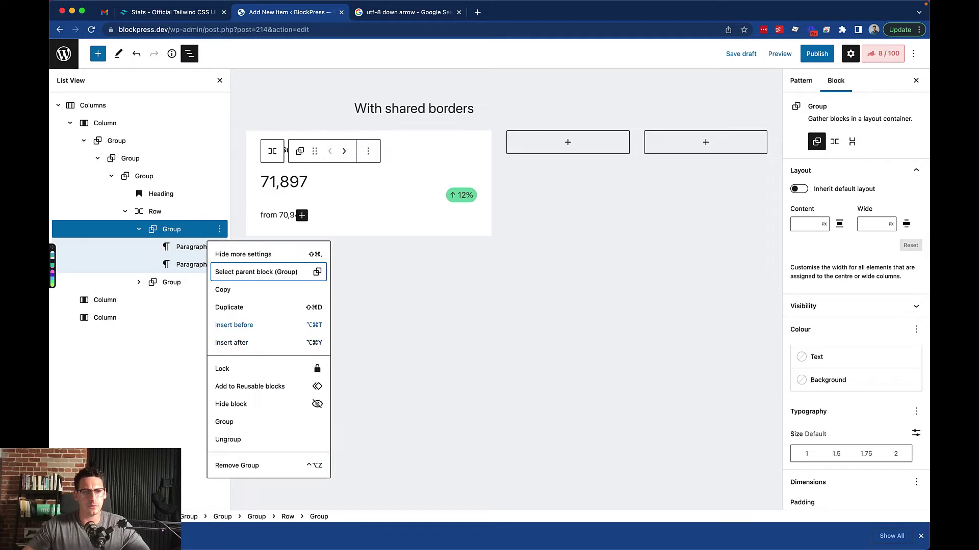
left_click(234, 324)
type("/row")
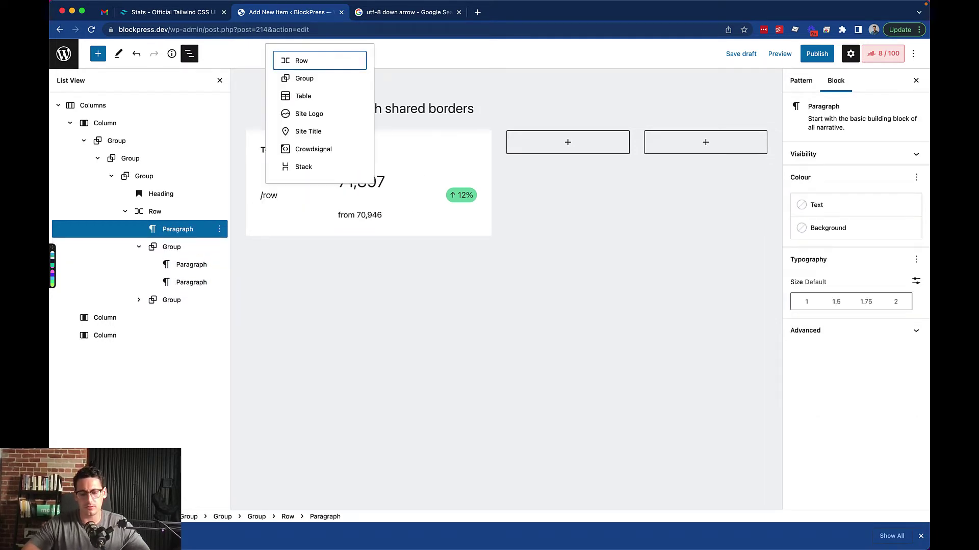
key("Return")
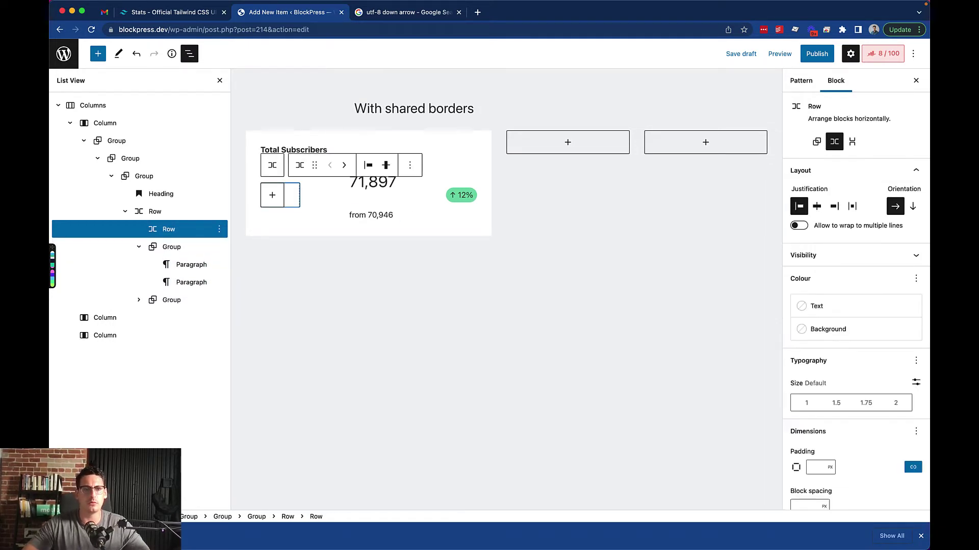
Move the "71,897" and "from 70,946" paragraphs into the nested row and remove the emptied group.
left_click(191, 264)
left_click(192, 282, "shift")
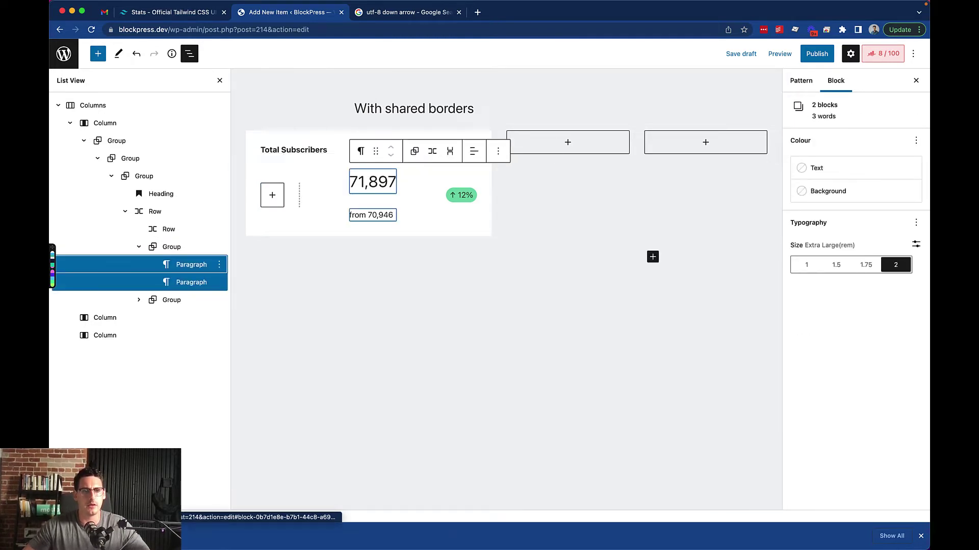
left_click_drag(192, 282, 175, 230)
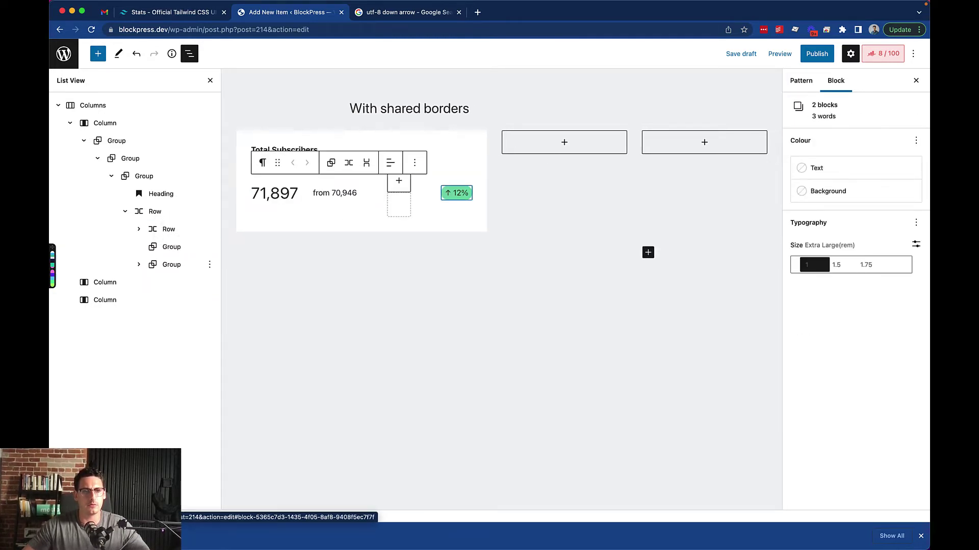
left_click(209, 246)
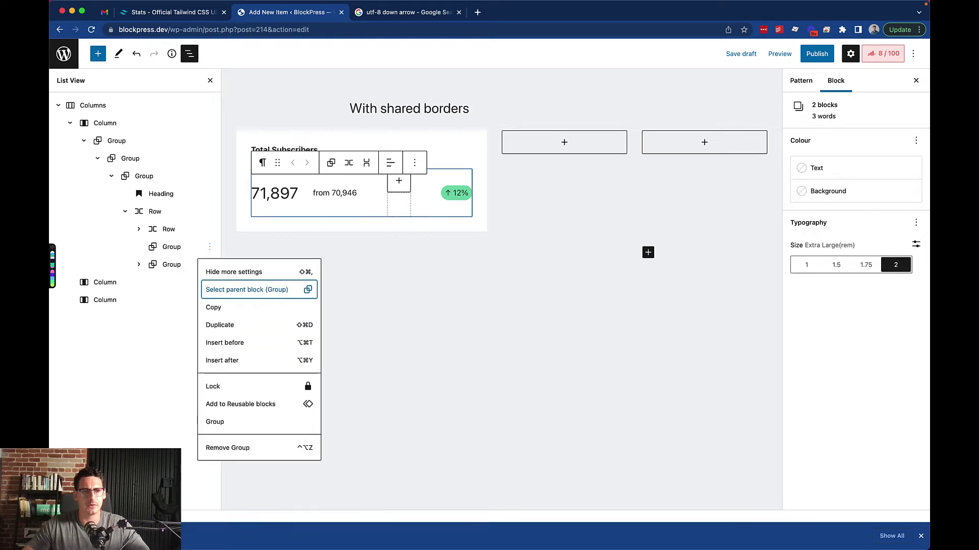
left_click(220, 447)
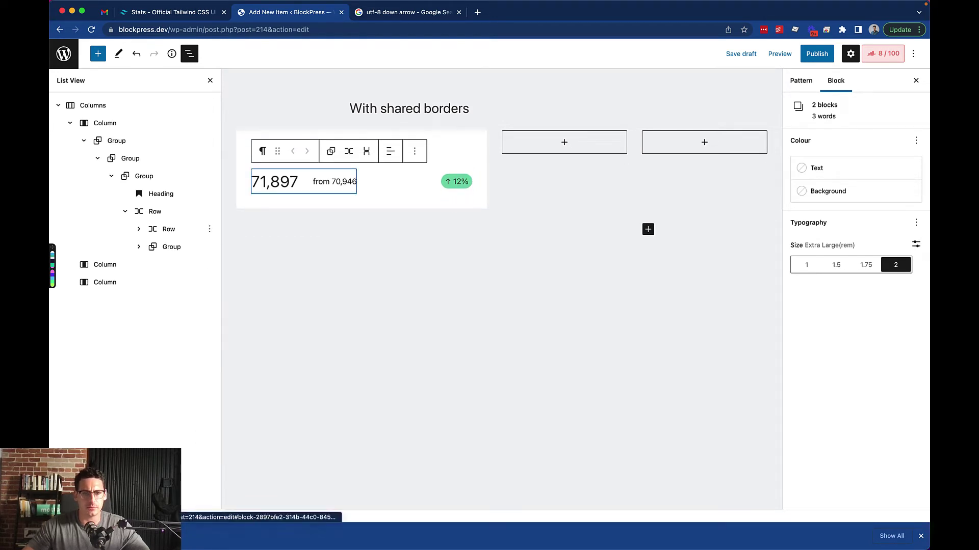
Compare the number spacing with the Tailwind UI reference and set the nested row's block spacing to 0.25 rem.
left_click(168, 230)
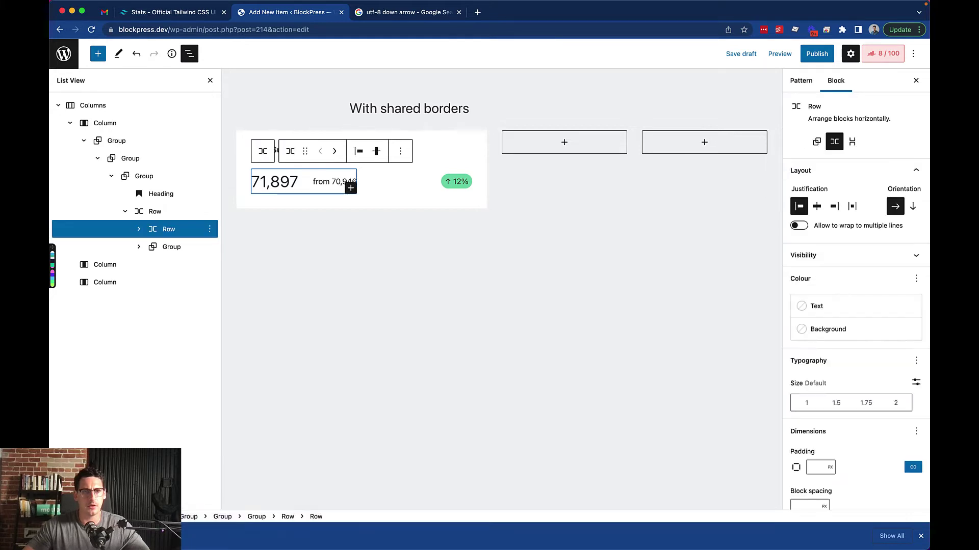
key("ctrl+shift+Tab")
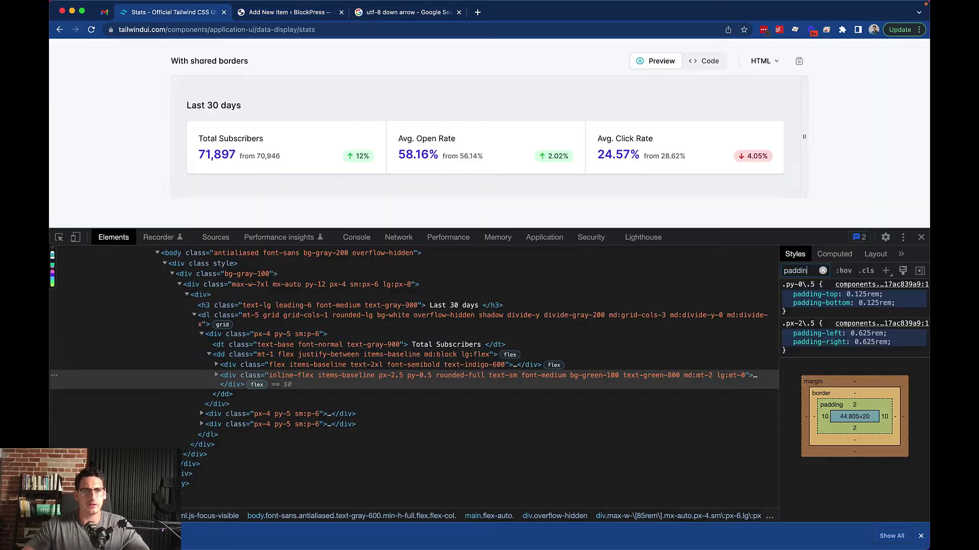
scroll(489, 133, "down", 1)
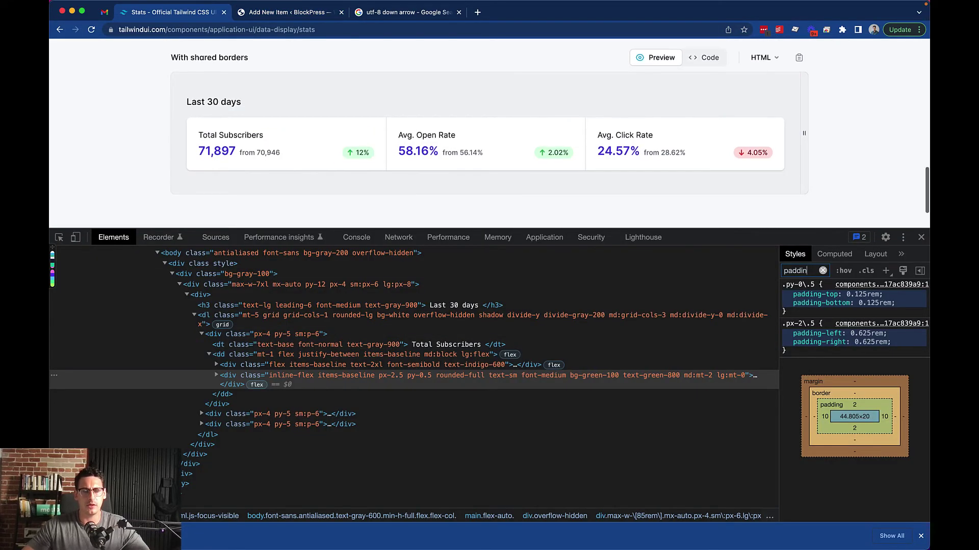
key("ctrl+Tab")
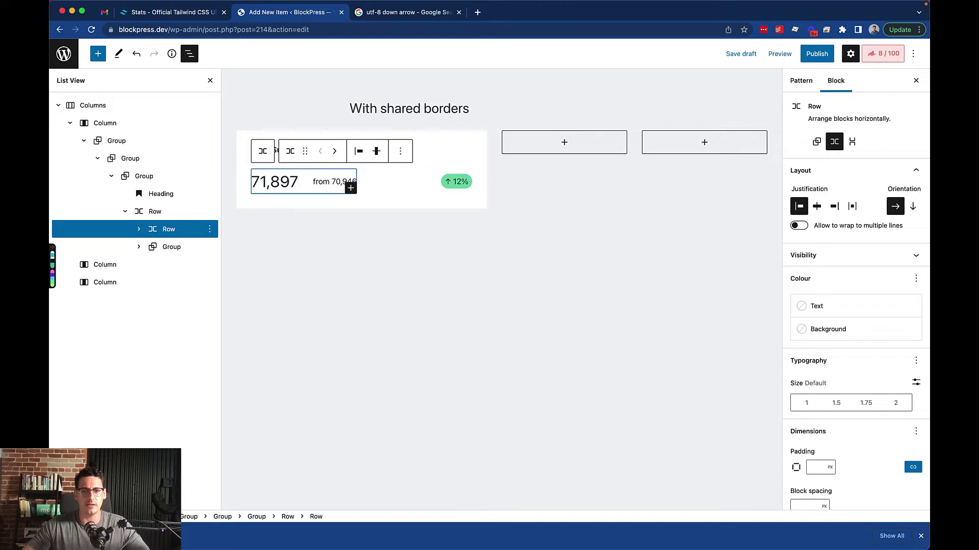
scroll(856, 306, "down", 3)
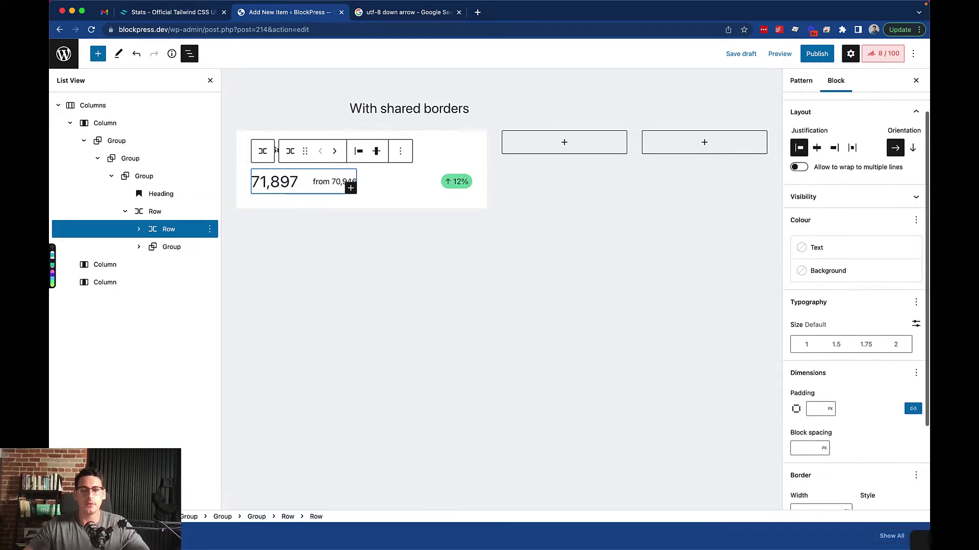
left_click(805, 435)
type("0")
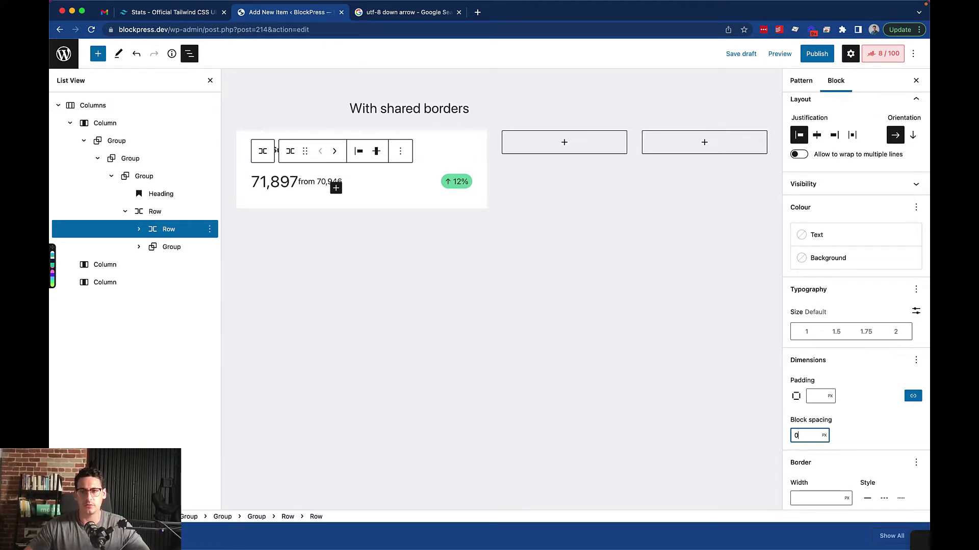
left_click(823, 436)
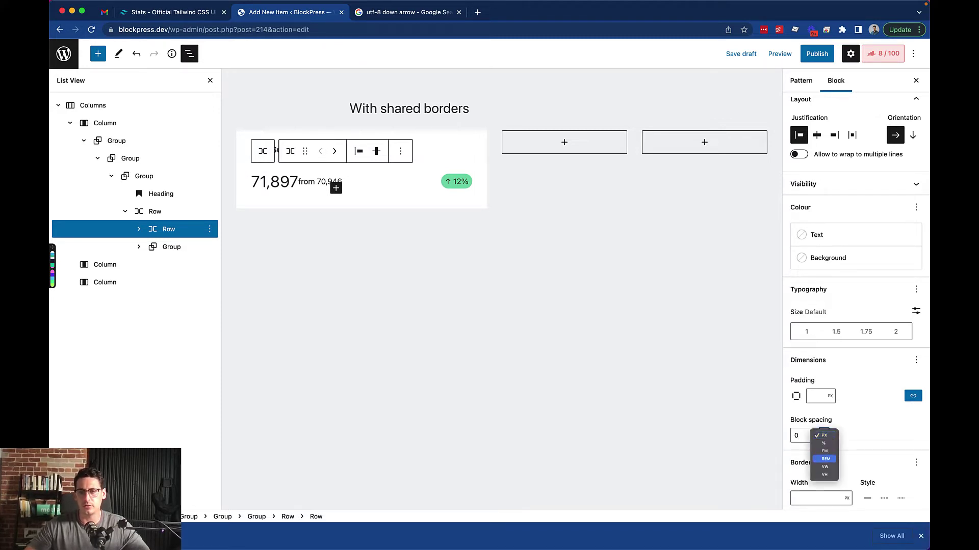
left_click(825, 459)
left_click(804, 436)
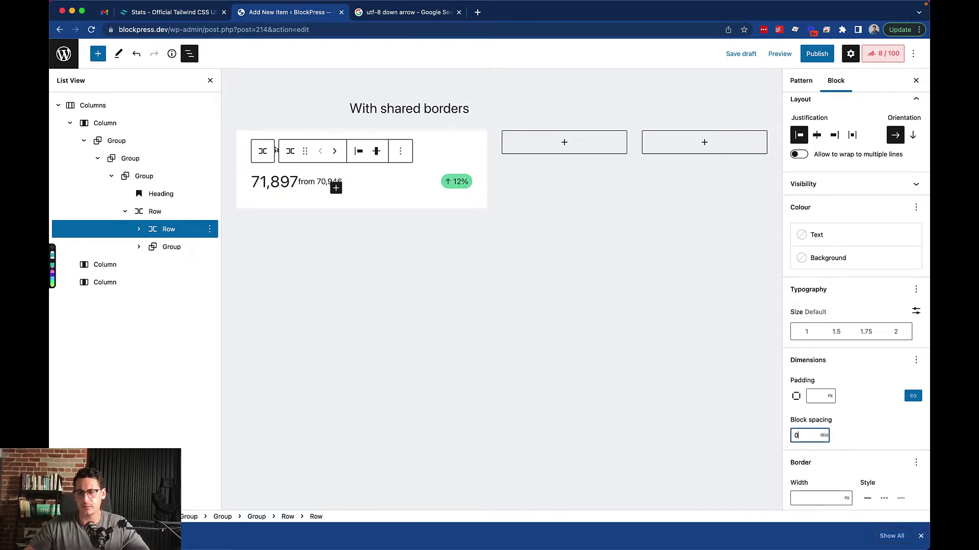
type(".125")
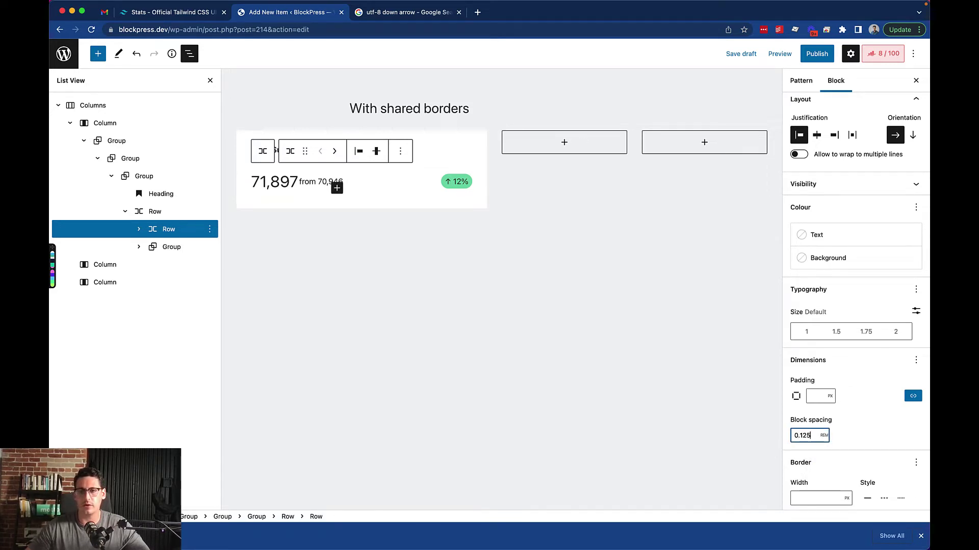
key("BackSpace")
key("BackSpace")
type("25")
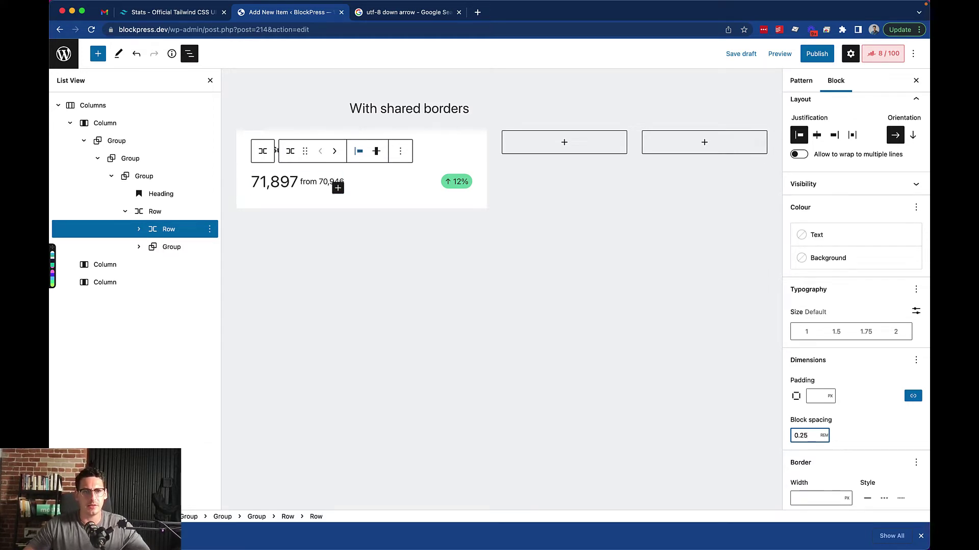
Align the nested row's items to the bottom and compare the result with the Tailwind UI reference.
left_click(376, 151)
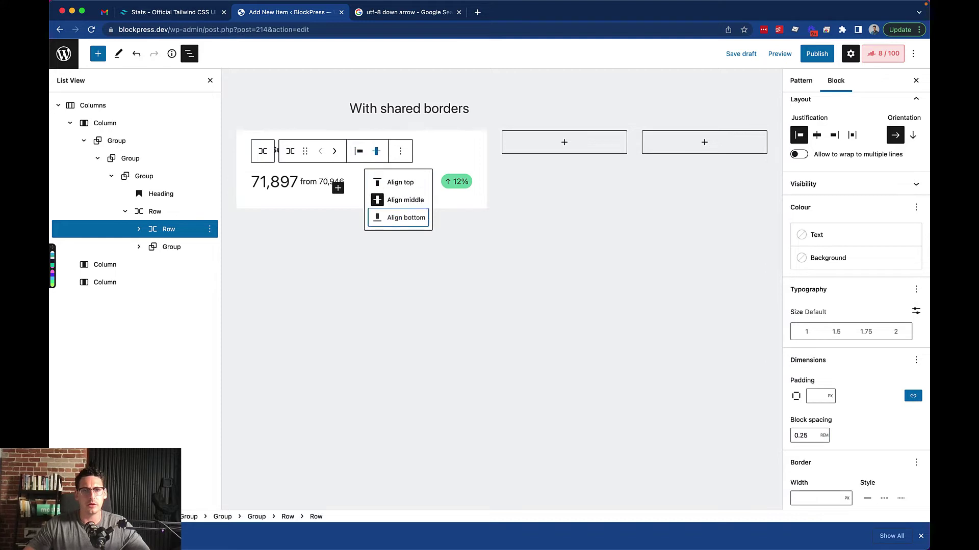
key("Return")
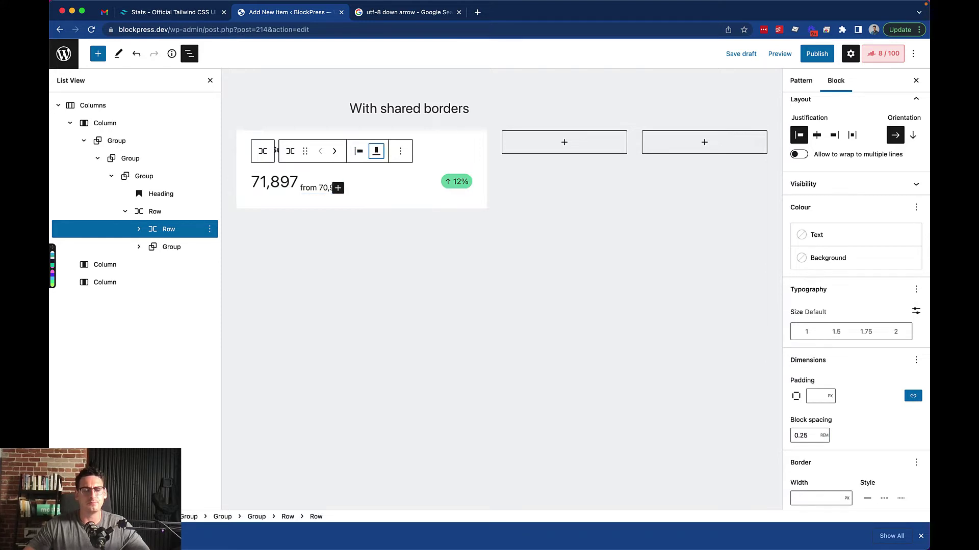
left_click(184, 14)
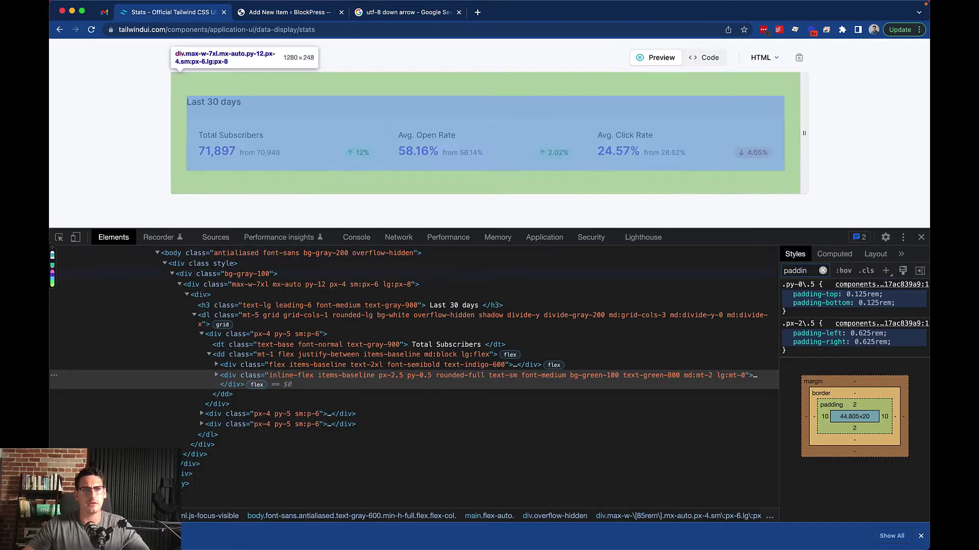
key("ctrl+Tab")
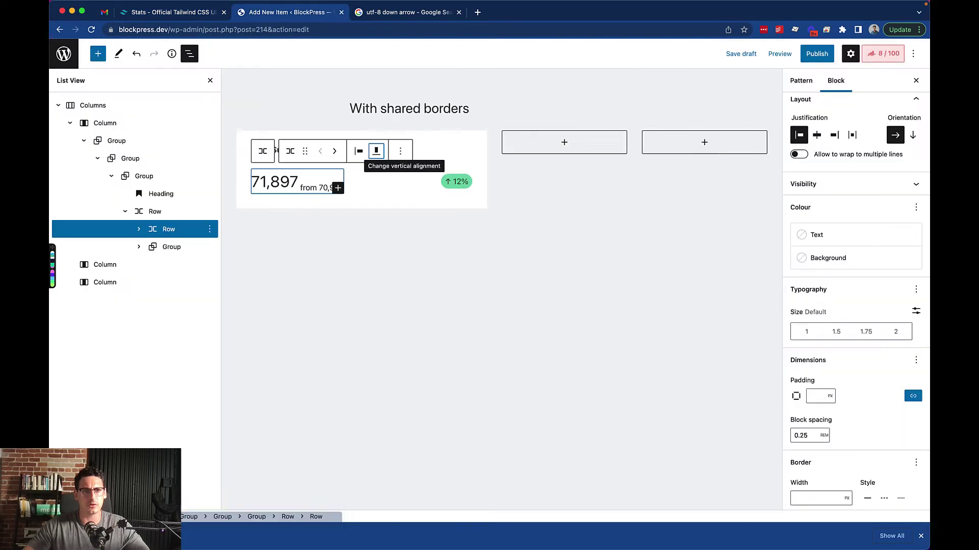
Compare the card's heading and numbers with the Tailwind UI reference and set the block spacing of their enclosing group to 0 px.
left_click(289, 183)
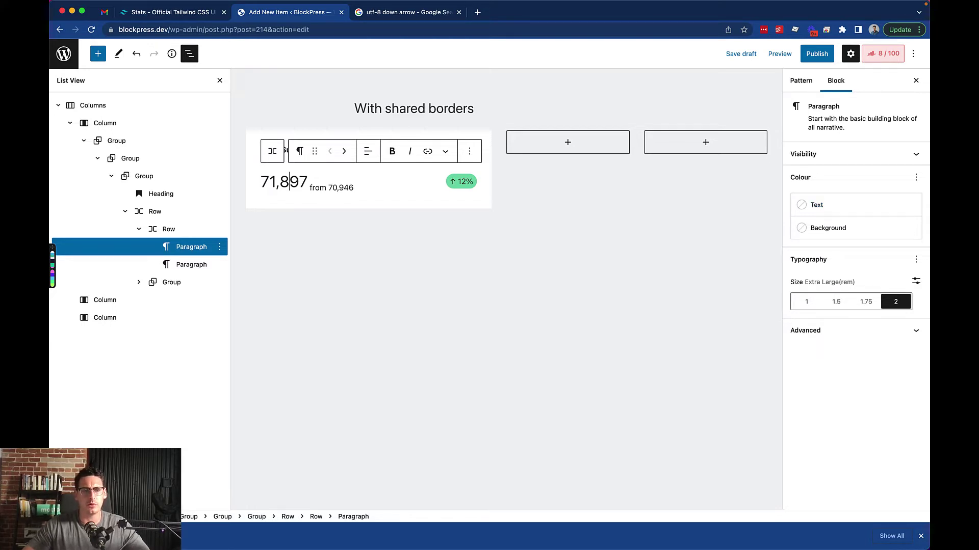
left_click(191, 265)
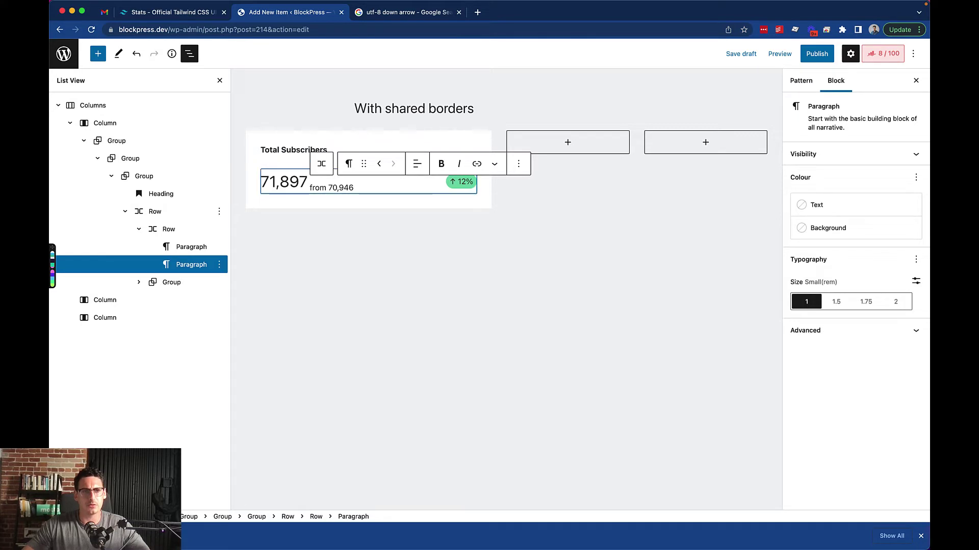
left_click(155, 211)
left_click(161, 194)
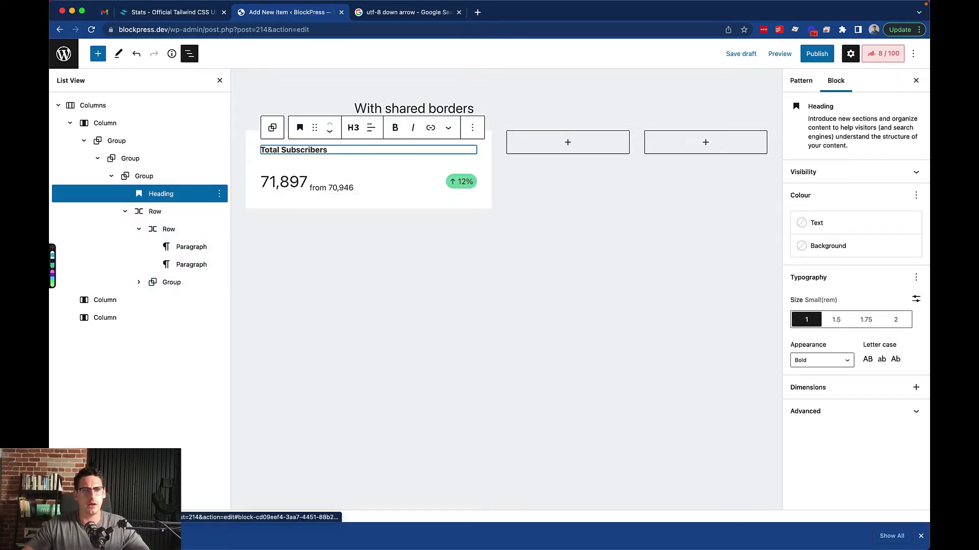
key("ctrl+shift+Tab")
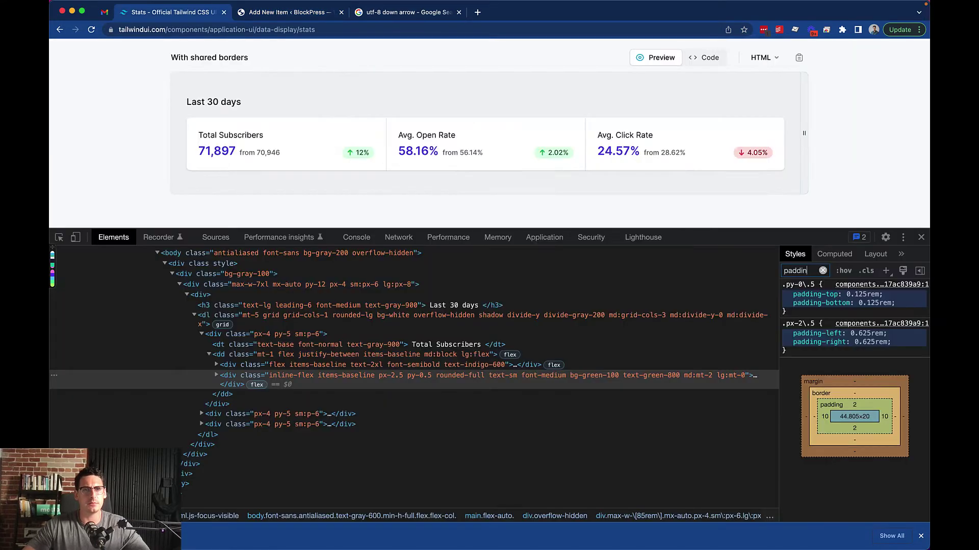
key("ctrl+Tab")
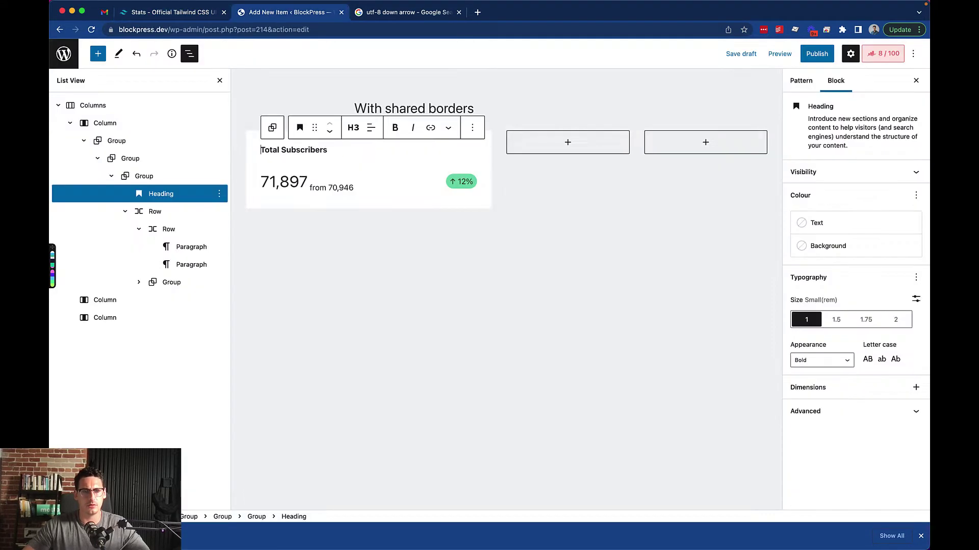
left_click(144, 176)
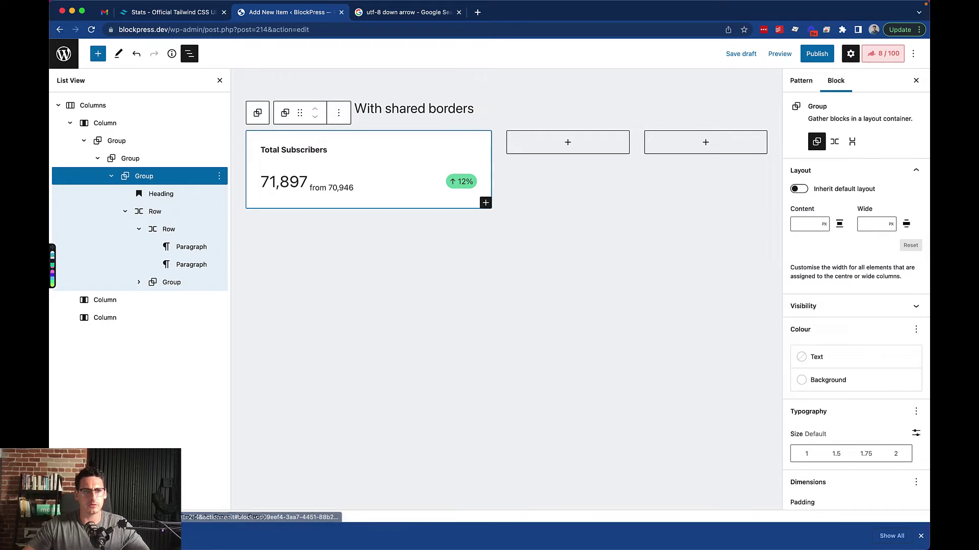
scroll(856, 285, "down", 5)
left_click(807, 333)
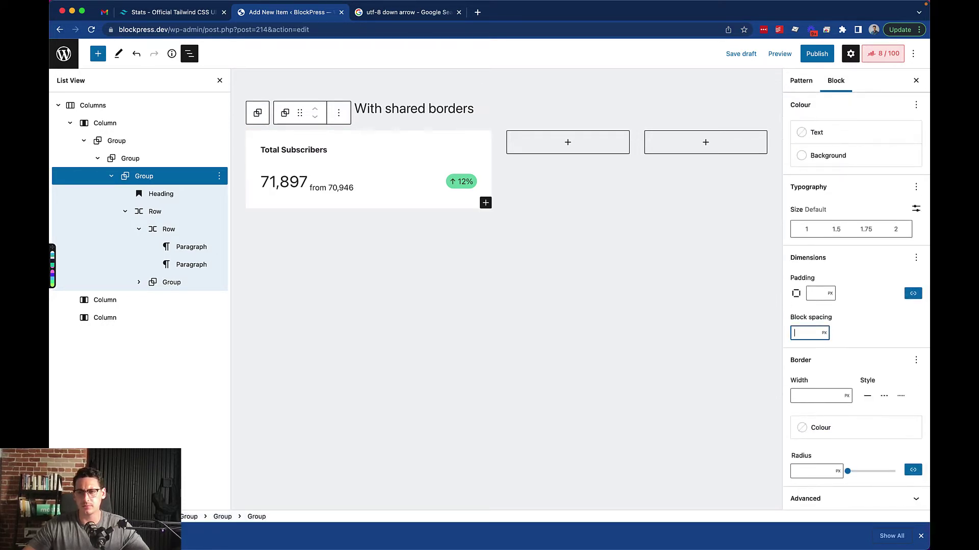
type("0")
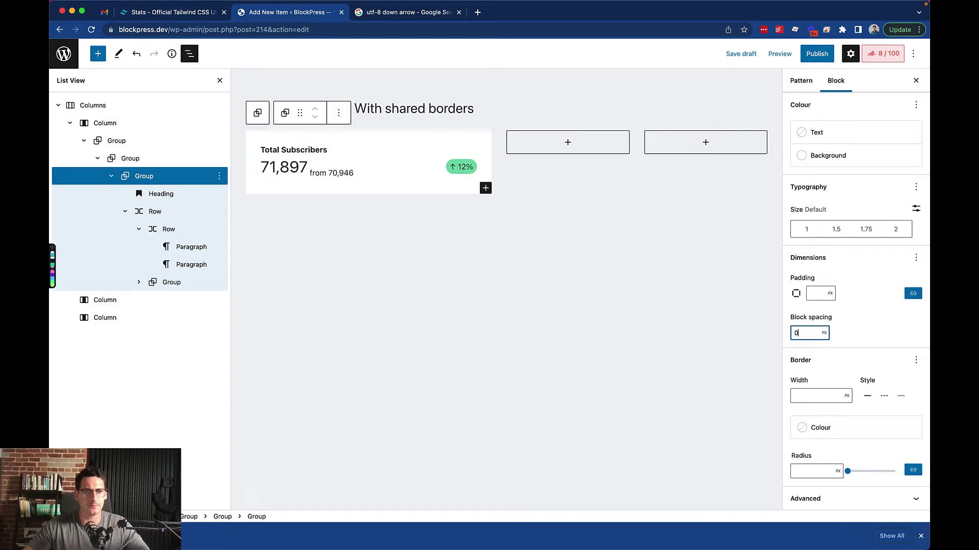
Compare the card with the Tailwind UI reference and set the "71,897" paragraph's text colour to the theme's Primary.
left_click(170, 13)
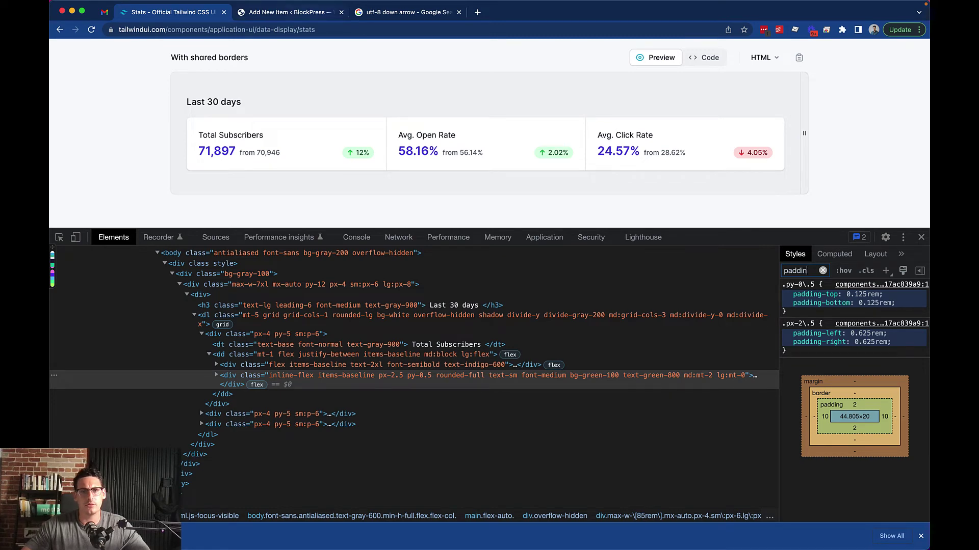
left_click(291, 12)
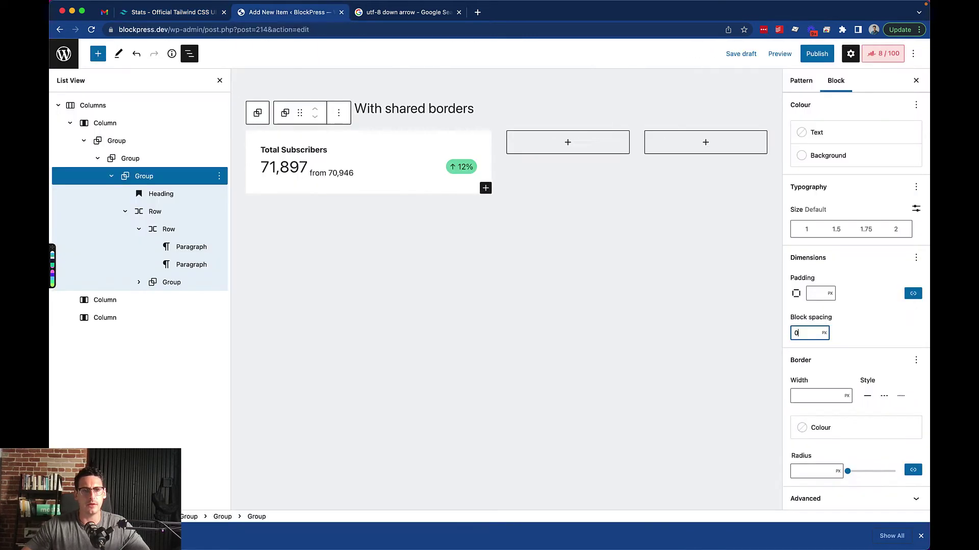
key("ctrl+shift+Tab")
key("ctrl+Tab")
left_click(298, 167)
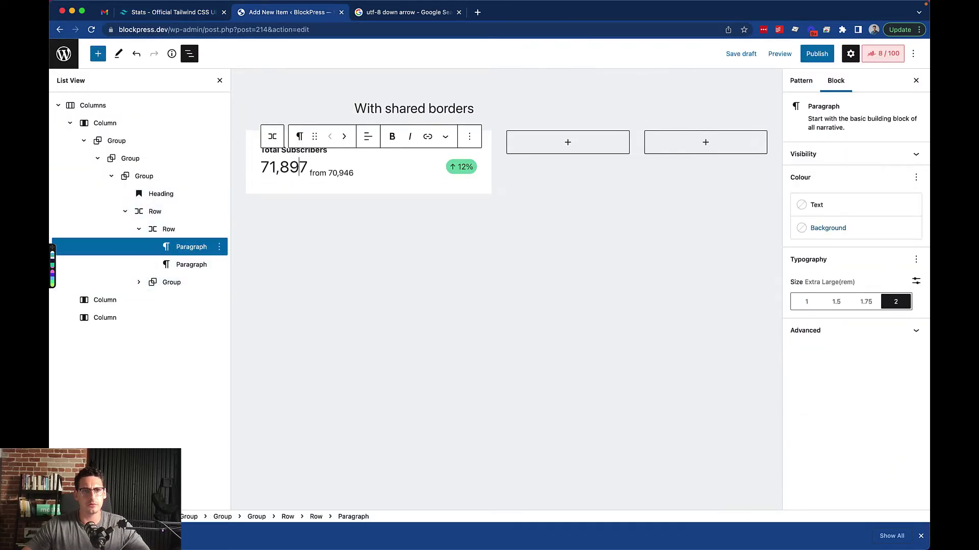
left_click(815, 205)
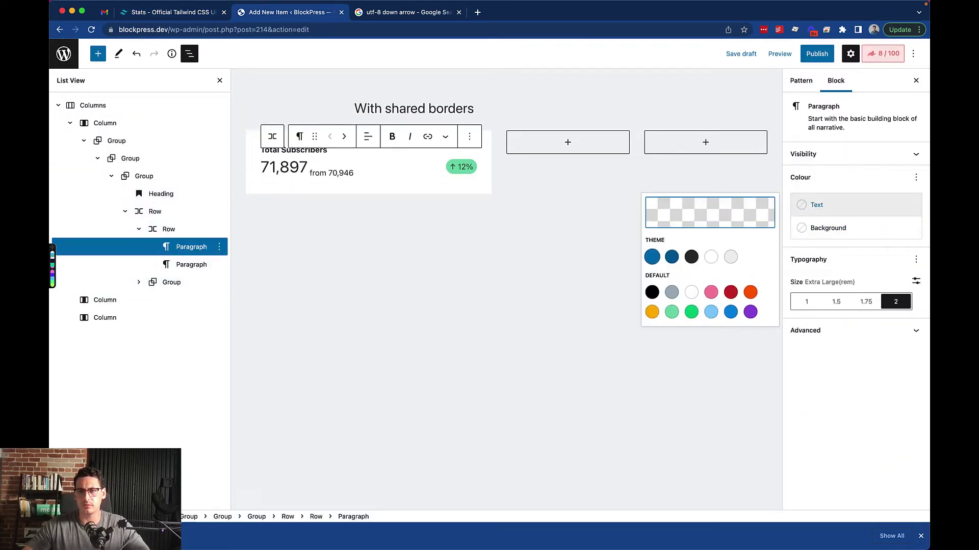
left_click(652, 257)
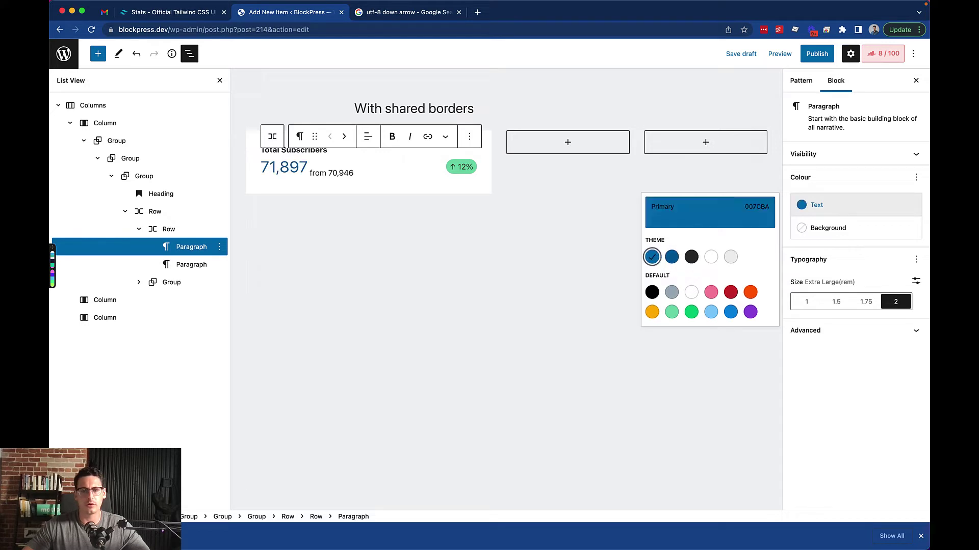
Try Tertiary on the "from 70,946" paragraph's text, and set its text colour to the theme's Foreground.
left_click(320, 174)
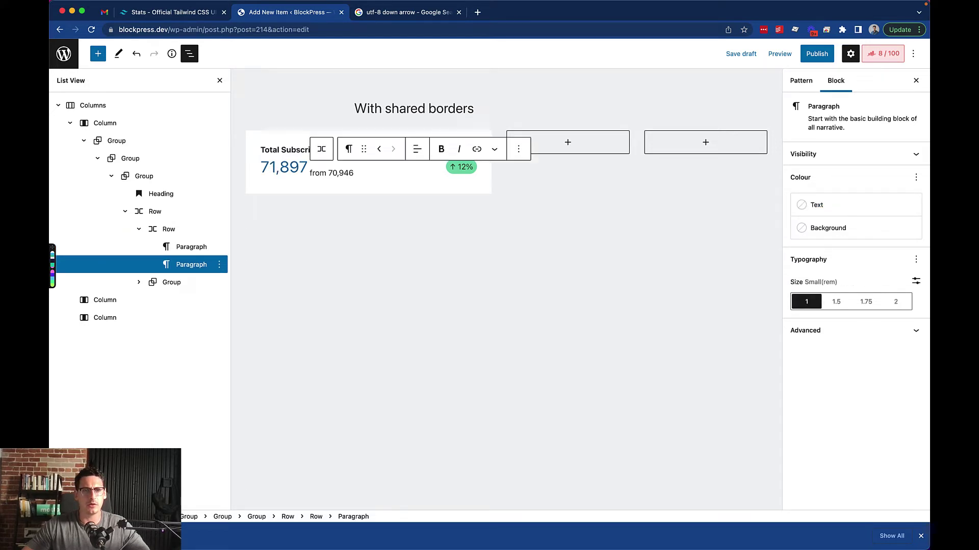
left_click(817, 205)
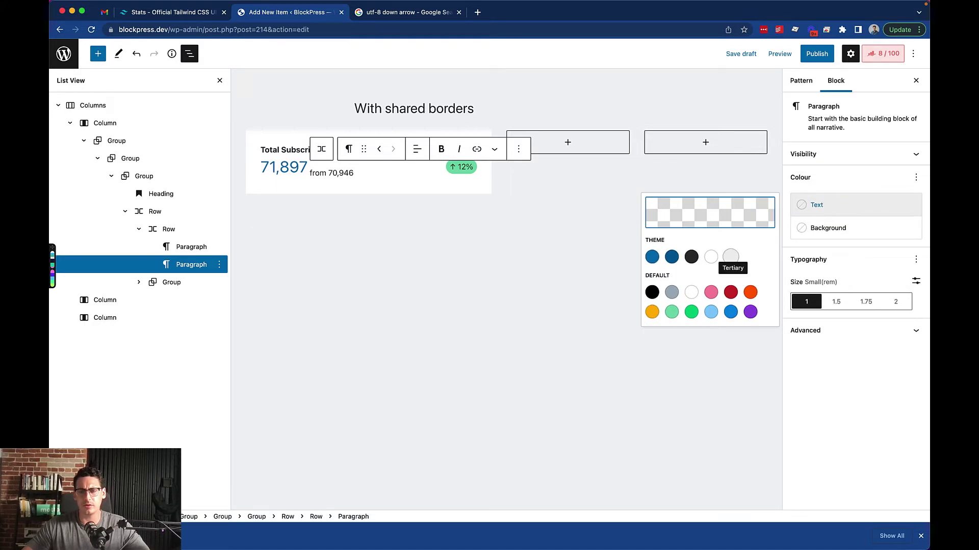
left_click(730, 257)
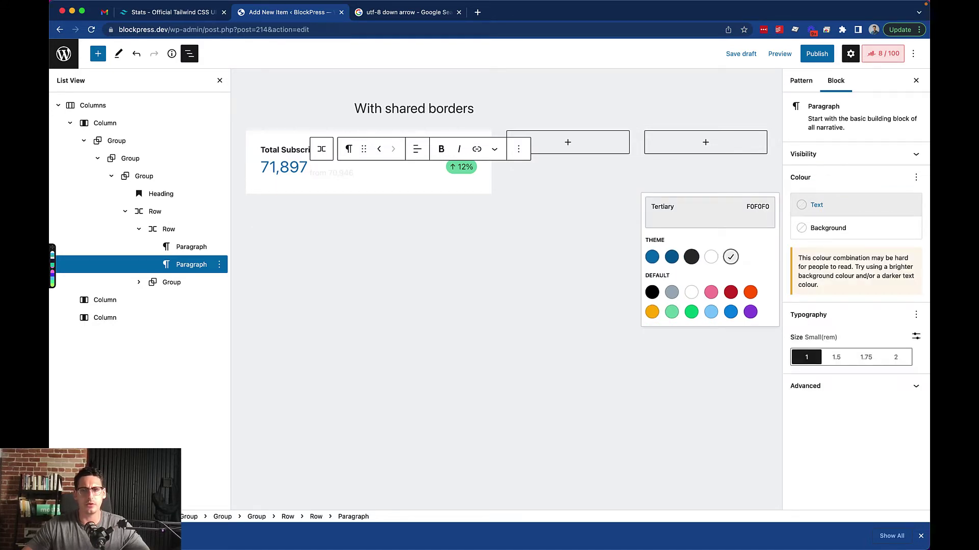
left_click(691, 257)
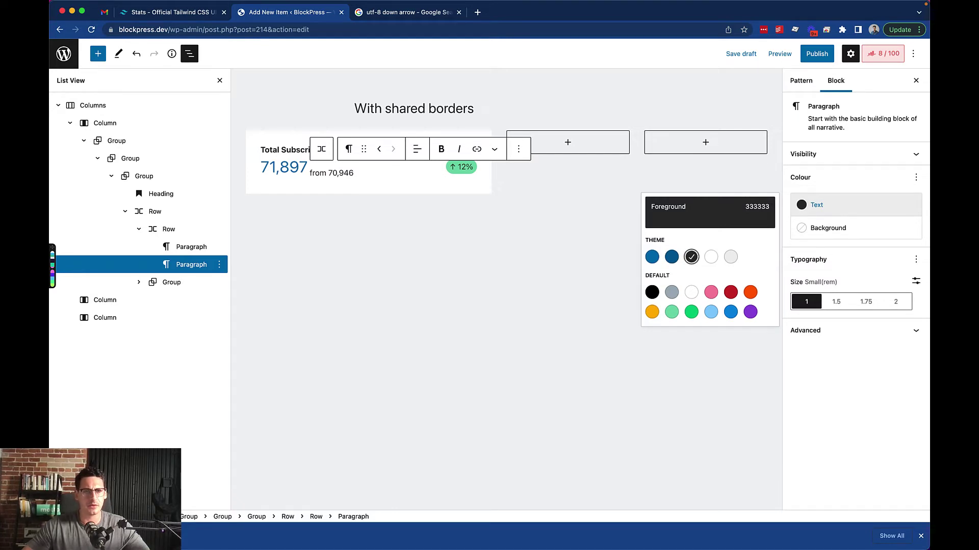
left_click(352, 173)
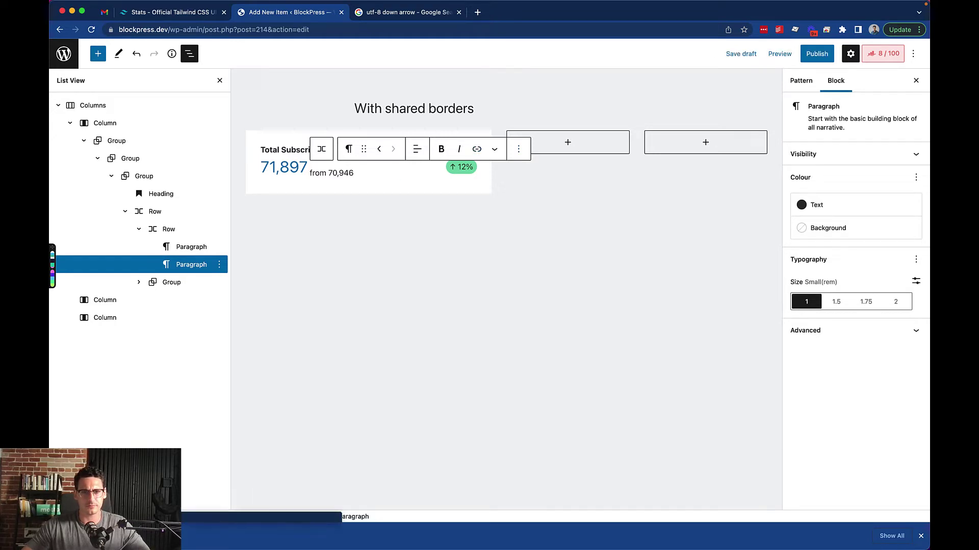
Align the items of the outer row holding the numbers and the 12% badge to the bottom.
left_click(462, 167)
left_click(169, 229)
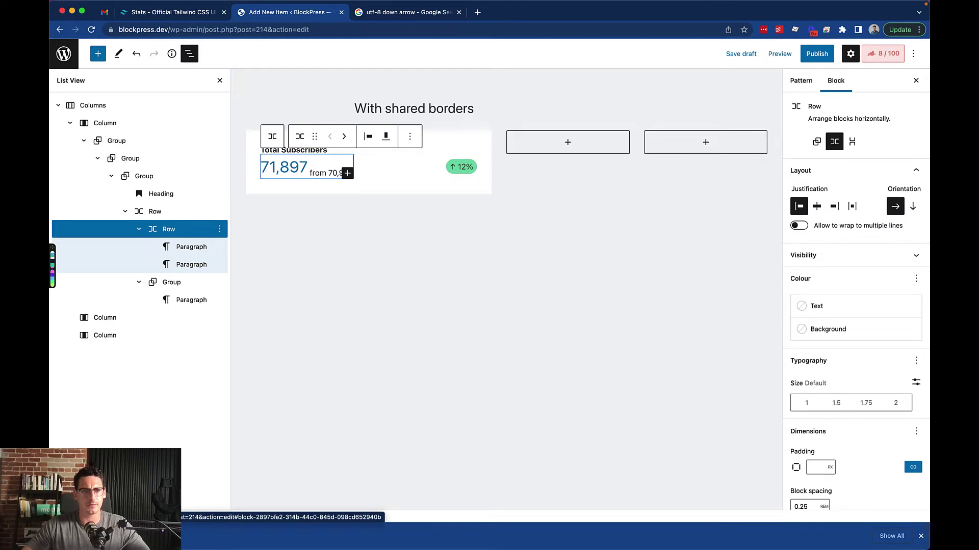
left_click(155, 211)
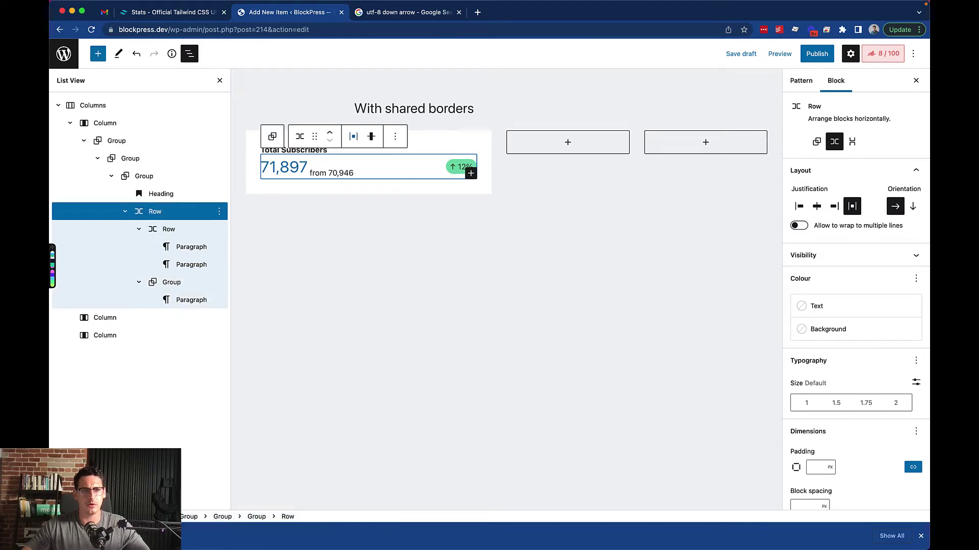
left_click(353, 136)
left_click(371, 136)
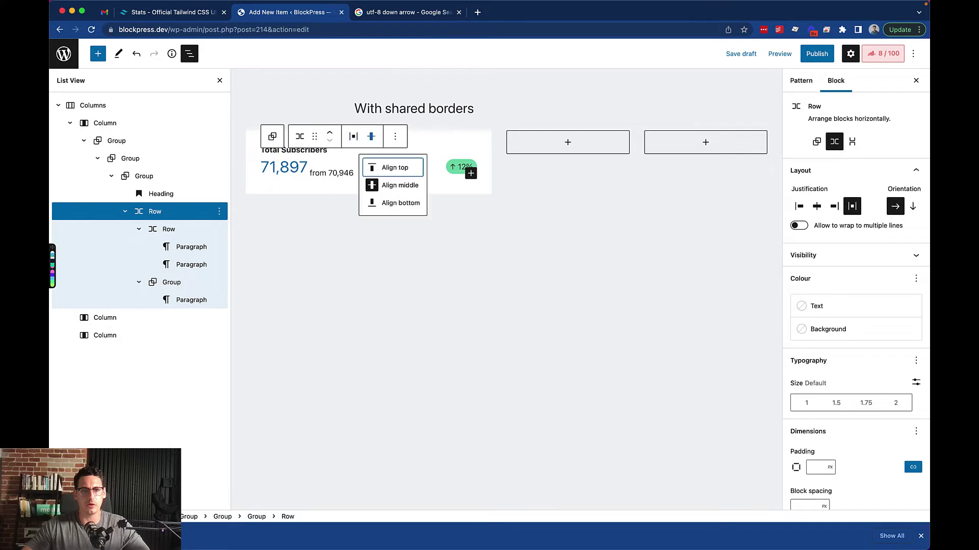
left_click(401, 203)
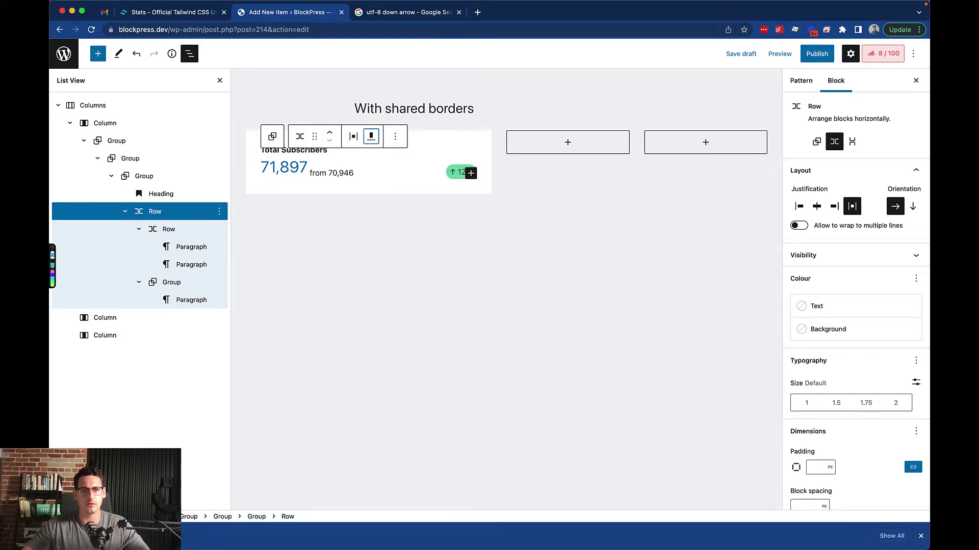
left_click(289, 167)
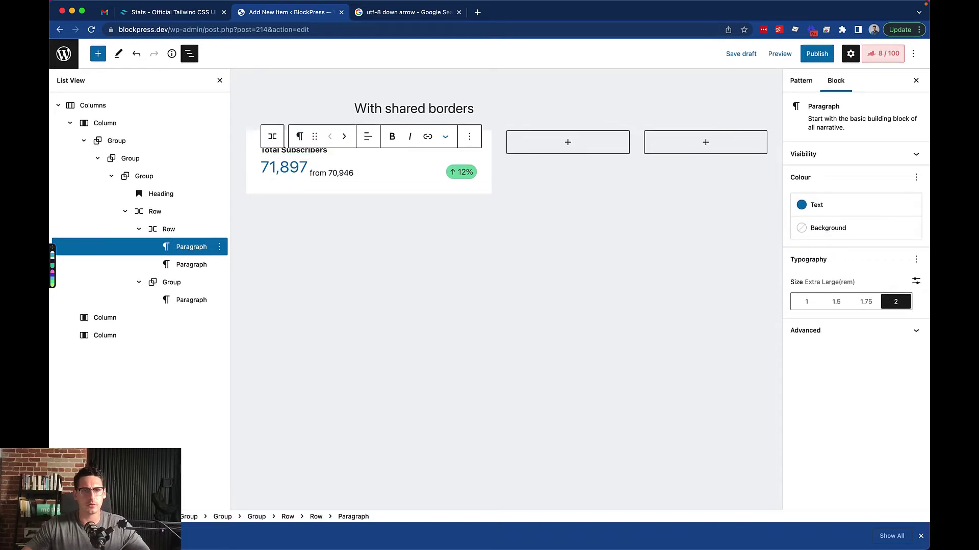
left_click(445, 137)
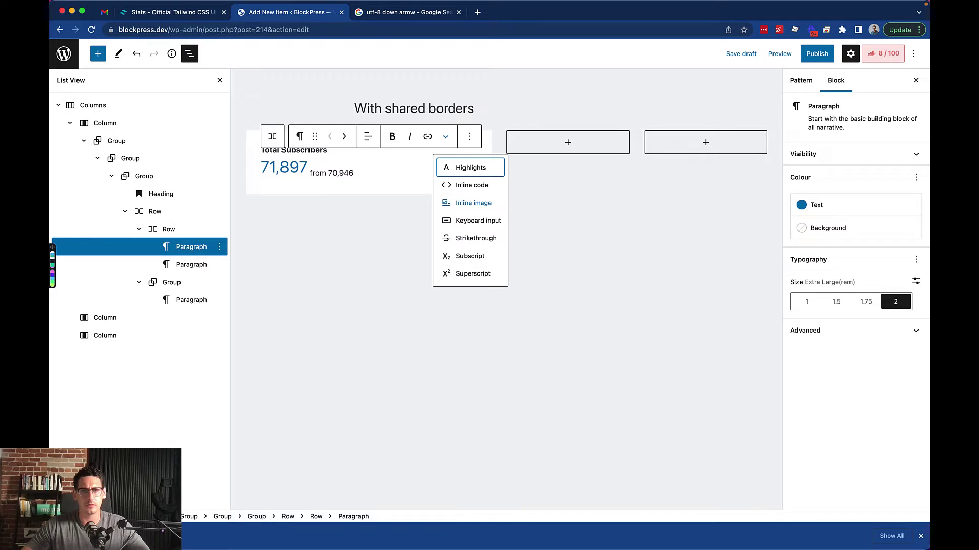
left_click(469, 136)
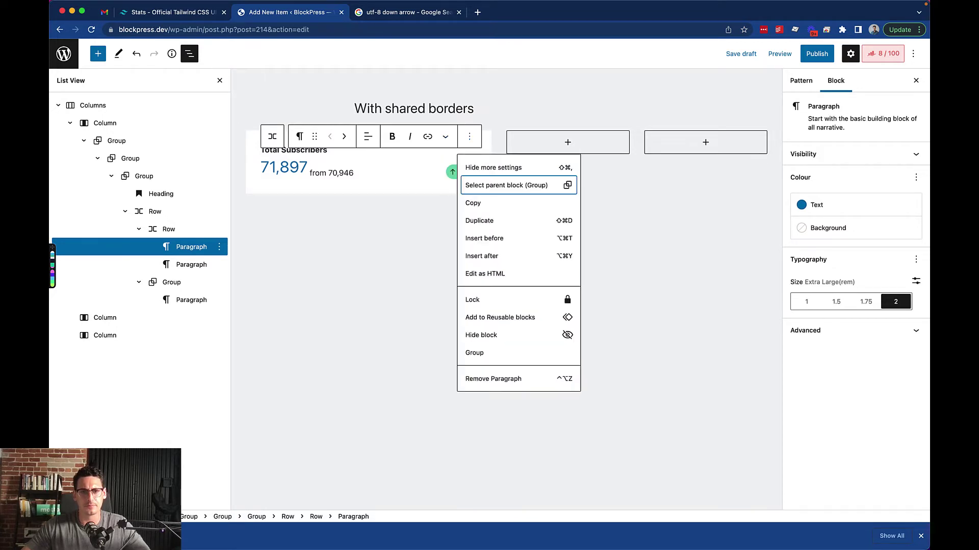
key("Escape")
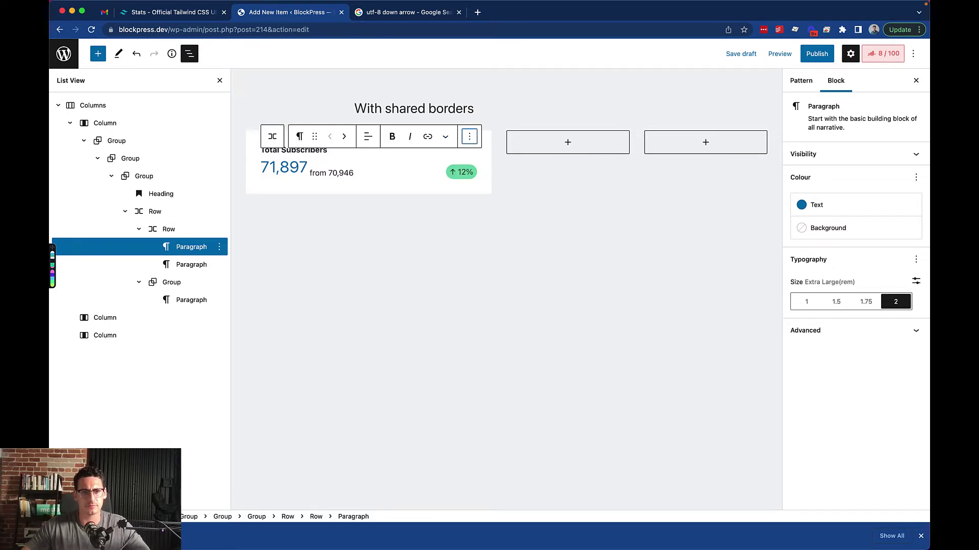
left_click(314, 173)
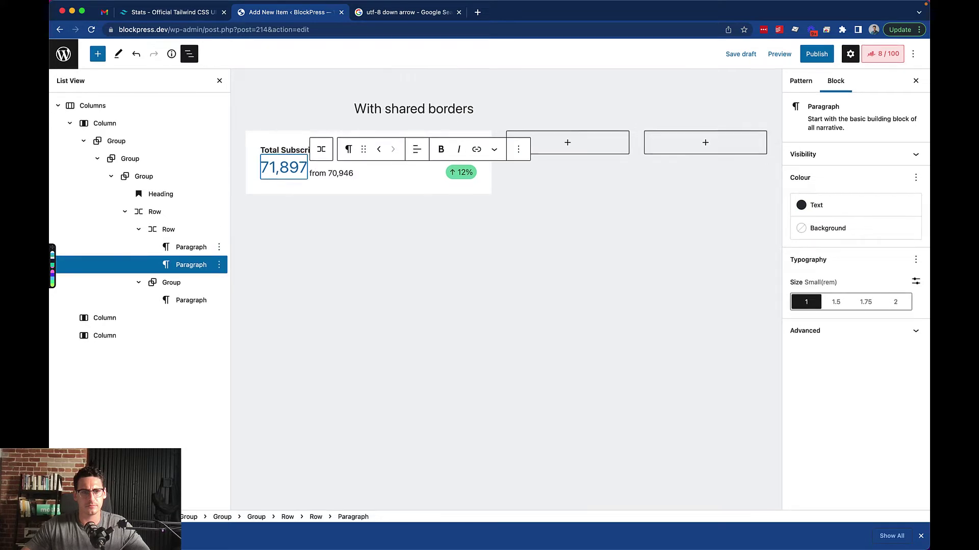
left_click(192, 246)
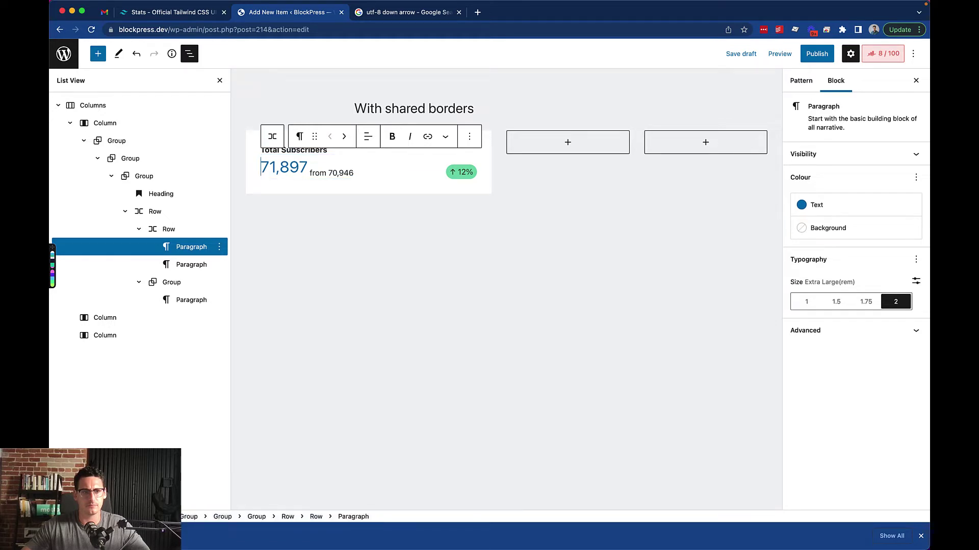
left_click(369, 244)
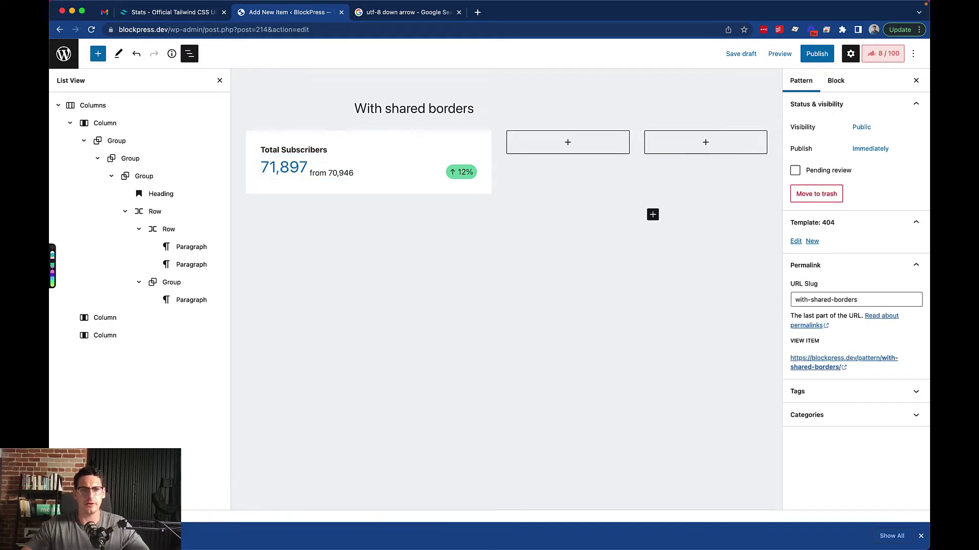
Inspect the unfiltered CSS styles of the container around the three stats in the Tailwind UI reference.
left_click(369, 186)
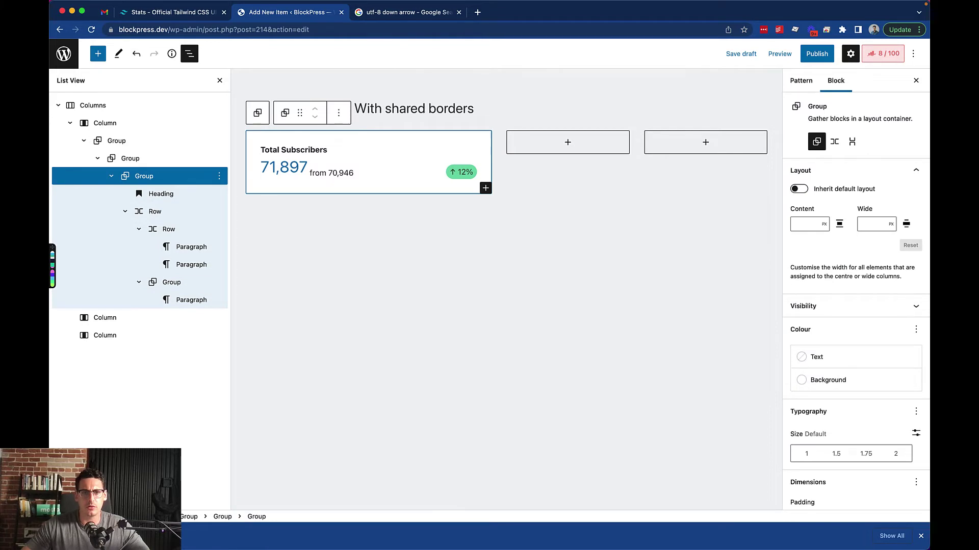
left_click(173, 12)
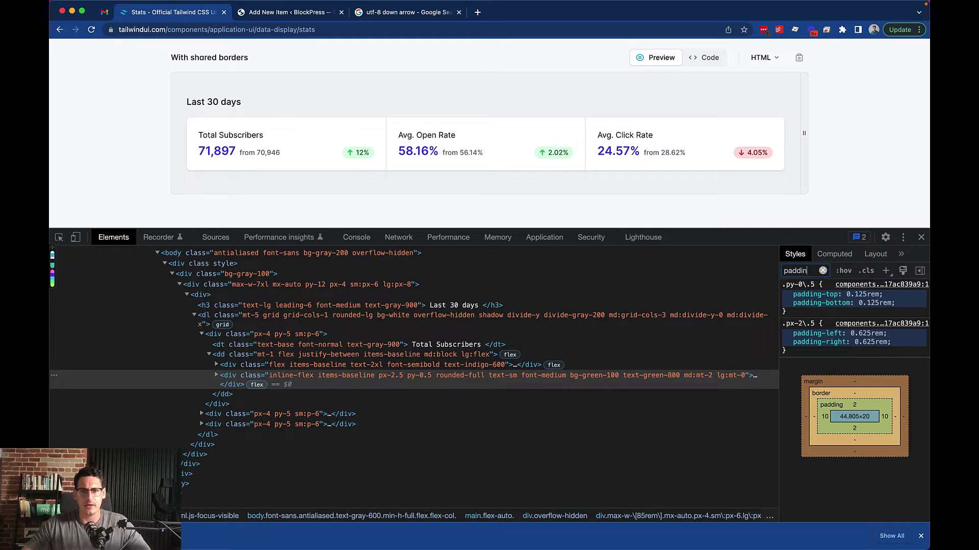
left_click(393, 345)
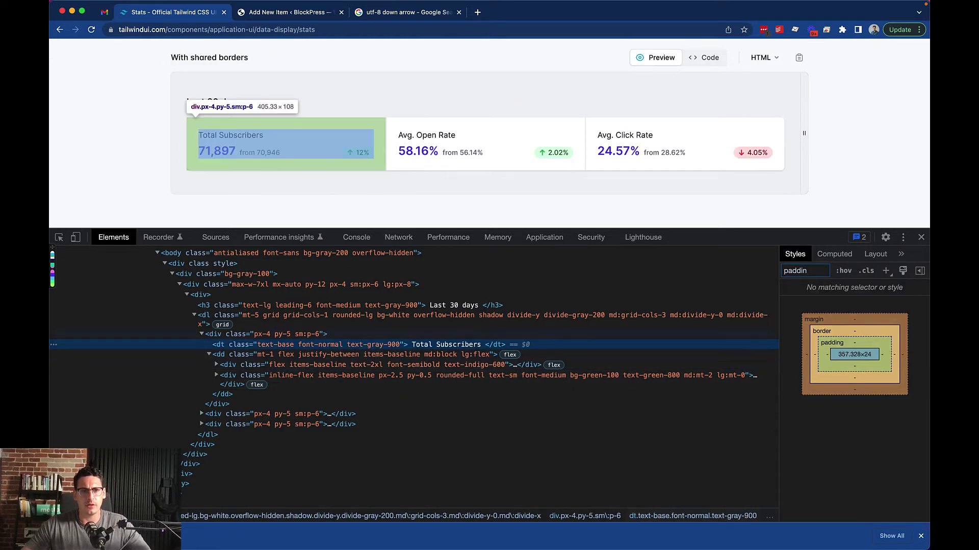
left_click(393, 319)
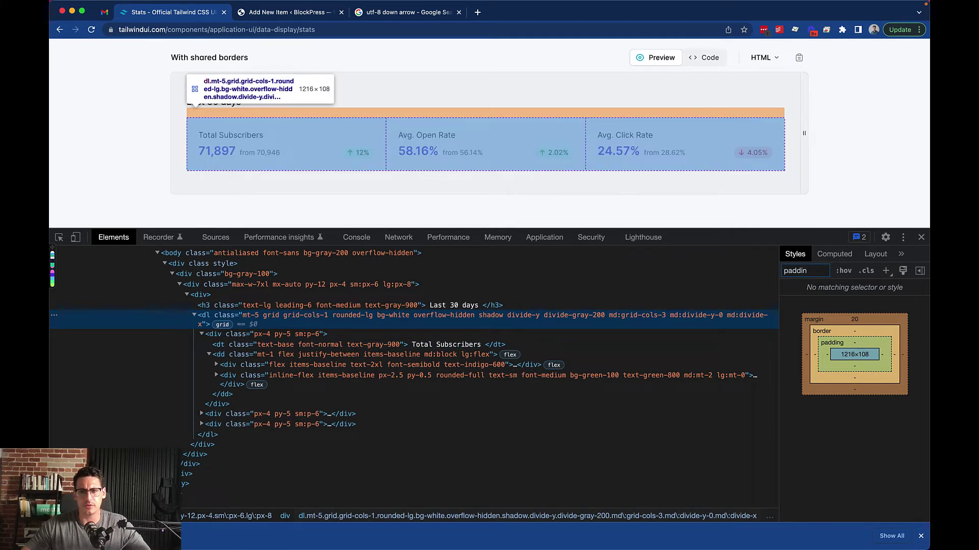
left_click(806, 270)
key("BackSpace")
key("BackSpace")
key("BackSpace")
key("BackSpace")
key("BackSpace")
key("BackSpace")
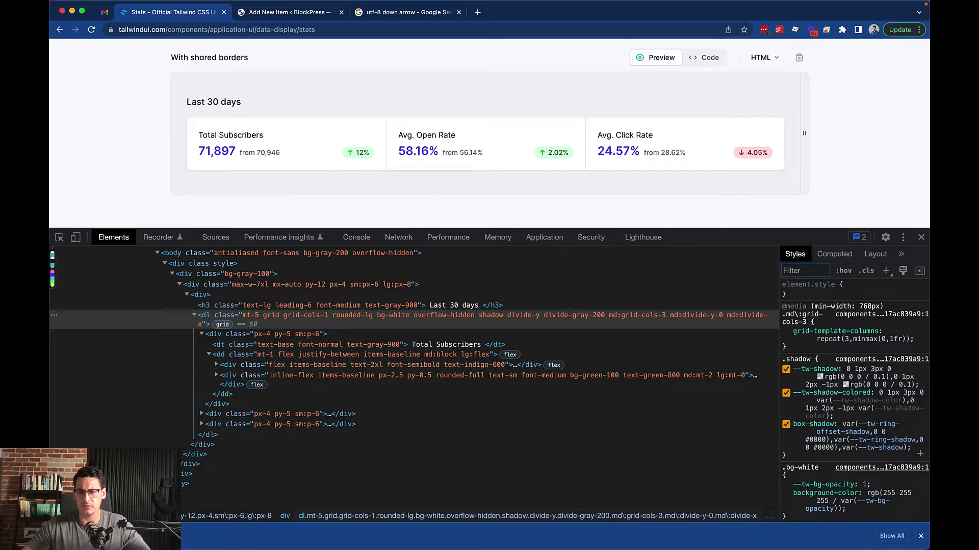
Set the border colour of the Total Subscribers card's innermost enclosing group to Cyan bluish grey.
key("ctrl+Tab")
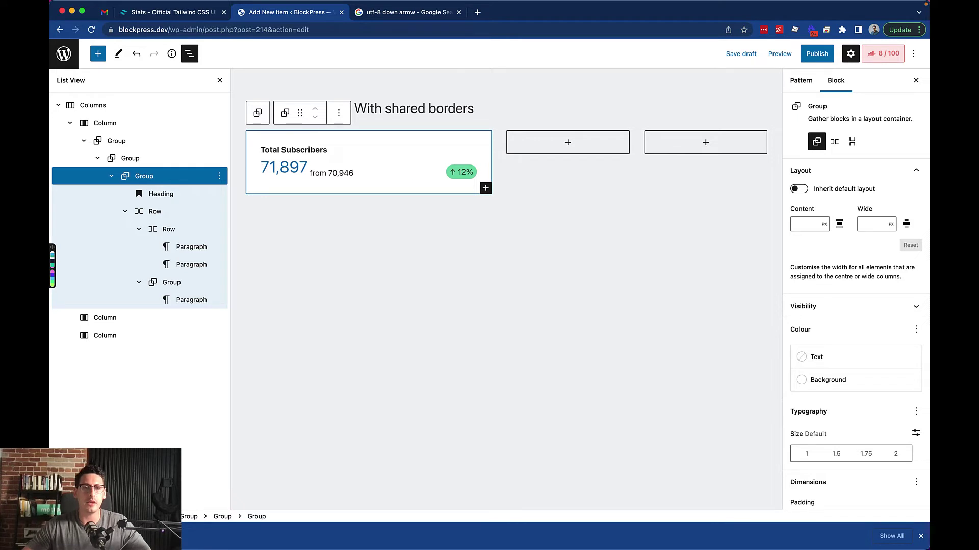
scroll(857, 300, "down", 5)
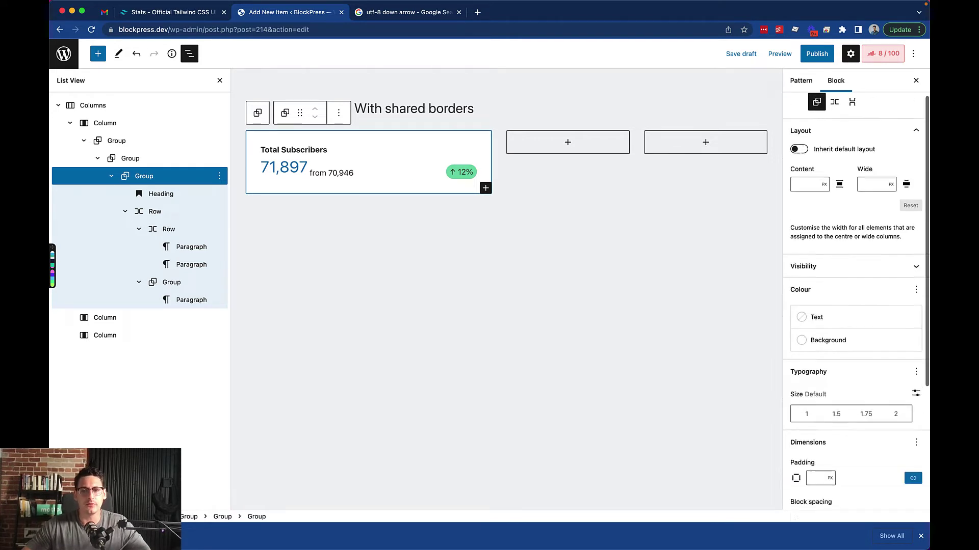
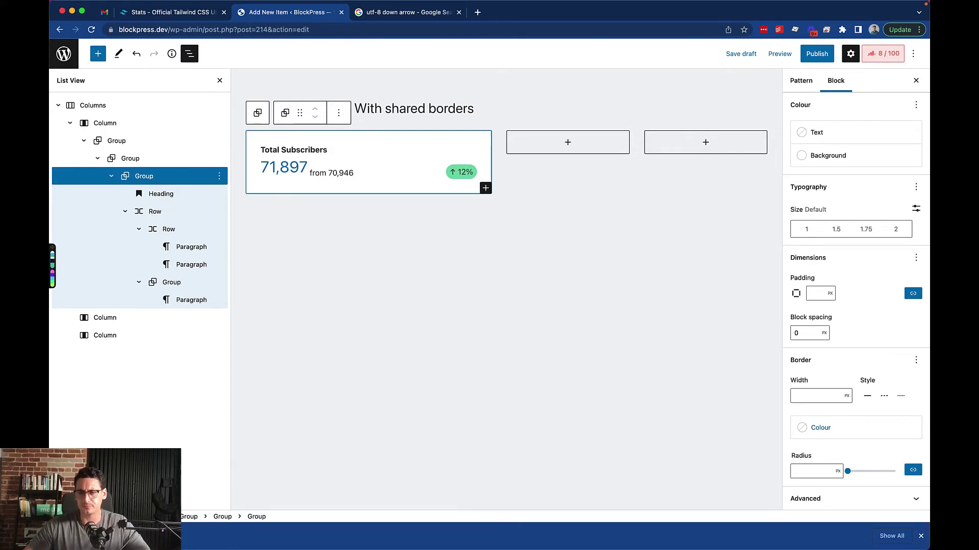
left_click(820, 428)
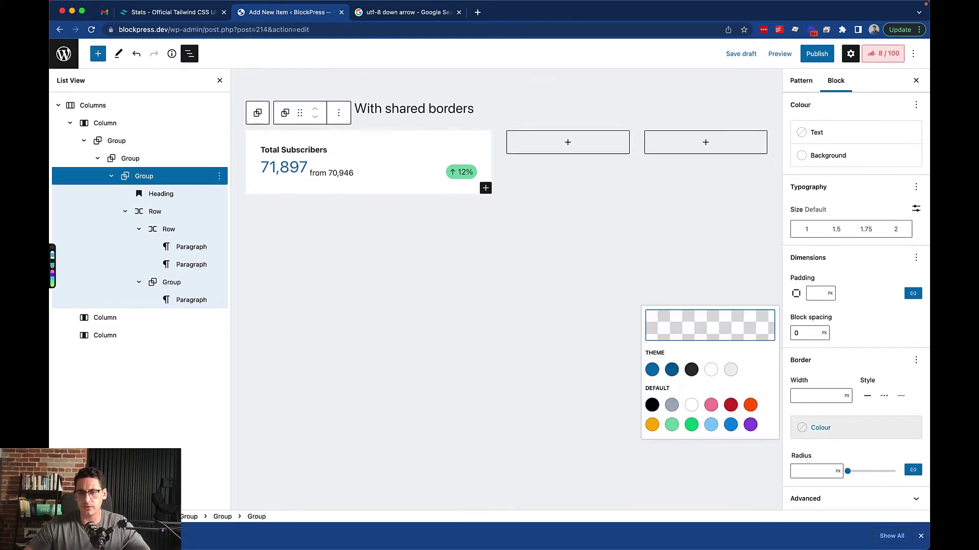
left_click(730, 369)
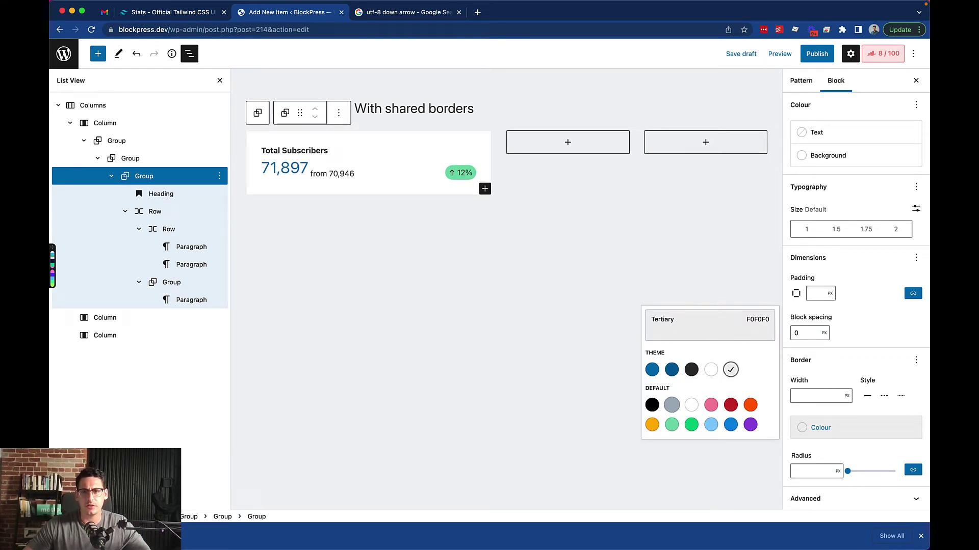
left_click(672, 406)
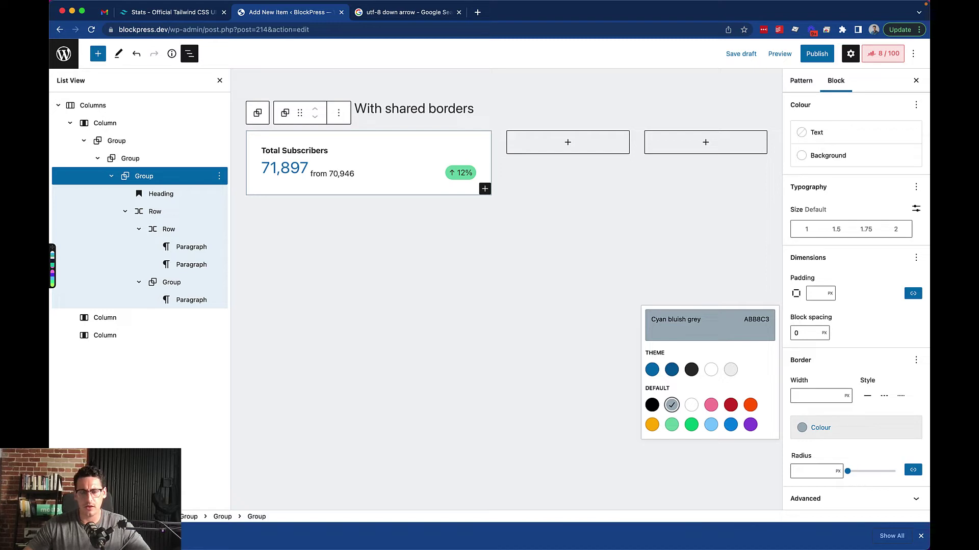
left_click(369, 189)
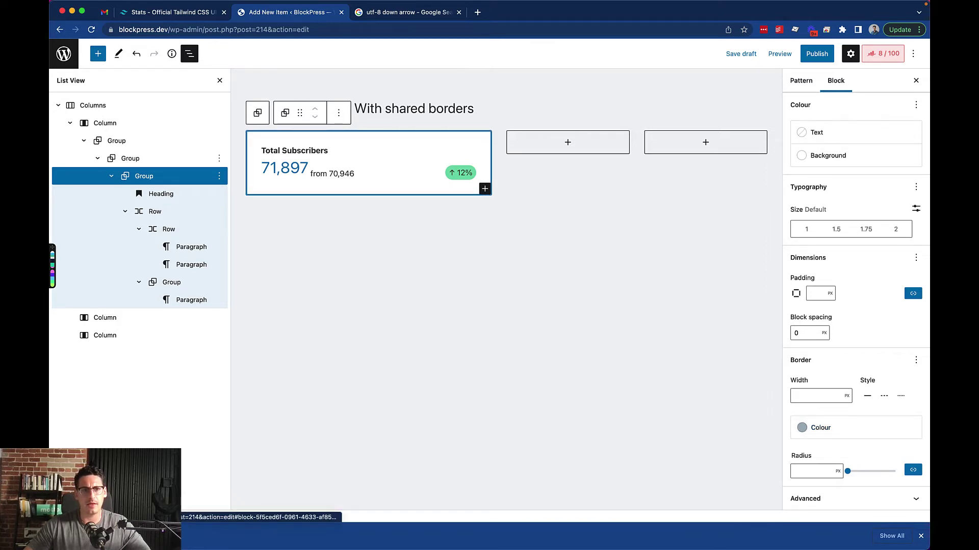
Move the Total Subscribers card group out of its two enclosing groups directly into the first column, and remove the emptied groups.
left_click_drag(122, 158, 112, 127)
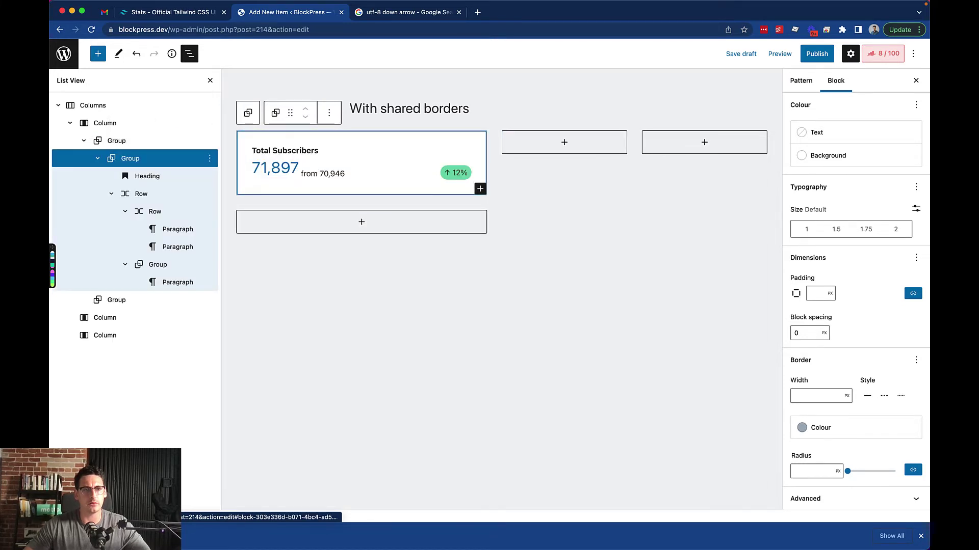
left_click(97, 158)
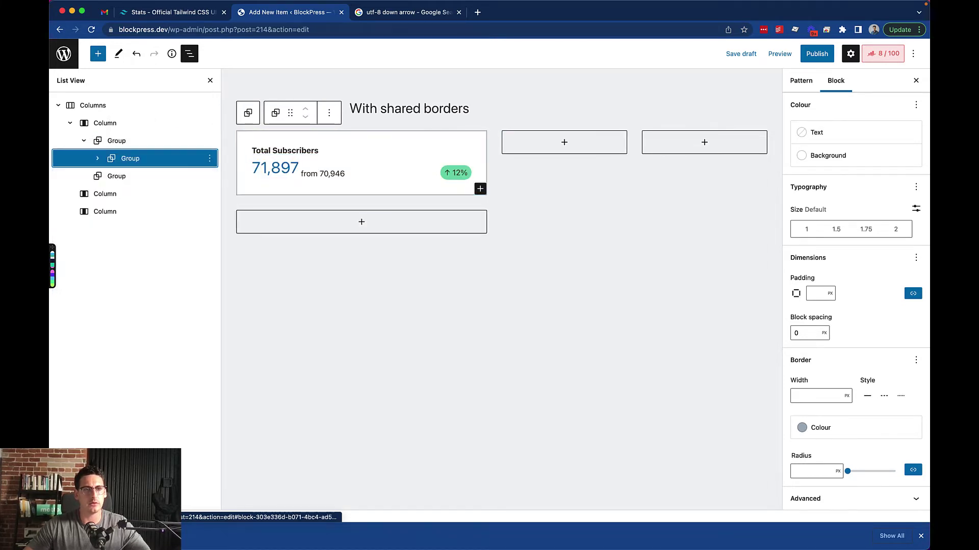
left_click(210, 176)
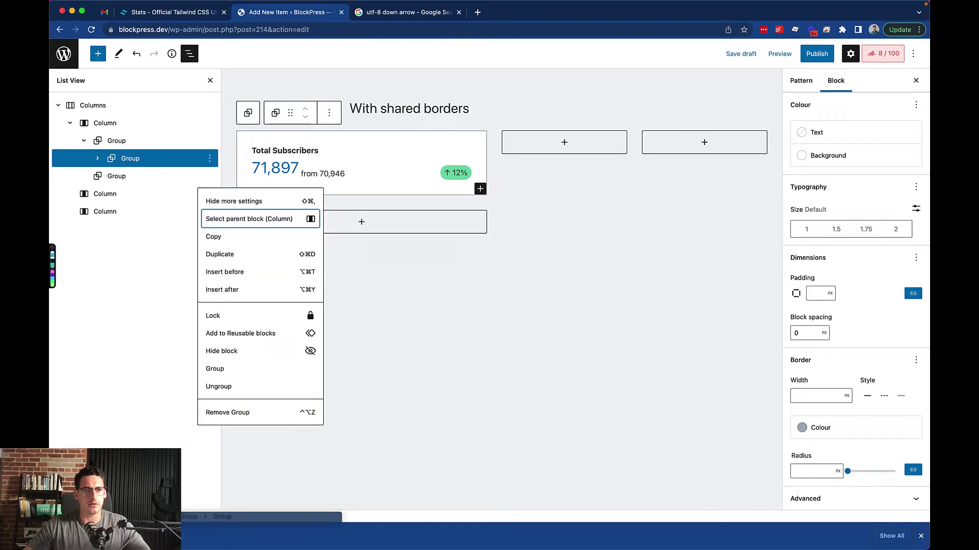
left_click(219, 412)
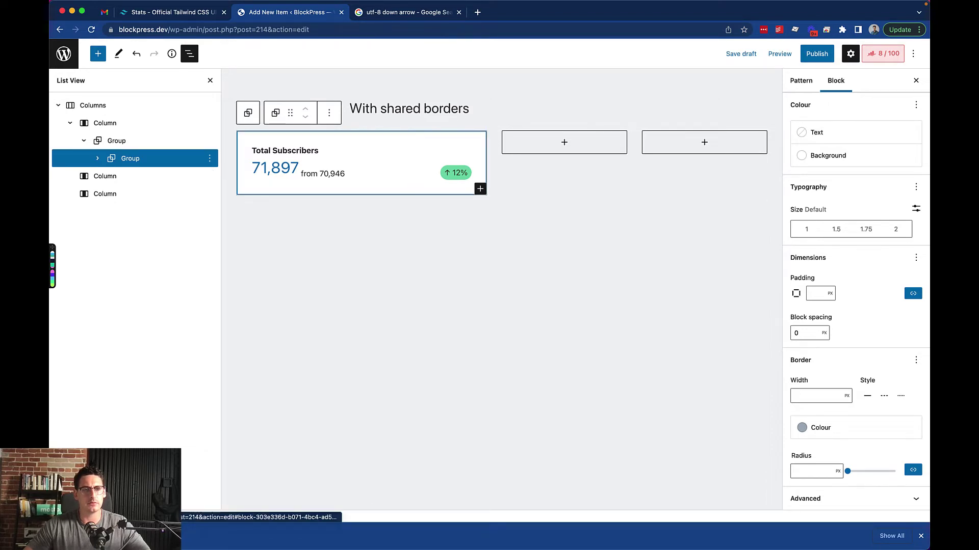
left_click_drag(130, 158, 127, 131)
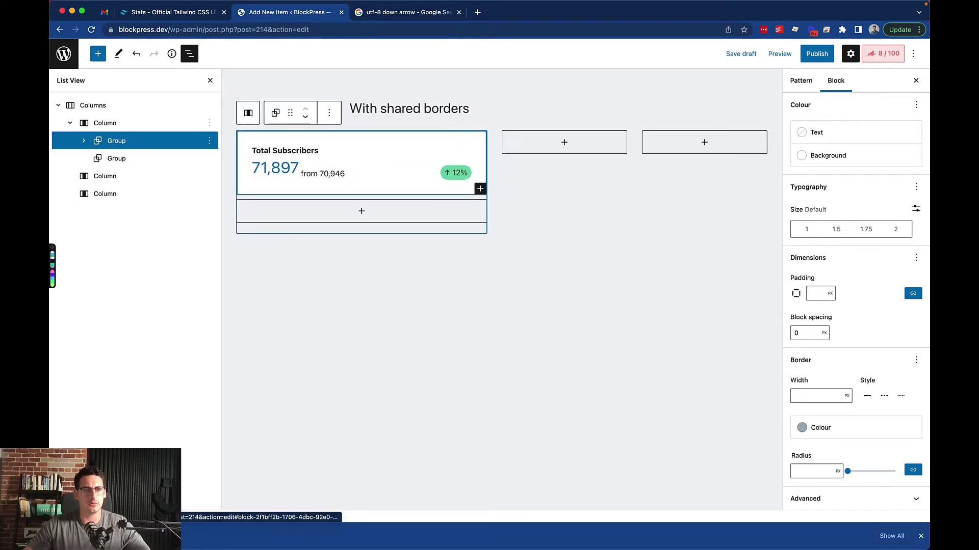
left_click(209, 158)
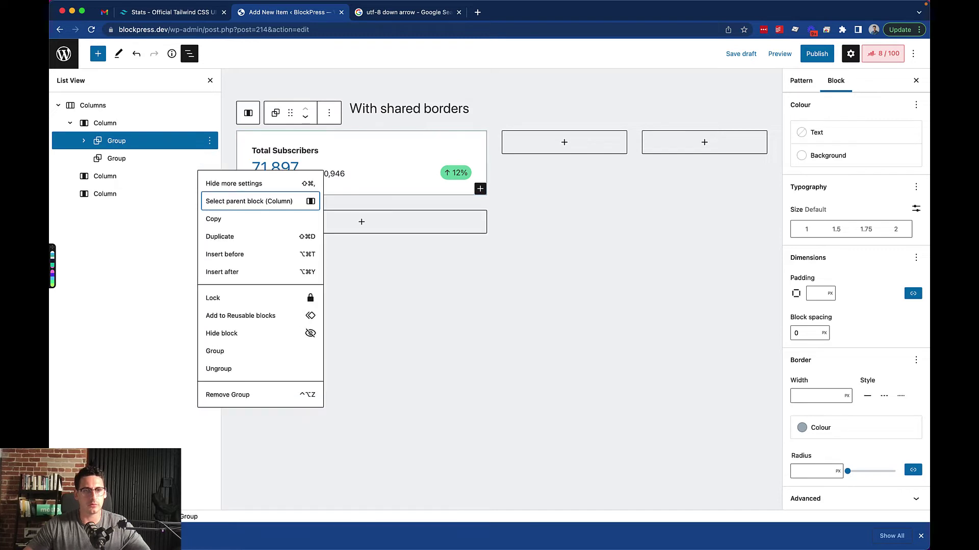
left_click(227, 395)
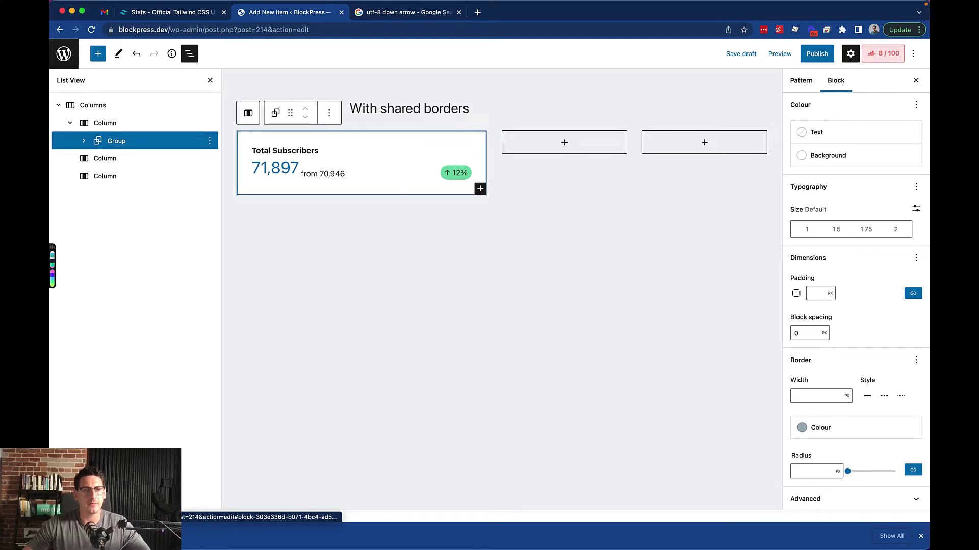
Move the card's Heading and outer Row out of their group directly into the first column, and remove the emptied group.
left_click(83, 141)
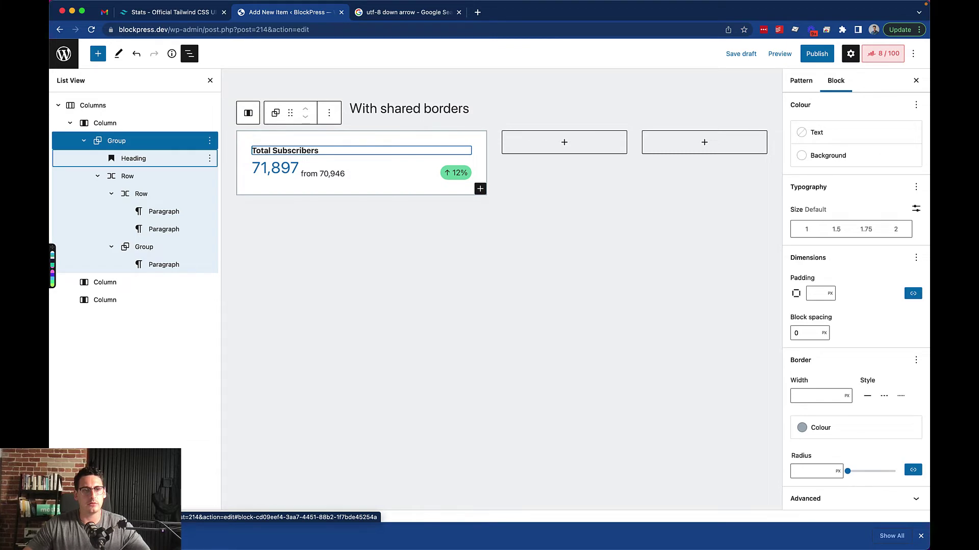
left_click(133, 158)
left_click(127, 176, "shift")
left_click_drag(128, 175, 133, 130)
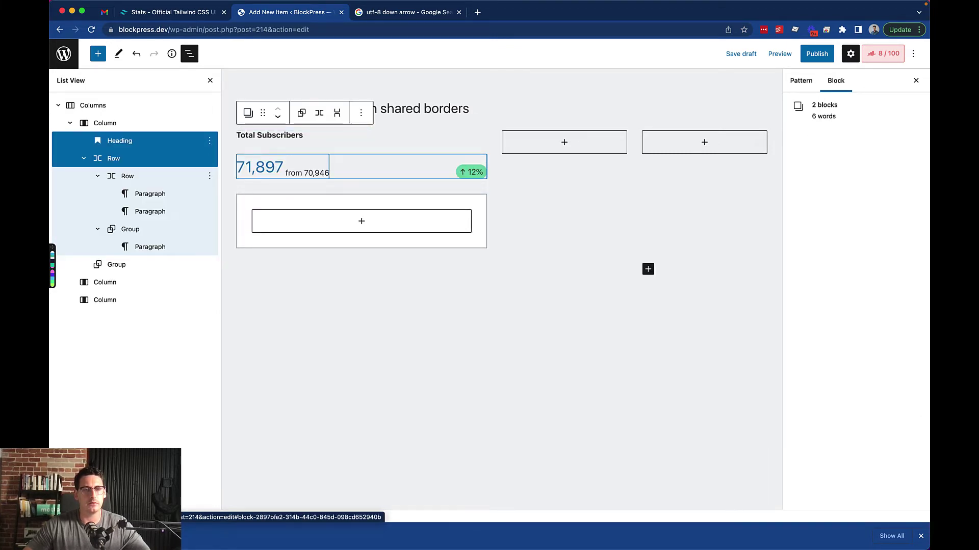
left_click(128, 177)
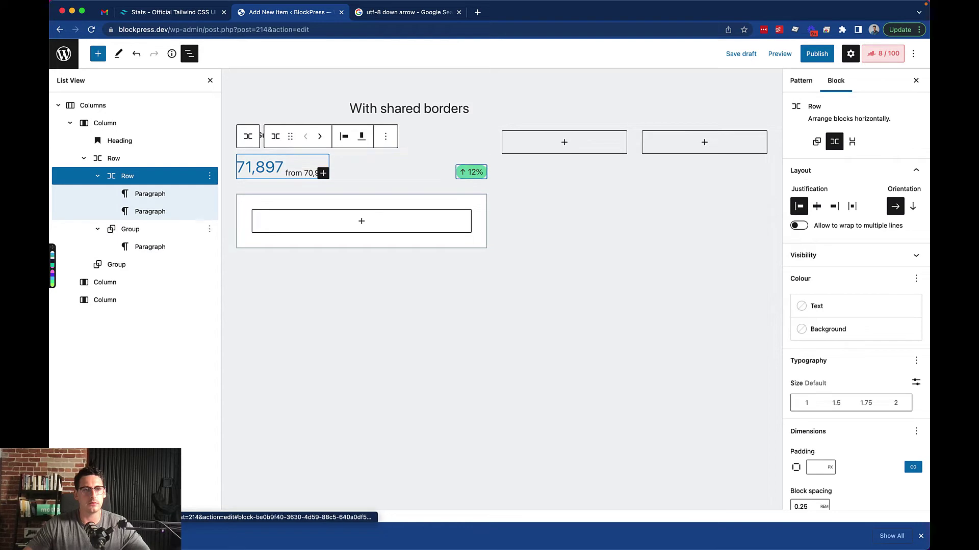
left_click(153, 265)
left_click(209, 265)
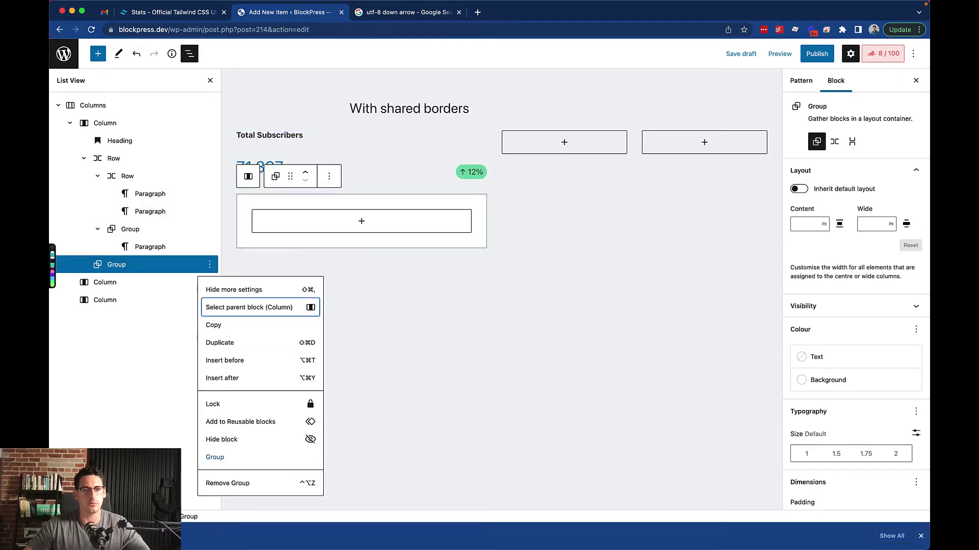
left_click(227, 483)
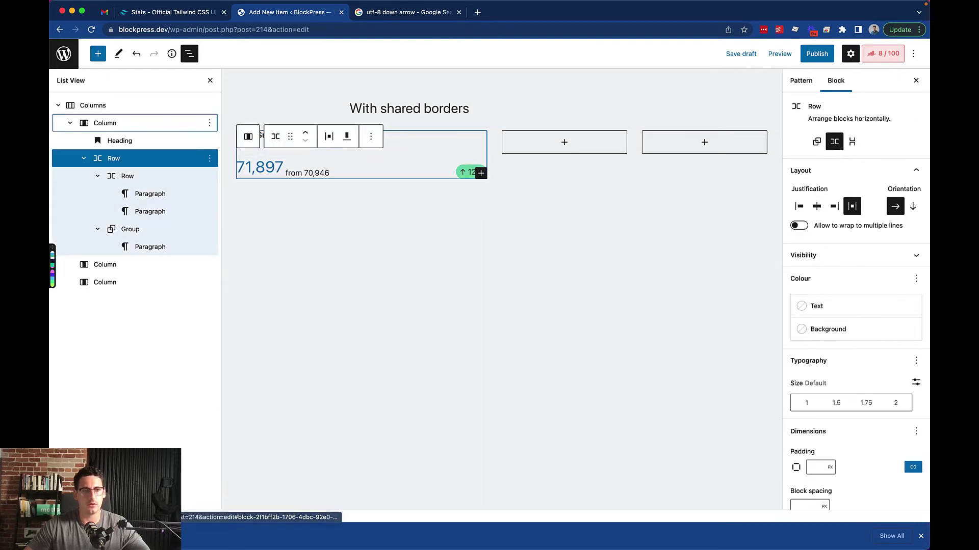
Set the background colour of the first column to the theme's Background (FFFFFF).
left_click(105, 123)
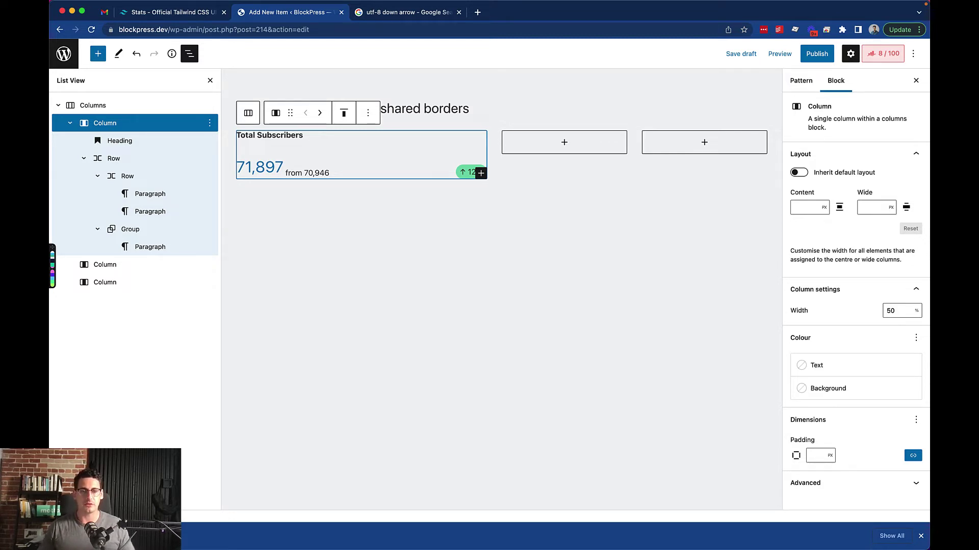
left_click(827, 389)
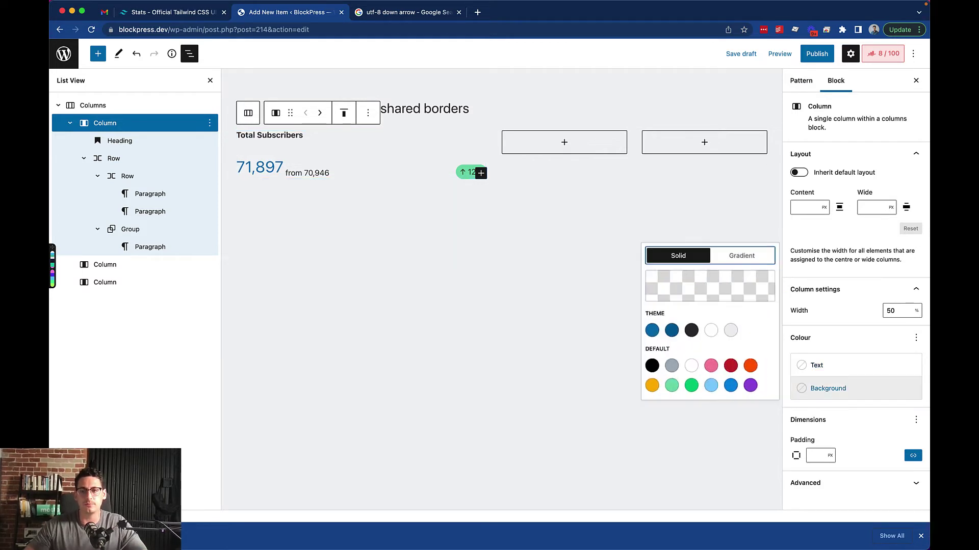
left_click(710, 331)
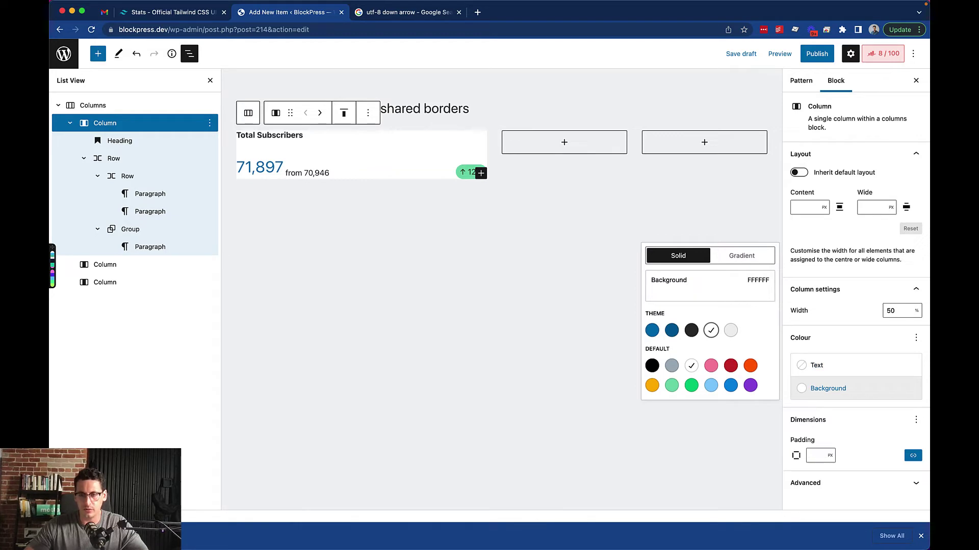
Check the Total Subscribers card's padding in the Tailwind UI reference, and set the first column's padding to 1.5 rem.
left_click(178, 11)
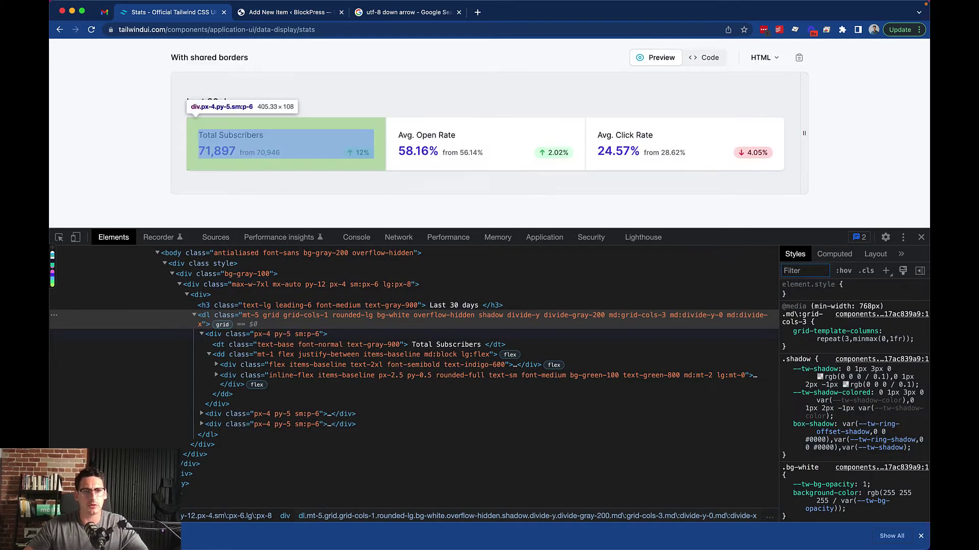
left_click(291, 334)
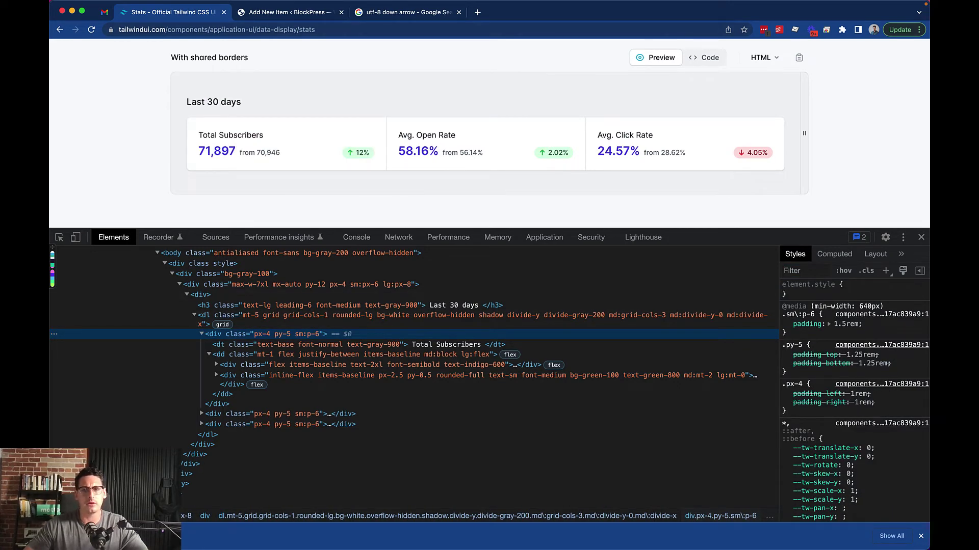
key("ctrl+Tab")
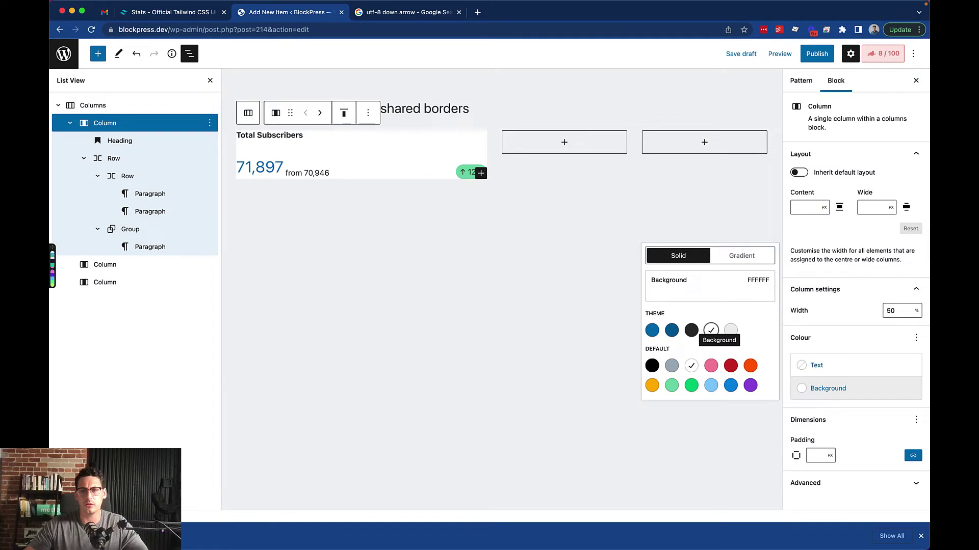
left_click(829, 455)
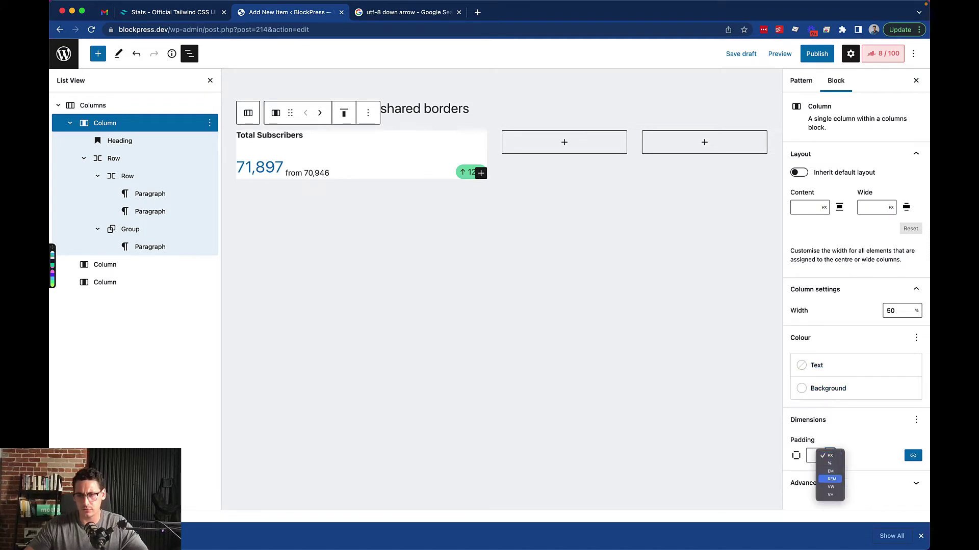
left_click(832, 479)
type("1.5")
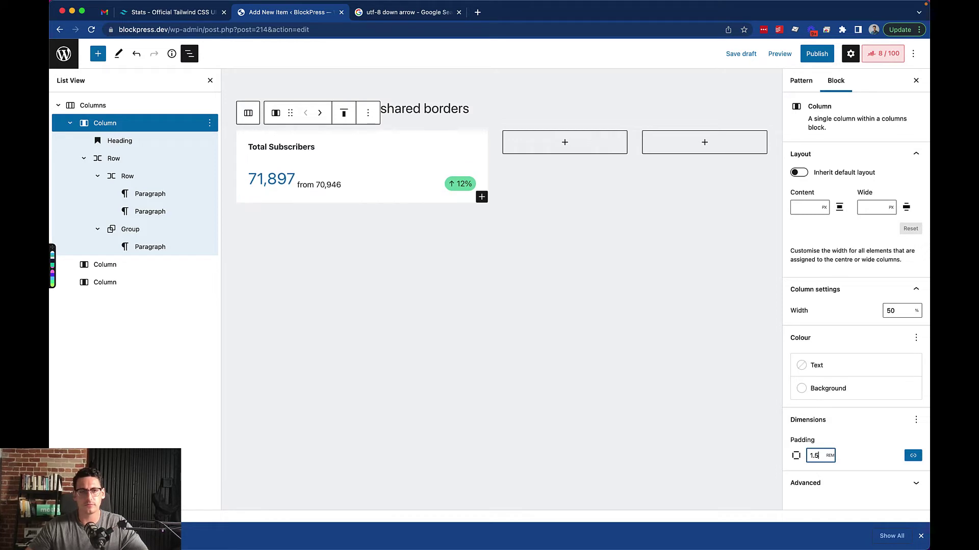
left_click(827, 388)
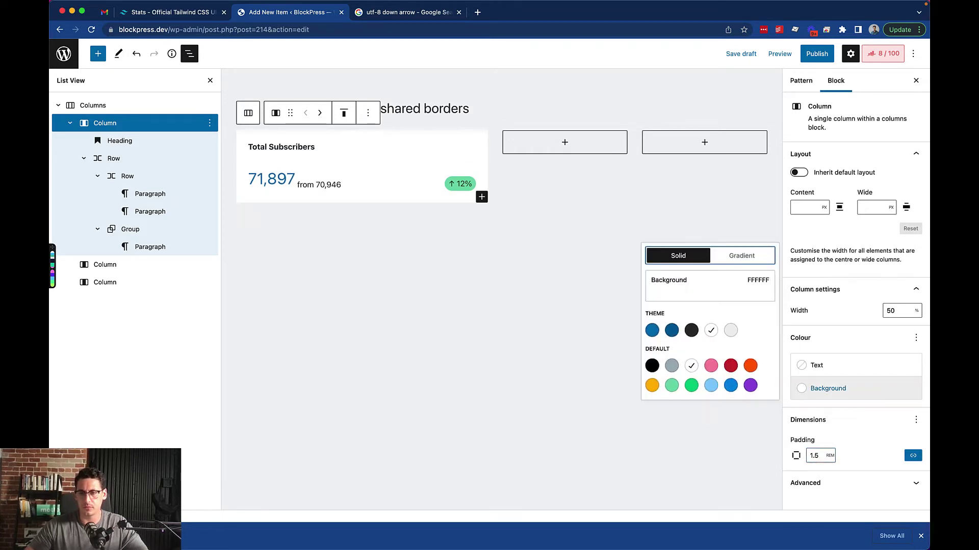
key("Escape")
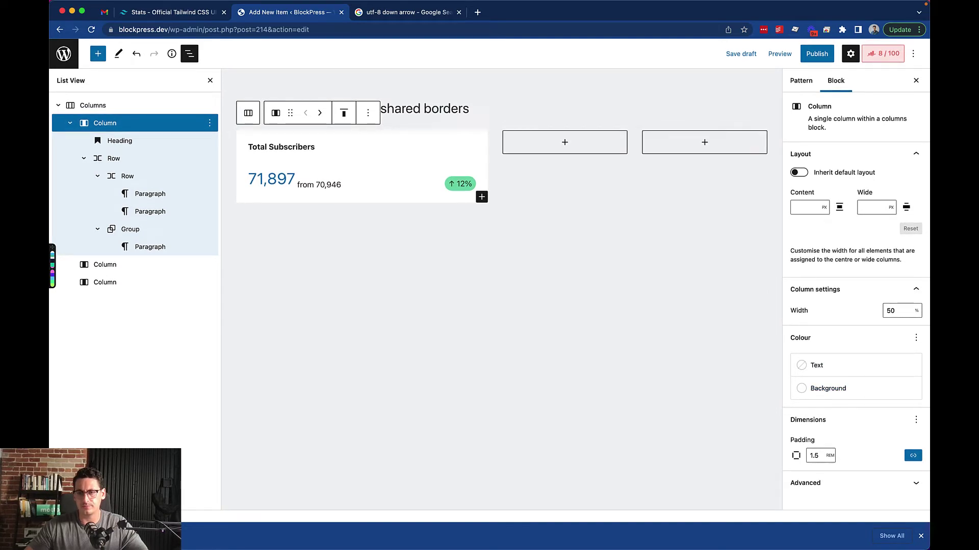
left_click(916, 338)
left_click(916, 338)
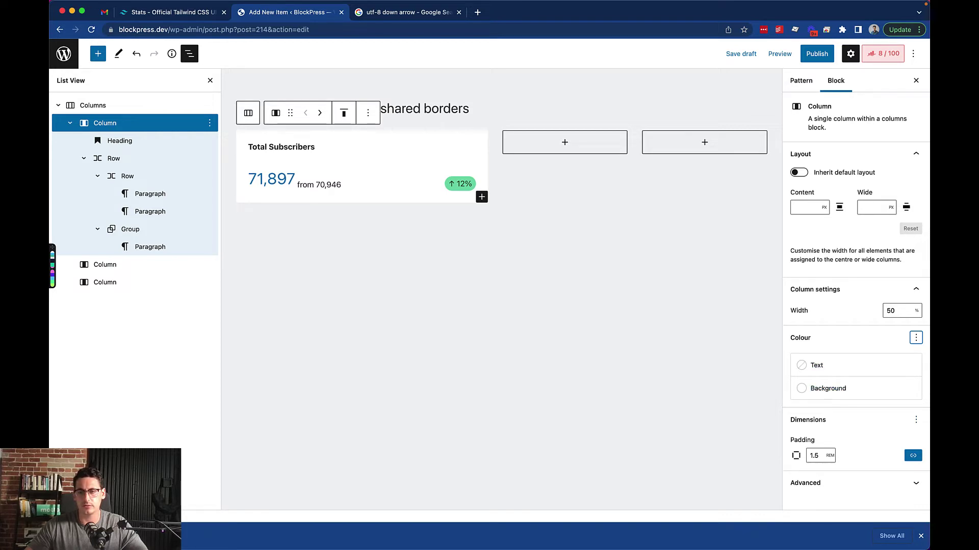
left_click(916, 420)
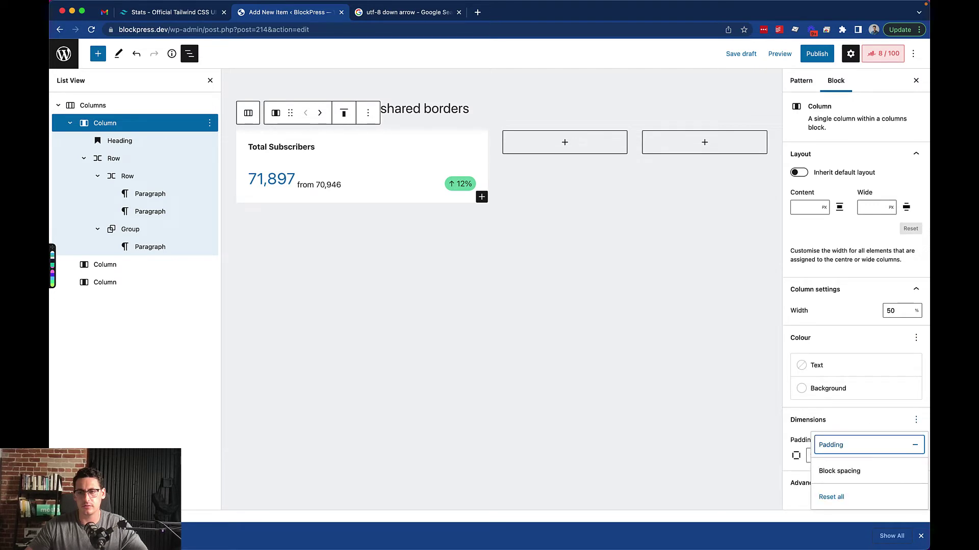
key("Escape")
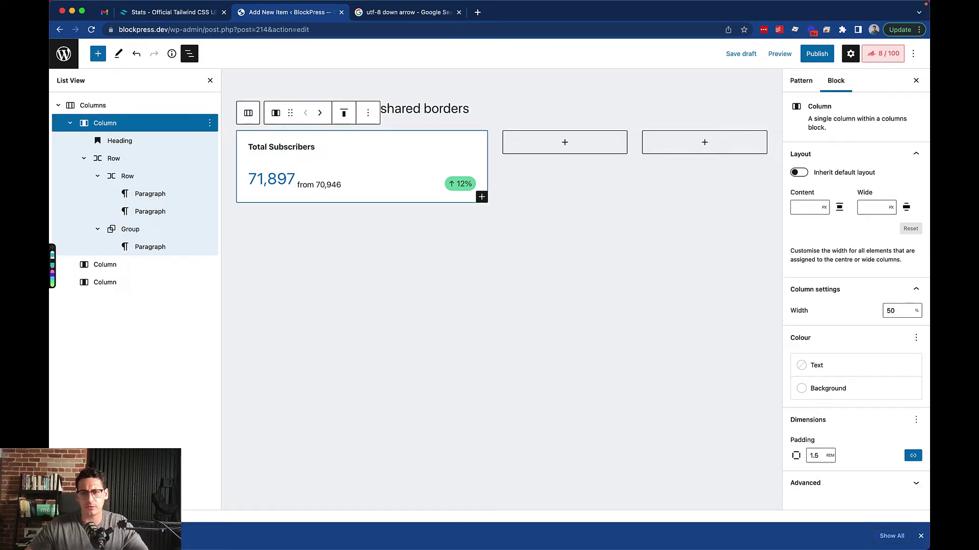
Add the block spacing option to the first column's dimensions and set it to 0 px.
left_click(916, 420)
left_click(839, 471)
scroll(839, 470, "down", 1)
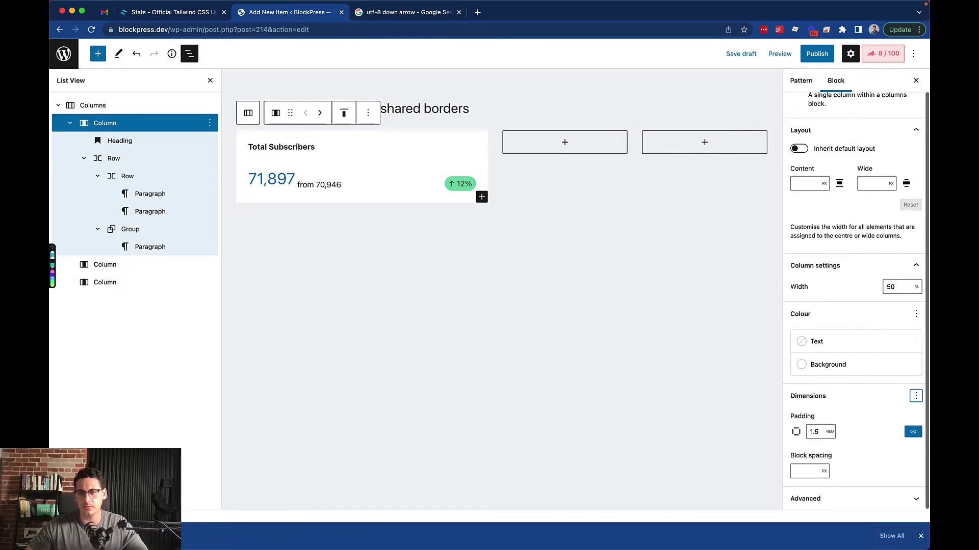
left_click(805, 472)
type("0")
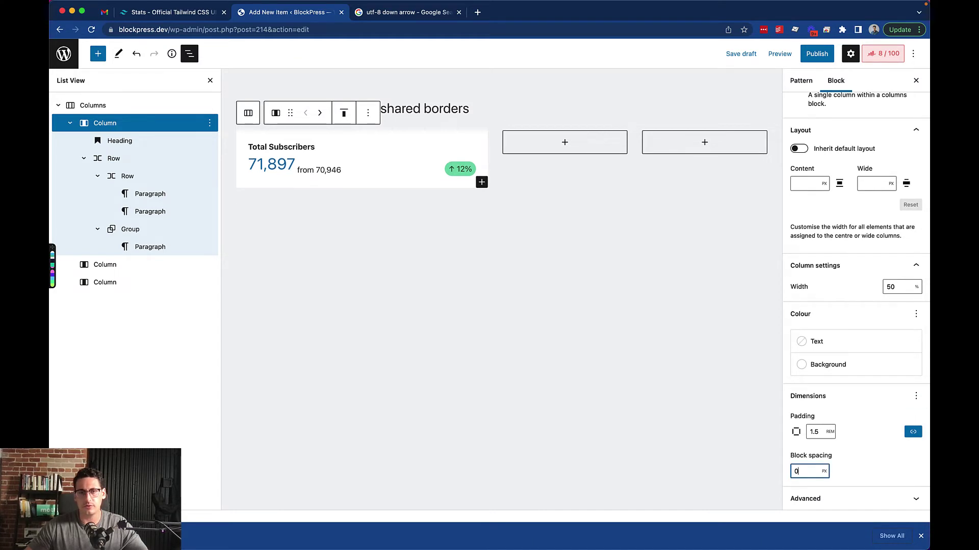
key("Tab")
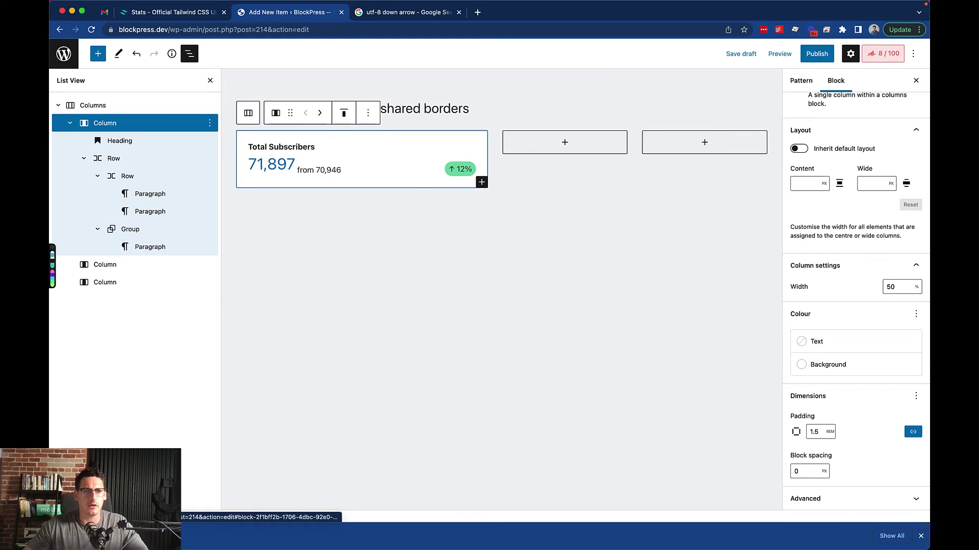
Replace the two empty columns with copies of the Total Subscribers column, and save the draft.
left_click(105, 123)
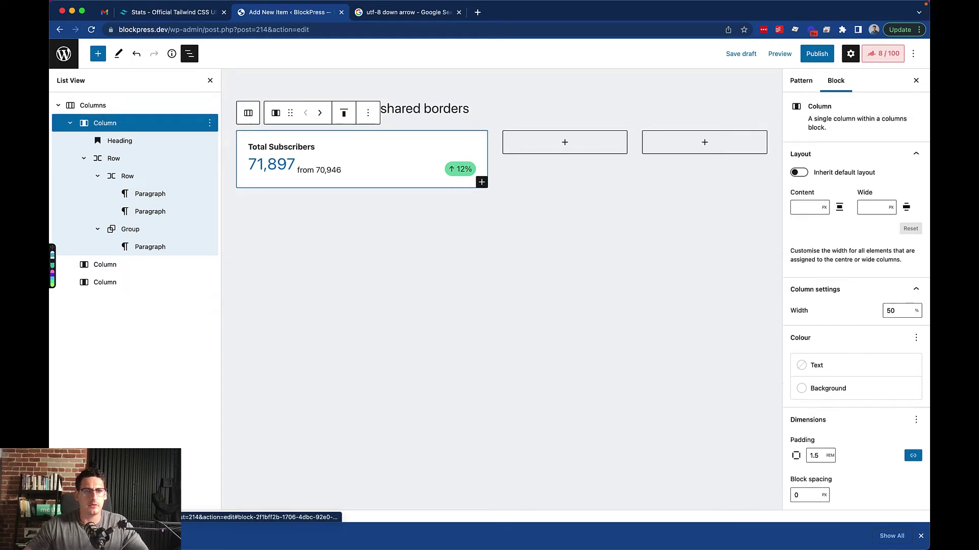
left_click(105, 265)
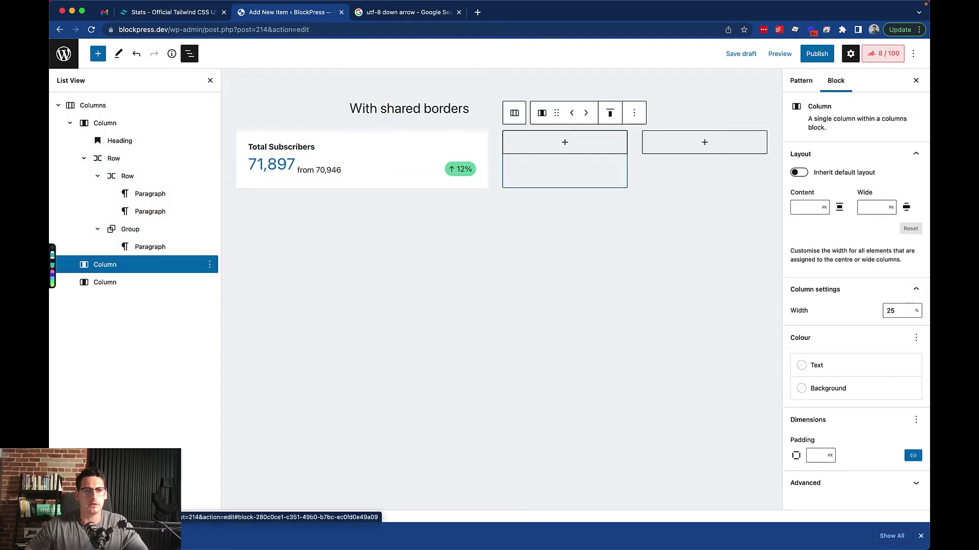
key("super+v")
left_click(105, 282)
left_click(105, 282)
key("super+v")
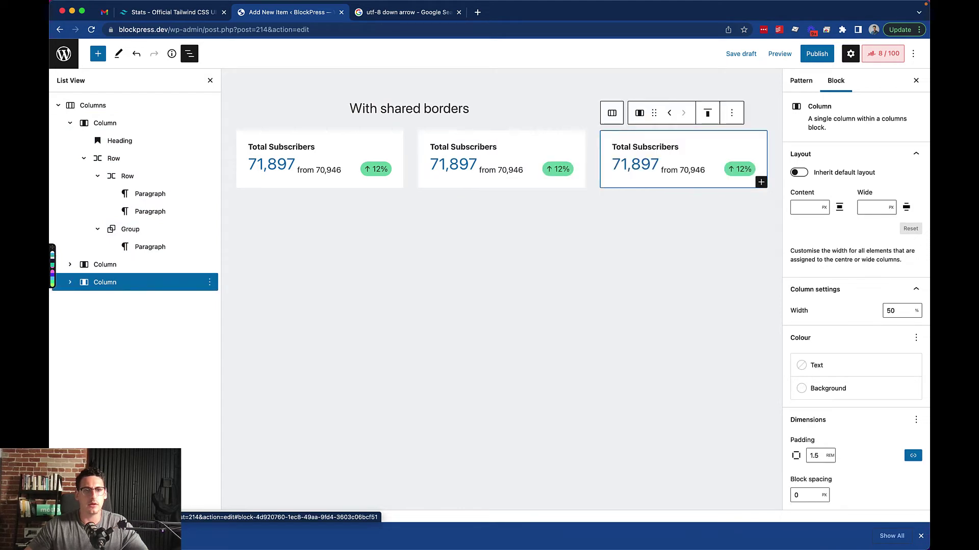
key("super+s")
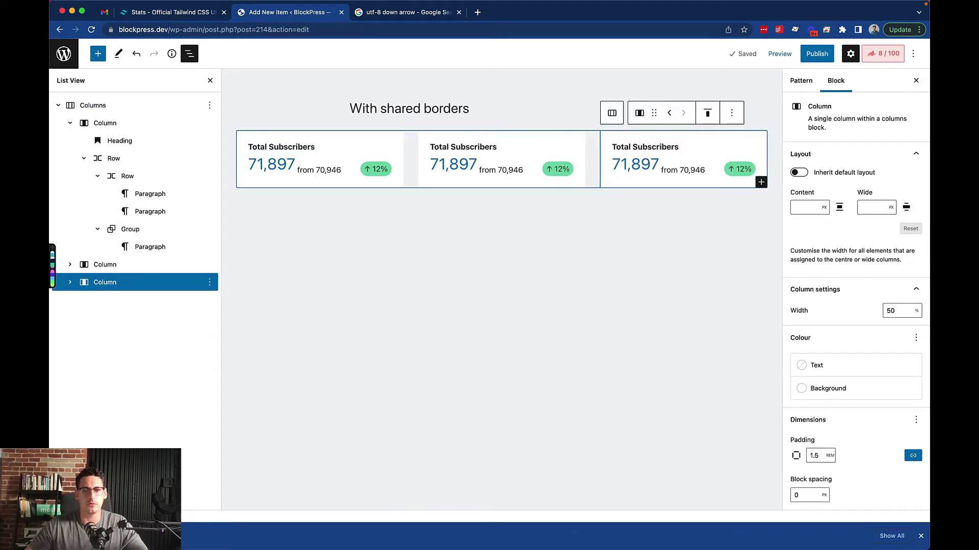
Collapse the first column in the block outline and select the parent Columns block.
left_click(70, 123)
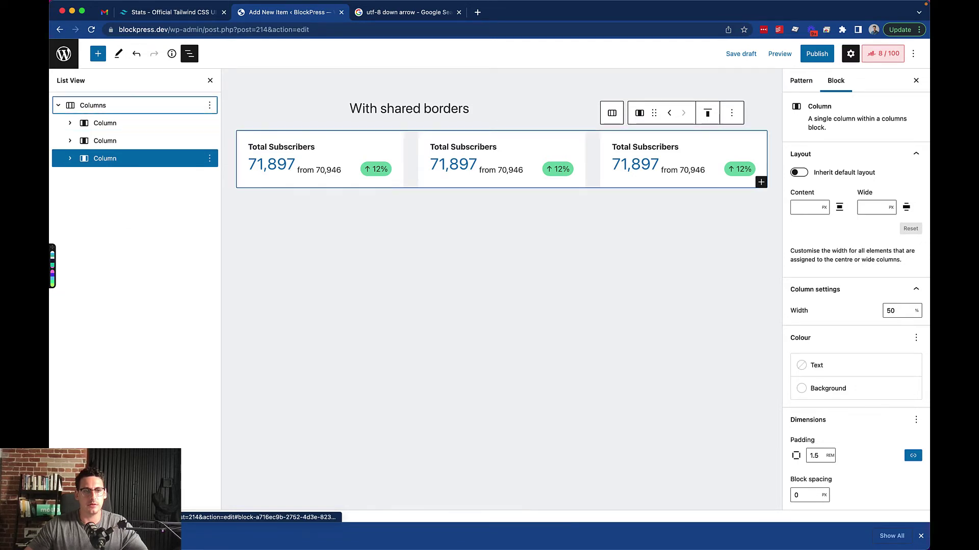
left_click(93, 106)
scroll(856, 327, "down", 2)
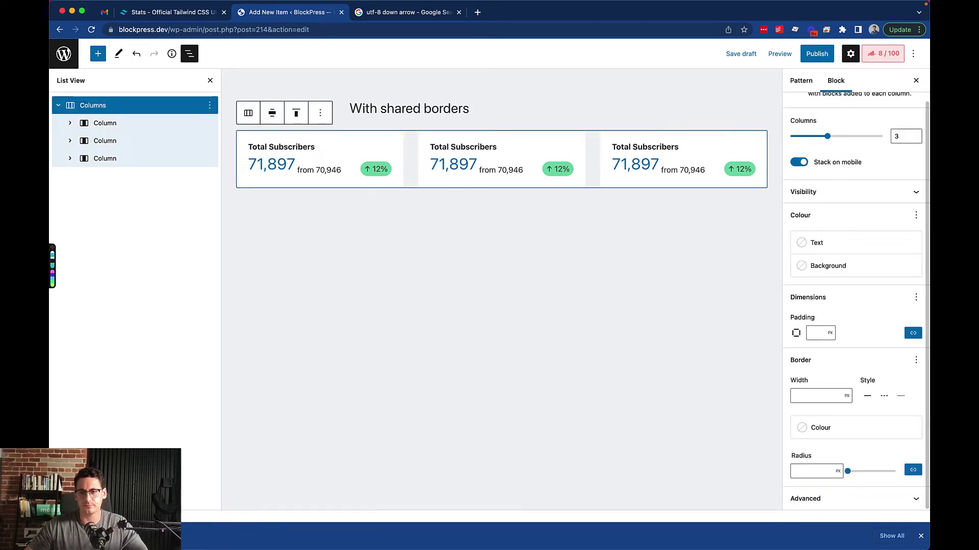
Add the margin option to the Columns block's dimensions and set it to 0 px.
left_click(915, 297)
key("Return")
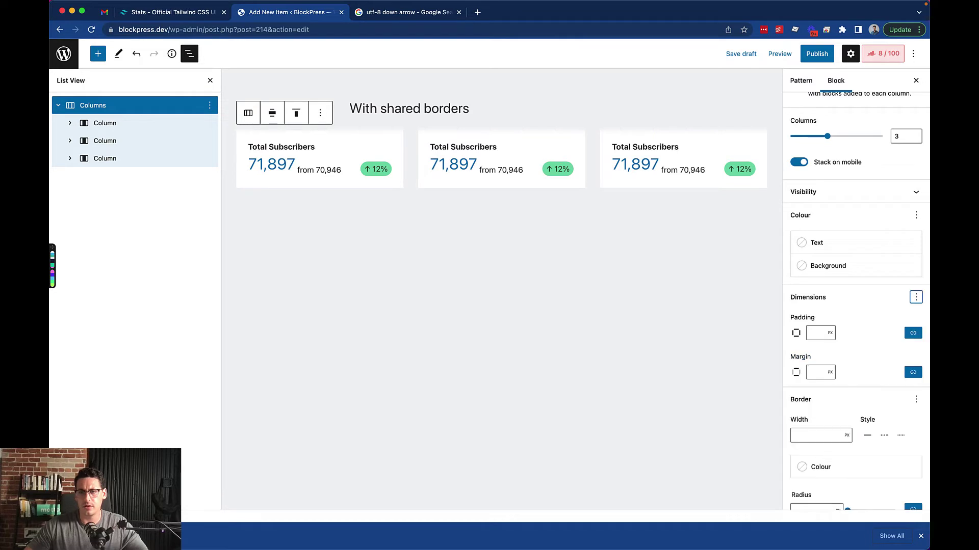
left_click(817, 372)
type("0")
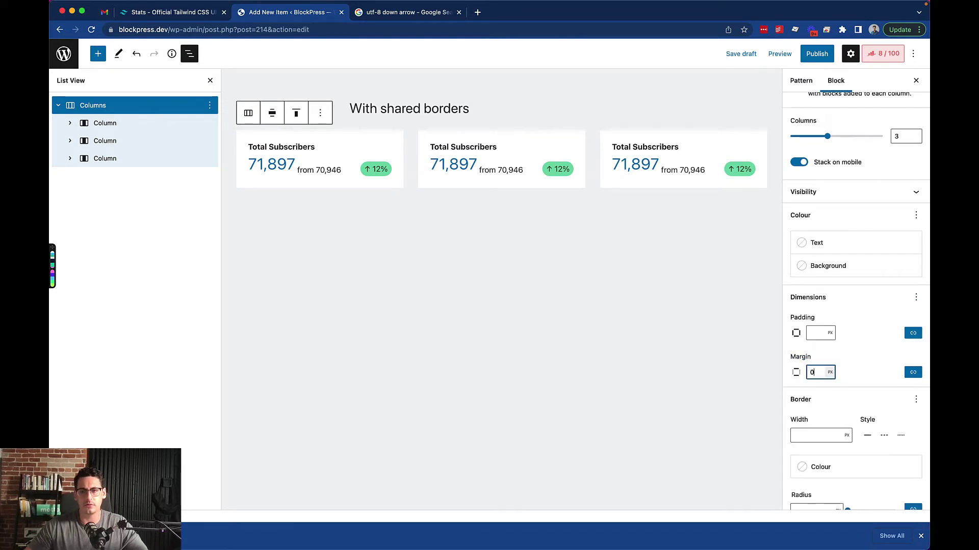
left_click(864, 373)
Clear the Columns block's margin value and remove the margin option from its dimensions.
left_click(916, 297)
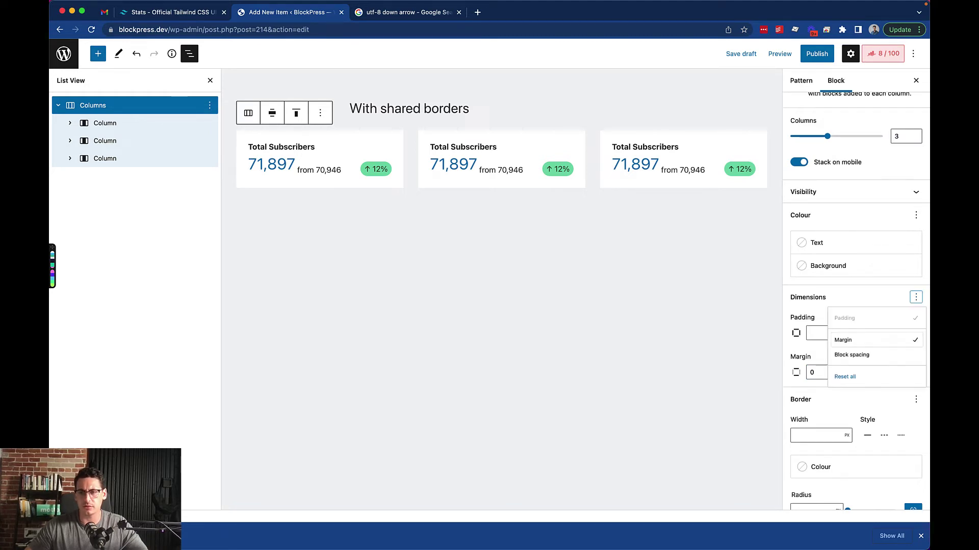
left_click(916, 297)
double_click(814, 373)
key("BackSpace")
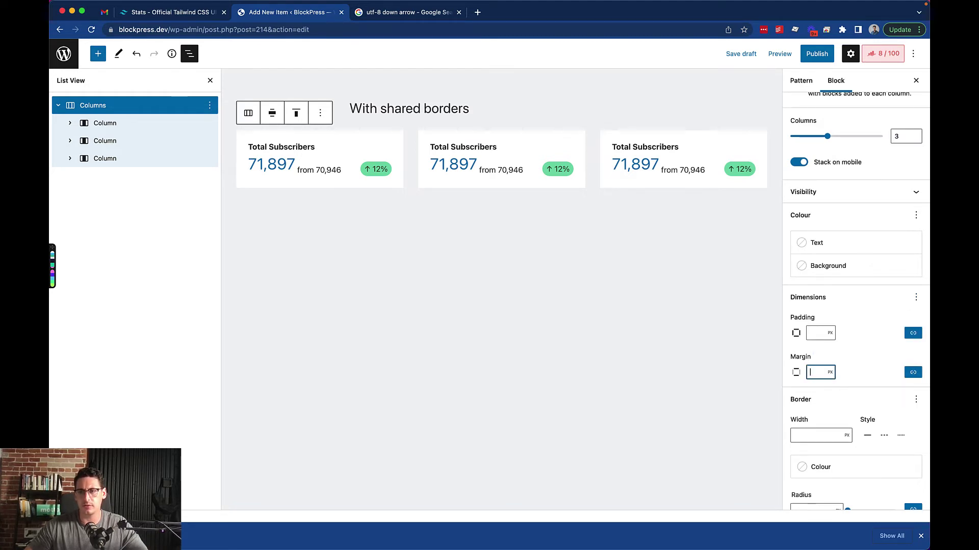
left_click(916, 297)
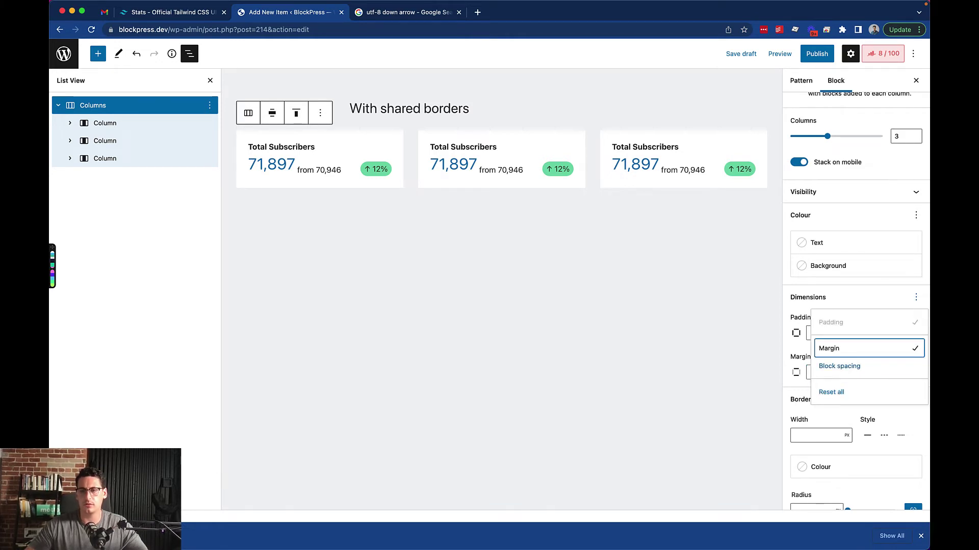
left_click(841, 348)
Add the block spacing option to the Columns block's dimensions and set it to 0 px.
left_click(916, 298)
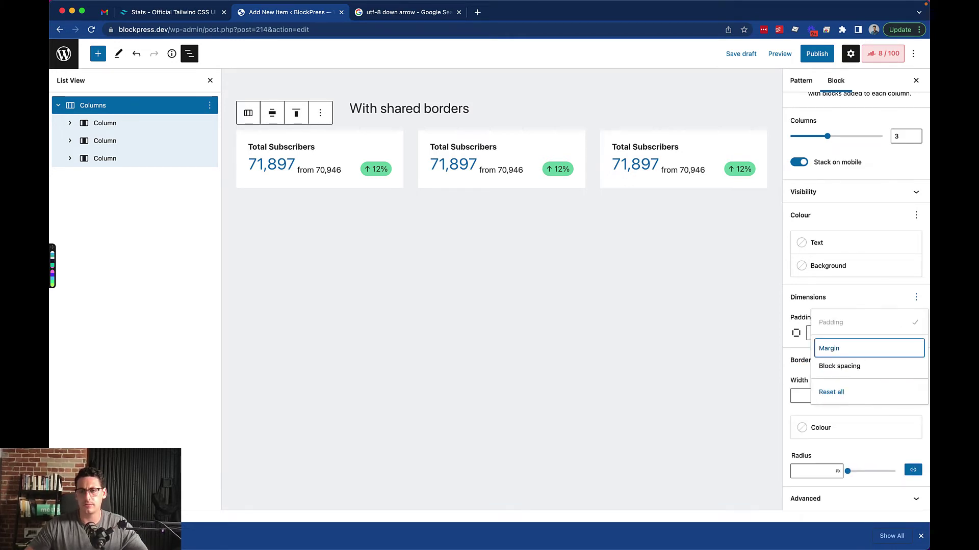
left_click(841, 367)
type("0")
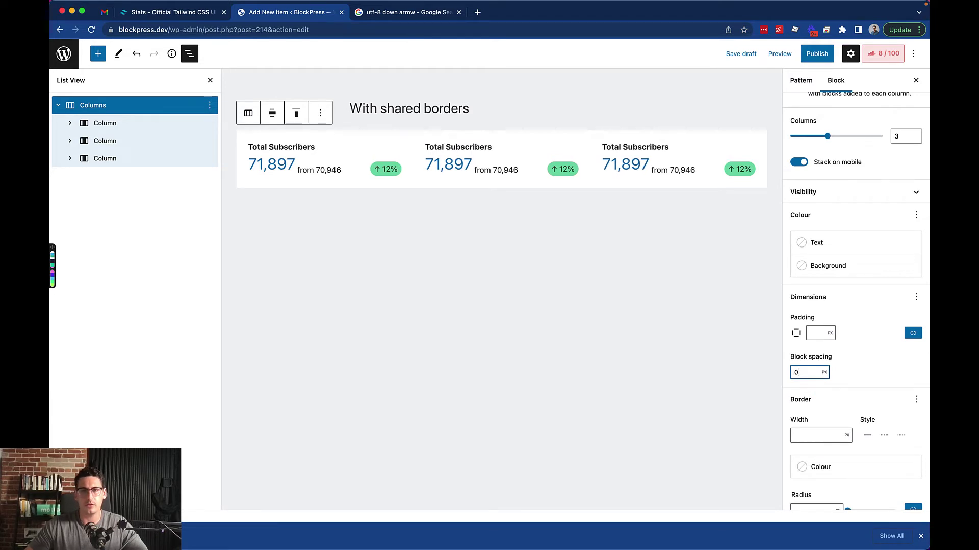
left_click(870, 370)
Give the Columns block a solid border in Cyan bluish grey (ABB8C3), and save the draft.
scroll(856, 300, "down", 3)
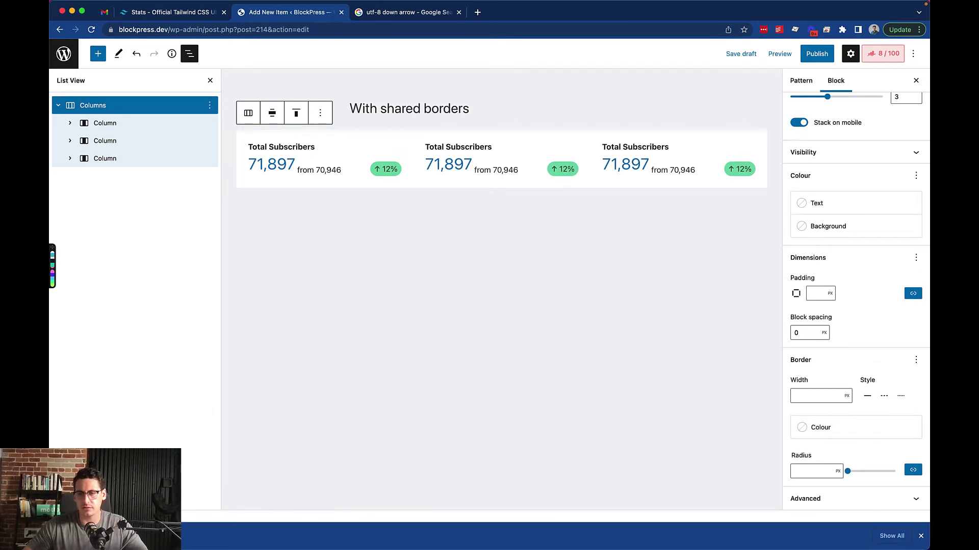
left_click(867, 396)
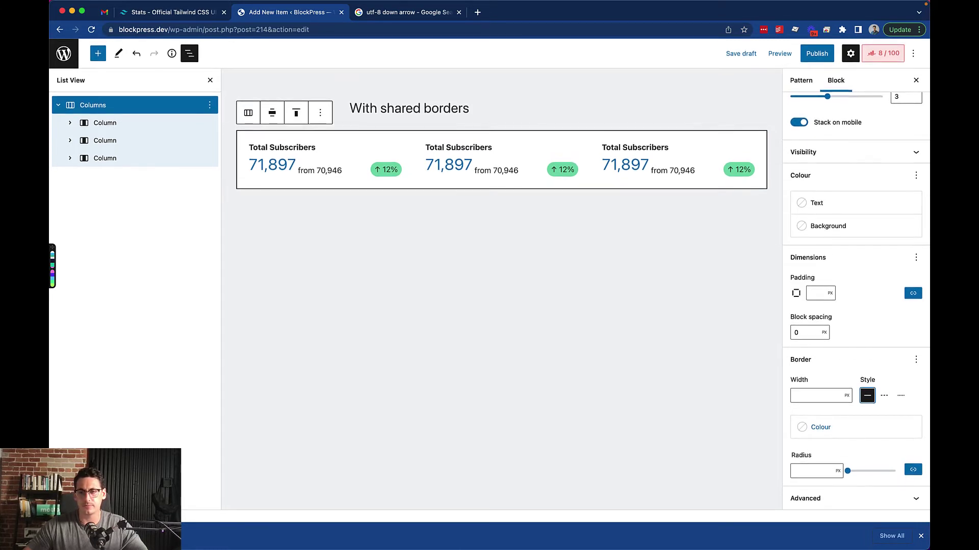
left_click(821, 427)
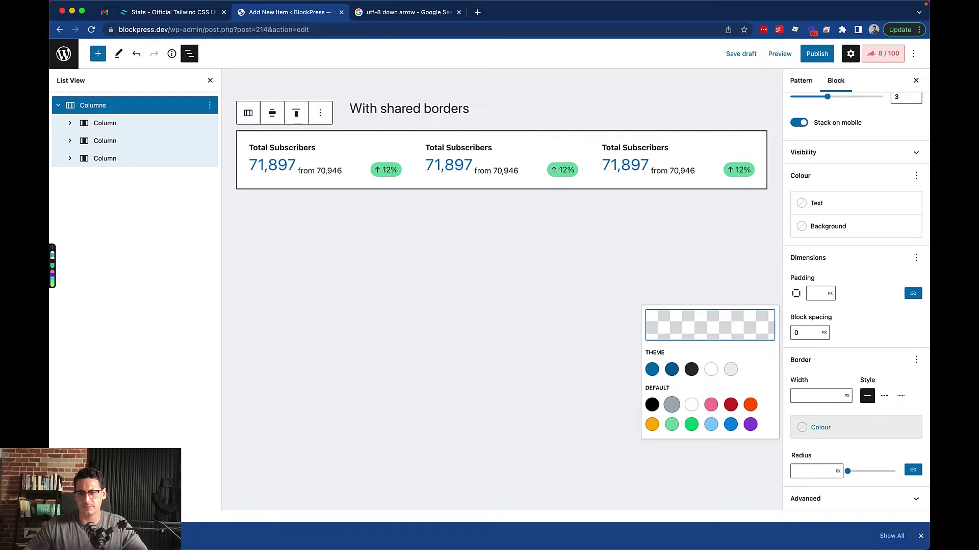
left_click(671, 405)
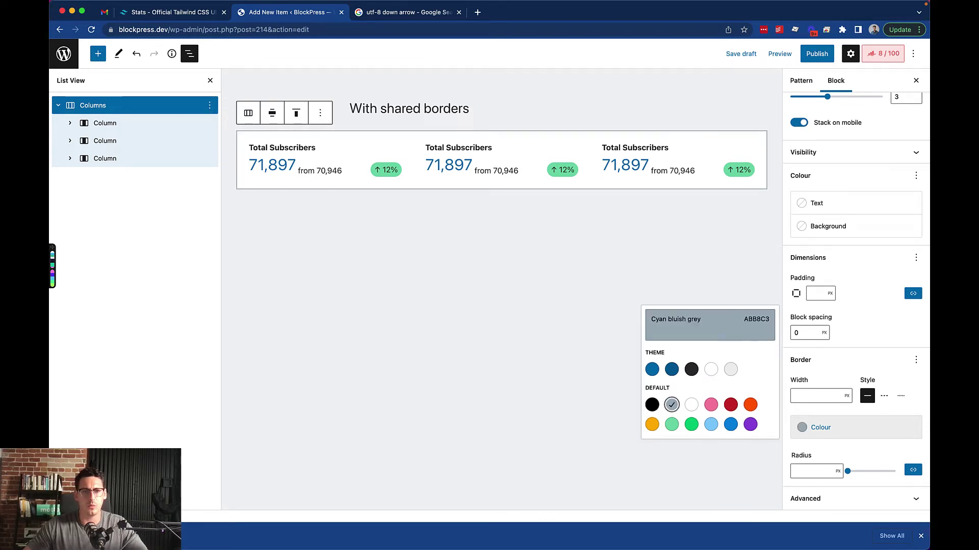
left_click(326, 148)
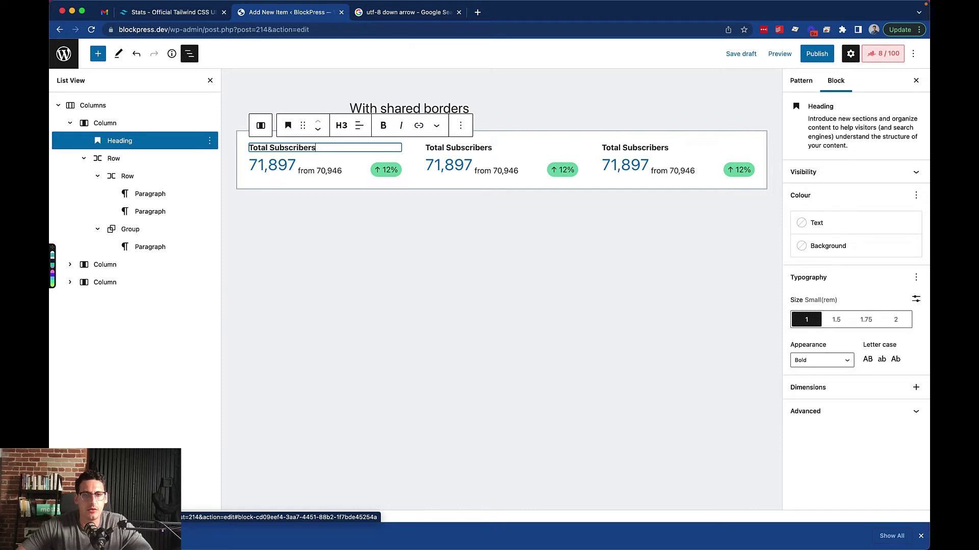
key("super+s")
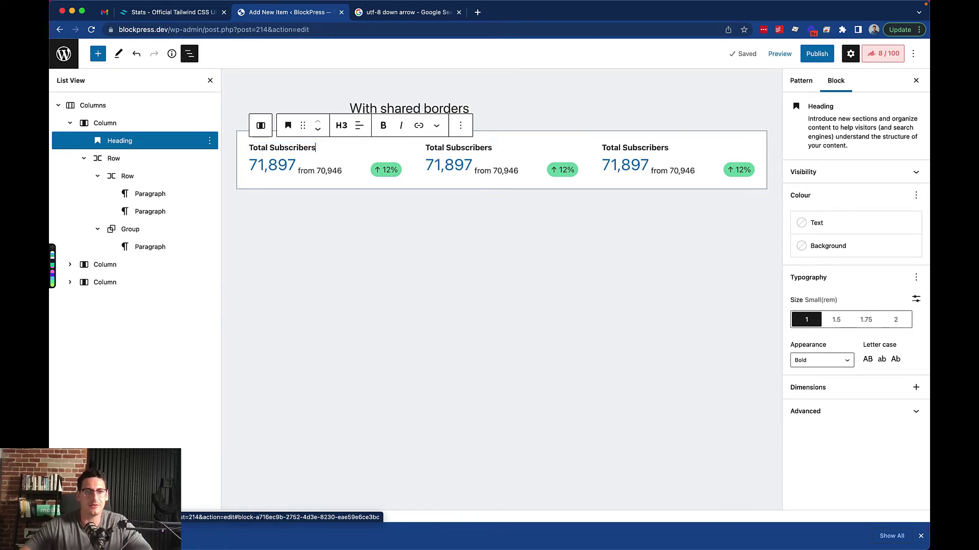
Check the dividers between the cards in the Tailwind UI "With shared borders" reference with the developer tools closed, and return to the pattern editor.
left_click(173, 12)
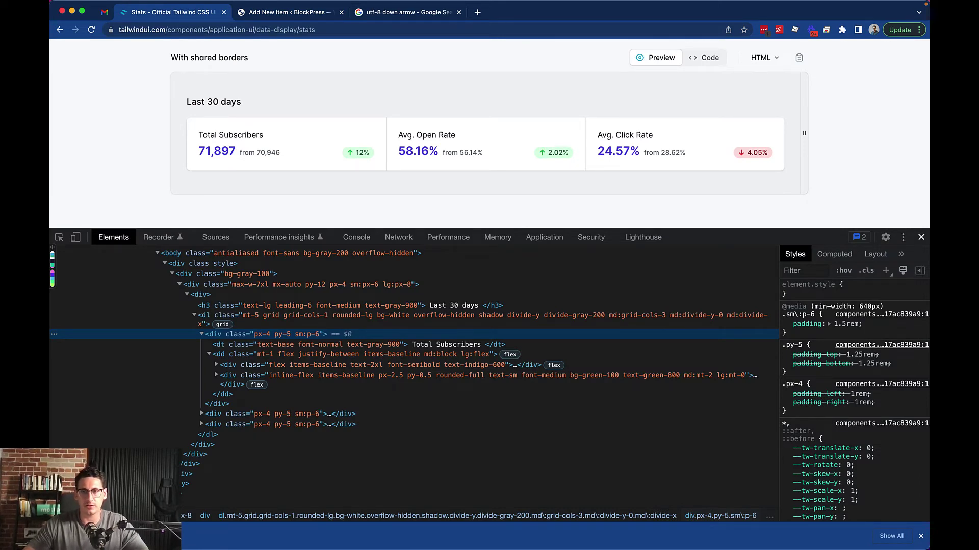
key("super+alt+i")
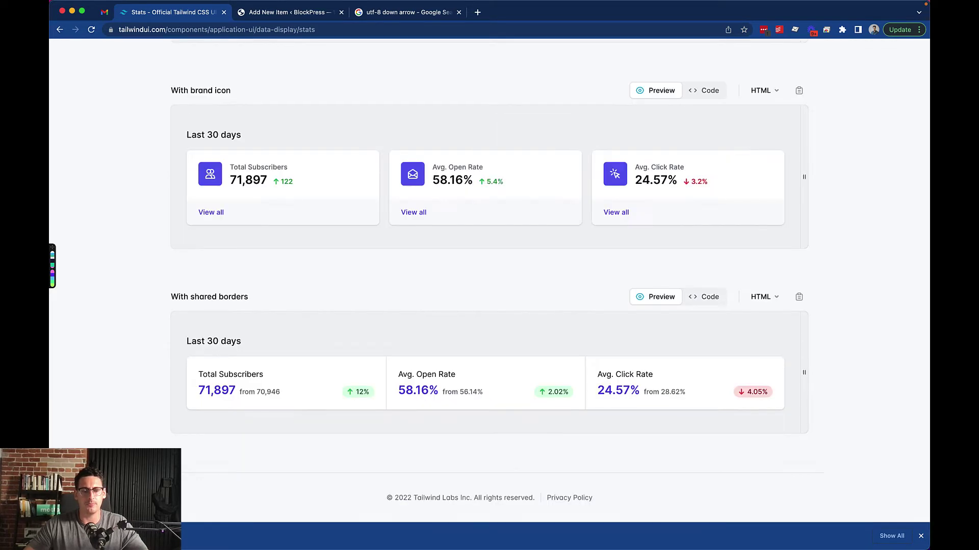
left_click(289, 13)
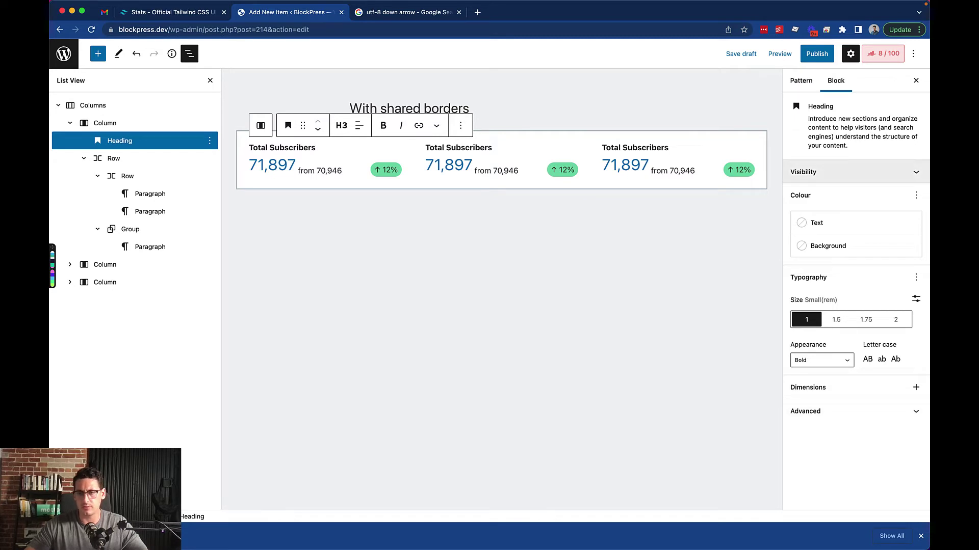
left_click(857, 172)
scroll(856, 204, "up", 2)
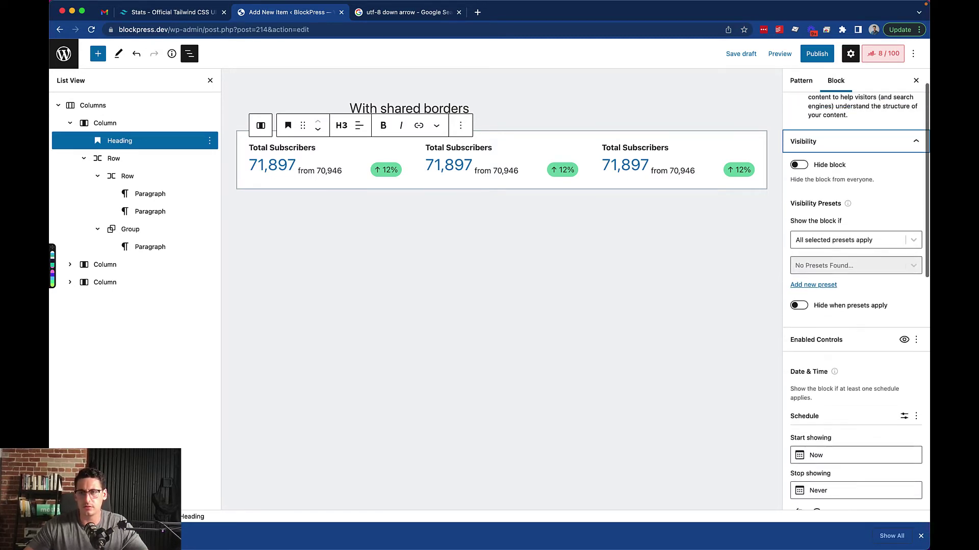
left_click(856, 172)
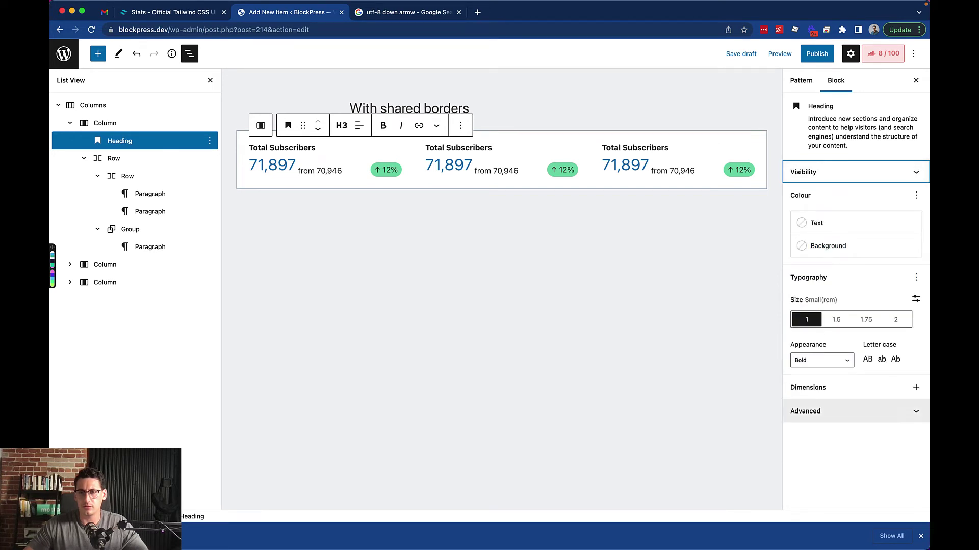
left_click(856, 449)
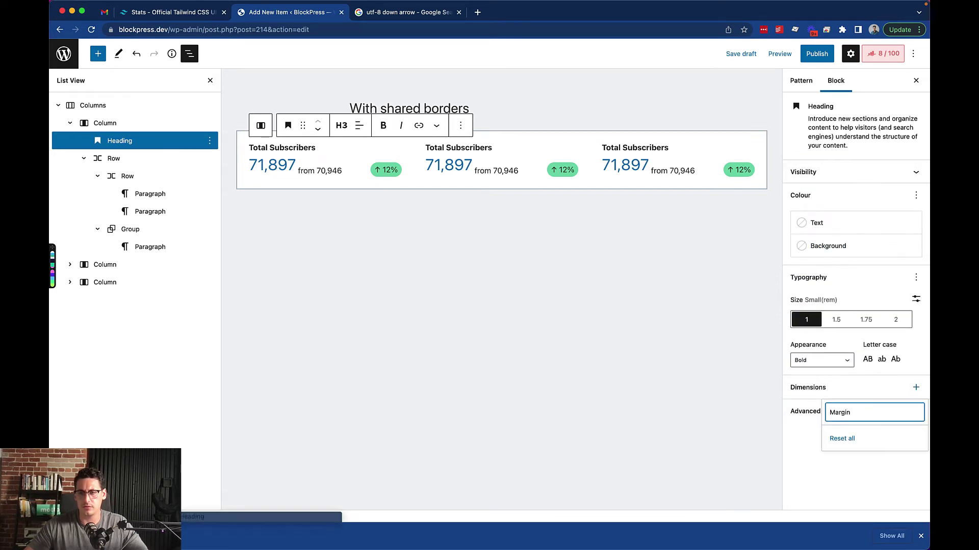
left_click(856, 411)
left_click(856, 411)
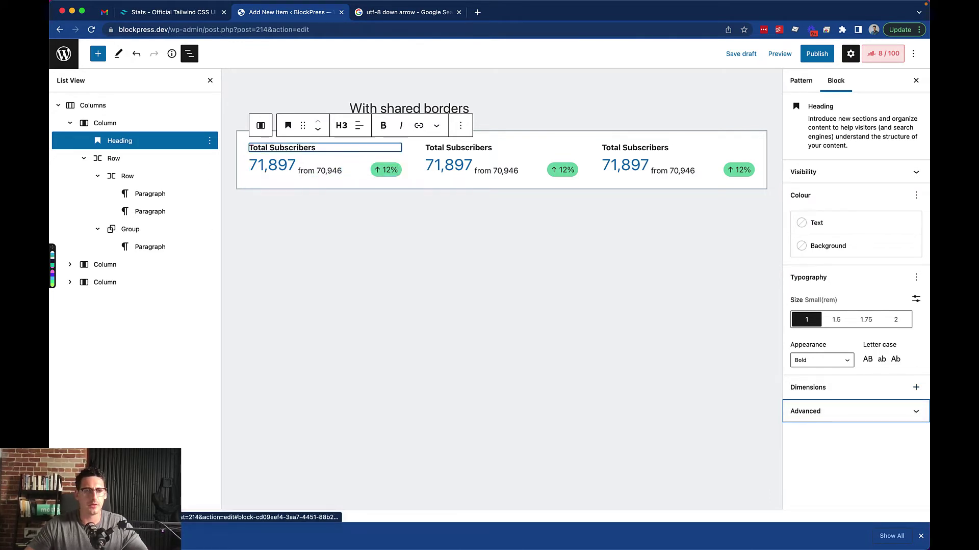
Group the Total Subscribers heading and the row below it in the first column.
left_click(113, 158, "shift")
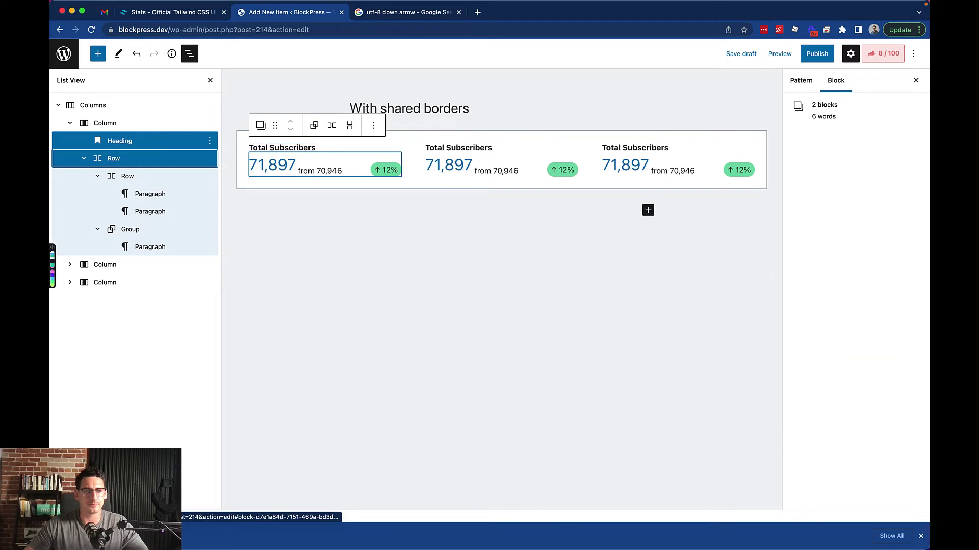
left_click(314, 124)
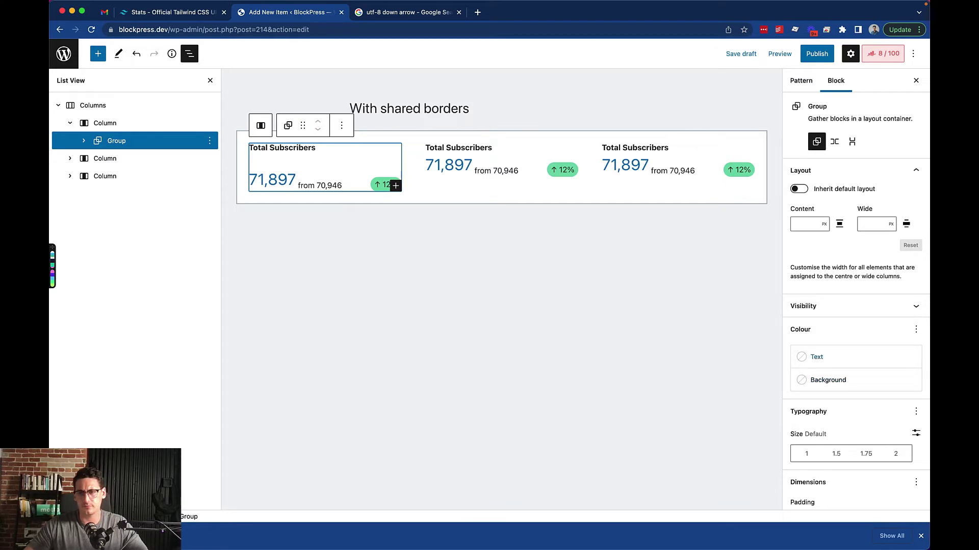
scroll(828, 380, "down", 1)
scroll(827, 379, "down", 6)
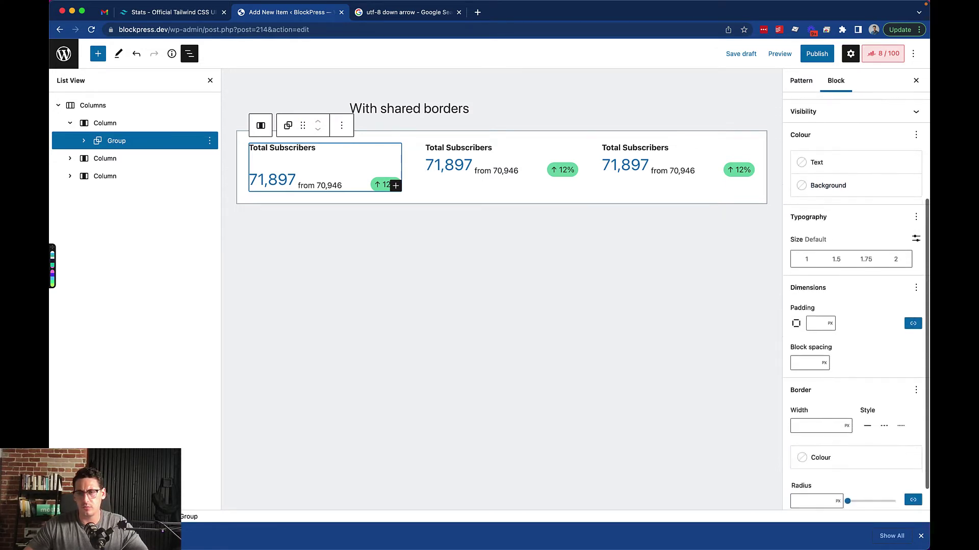
Give the group inside the first column a Cyan bluish grey border and 1.5 rem padding, matching the column's own padding.
left_click(821, 428)
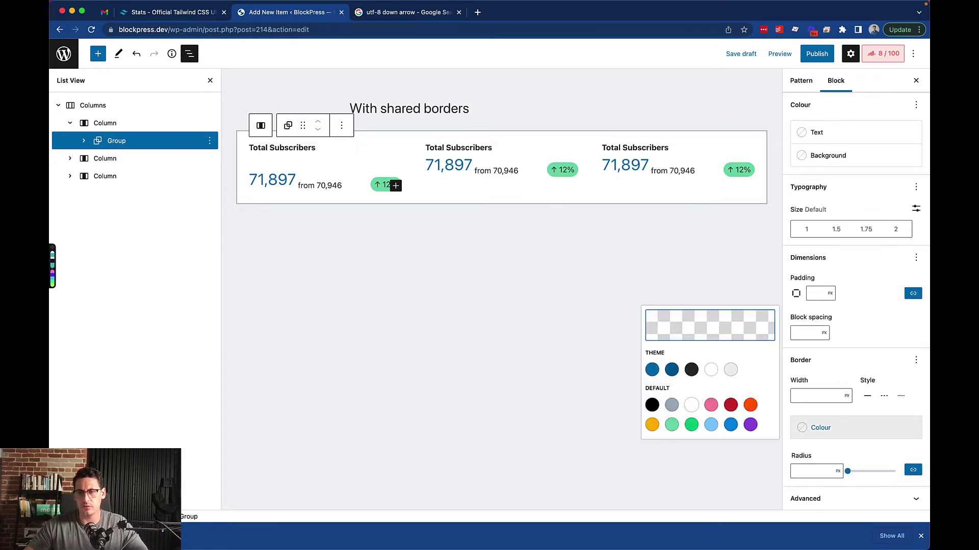
left_click(671, 404)
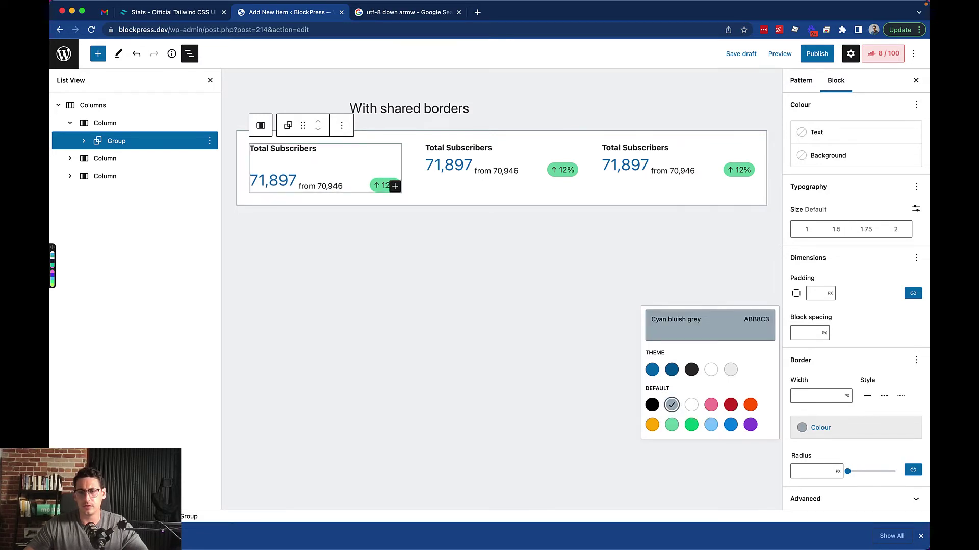
left_click(105, 123)
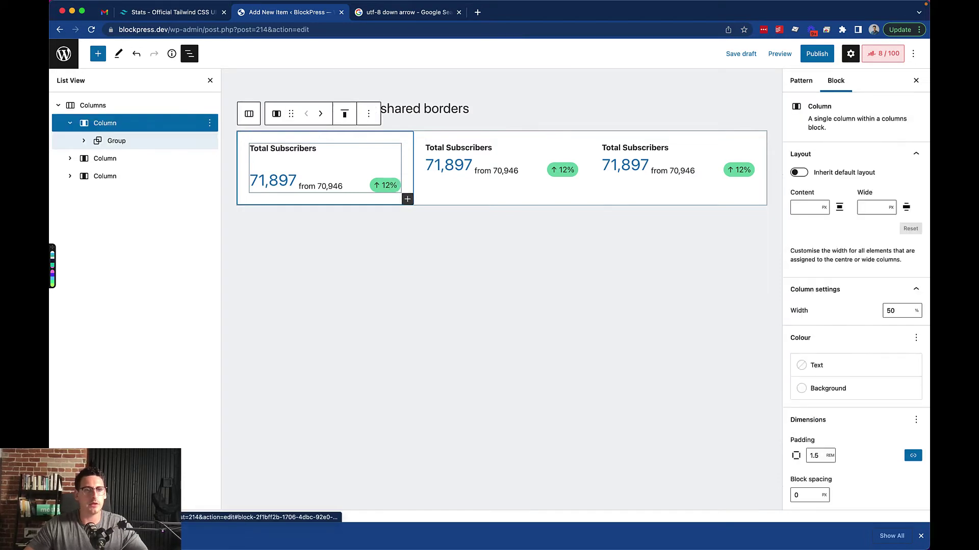
scroll(857, 455, "down", 1)
double_click(815, 455)
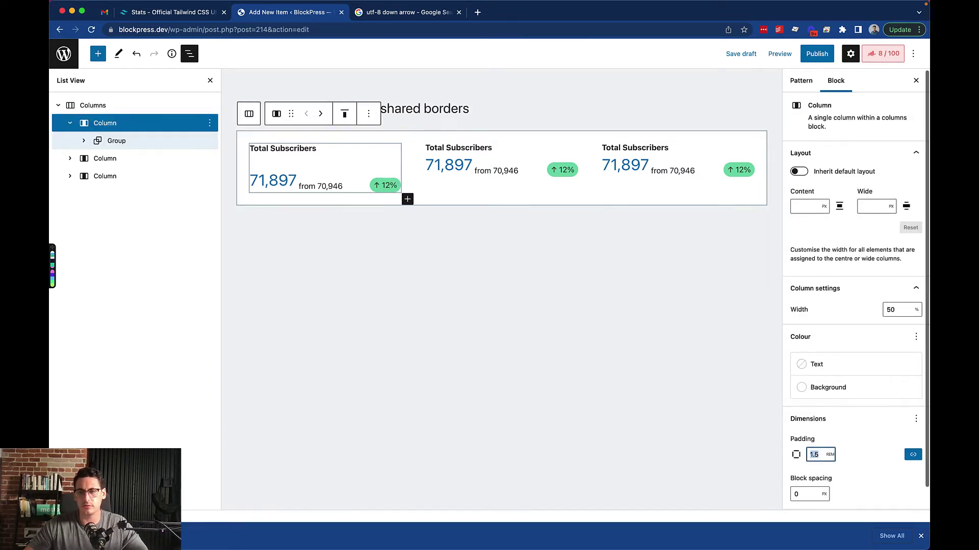
left_click(116, 141)
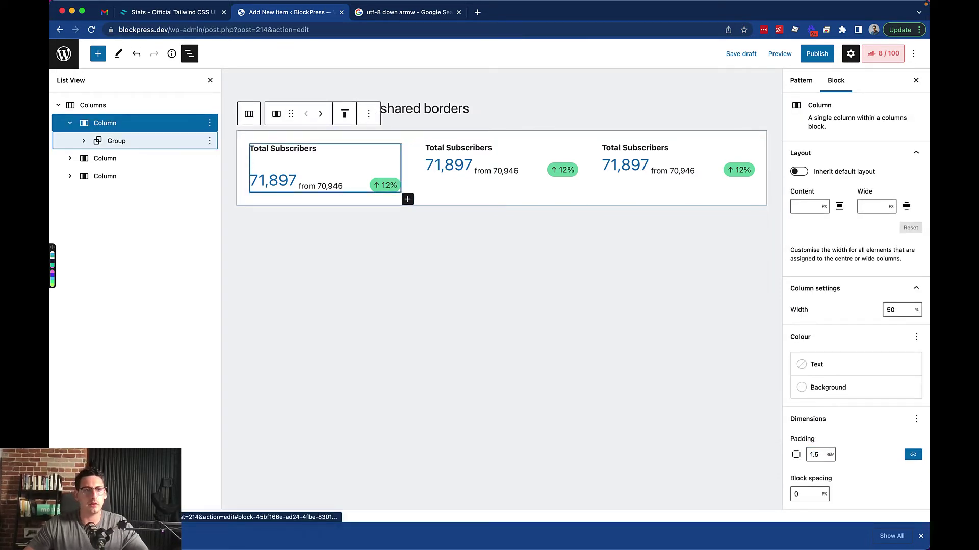
scroll(851, 387, "down", 2)
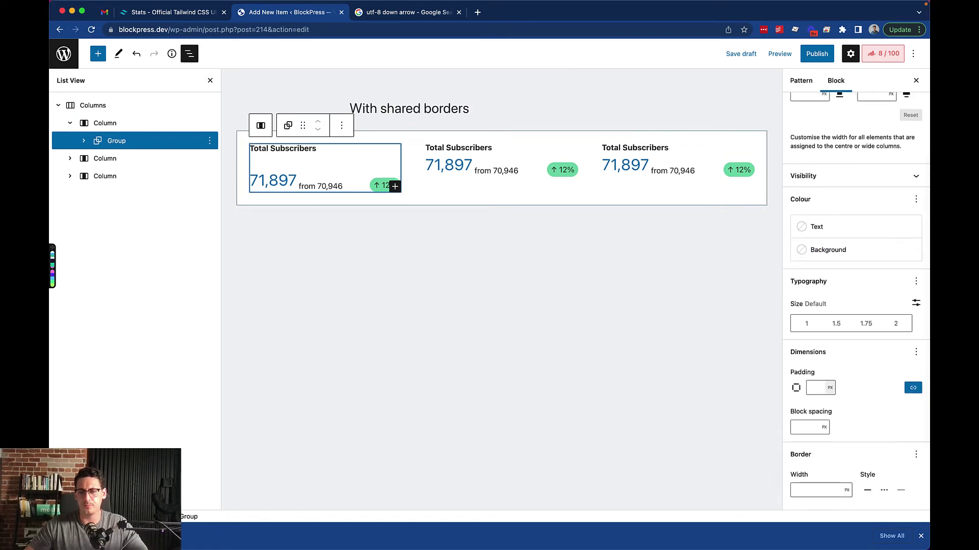
left_click(830, 388)
left_click(831, 411)
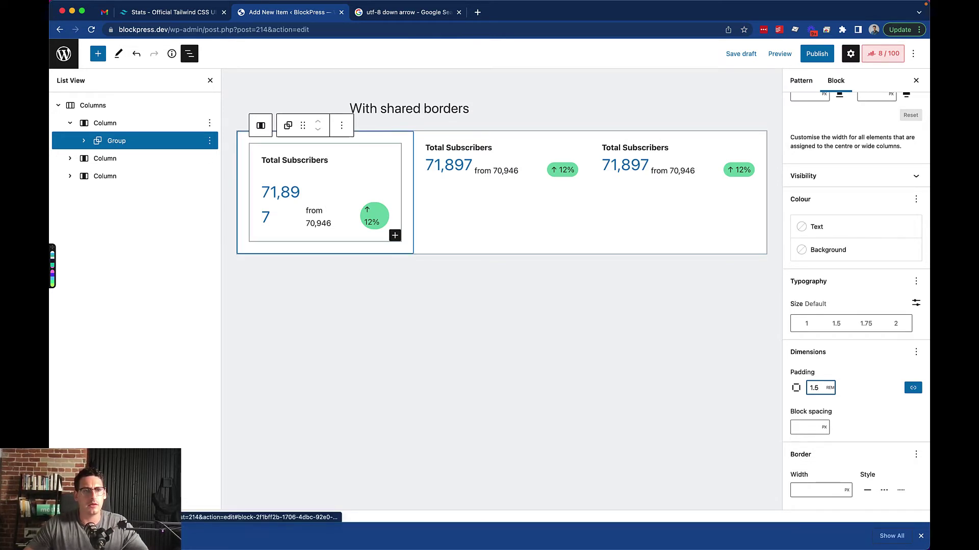
Remove the solid border style and the border colour from the outer Columns block.
left_click(93, 106)
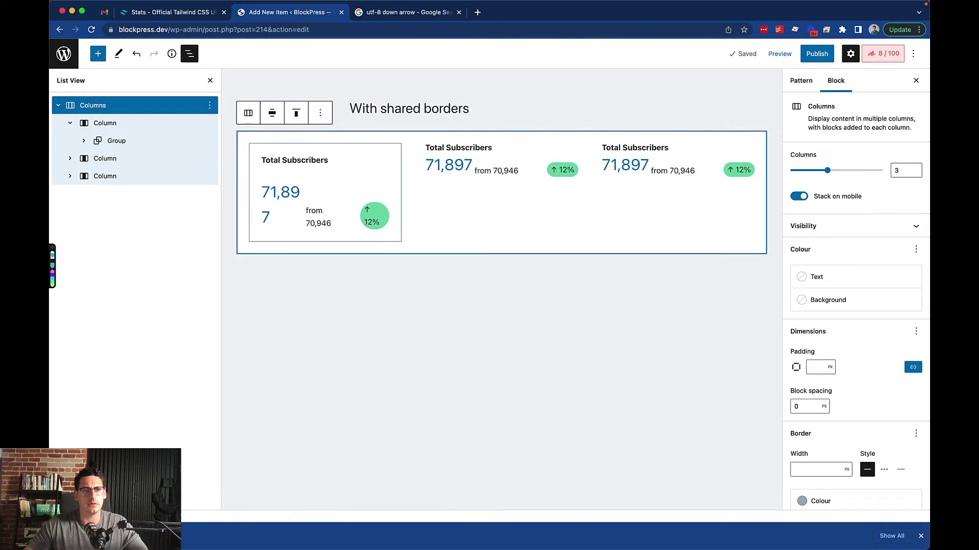
left_click(806, 407)
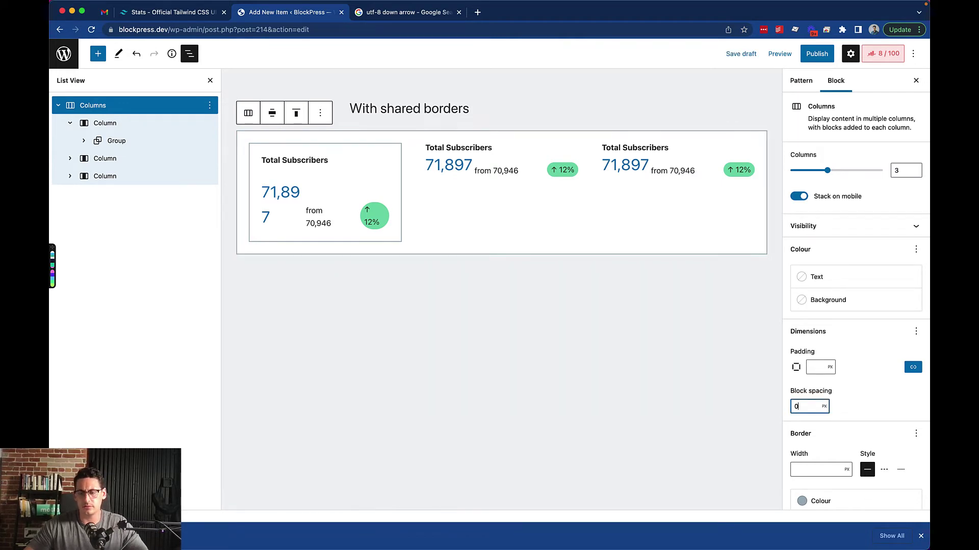
left_click(866, 407)
scroll(856, 408, "down", 3)
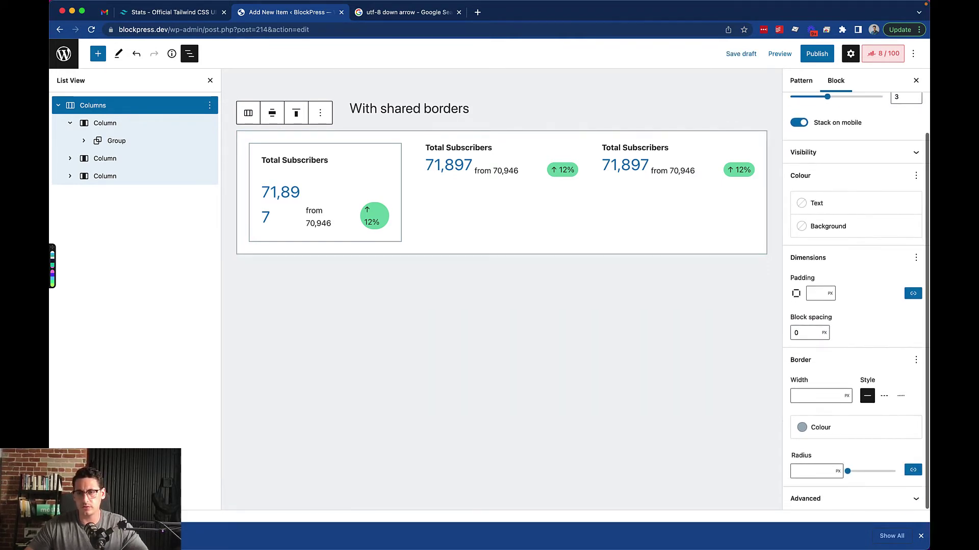
left_click(820, 427)
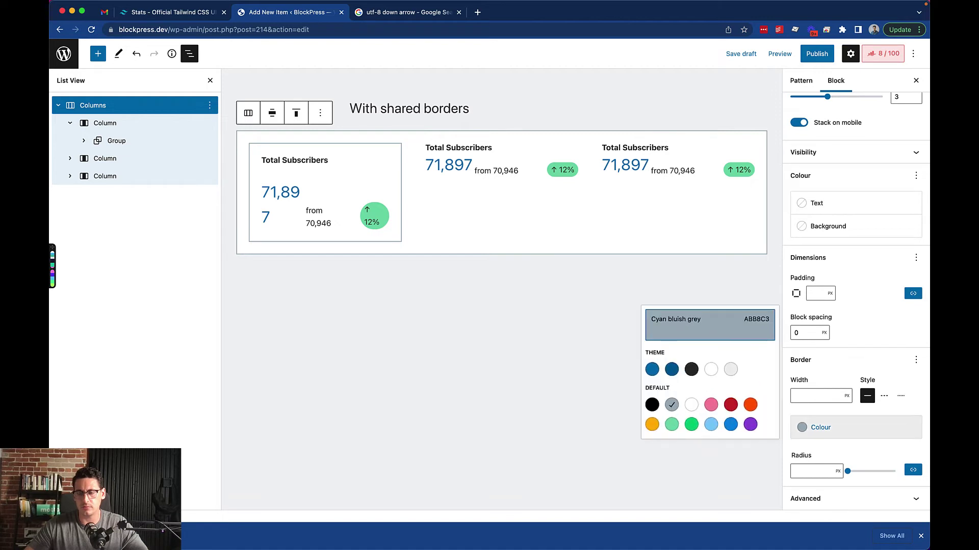
key("Escape")
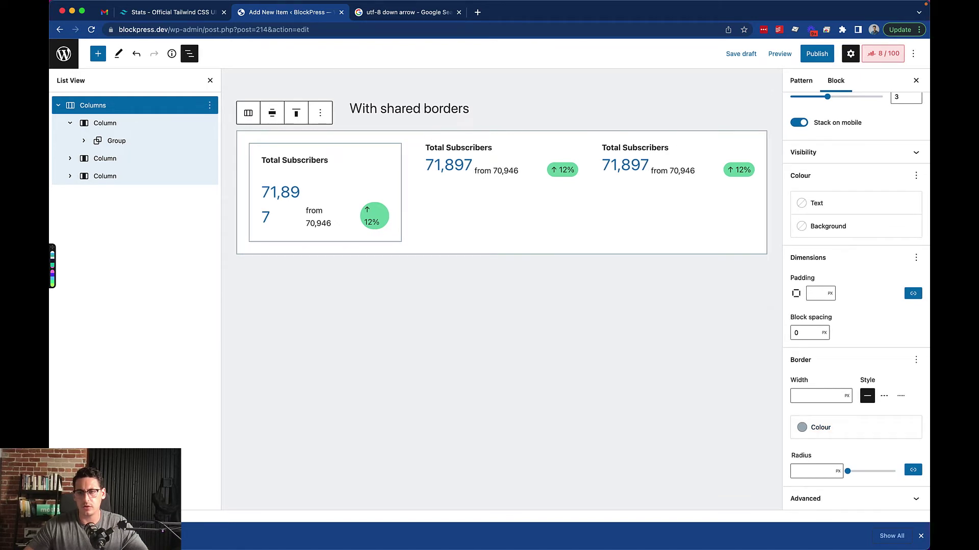
left_click(867, 396)
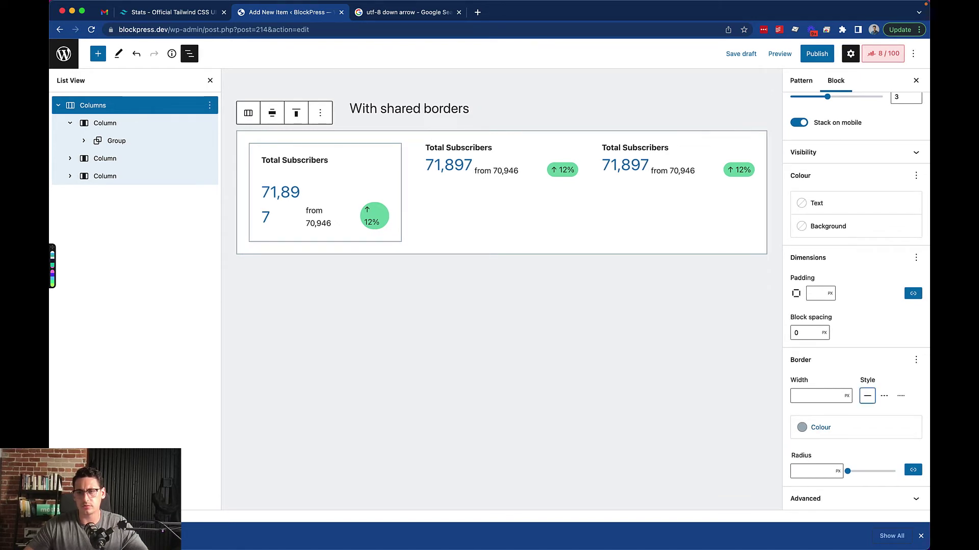
left_click(820, 428)
left_click(671, 404)
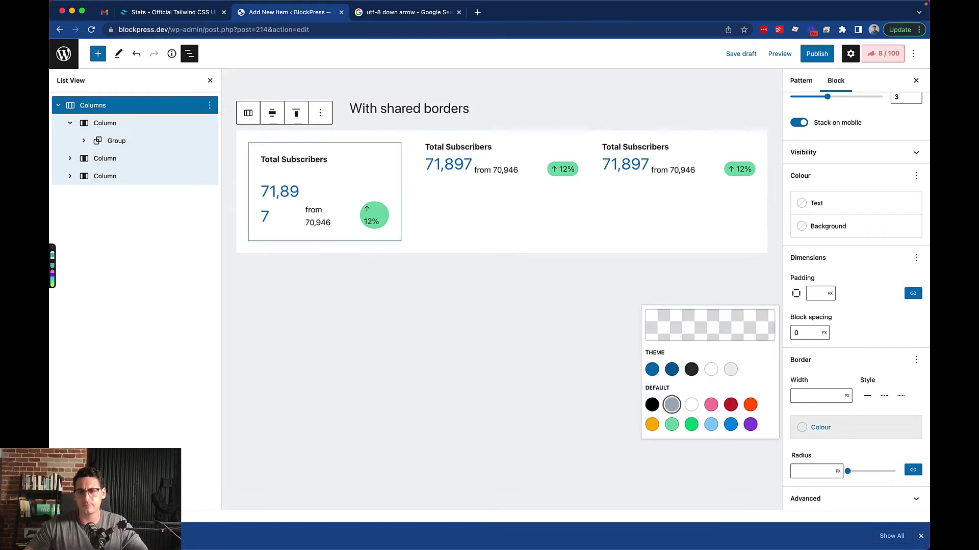
left_click(851, 360)
scroll(851, 360, "up", 3)
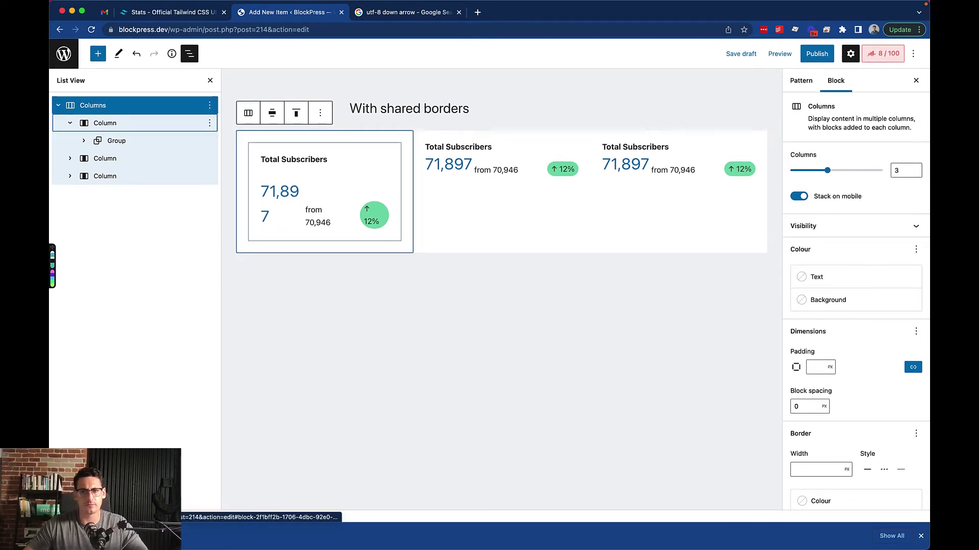
Clear the first column's white background and apply the white theme background to the group inside it.
left_click(105, 123)
left_click(827, 388)
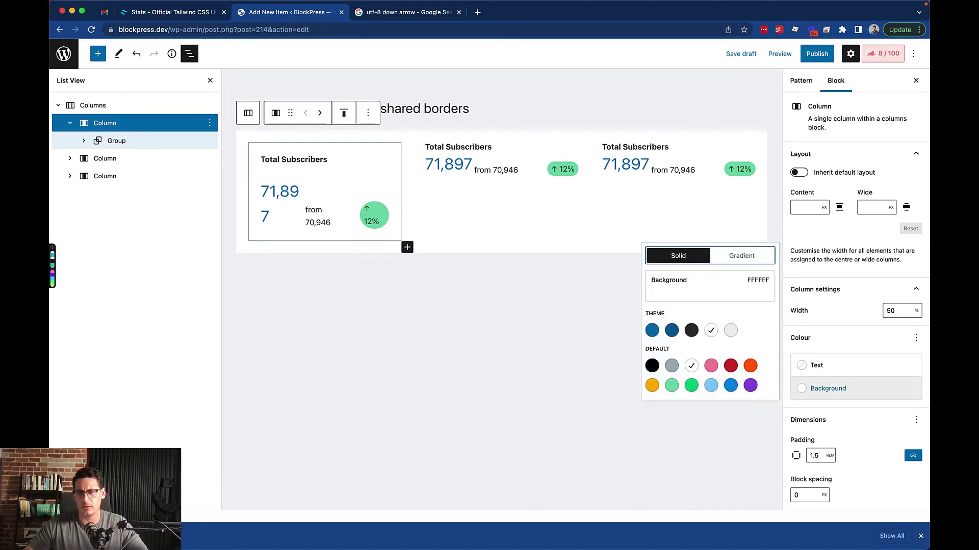
left_click(691, 365)
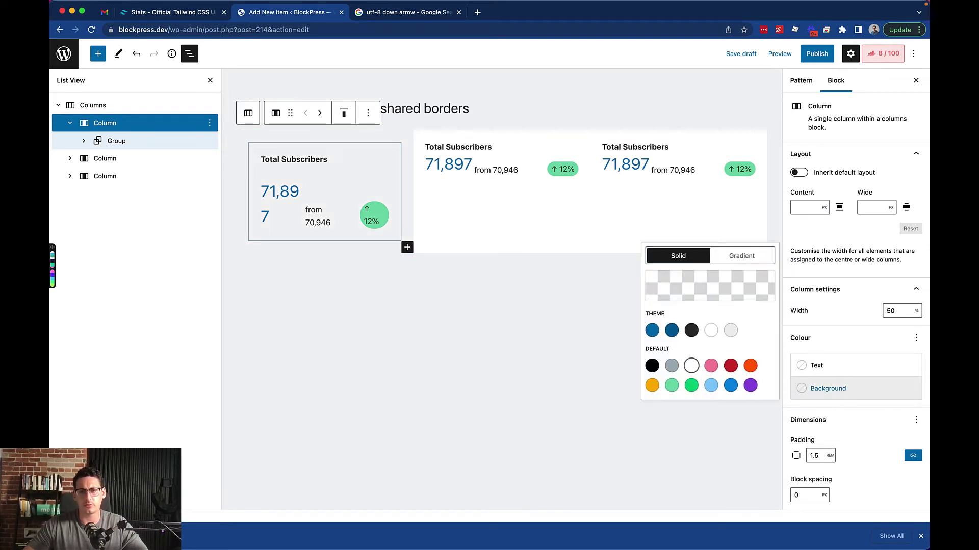
left_click(116, 140)
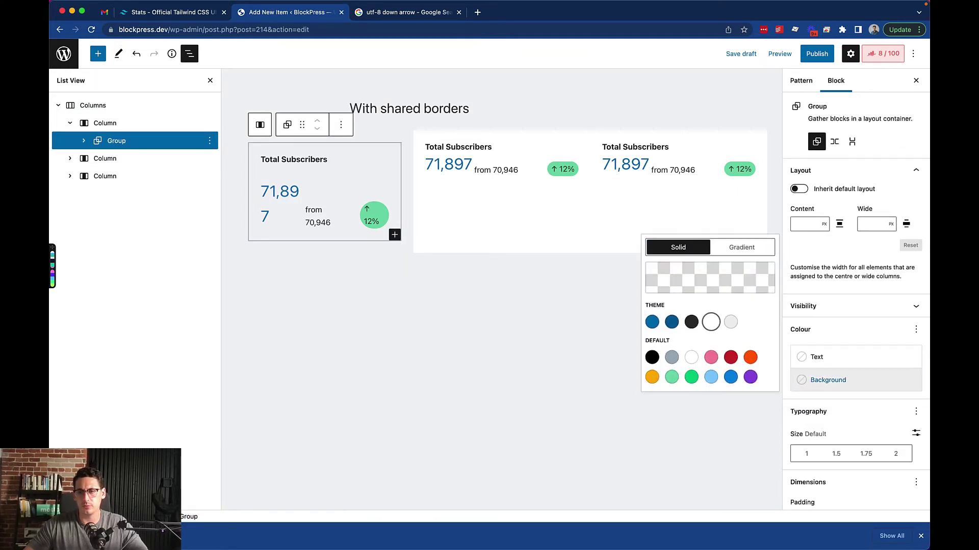
left_click(711, 321)
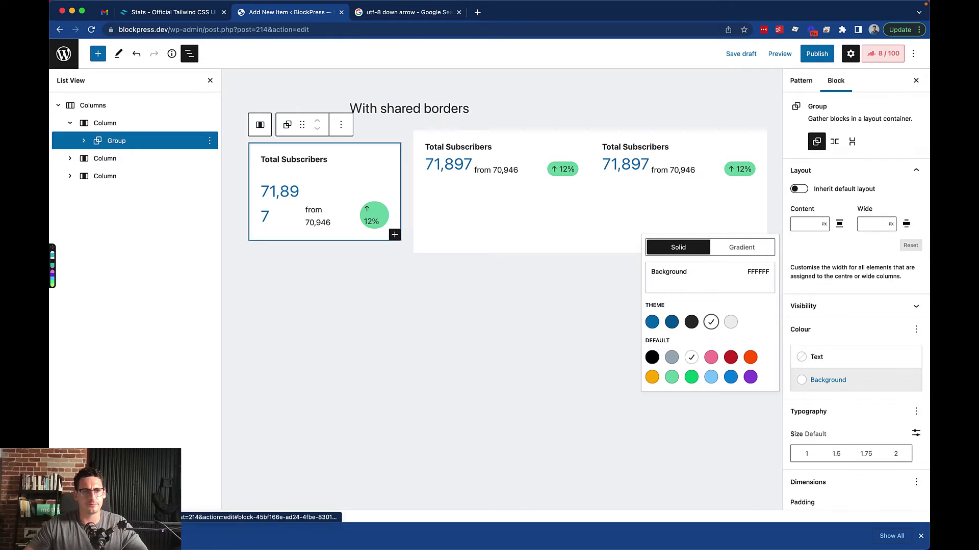
Clear the first column's padding so only the inner group is padded.
left_click(105, 124)
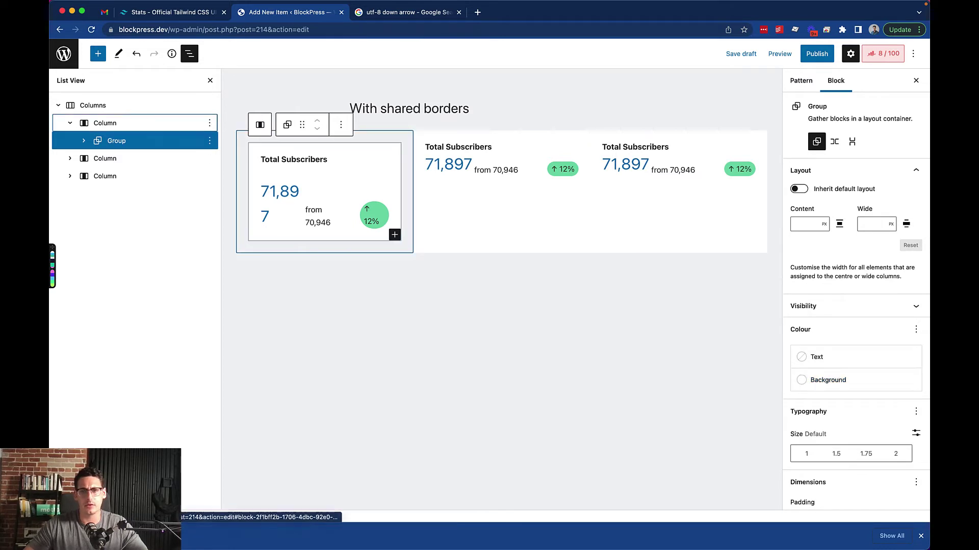
double_click(814, 456)
key("BackSpace")
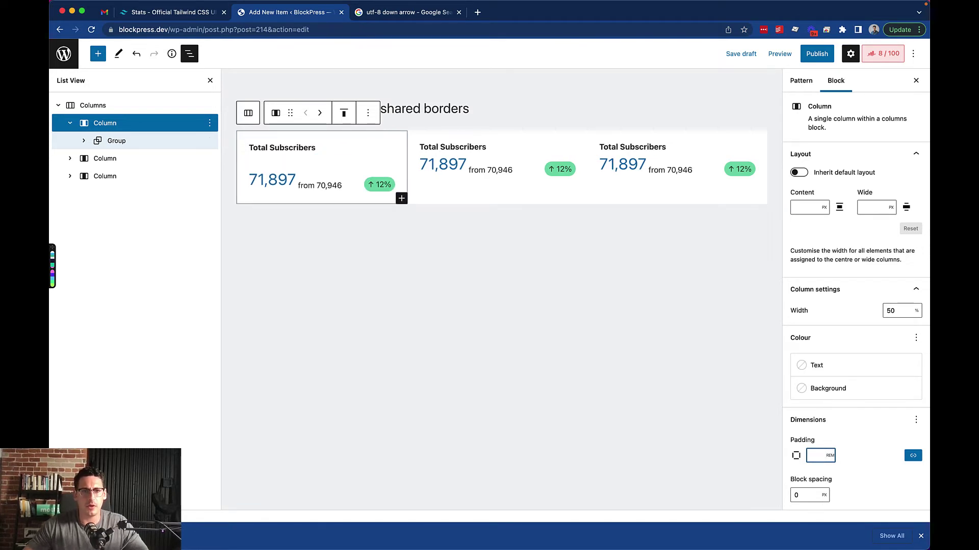
left_click(116, 141)
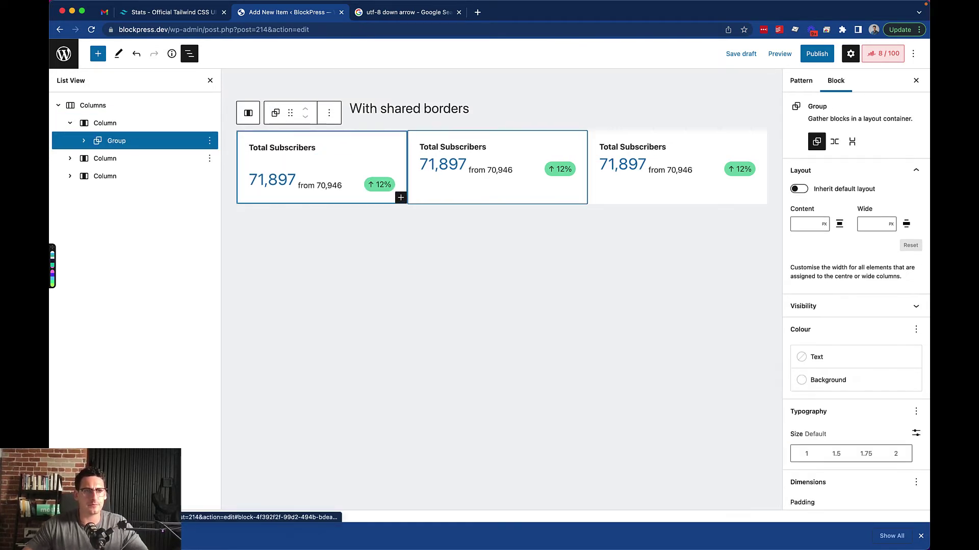
Copy the first column, replace the second and third columns with it, and save the draft.
left_click(105, 122)
key("super+c")
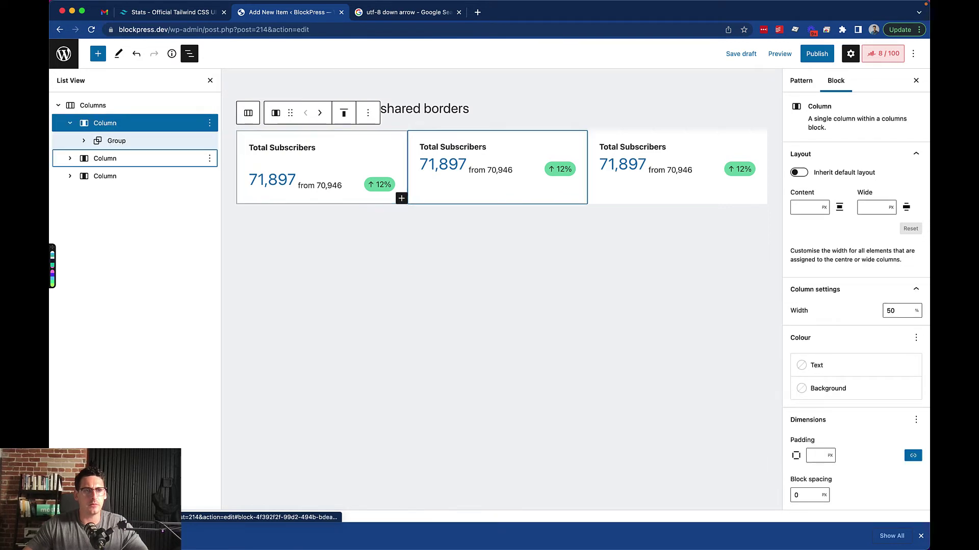
left_click(105, 158)
key("super+v")
left_click(105, 176)
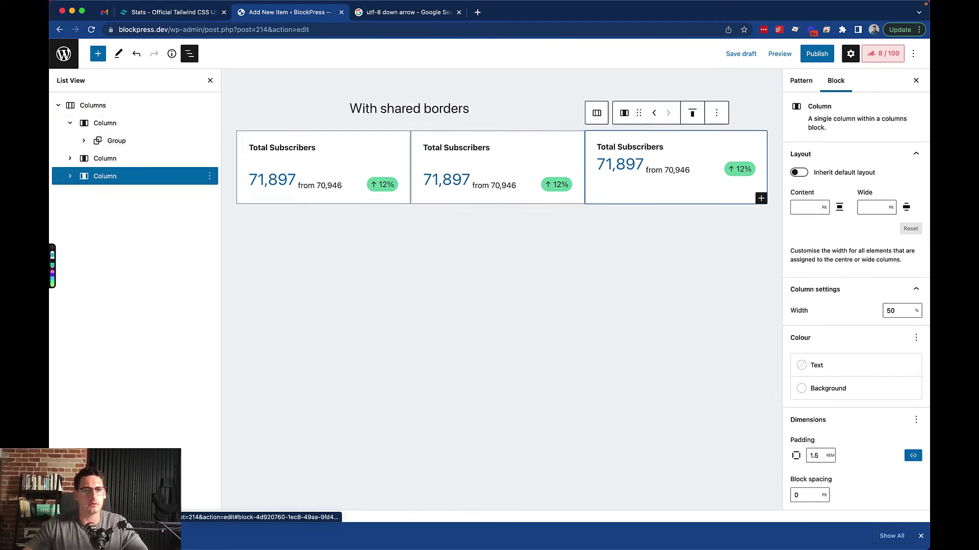
key("super+v")
left_click(387, 286)
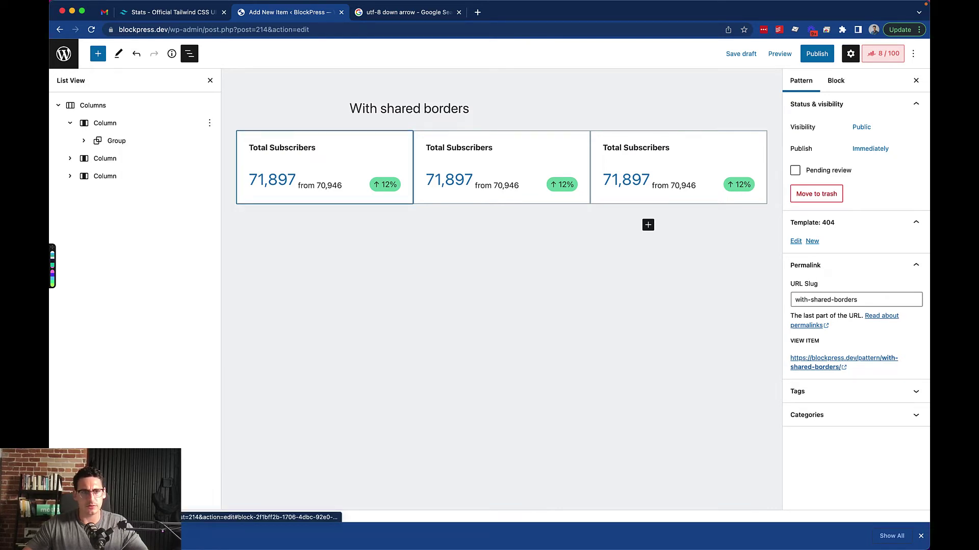
left_click(105, 123)
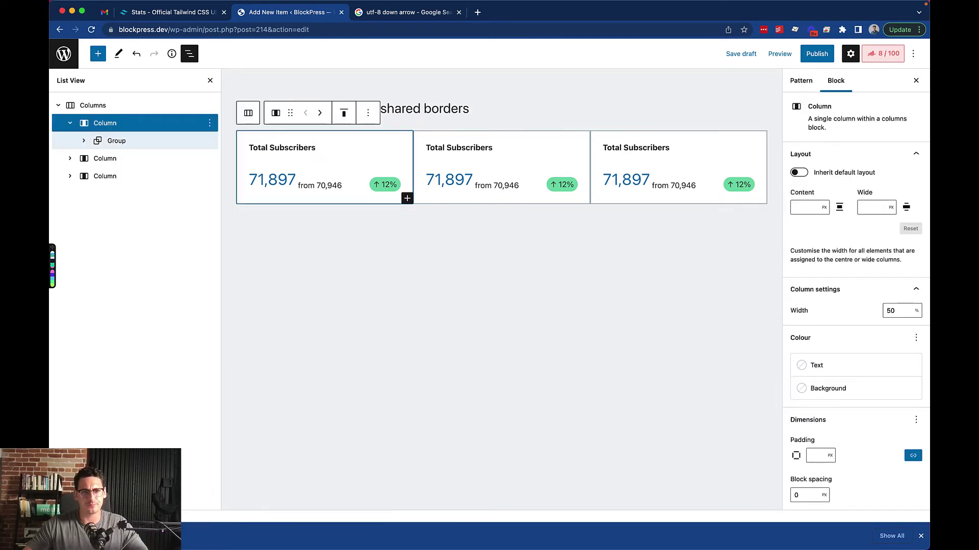
key("super+s")
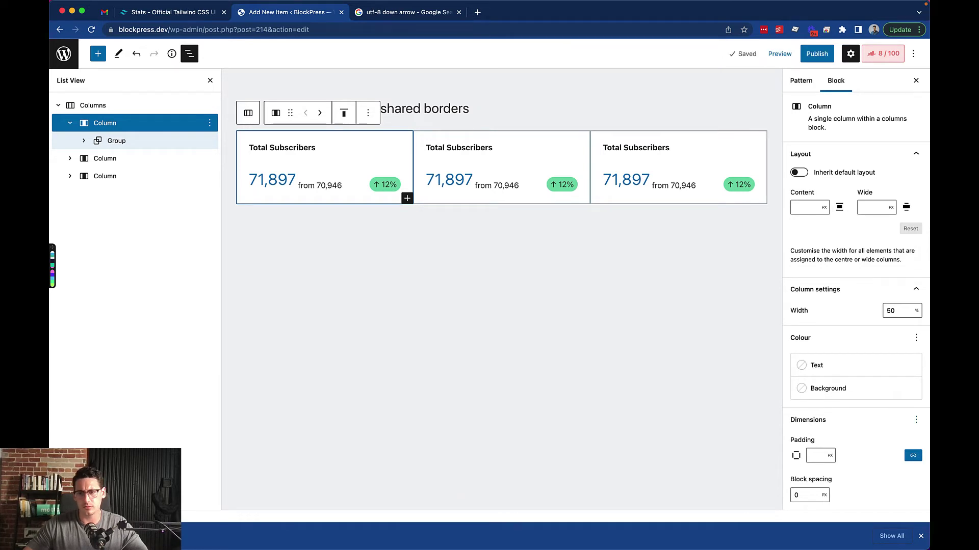
Try to set the first column's block spacing to -1 px.
left_click(915, 420)
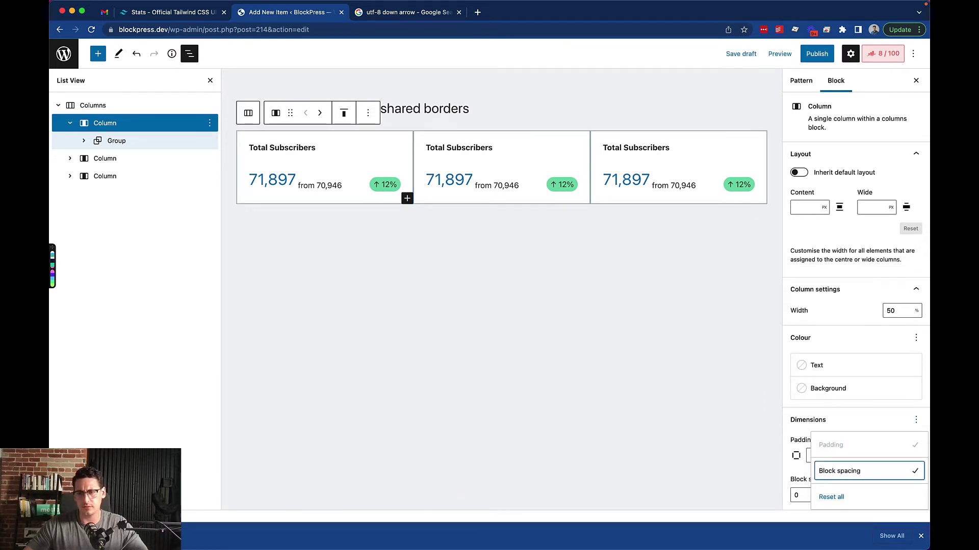
key("Escape")
scroll(856, 357, "down", 1)
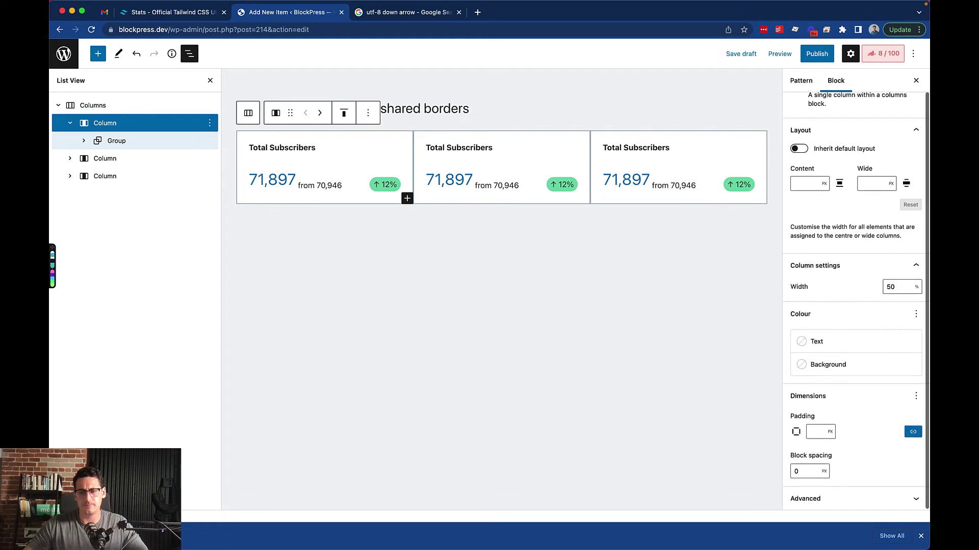
left_click(806, 471)
key("BackSpace")
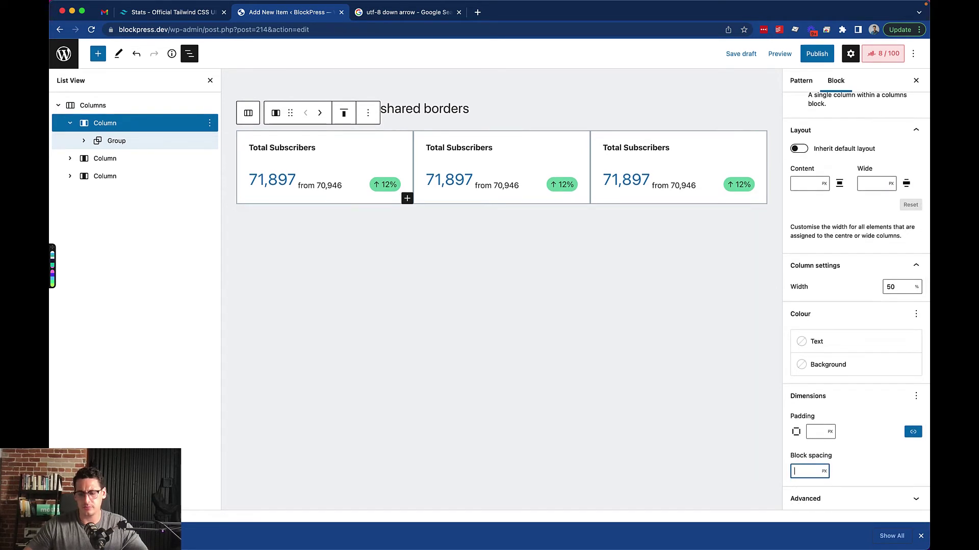
type("-1")
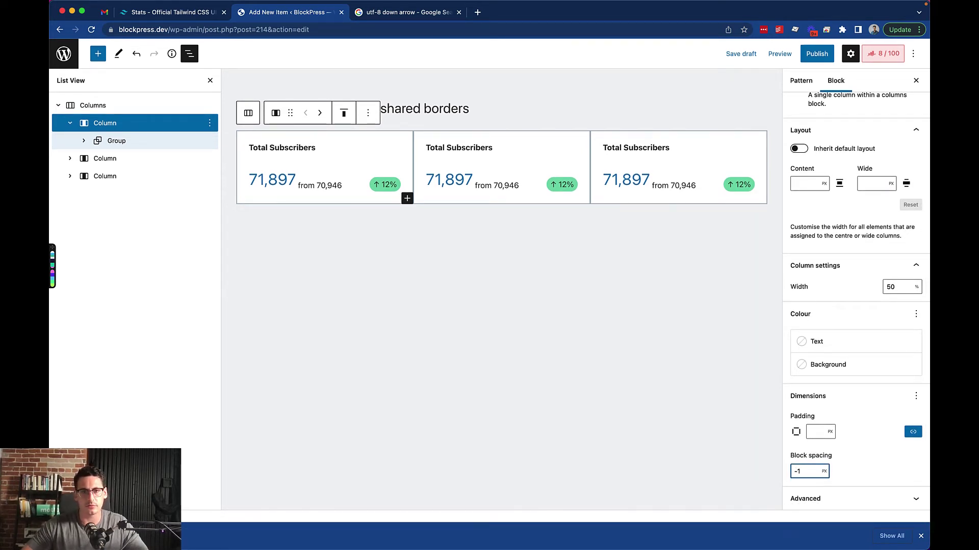
key("Return")
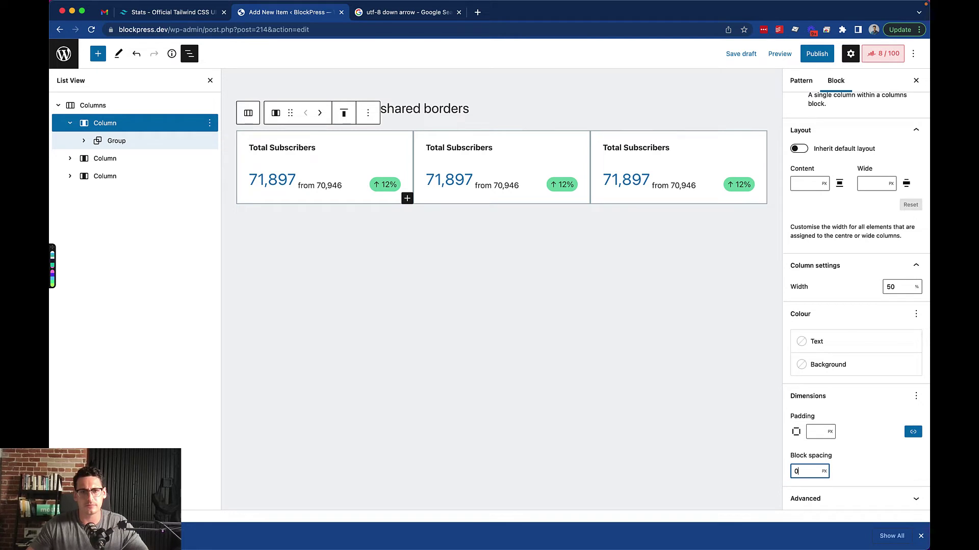
Try a block spacing of -1 px on the second column, finishing with the value at 0.
left_click(105, 159)
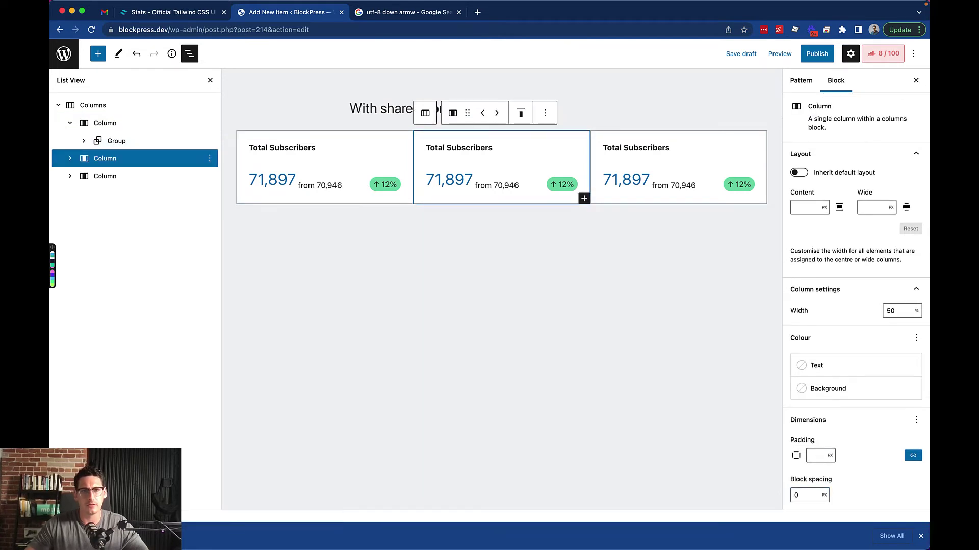
left_click(817, 455)
left_click(806, 496)
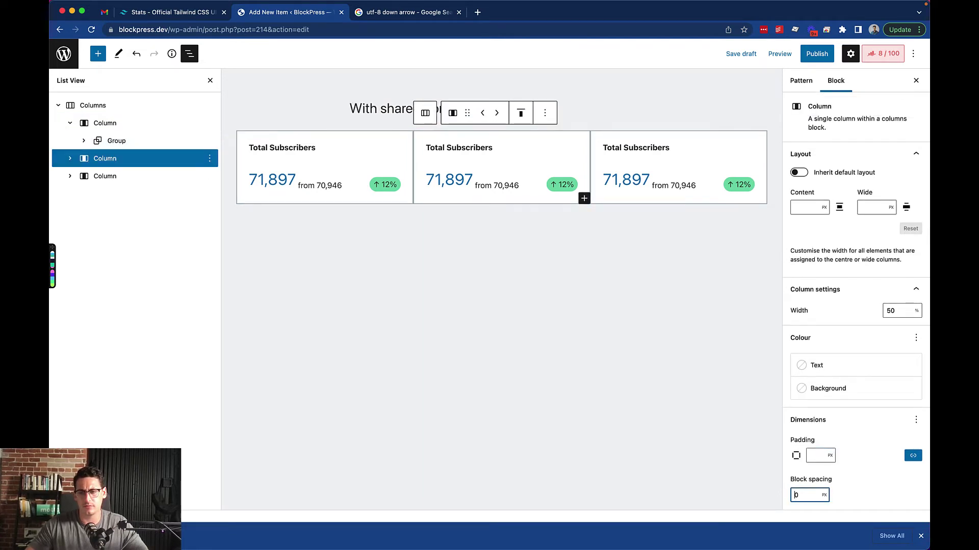
type("-1")
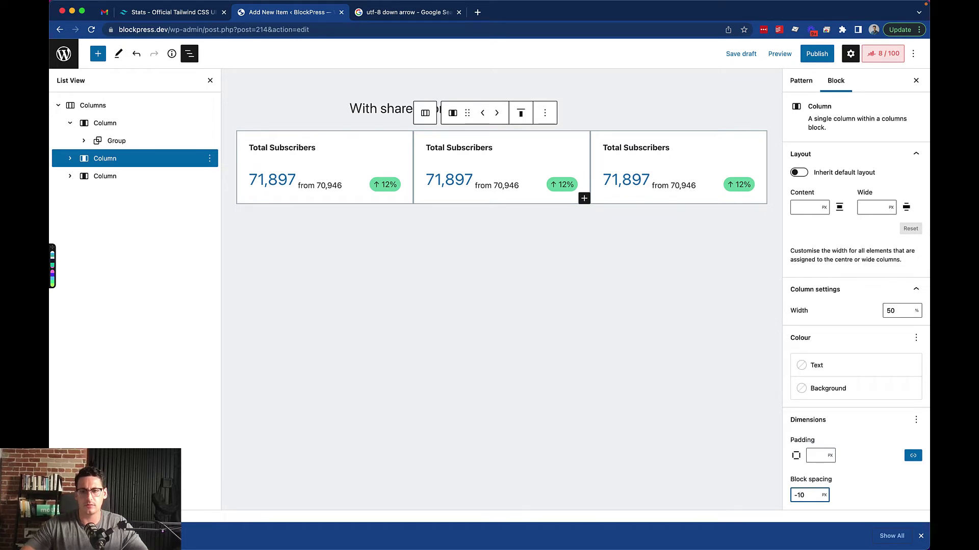
key("BackSpace")
key("BackSpace")
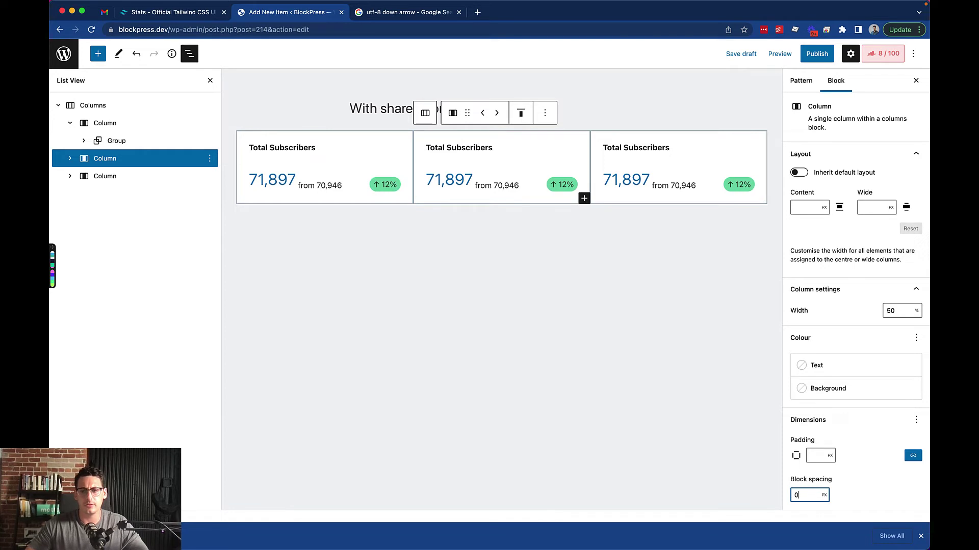
Try a block spacing of -1 px on the group inside the first column, and clear the value again.
left_click(380, 108)
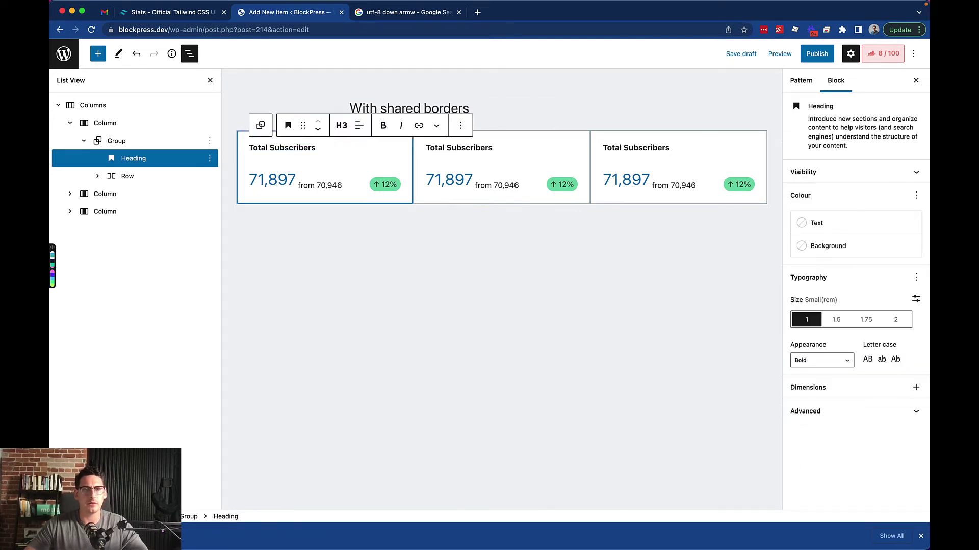
left_click(116, 140)
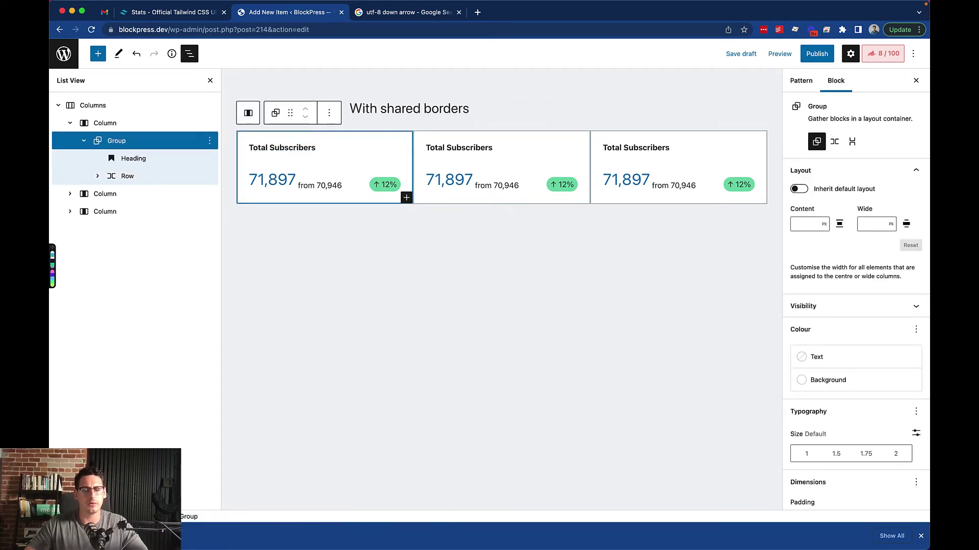
scroll(856, 301, "down", 8)
scroll(836, 448, "down", 1)
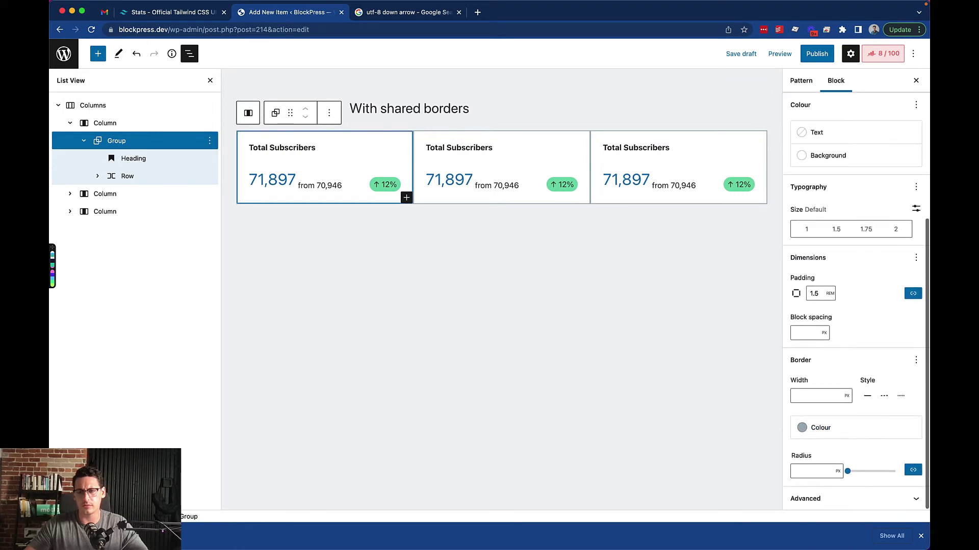
left_click(806, 333)
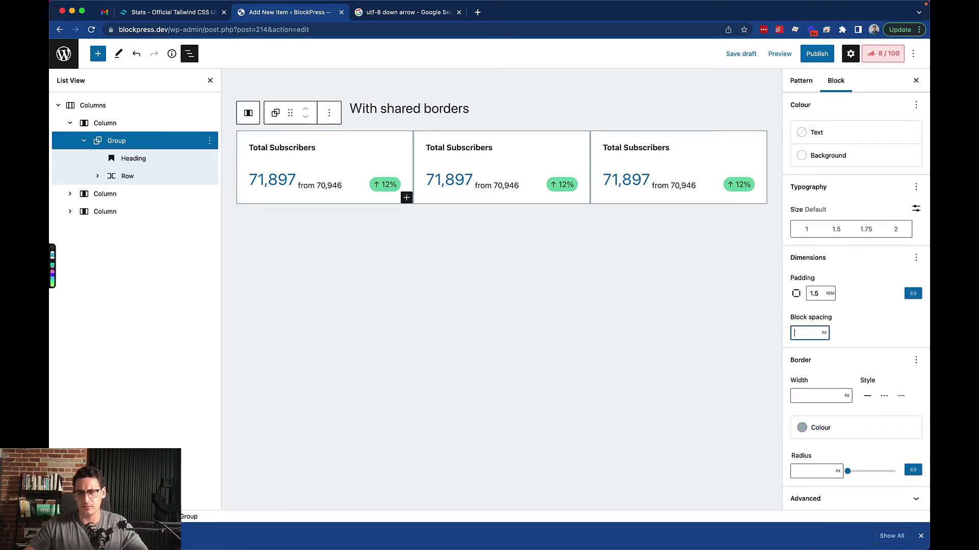
type("-1")
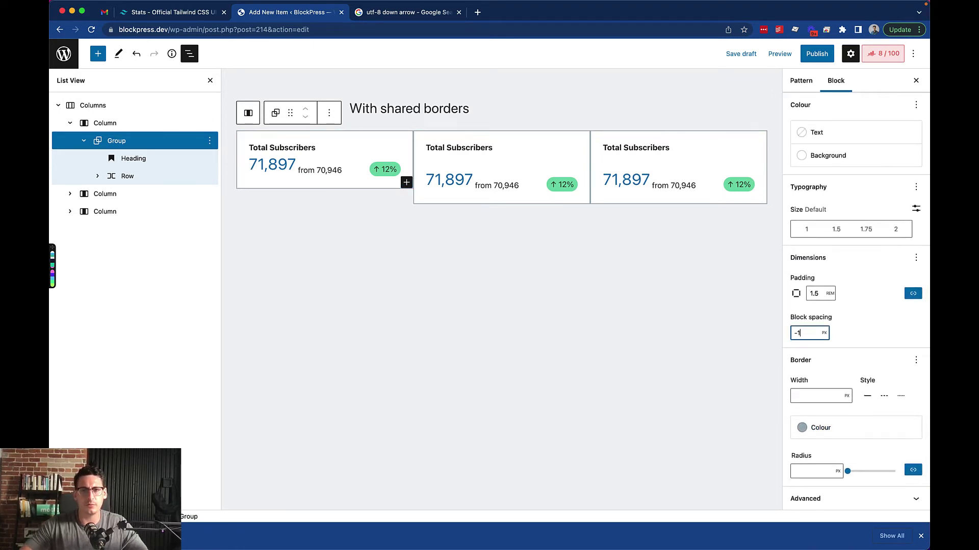
key("Up")
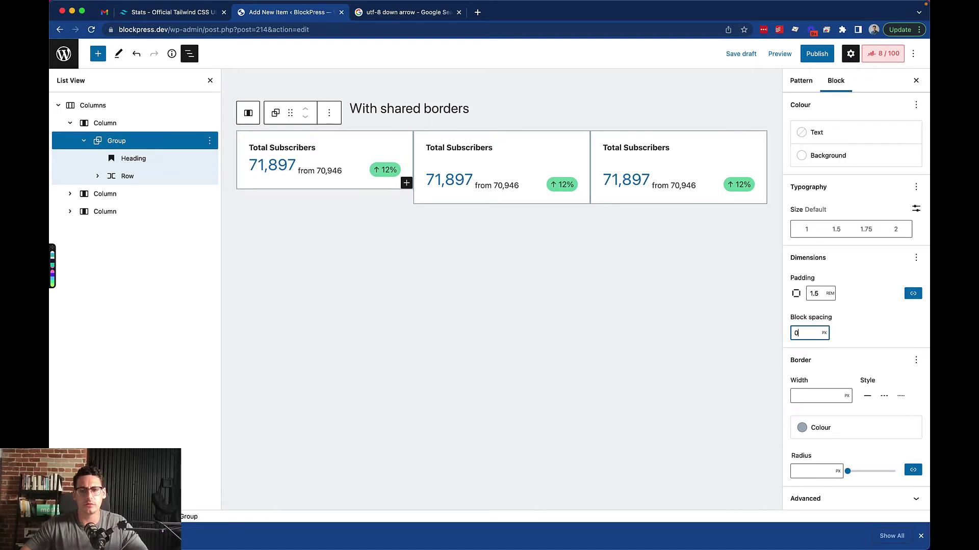
key("BackSpace")
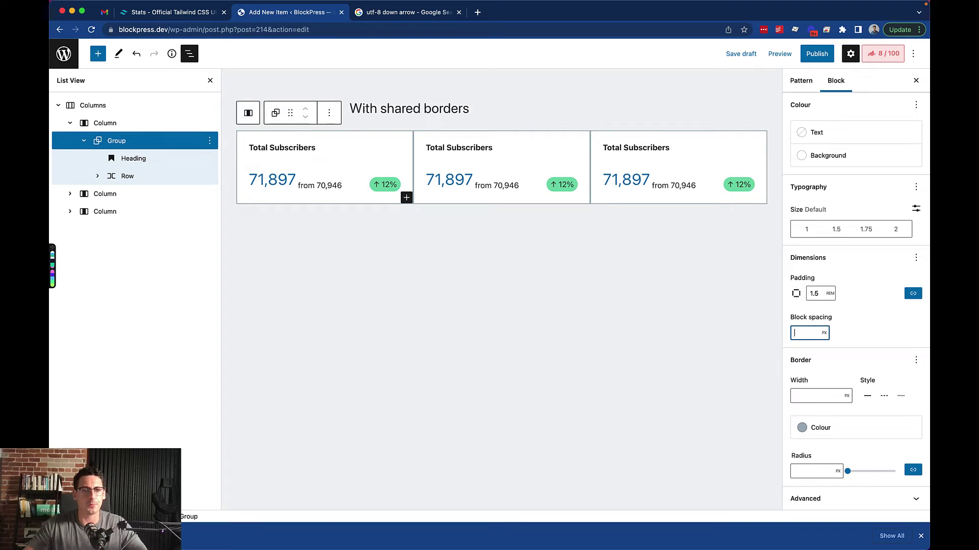
left_click(105, 123)
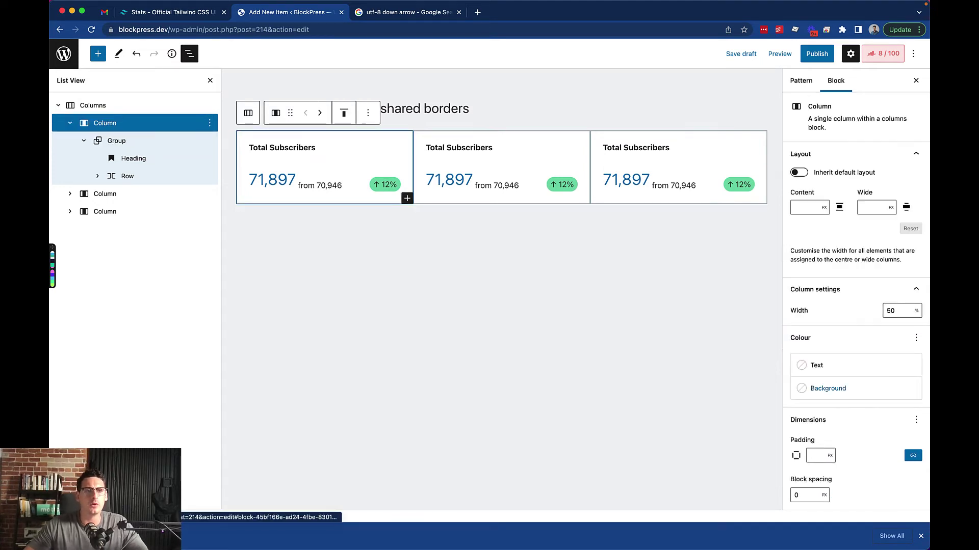
scroll(856, 382, "down", 1)
left_click(803, 472)
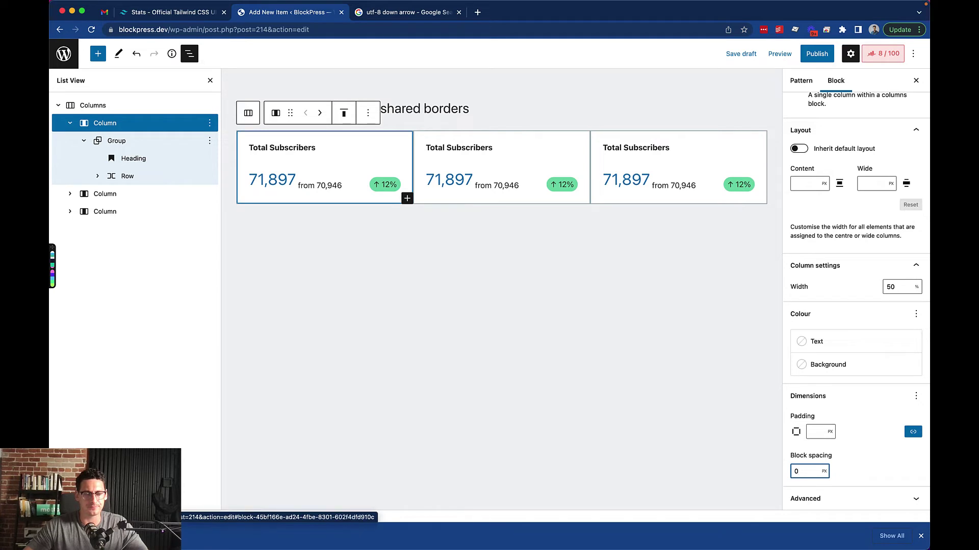
Give the group around the third column's 12% badge a Vivid red background and white text.
left_click(750, 185)
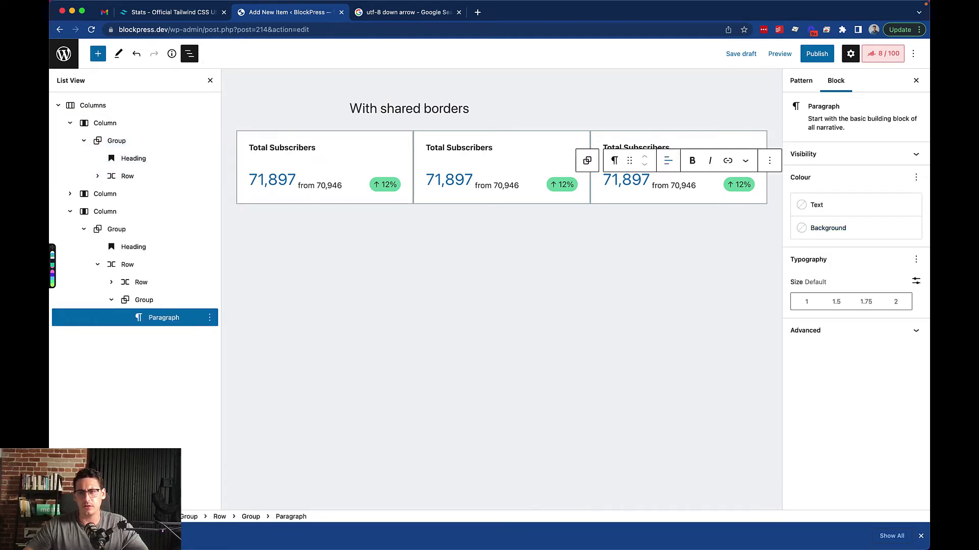
left_click(586, 160)
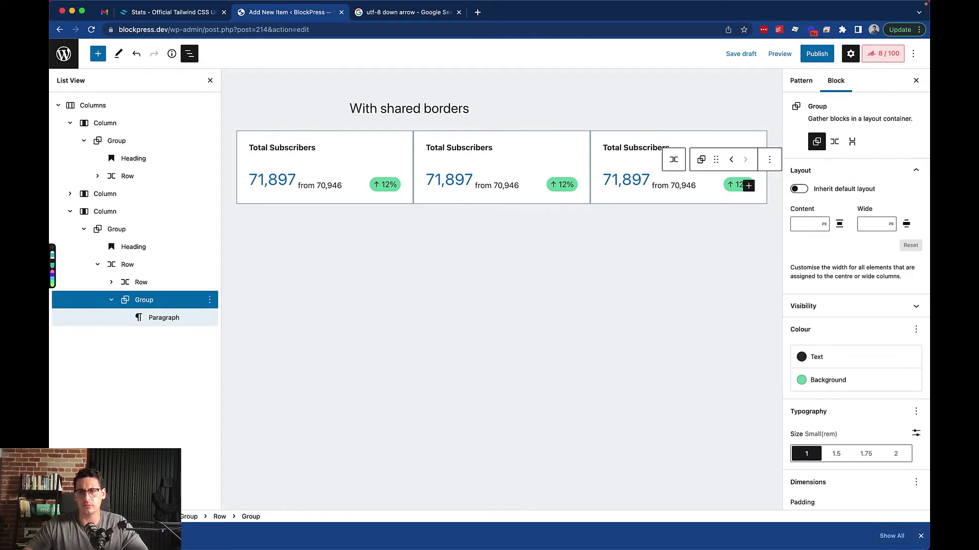
left_click(828, 380)
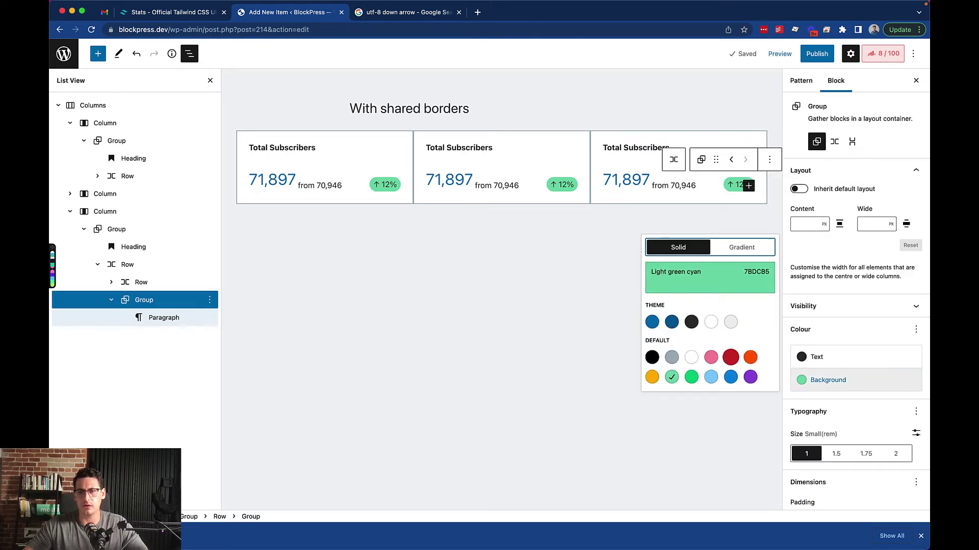
left_click(730, 357)
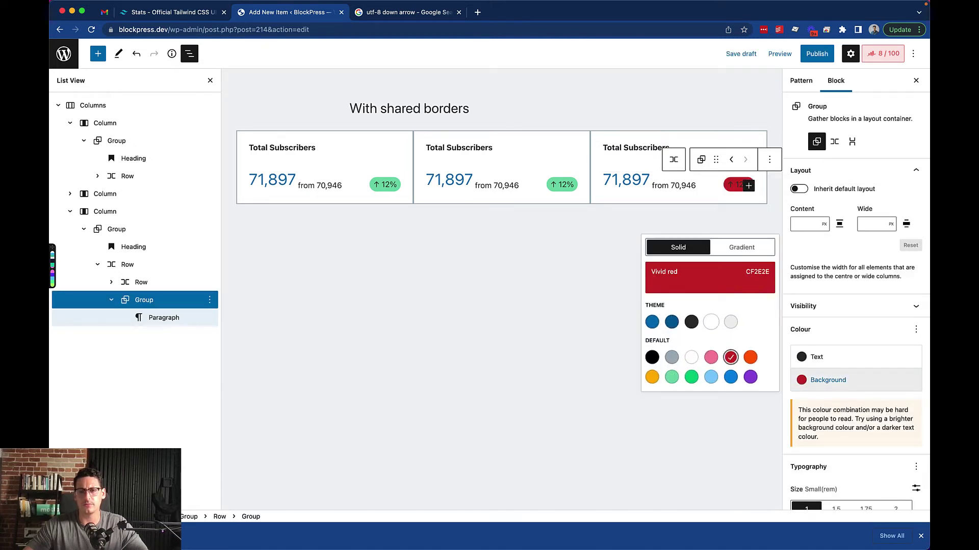
left_click(710, 321)
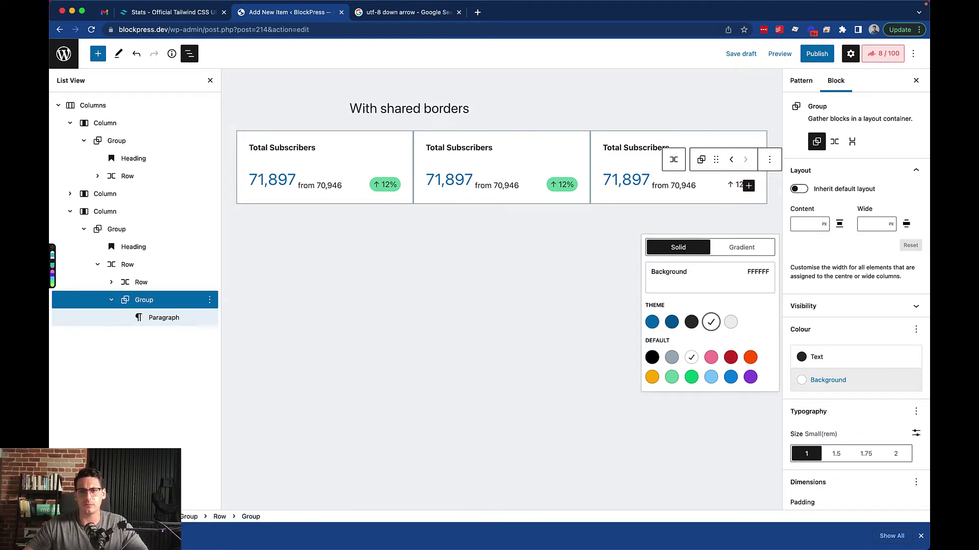
key("super+z")
key("ctrl+z")
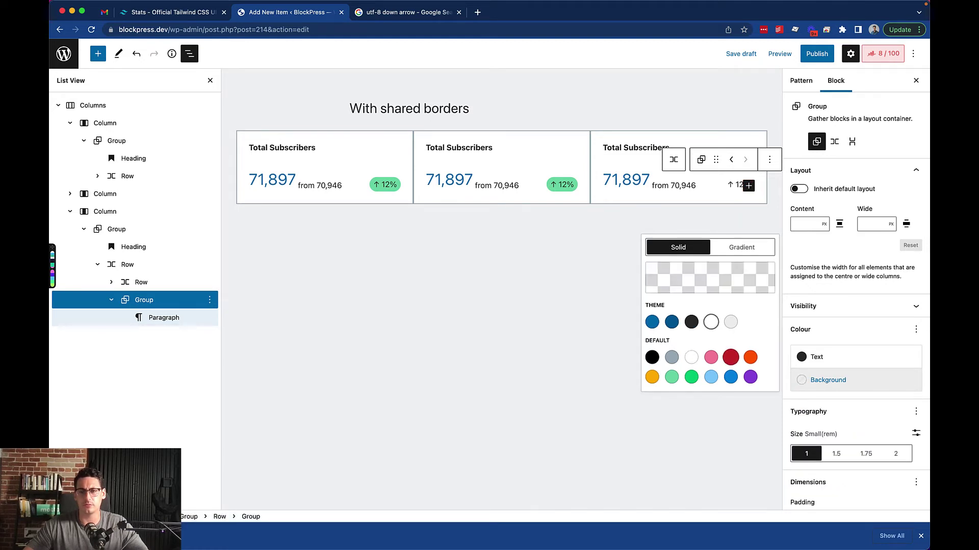
left_click(730, 357)
left_click(816, 357)
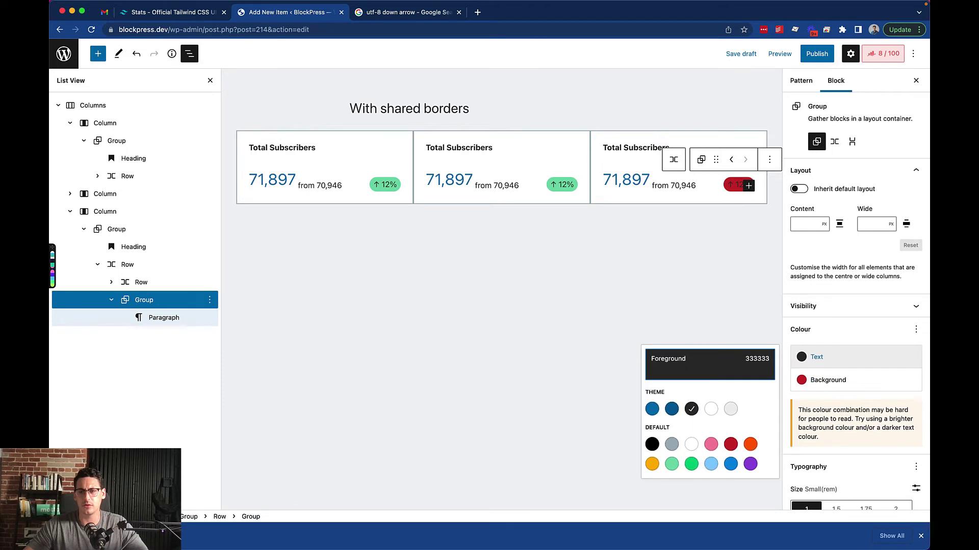
left_click(711, 409)
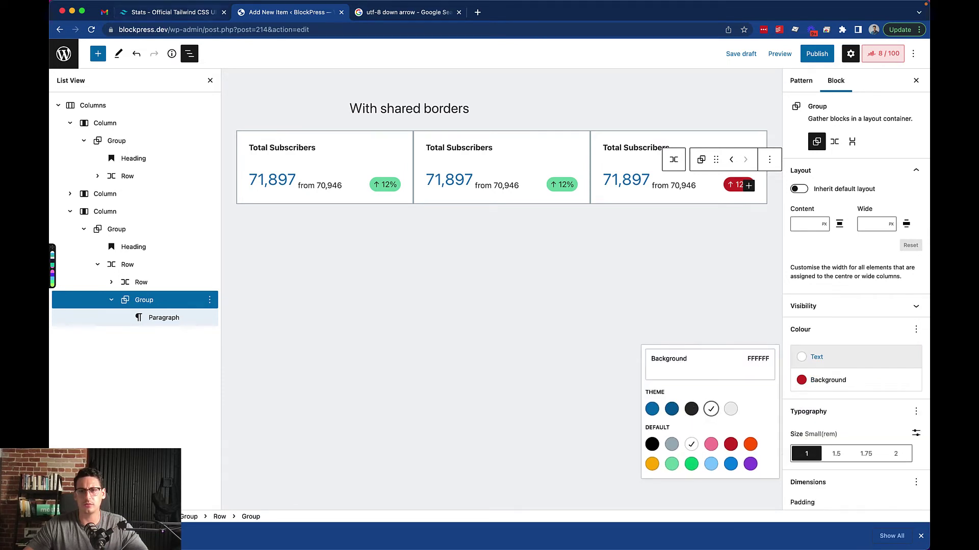
Copy the Avg. Open Rate figure 58.16% from the 'With shared borders' example on the Tailwind UI stats page and return to the WordPress editor.
left_click(198, 10)
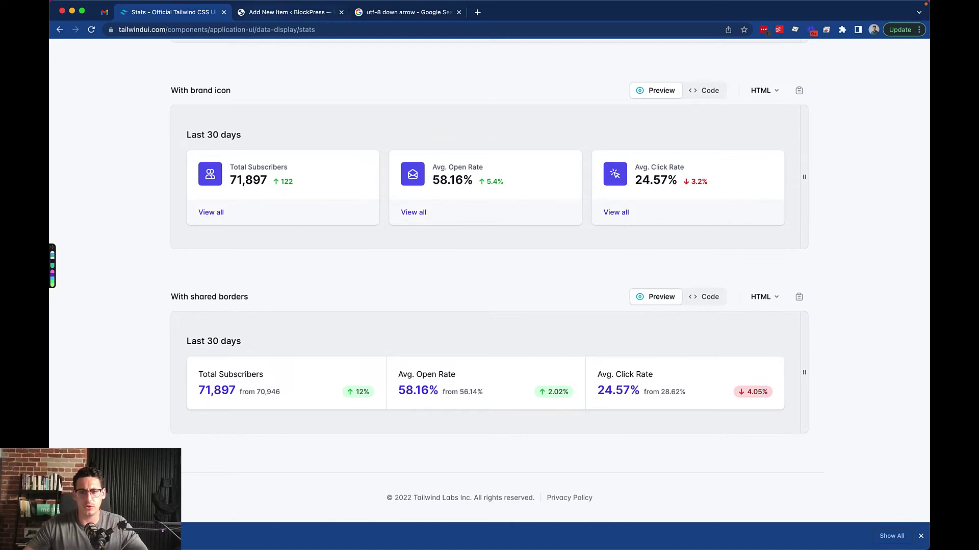
key("ctrl+Tab")
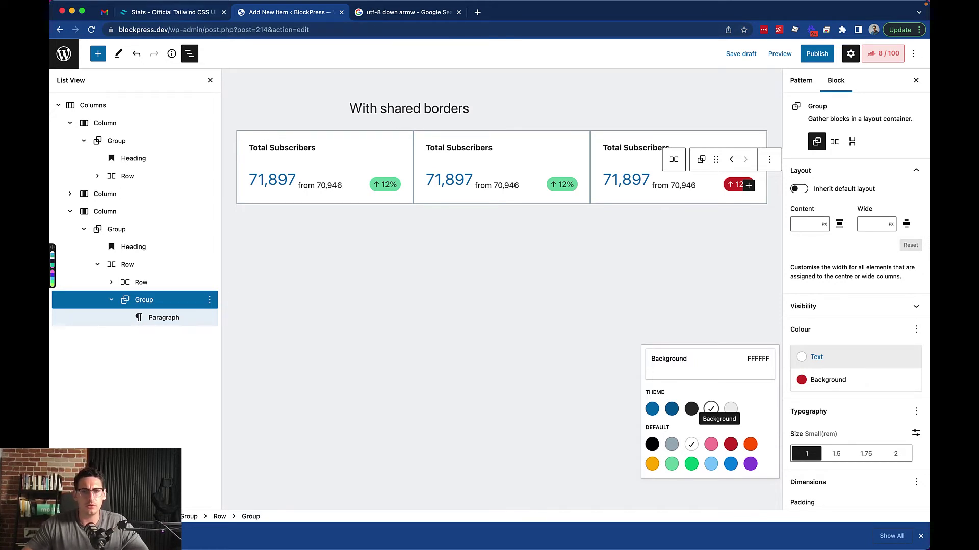
key("ctrl+shift+Tab")
left_click_drag(398, 391, 438, 390)
key("super+c")
key("ctrl+Tab")
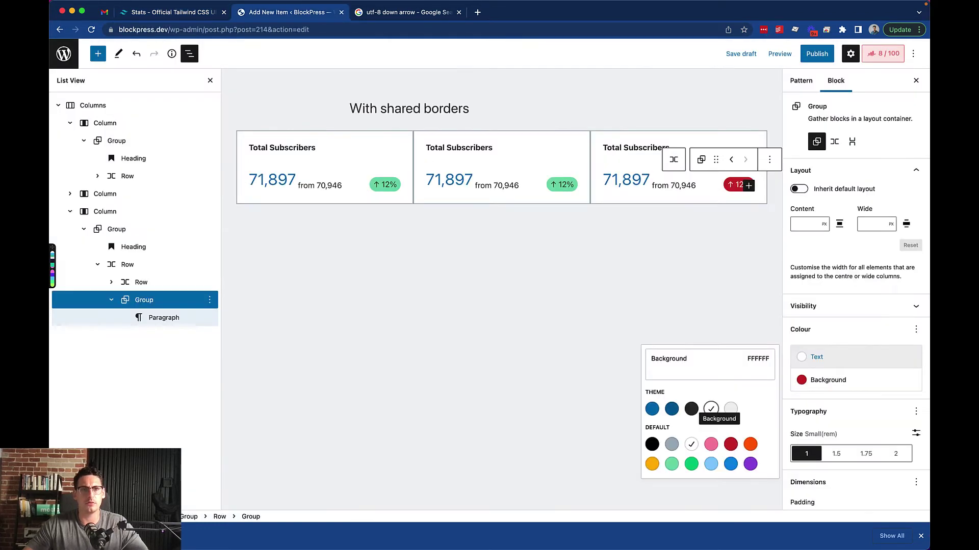
Replace the second column's large 71,897 figure with the copied 58.16%.
double_click(448, 180)
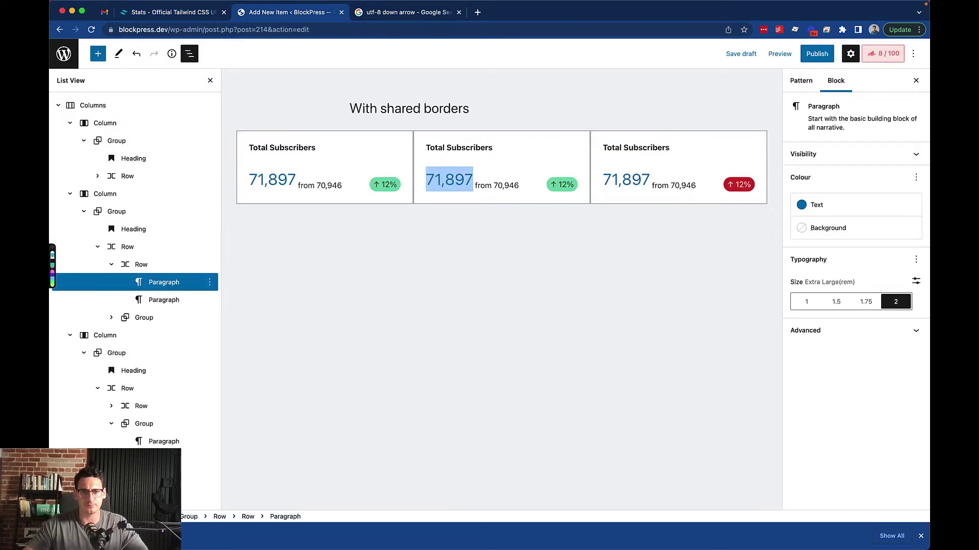
key("super+v")
key("ctrl+z")
key("ctrl+z")
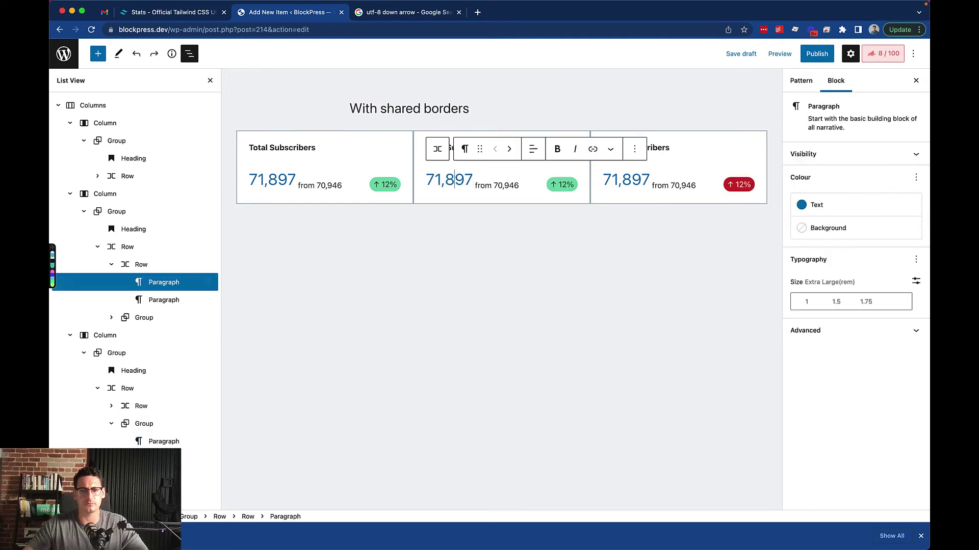
key("Left")
key("Left")
key("Left")
key("Left")
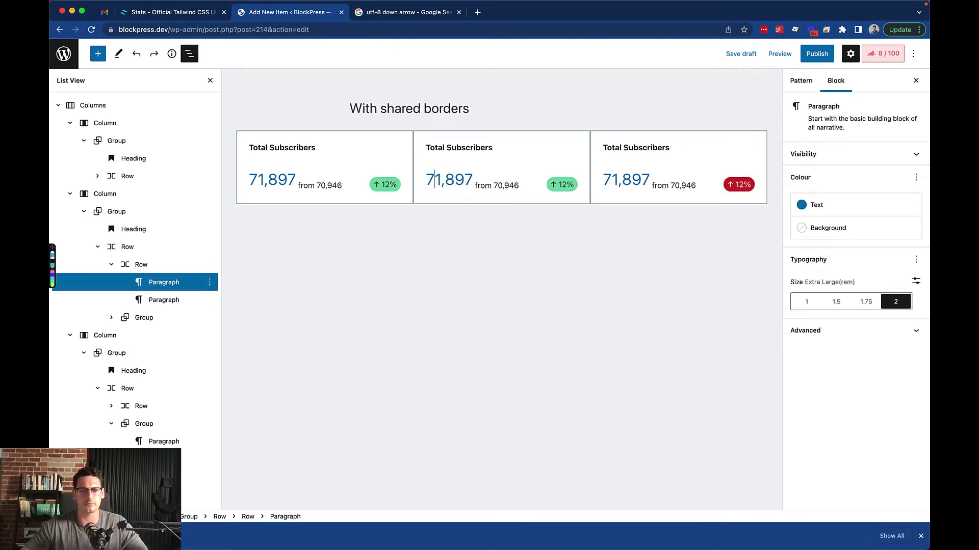
key("shift+Right")
key("shift+Right")
key("shift+Right")
key("shift+Right")
key("shift+Right")
key("shift+Right")
key("ctrl+v")
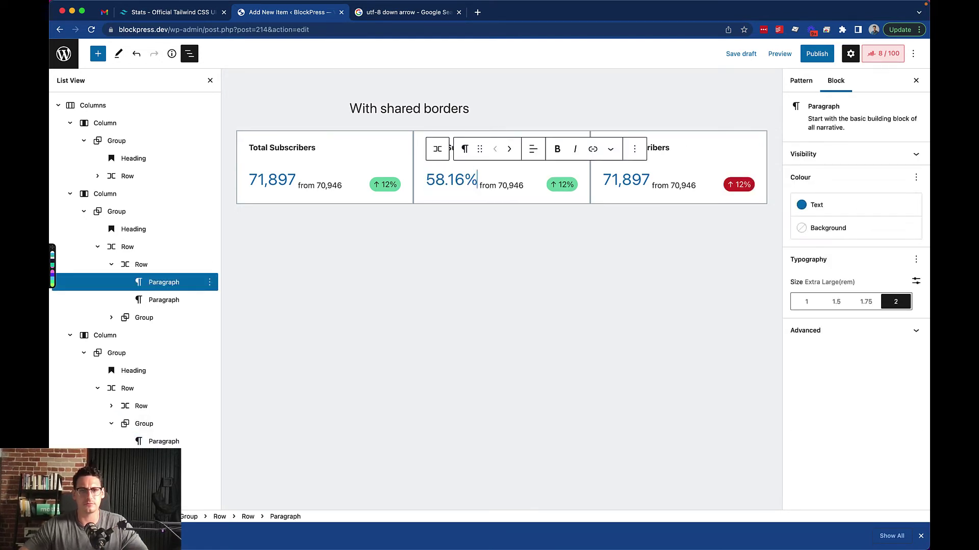
Copy 'from 56.14%' from the Tailwind UI example and replace the second column's 'from 70,946' text with it.
key("ctrl+shift+Tab")
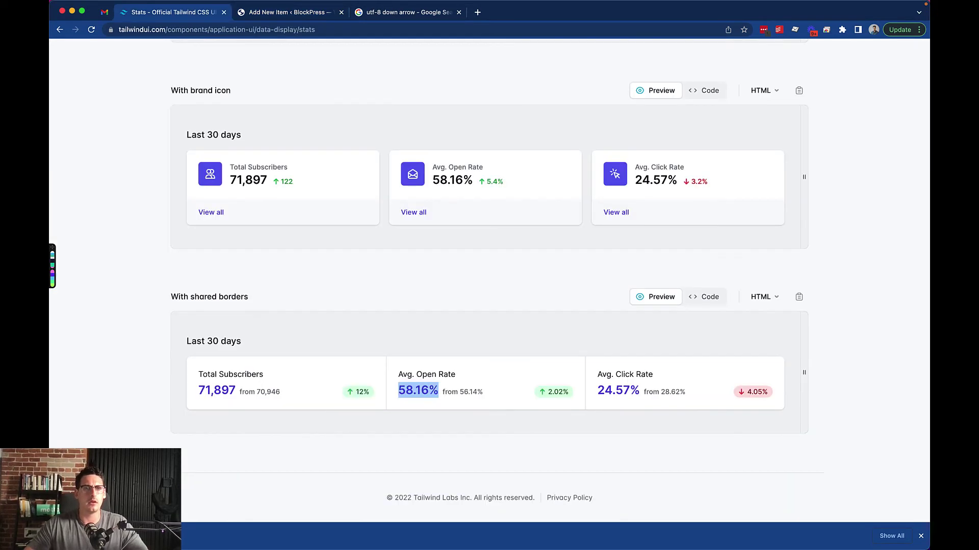
left_click_drag(442, 392, 484, 392)
key("super+c")
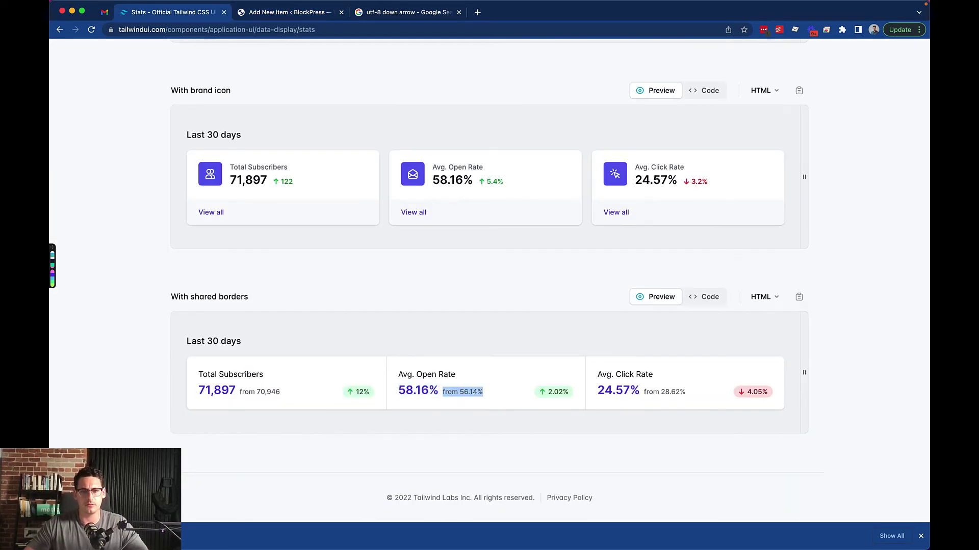
key("ctrl+Tab")
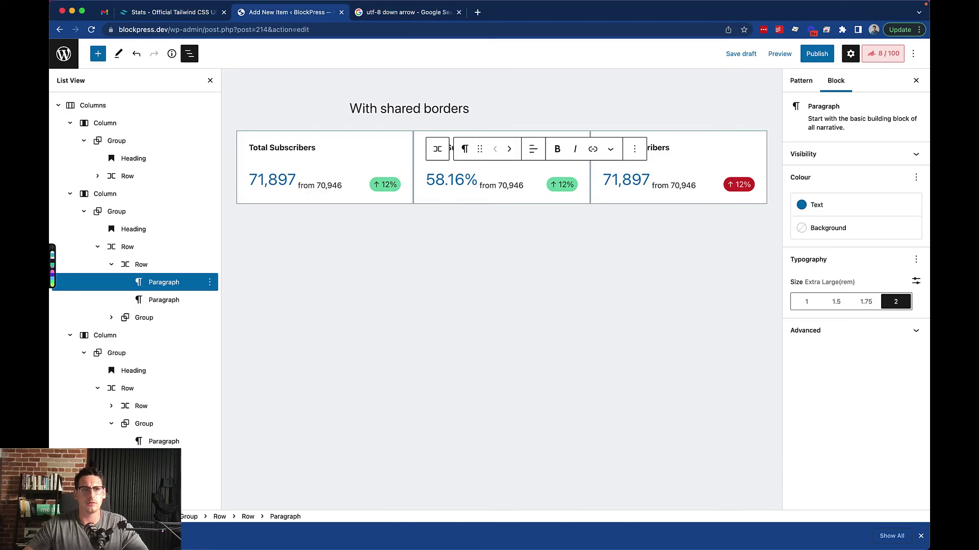
left_click(481, 185)
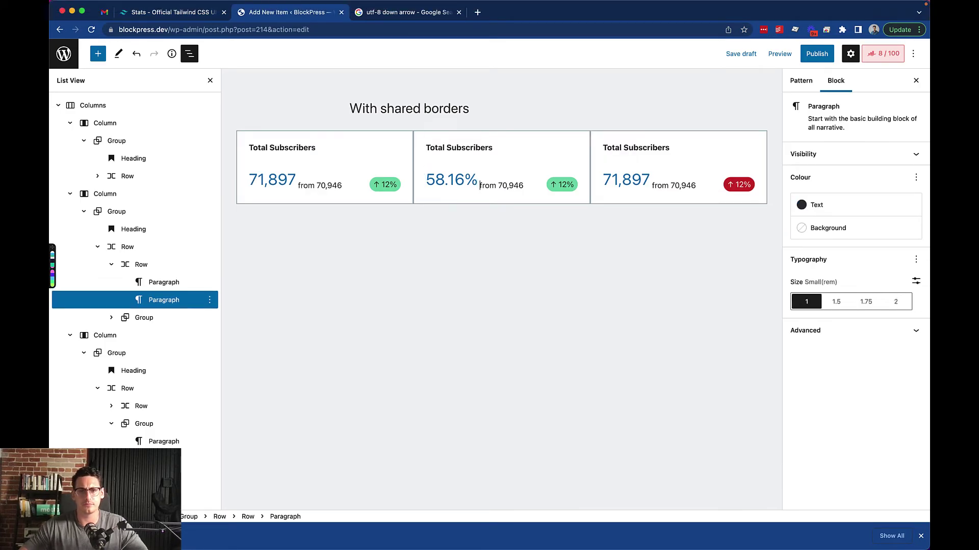
left_click_drag(481, 185, 524, 186)
key("super+v")
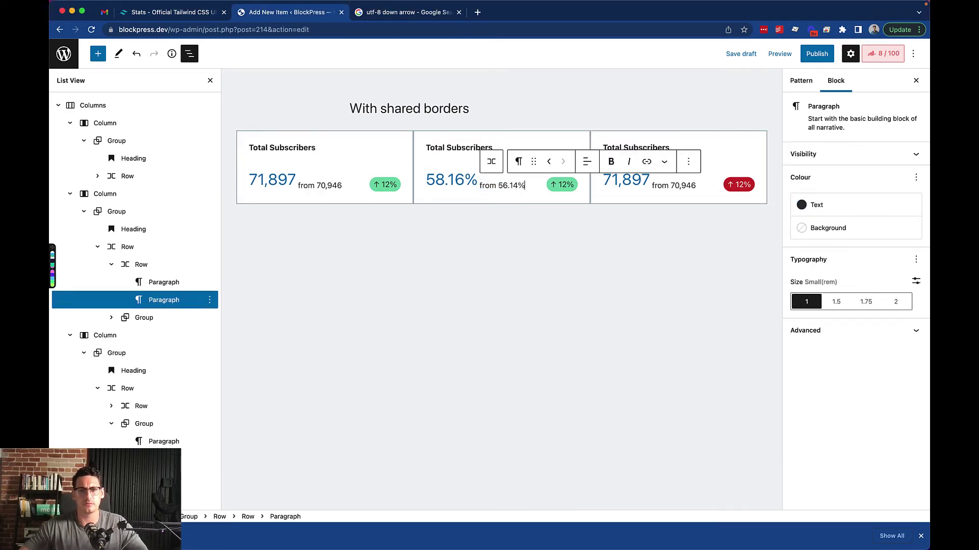
Set the block spacing of the group inside the first column to 0 px.
left_click(295, 148)
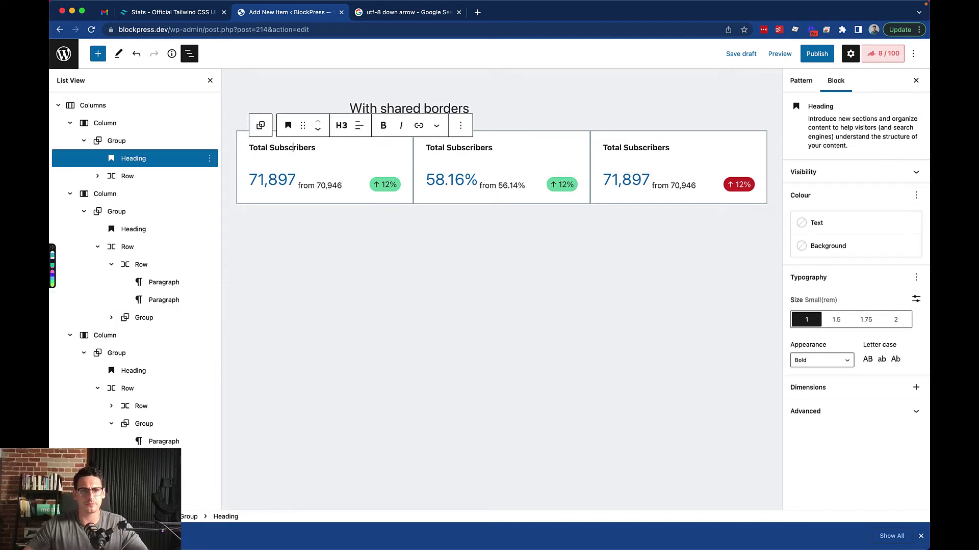
left_click(117, 141)
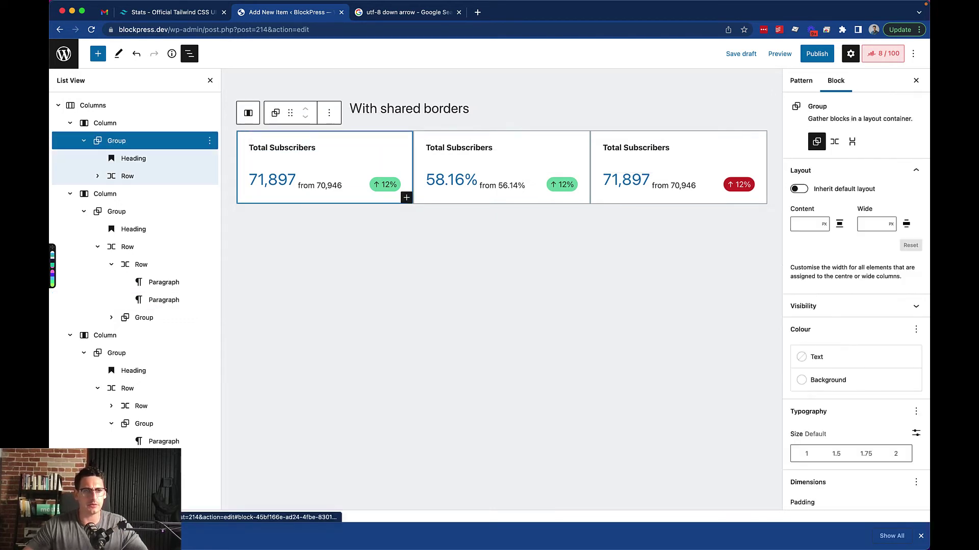
scroll(856, 306, "down", 5)
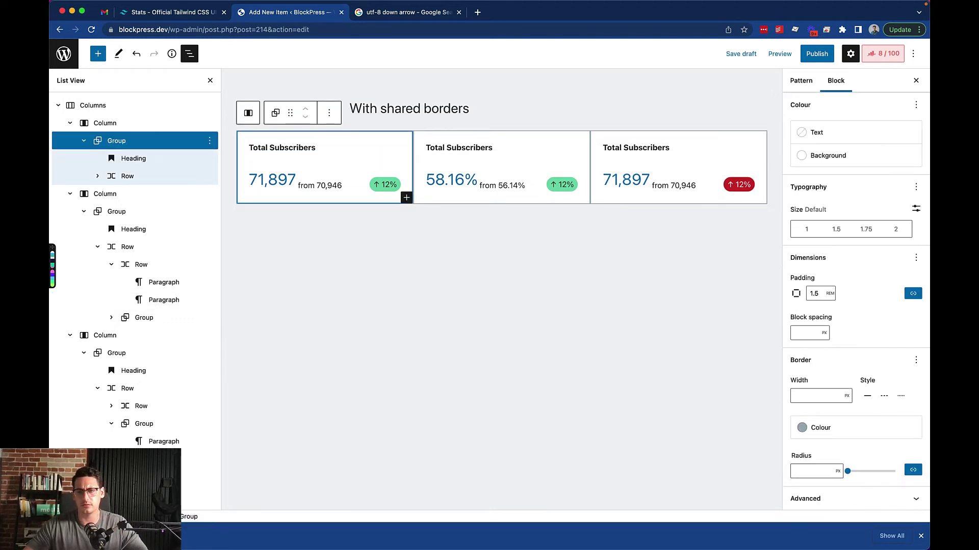
left_click(806, 333)
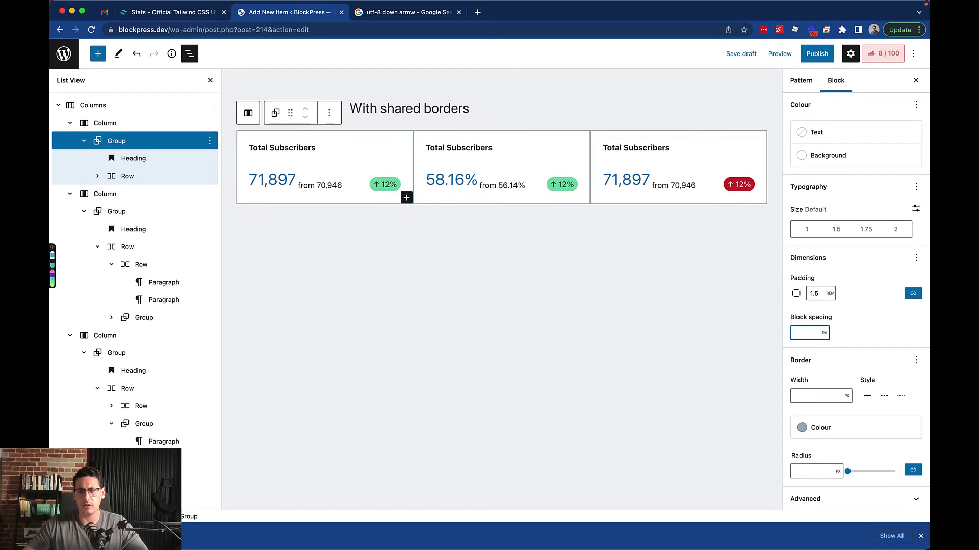
type("0")
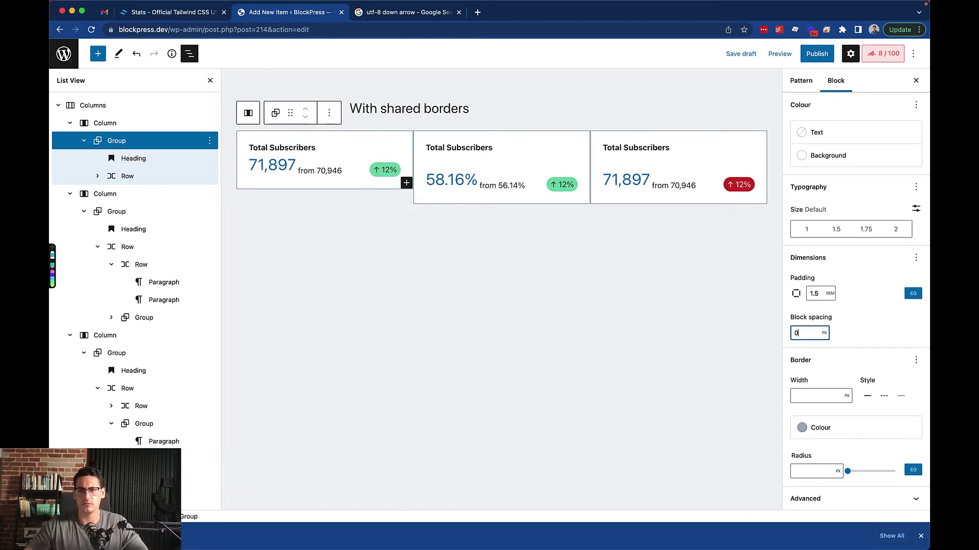
Set the block spacing of the second column's group to 0 px.
left_click(117, 211)
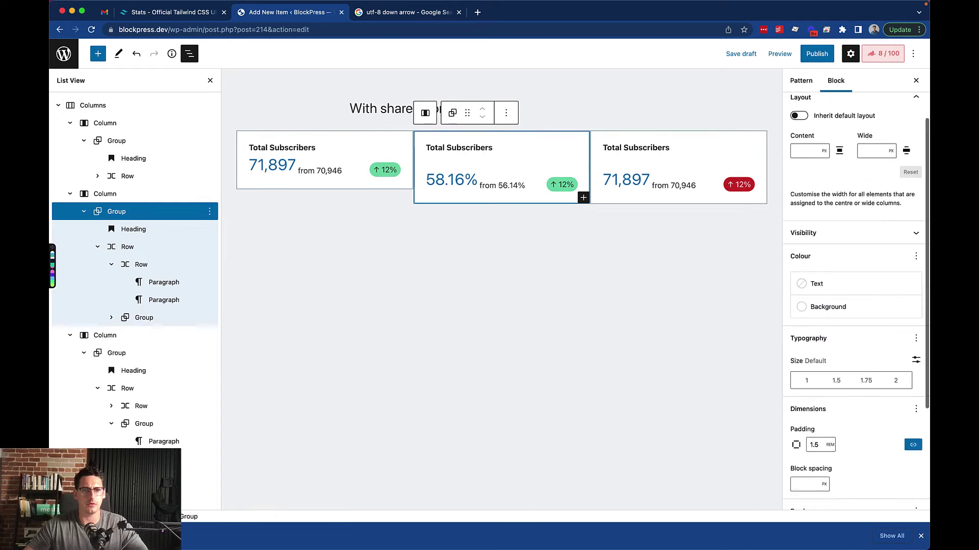
left_click(806, 333)
type("0")
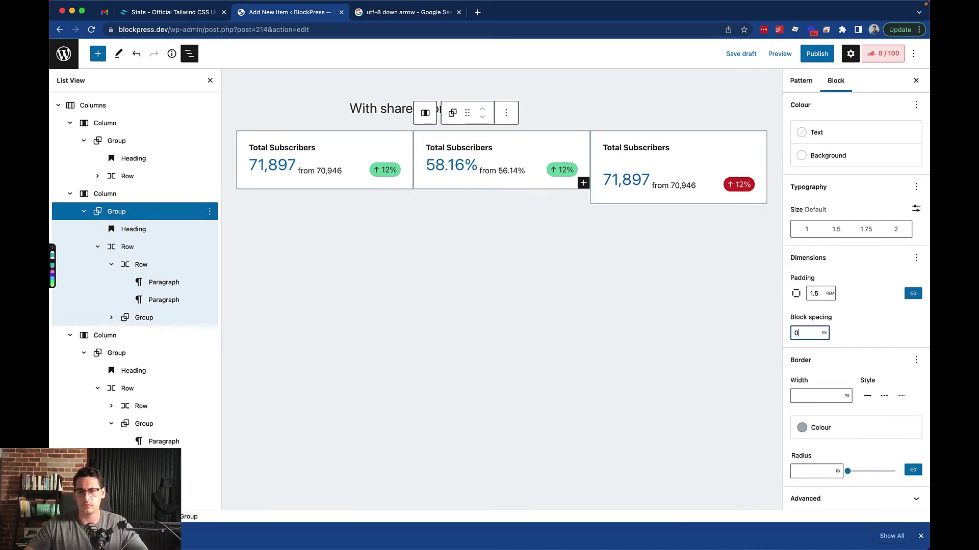
Set the block spacing of the third column's group to 0 px and save the draft.
left_click(116, 352)
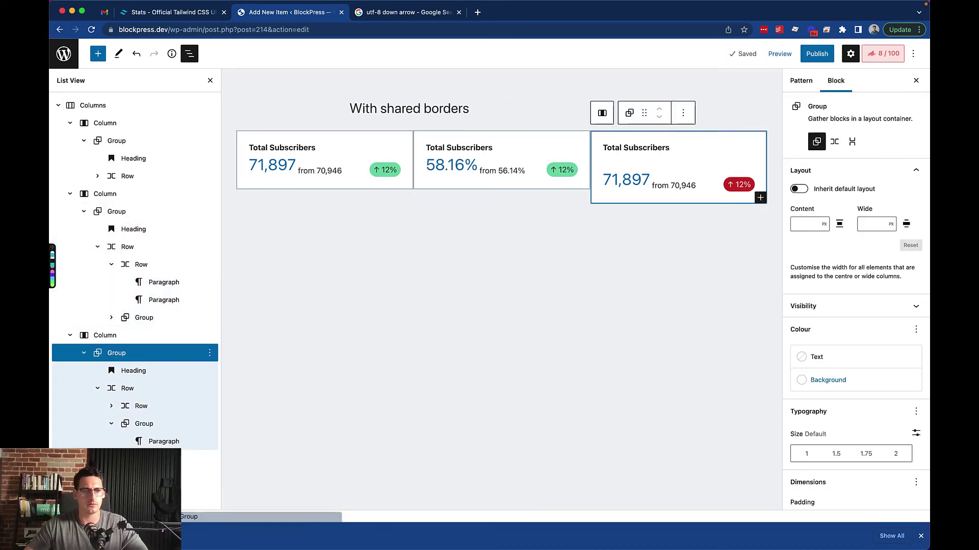
scroll(836, 326, "down", 5)
left_click(805, 333)
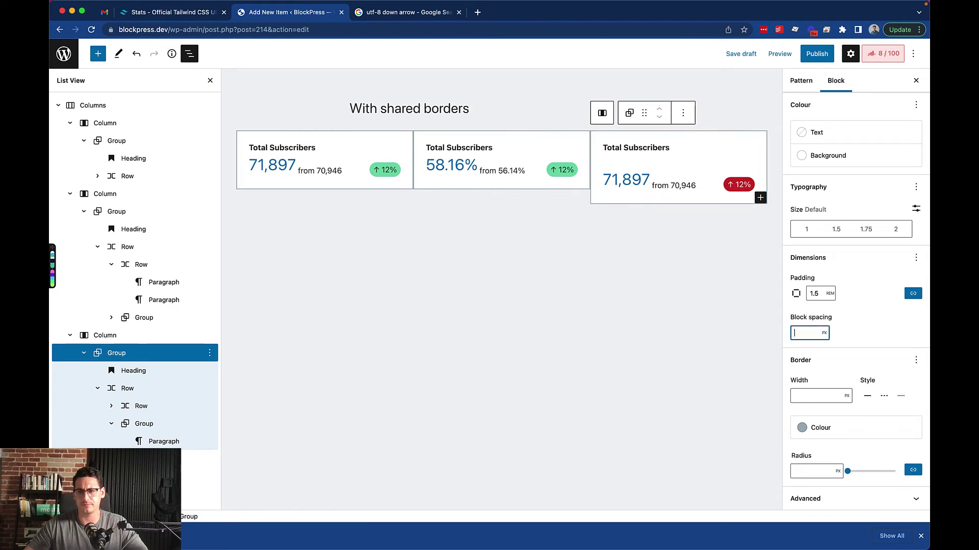
type("0")
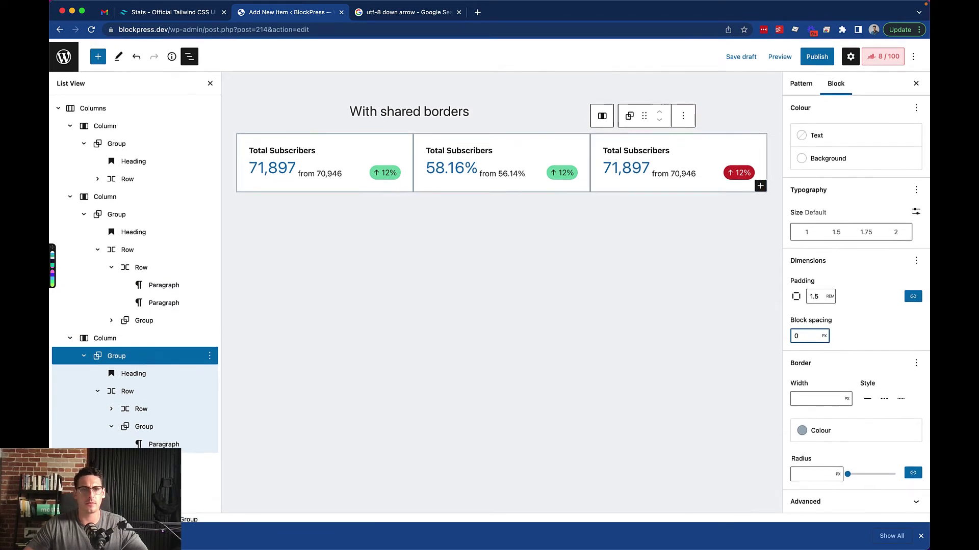
left_click(741, 53)
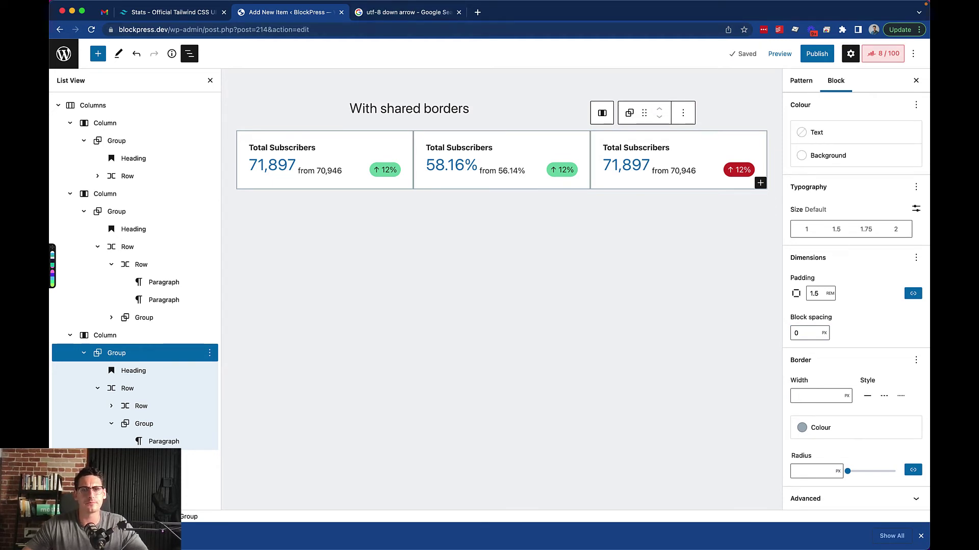
Copy the downwards arrow from the W3Schools UTF-8 arrows page, replace the red badge's up arrow with it, and close the reference page.
key("ctrl+Tab")
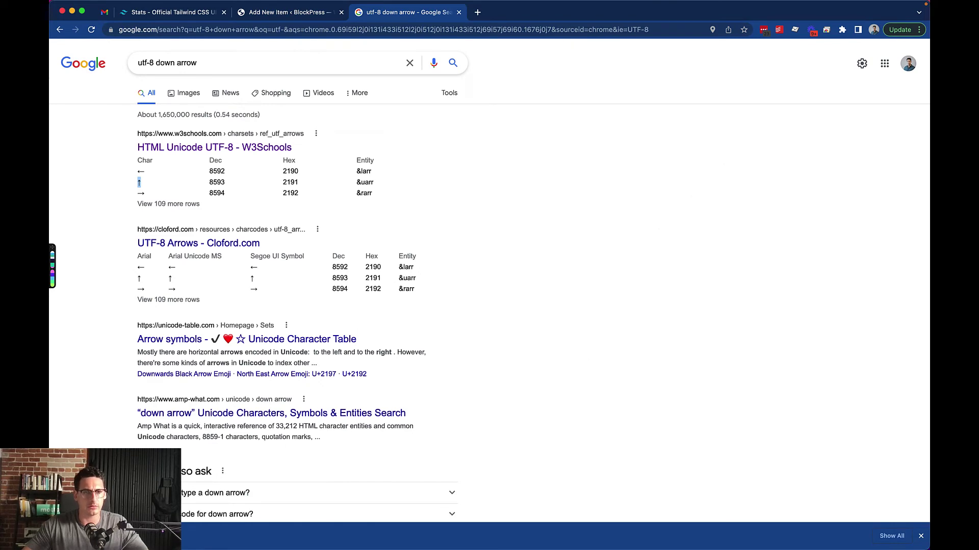
left_click(214, 147)
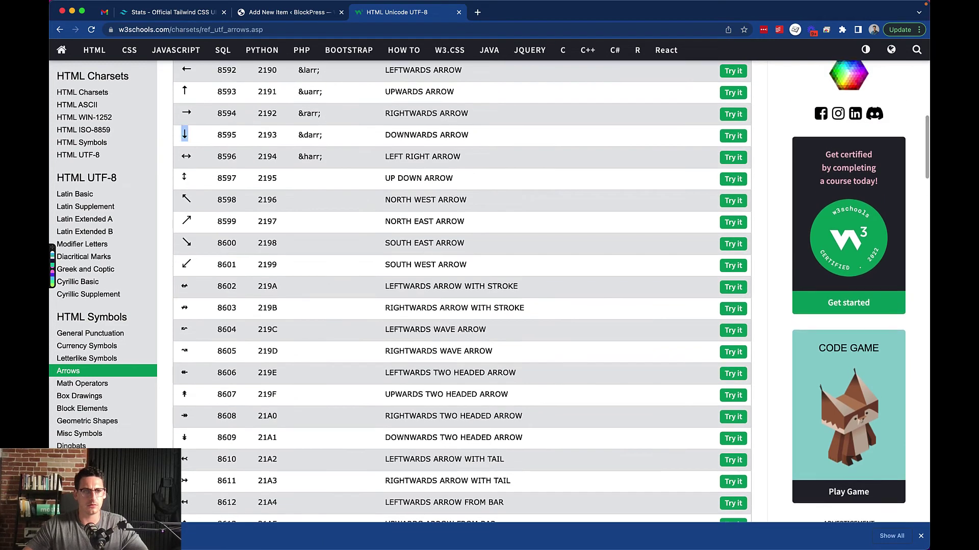
key("ctrl+shift+Tab")
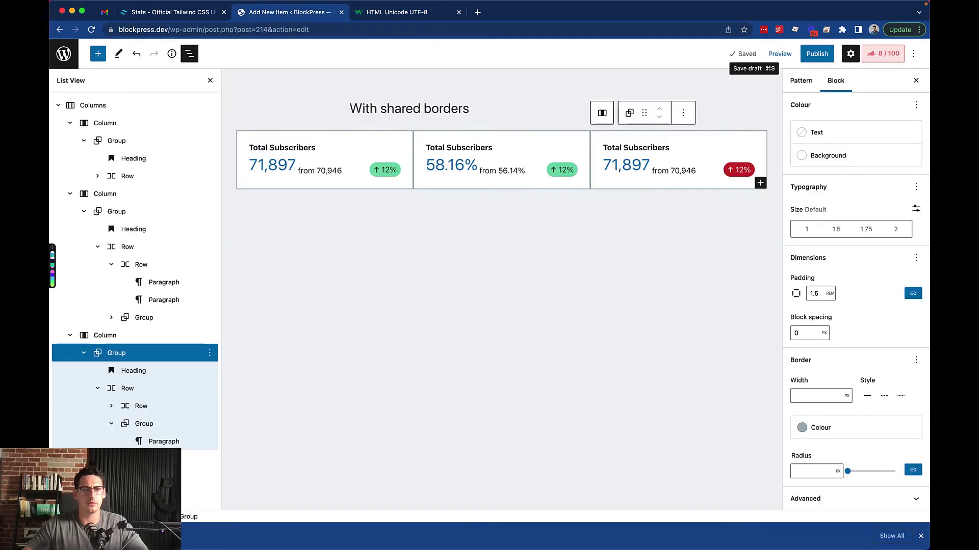
double_click(730, 169)
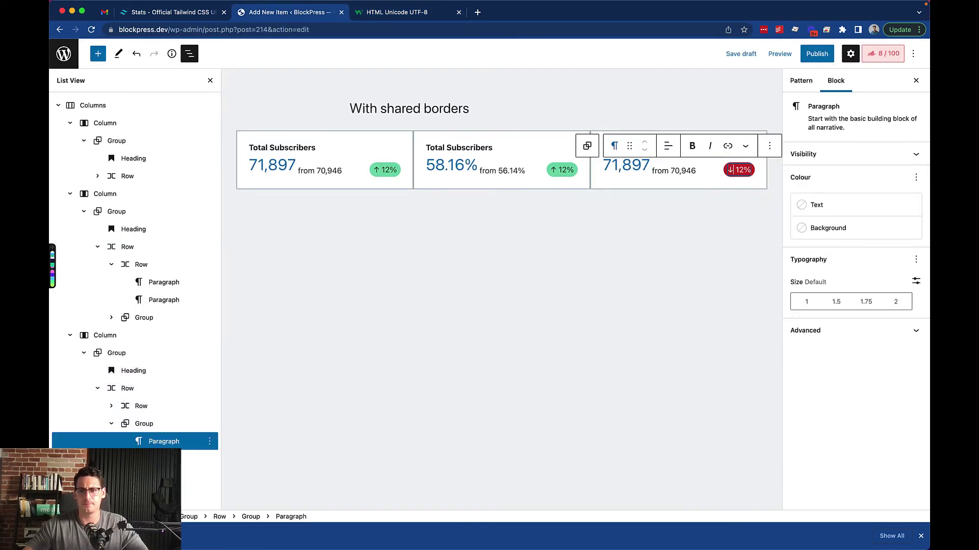
key("ctrl+Tab")
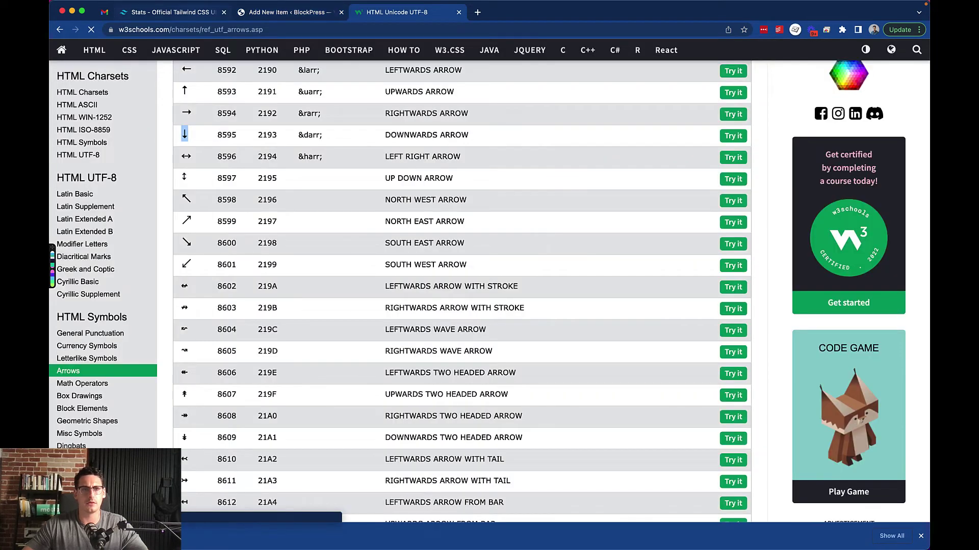
key("super+w")
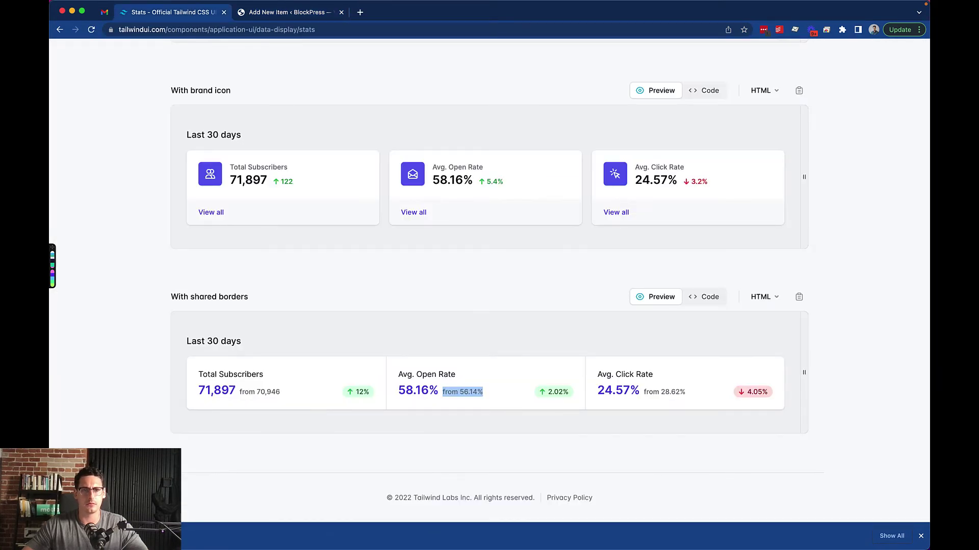
Copy the Avg. Click Rate figure 24.57% from the Tailwind UI example and replace the third column's large 71,897 with it.
left_click(514, 392)
left_click_drag(597, 390, 639, 391)
key("ctrl+c")
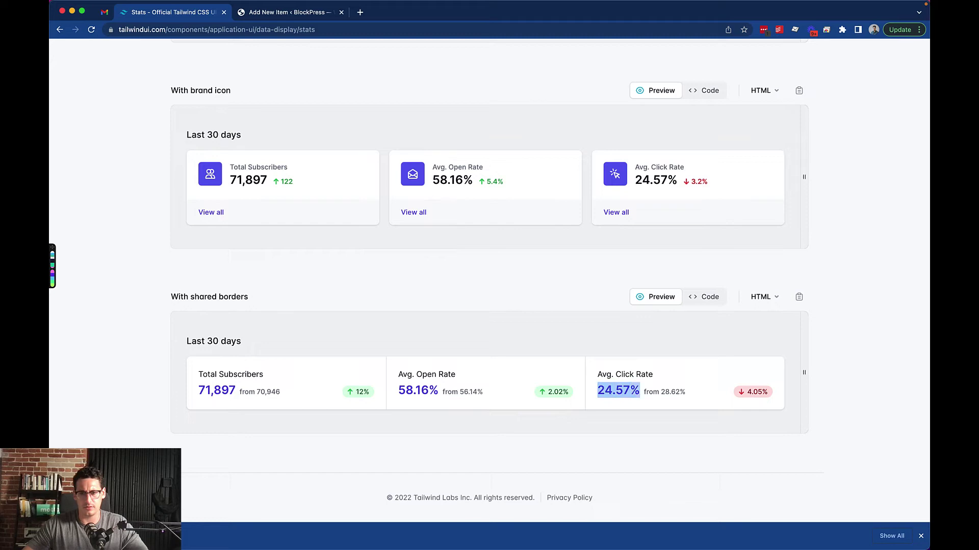
key("ctrl+Tab")
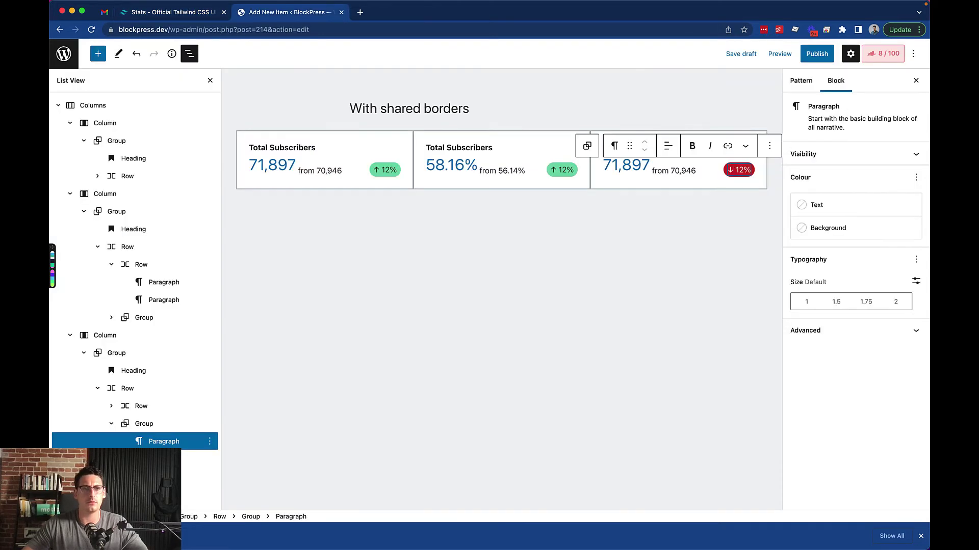
left_click_drag(603, 165, 651, 165)
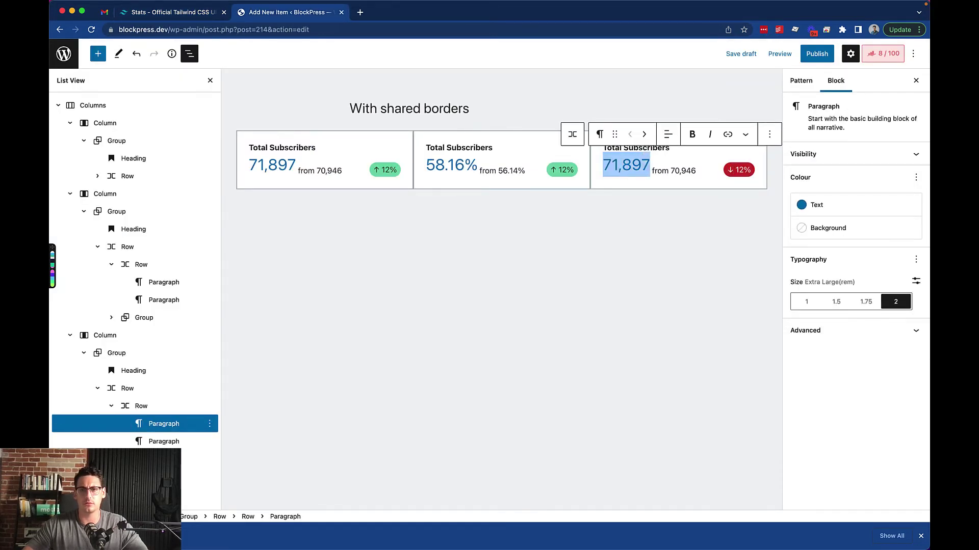
key("ctrl+v")
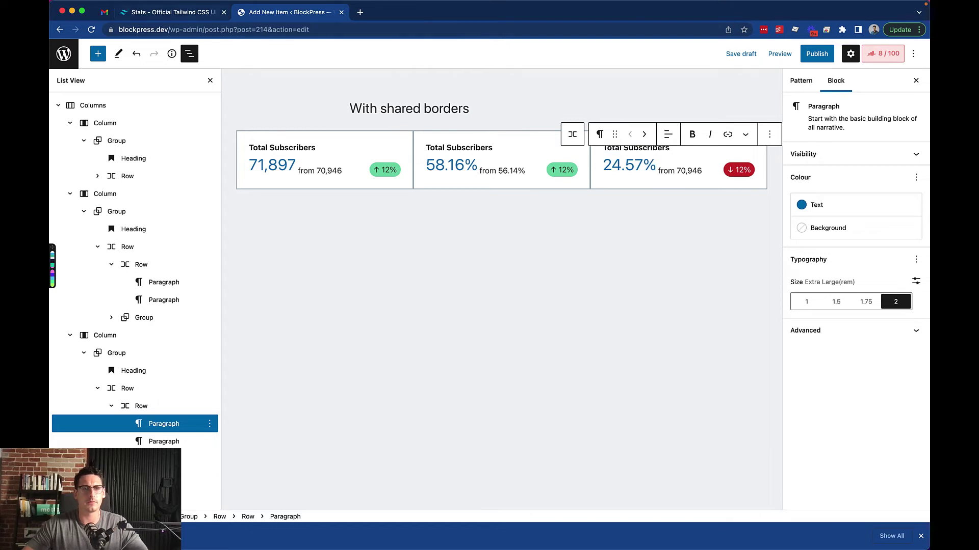
Copy the title 'Avg. Open Rate' from the Tailwind UI example and replace the second column's heading with it.
key("ctrl+shift+Tab")
left_click_drag(456, 375, 398, 374)
key("super+c")
key("ctrl+Tab")
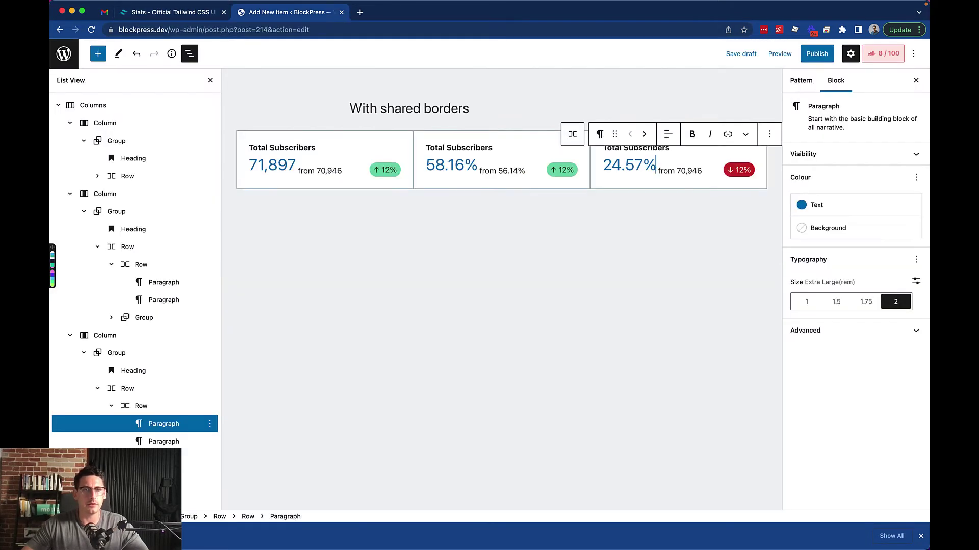
left_click_drag(426, 147, 490, 147)
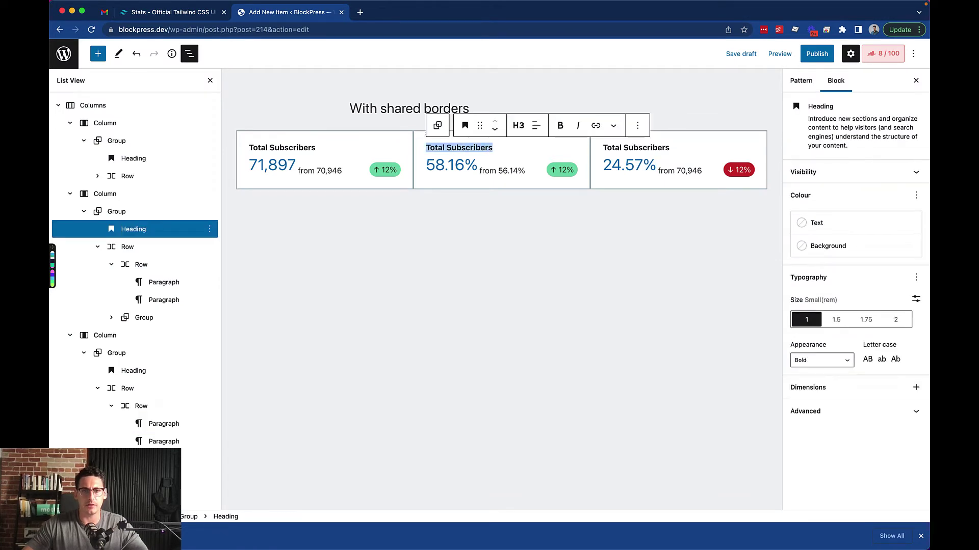
key("super+v")
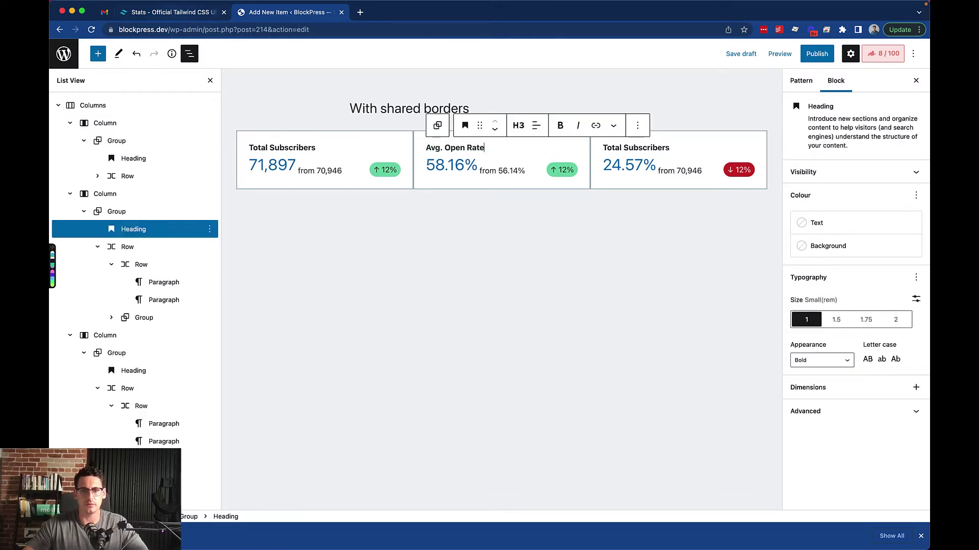
Replace the third column's heading with 'Avg. Click Rate' copied from the Tailwind UI example, and save the draft.
key("ctrl+shift+Tab")
left_click_drag(654, 375, 596, 376)
key("super+c")
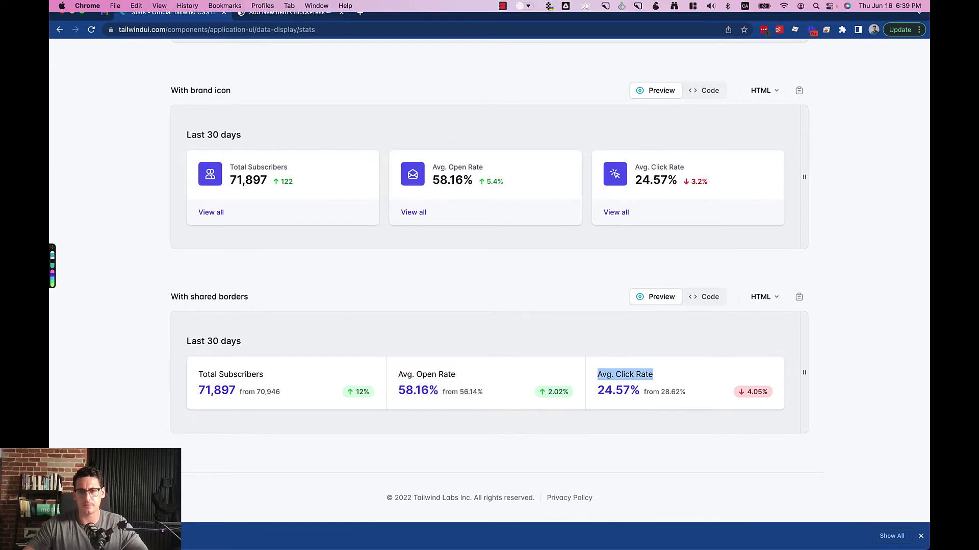
left_click(288, 13)
left_click_drag(670, 147, 602, 148)
key("super+v")
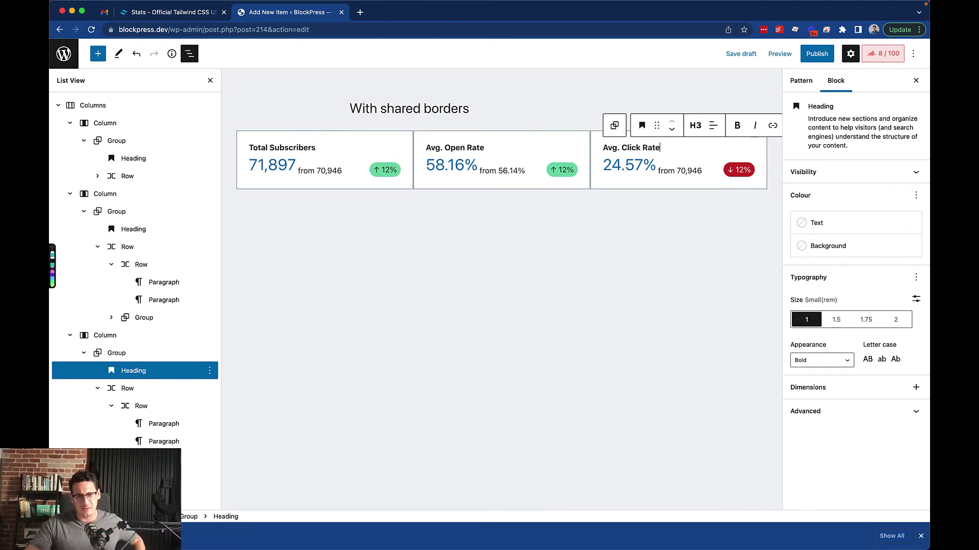
left_click(611, 285)
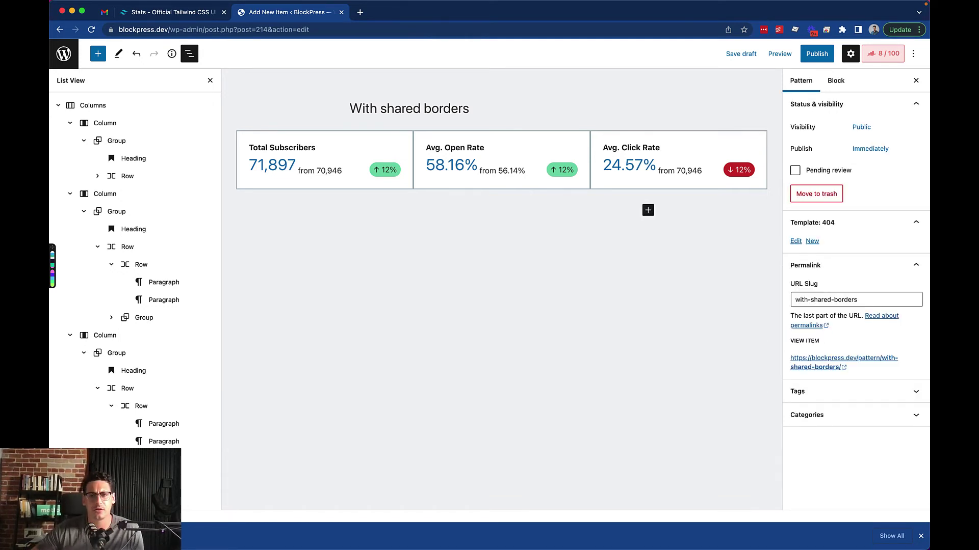
key("super+s")
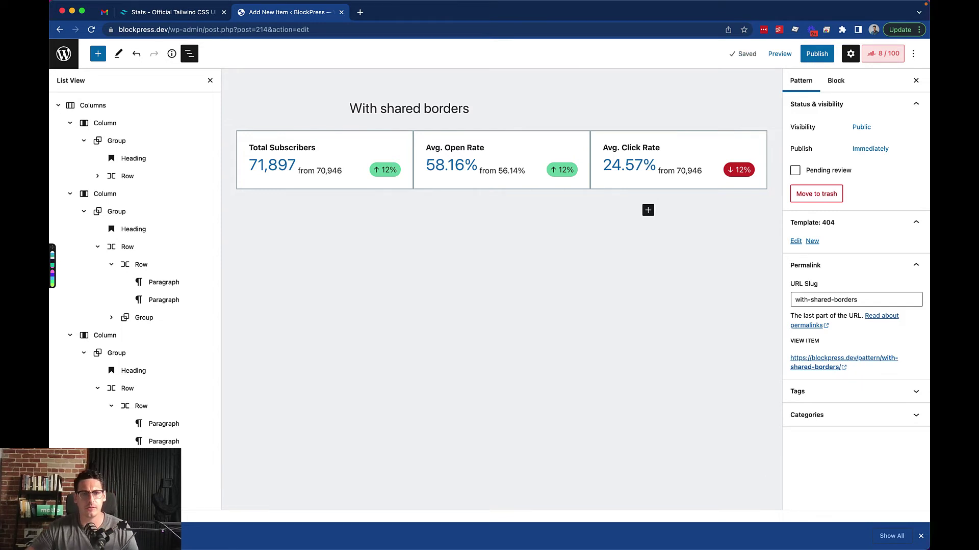
Check the corners of the Tailwind UI example and set the outer Columns block's border radius to 0.5 rem.
key("super+alt+Left")
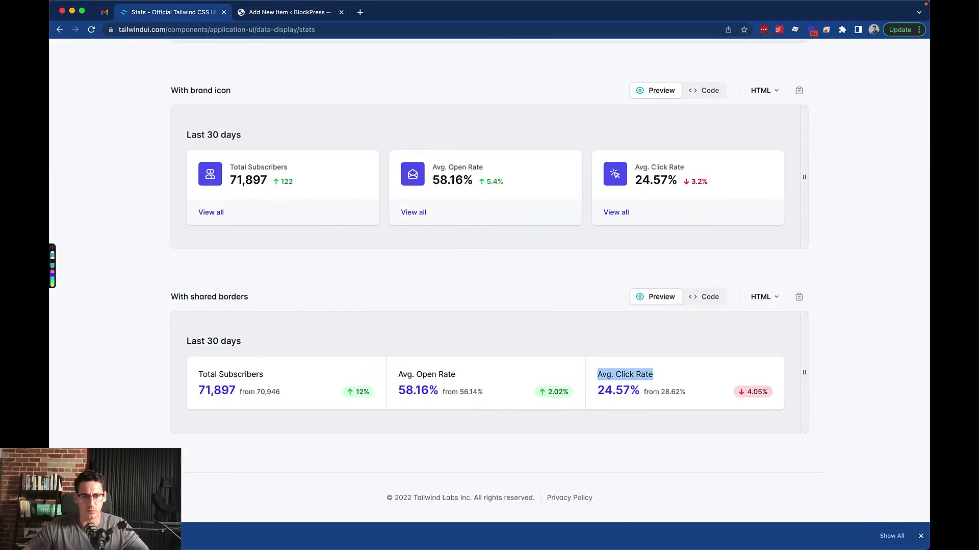
key("super+alt+Right")
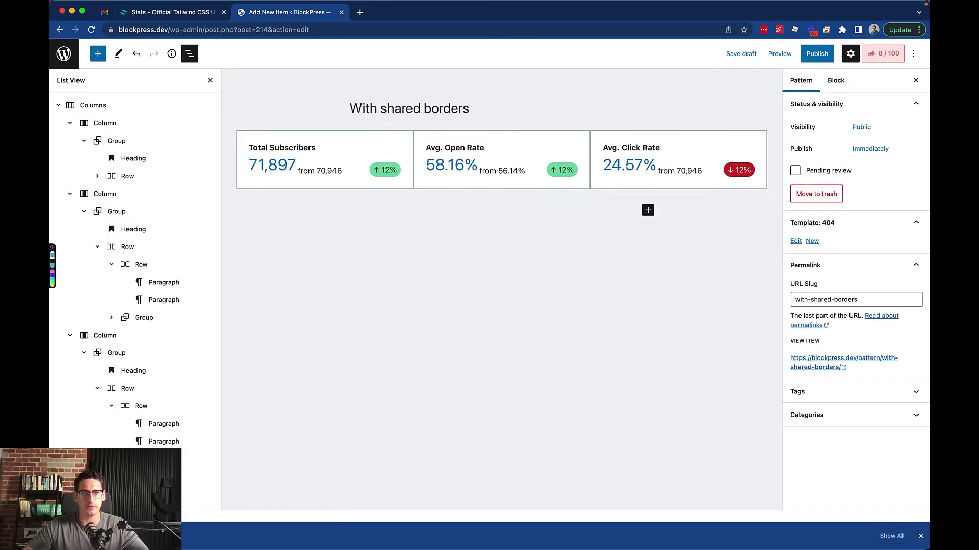
left_click(93, 106)
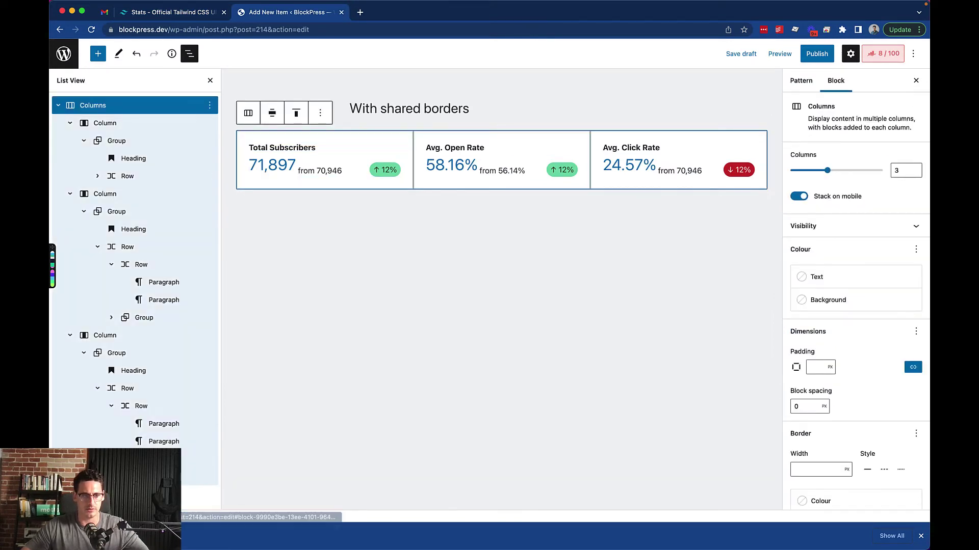
scroll(855, 321, "down", 3)
left_click(813, 472)
type("0")
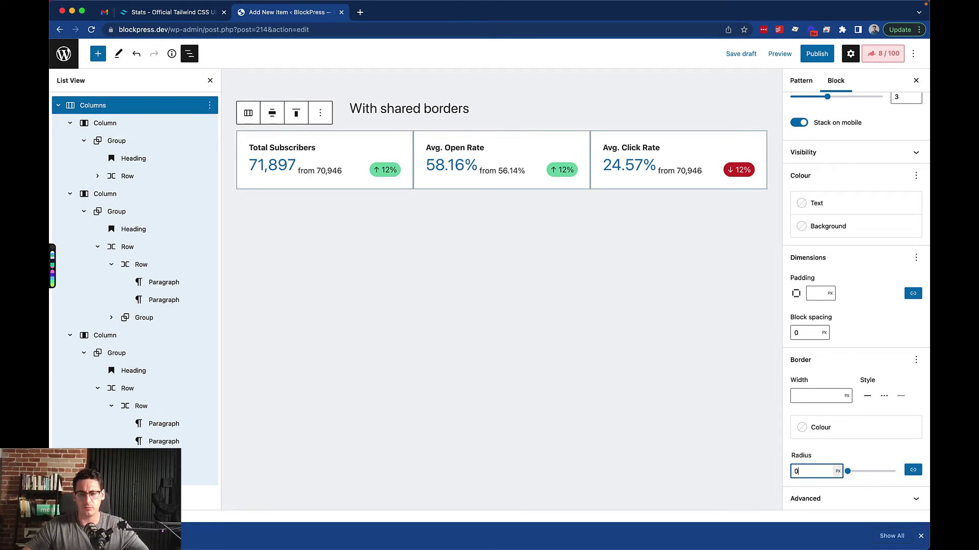
left_click(837, 471)
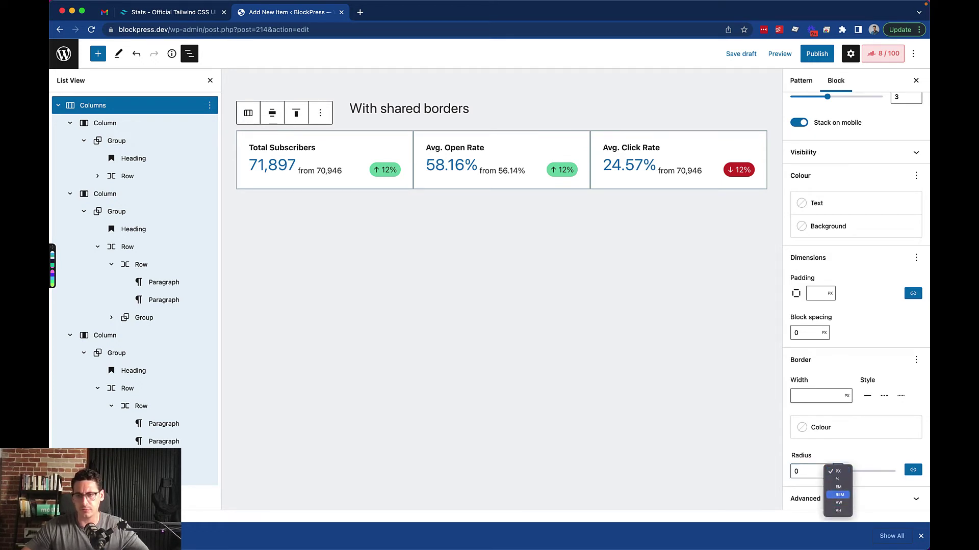
left_click(839, 495)
type(".5")
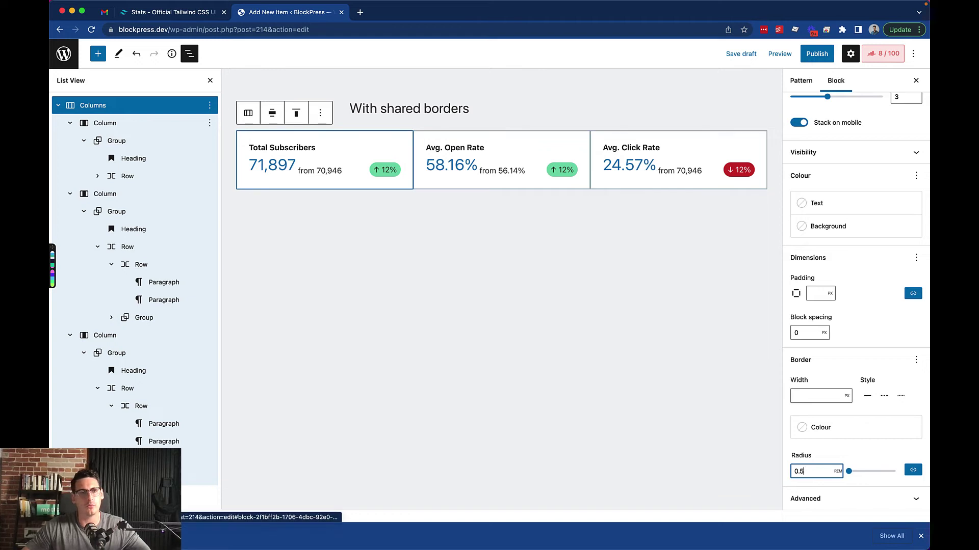
Unlink the corner radii of the first column's Group and set its top-left radius to 0.5 rem.
left_click(105, 122)
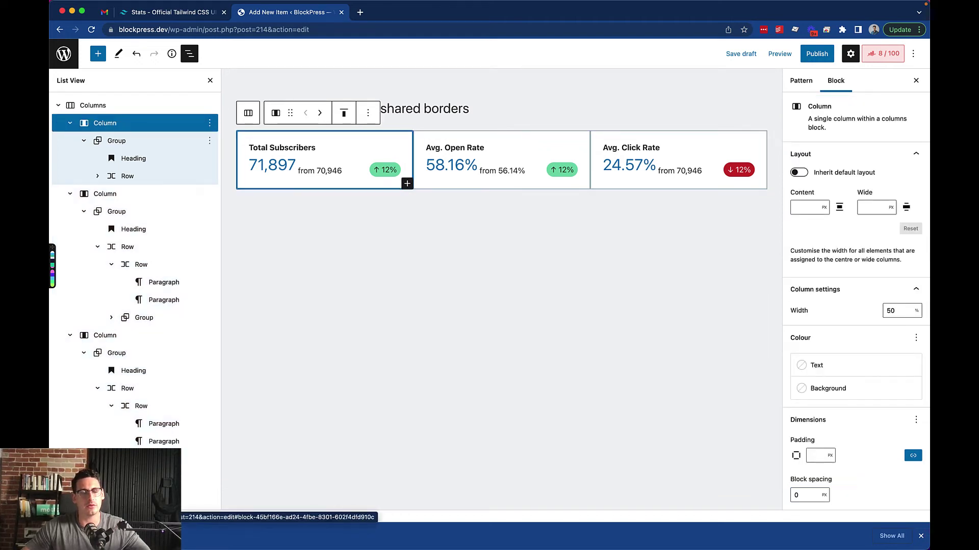
left_click(116, 141)
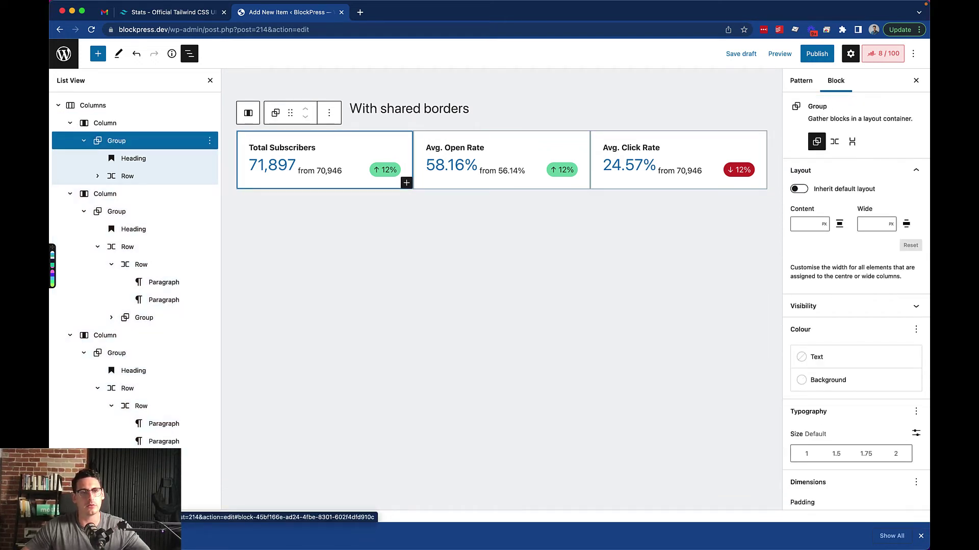
scroll(856, 300, "down", 5)
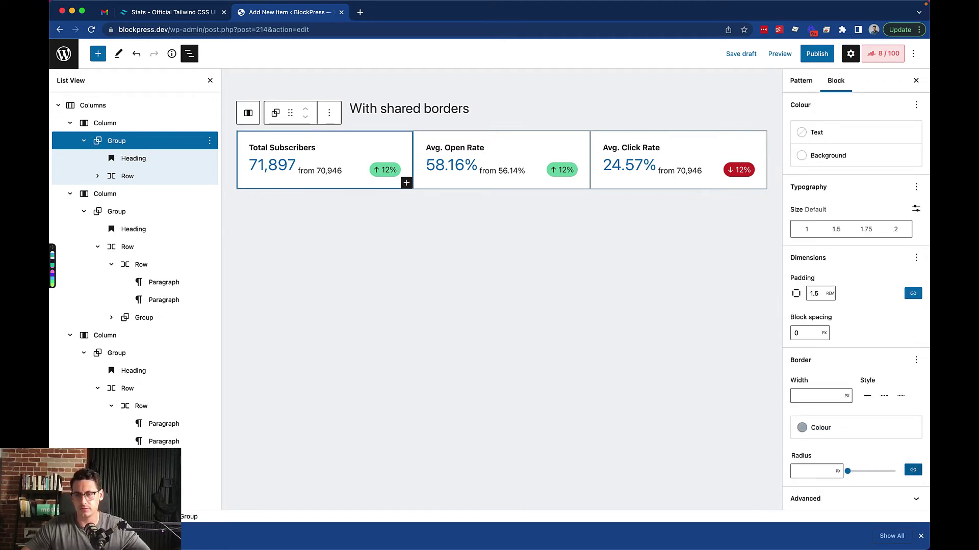
left_click(913, 470)
scroll(892, 466, "down", 1)
left_click(807, 449)
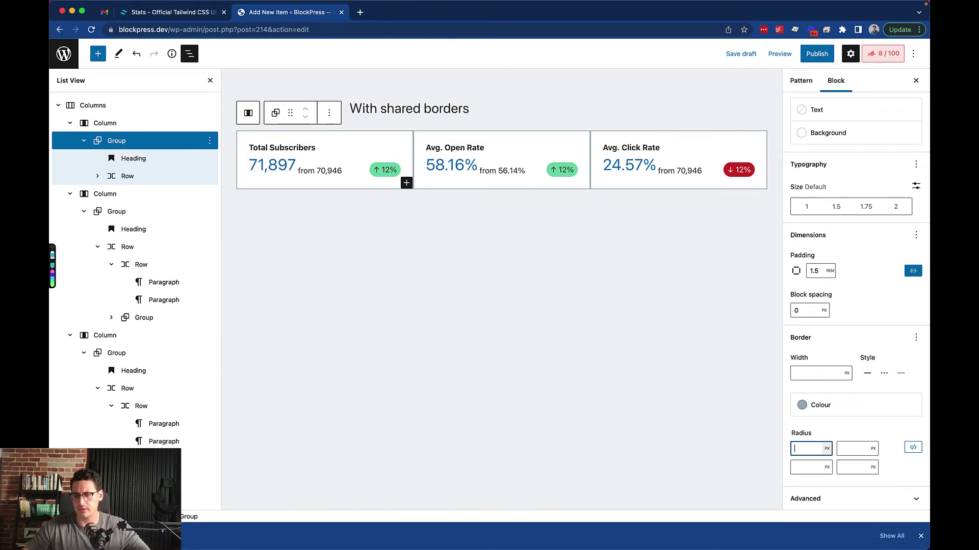
left_click(826, 449)
left_click(829, 472)
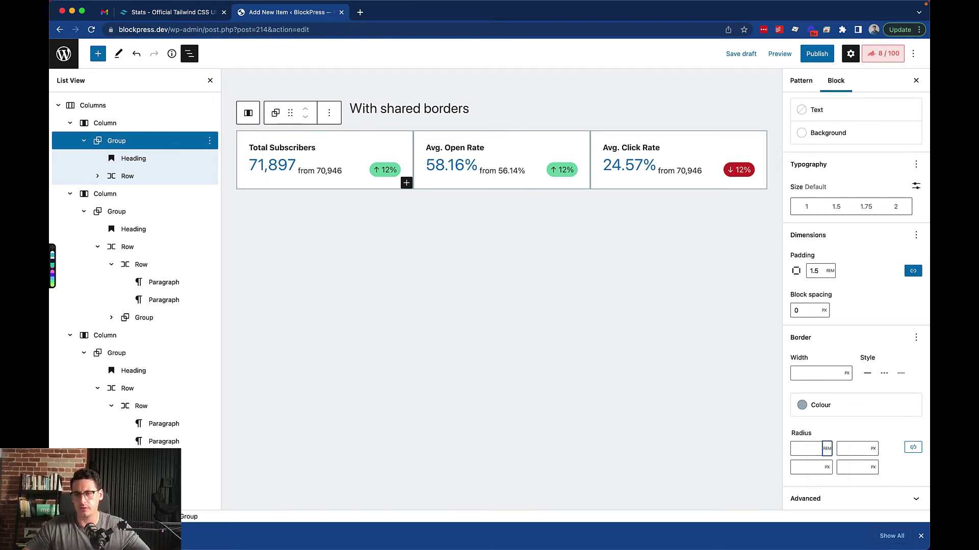
type("0.5")
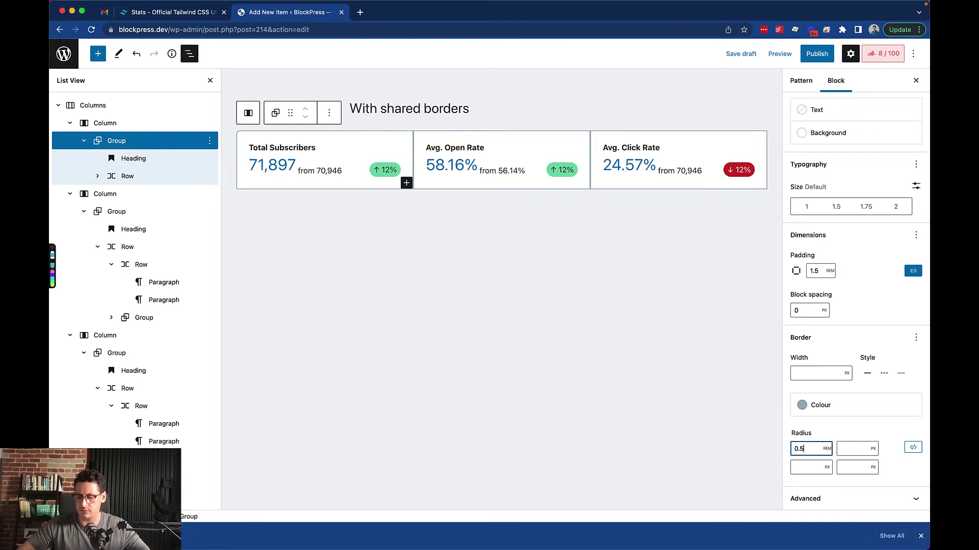
Copy the 0.5 value from the top-left radius into the bottom-left radius of the first column's Group.
key("super+a")
key("super+c")
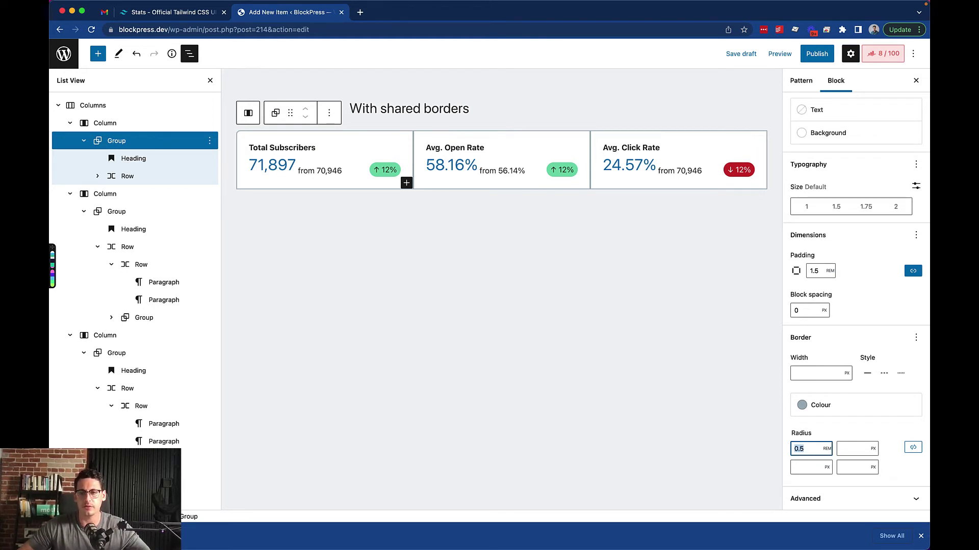
key("Tab")
key("Tab")
key("Tab")
key("Tab")
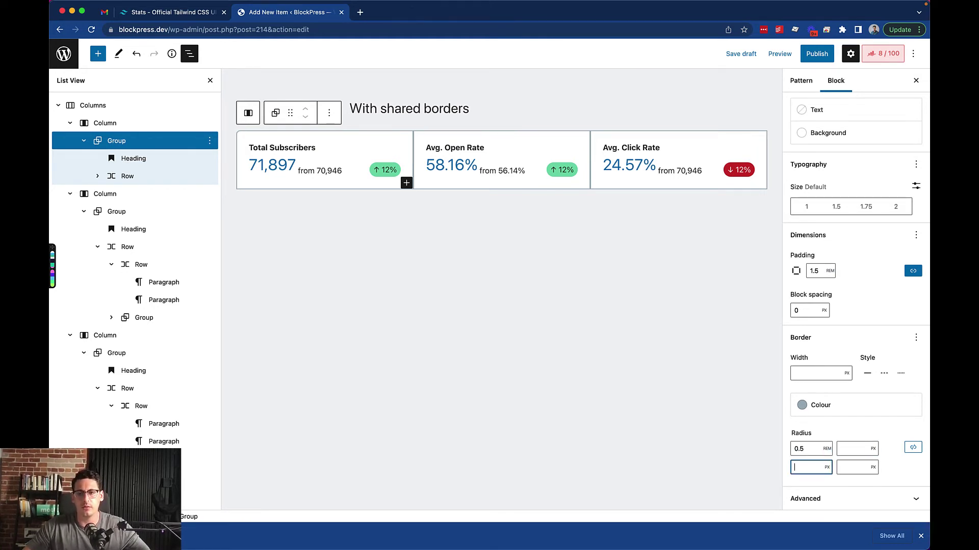
key("super+v")
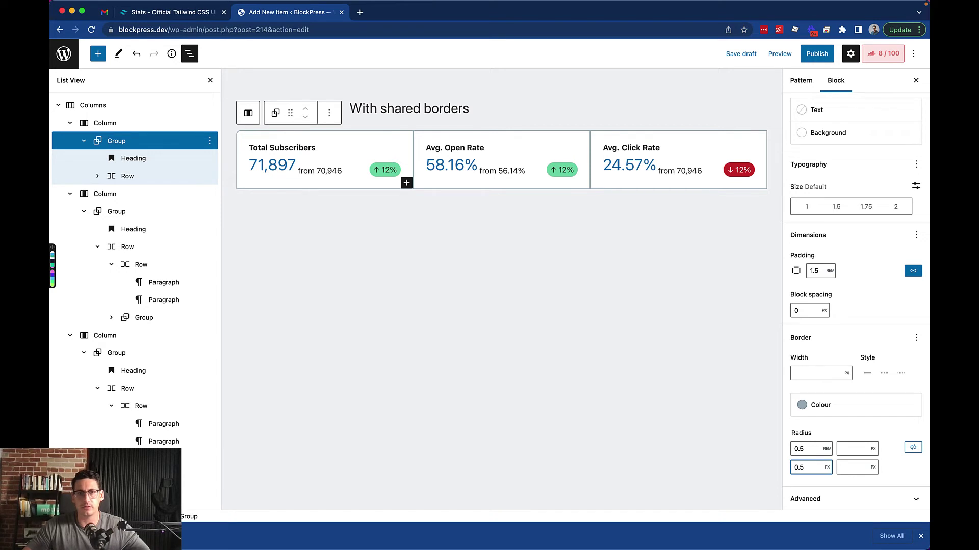
Try a bottom-left radius of 1 rem on the first column's Group, save the draft, and set that radius to 0.5 rem.
key("super+a")
type("1")
left_click(827, 467)
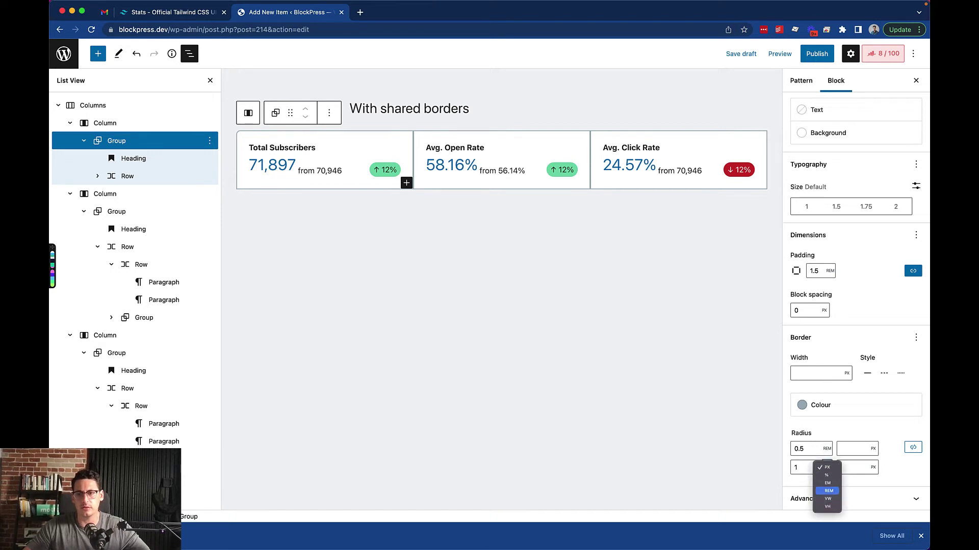
key("Return")
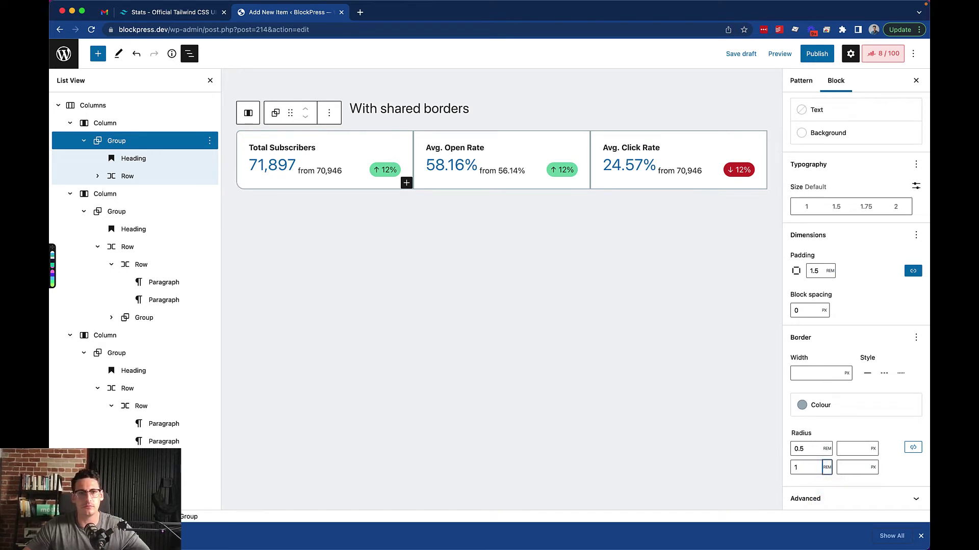
key("super+s")
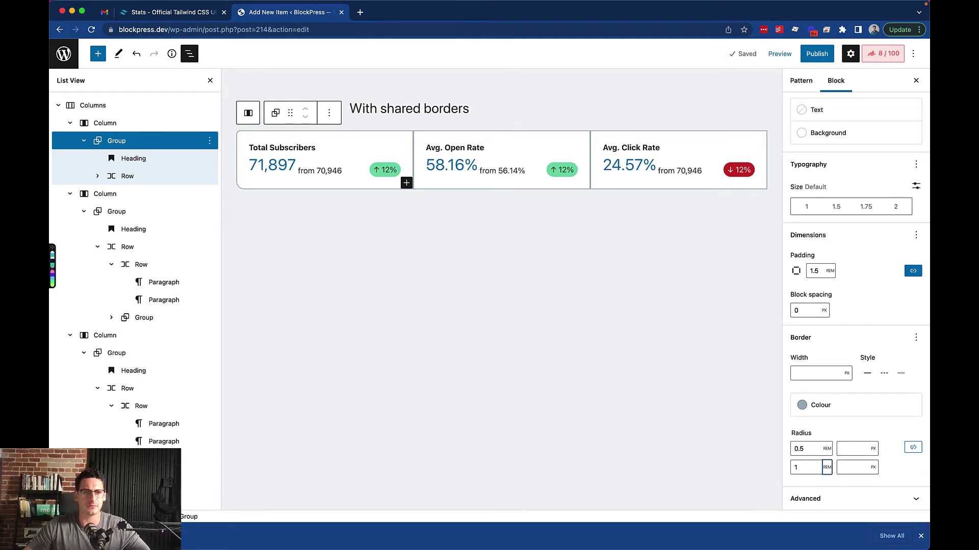
left_click(806, 468)
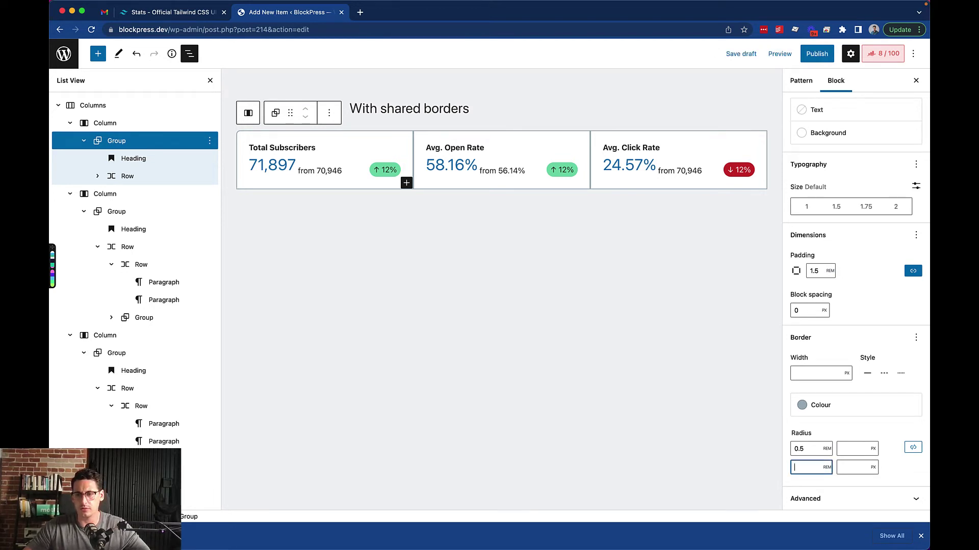
type("0.5")
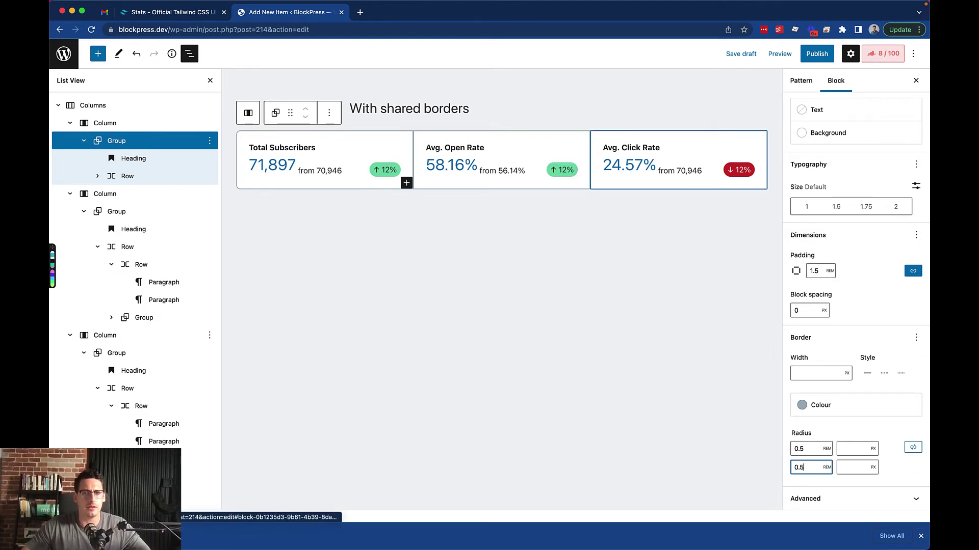
Set the border radius of the third column's Group to 0.5 rem and unlink its corners.
left_click(116, 354)
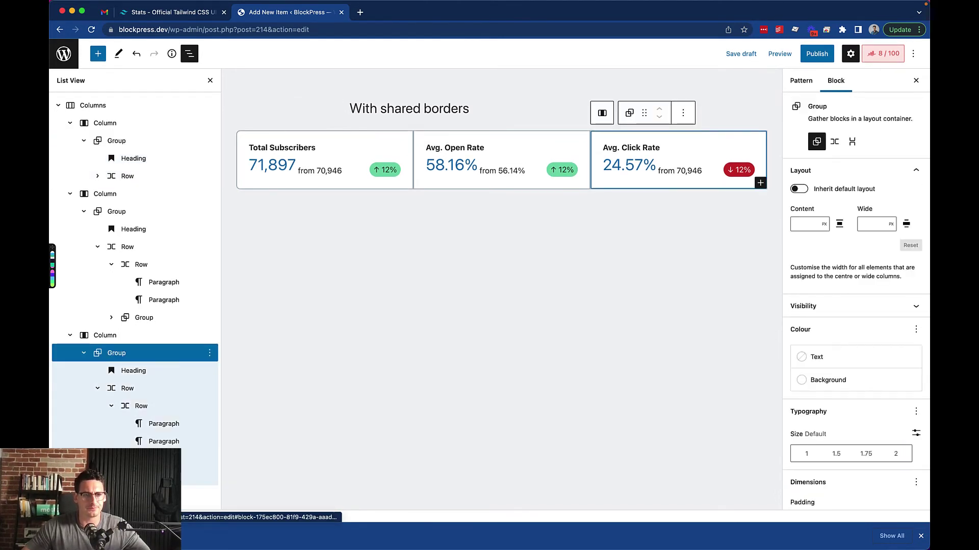
scroll(855, 306, "down", 5)
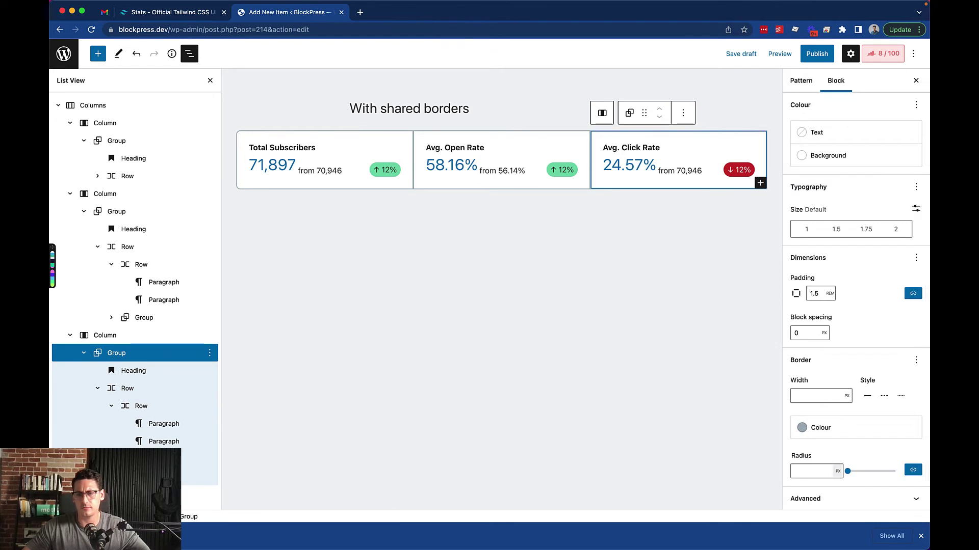
left_click(838, 471)
left_click(839, 495)
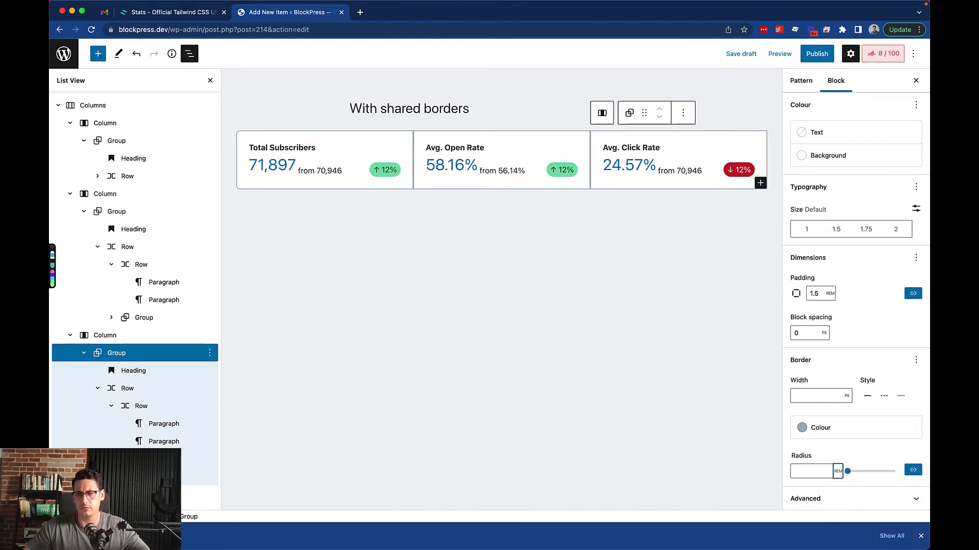
left_click(810, 471)
type("0.5")
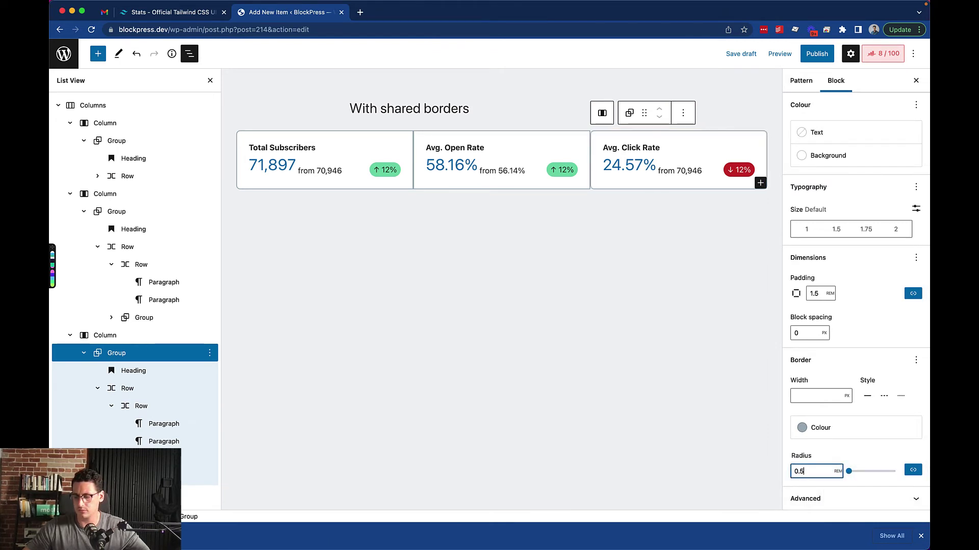
left_click(913, 469)
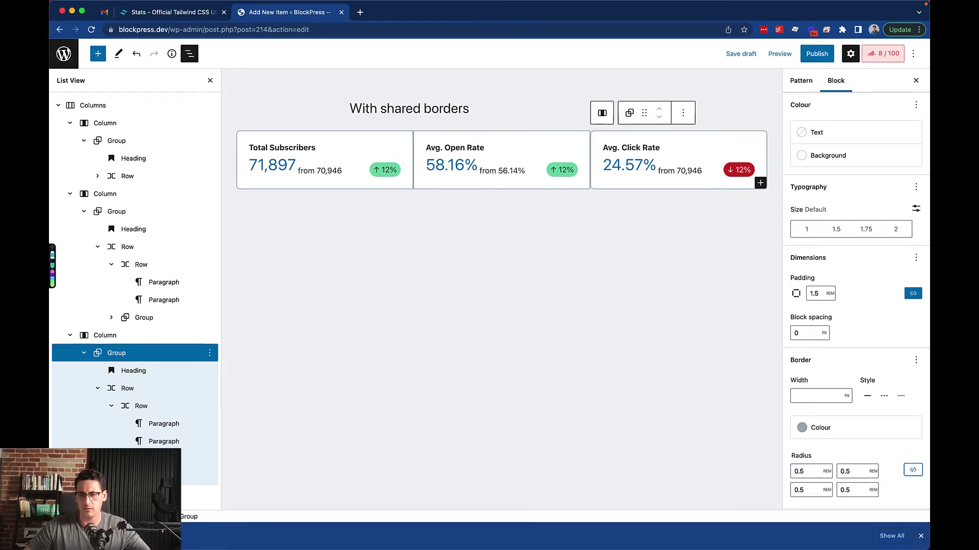
scroll(854, 470, "down", 1)
left_click_drag(852, 467, 846, 469)
double_click(846, 467)
type("0")
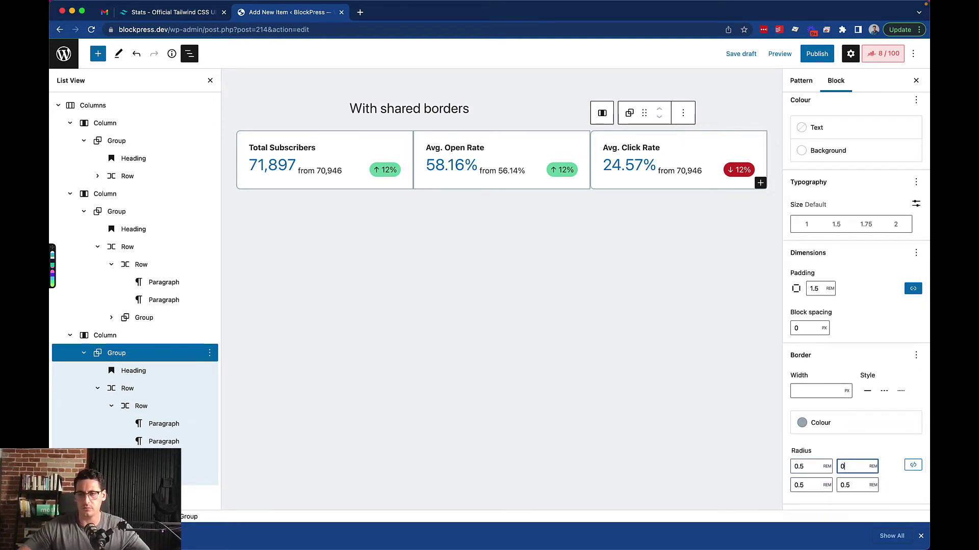
double_click(845, 485)
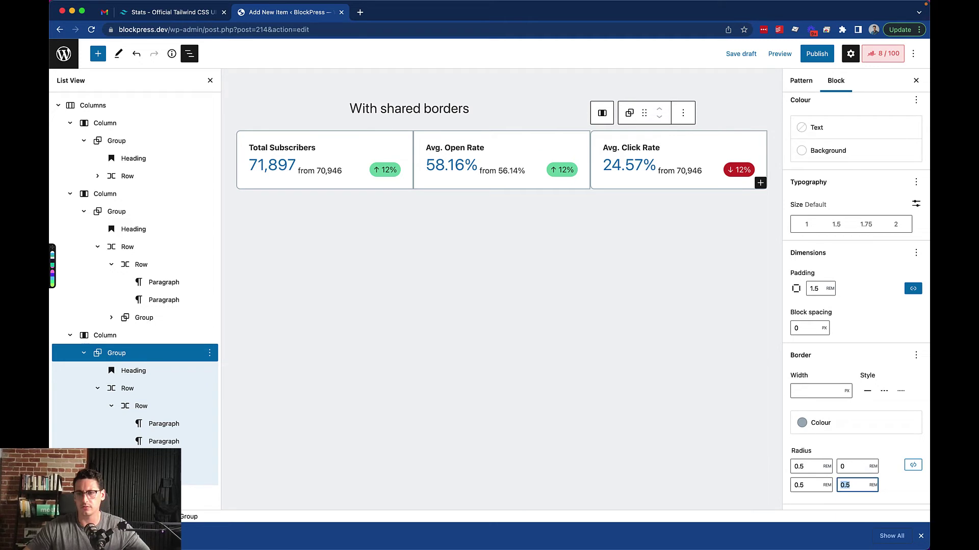
key("super+z")
left_click(116, 353)
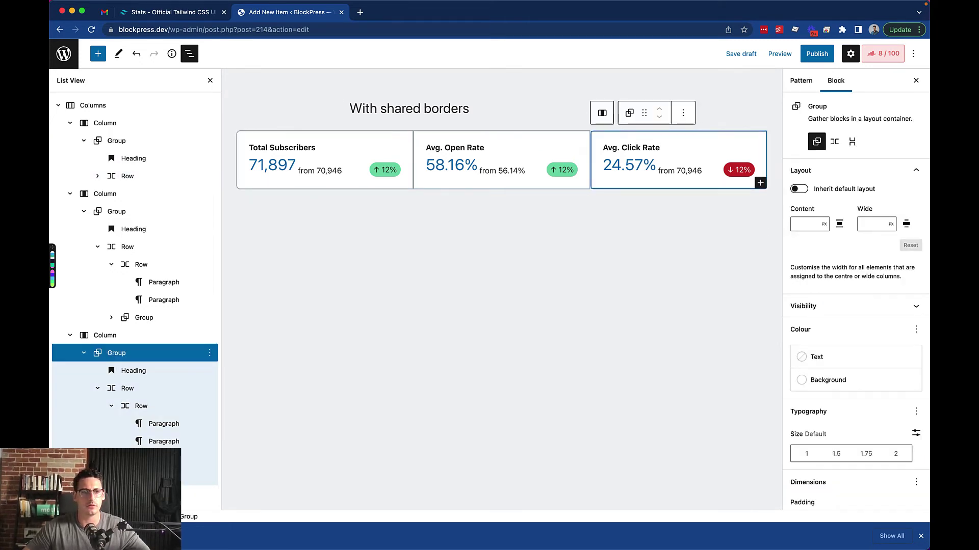
scroll(856, 305, "down", 5)
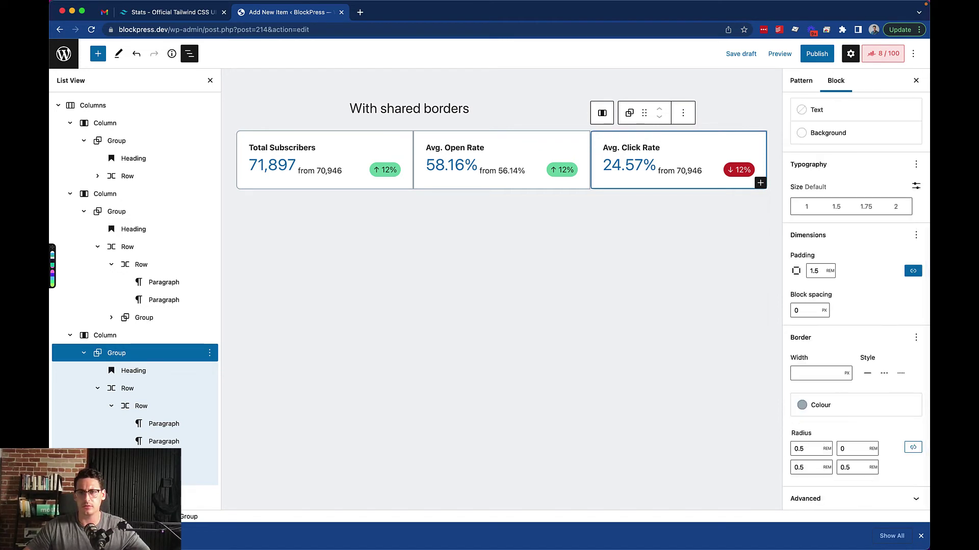
Set the third column's Group radii to 0 rem at the top-left and bottom-left corners and 0.5 rem at the top-right.
left_click(852, 449)
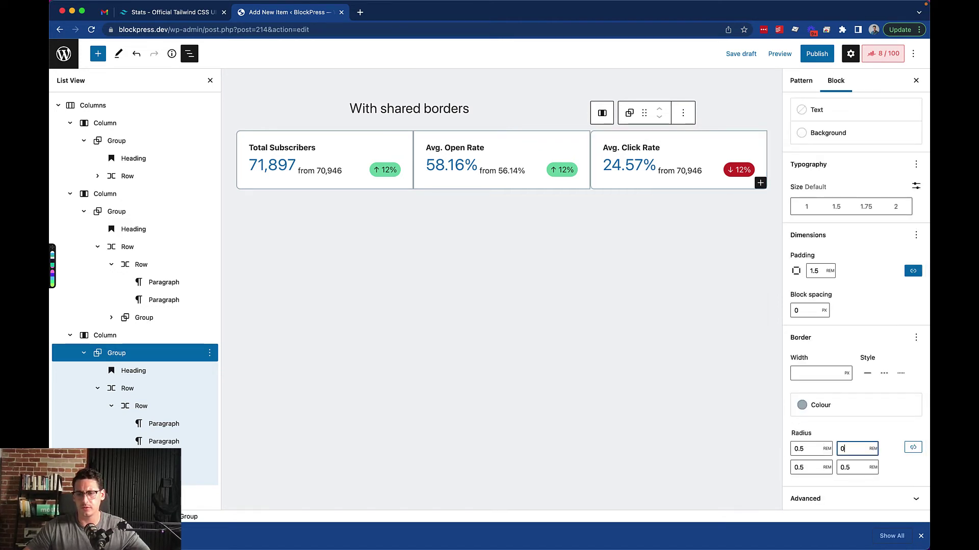
left_click_drag(805, 448, 799, 452)
key("super+a")
type("0")
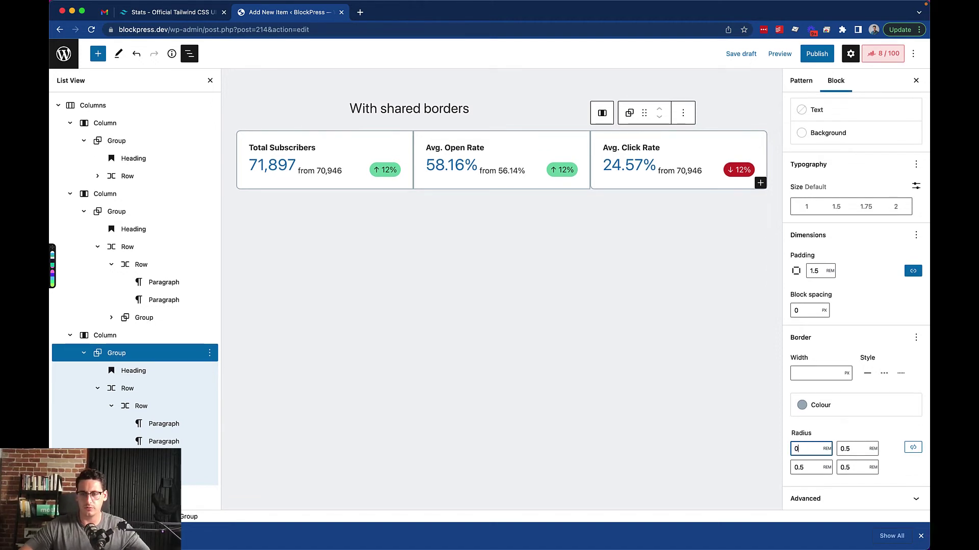
key("Tab")
key("Tab")
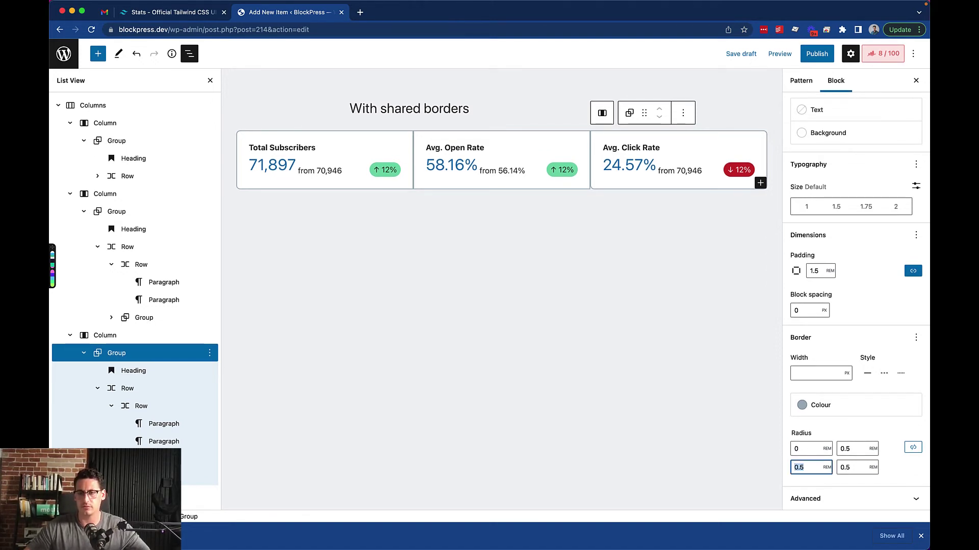
type("0")
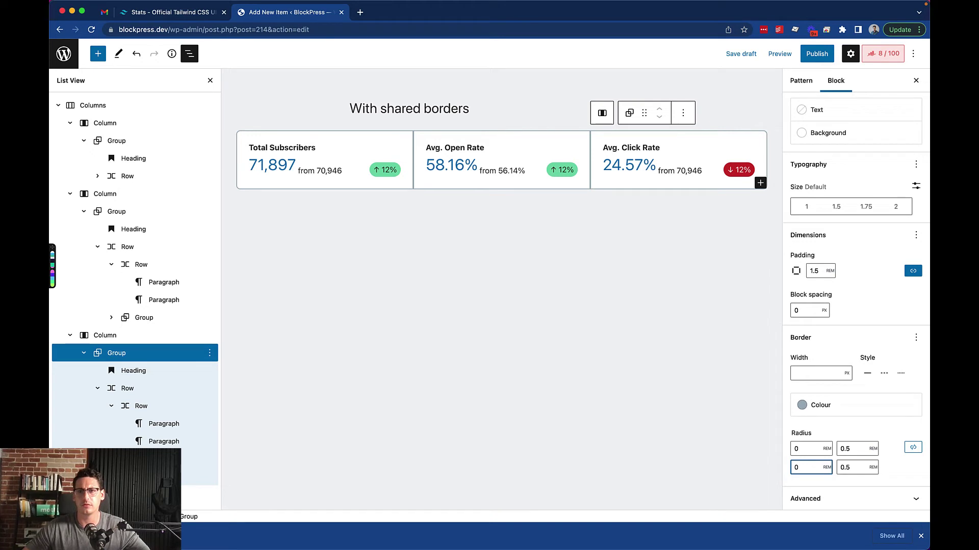
key("Tab")
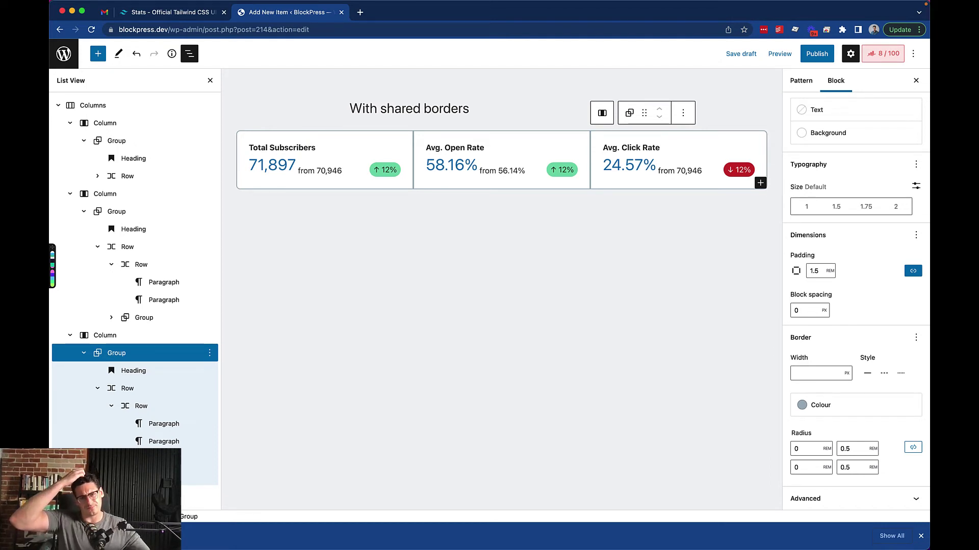
Review the item justification and vertical alignment options of the inner Row holding the Avg. Open Rate figures.
left_click(464, 166)
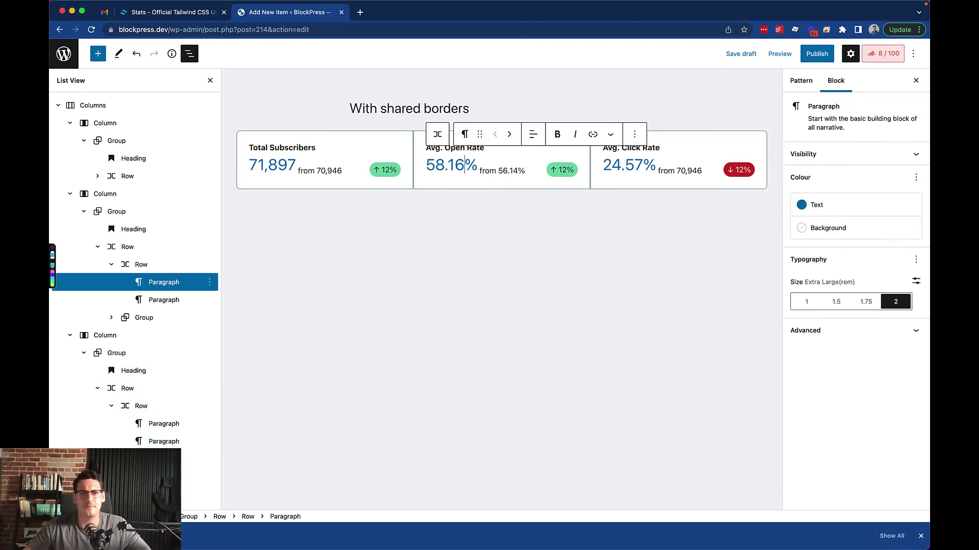
left_click(437, 134)
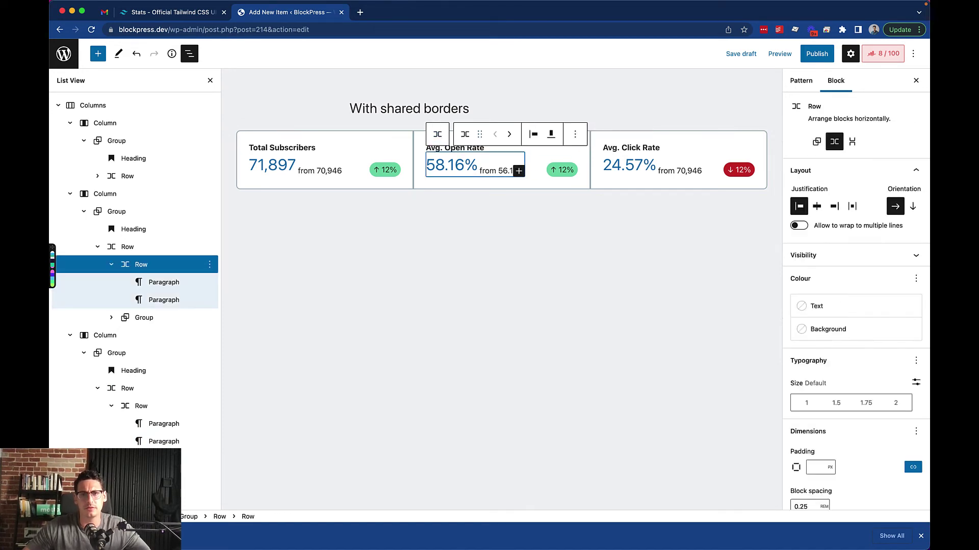
left_click(534, 134)
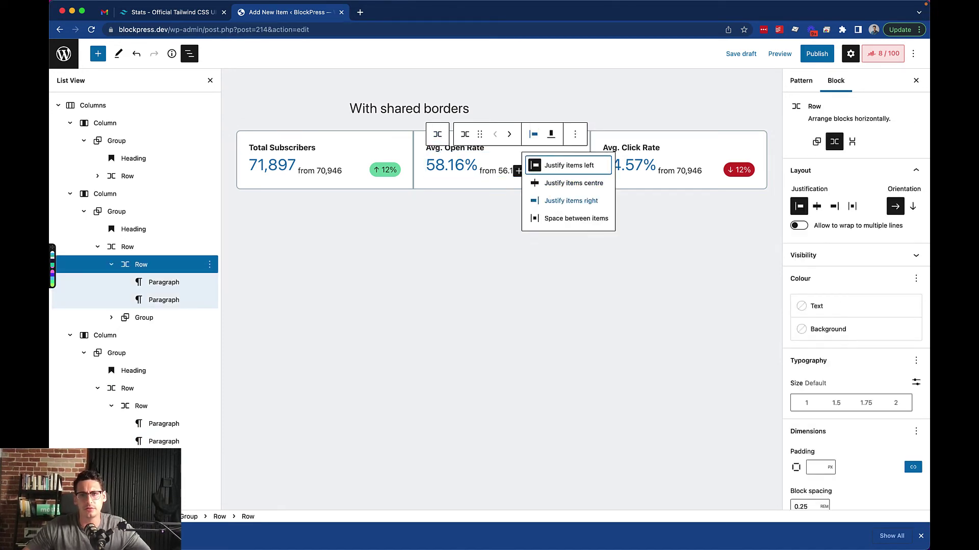
left_click(550, 134)
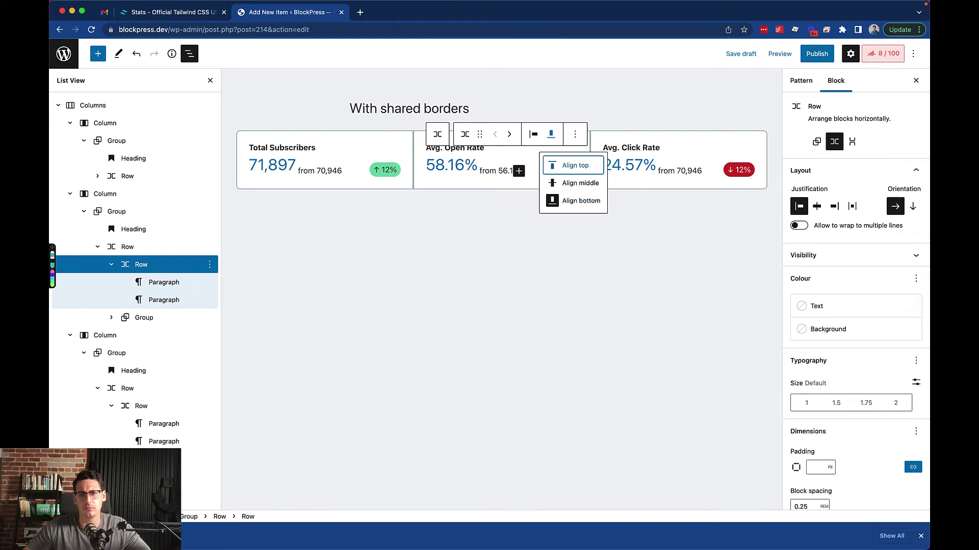
left_click(533, 134)
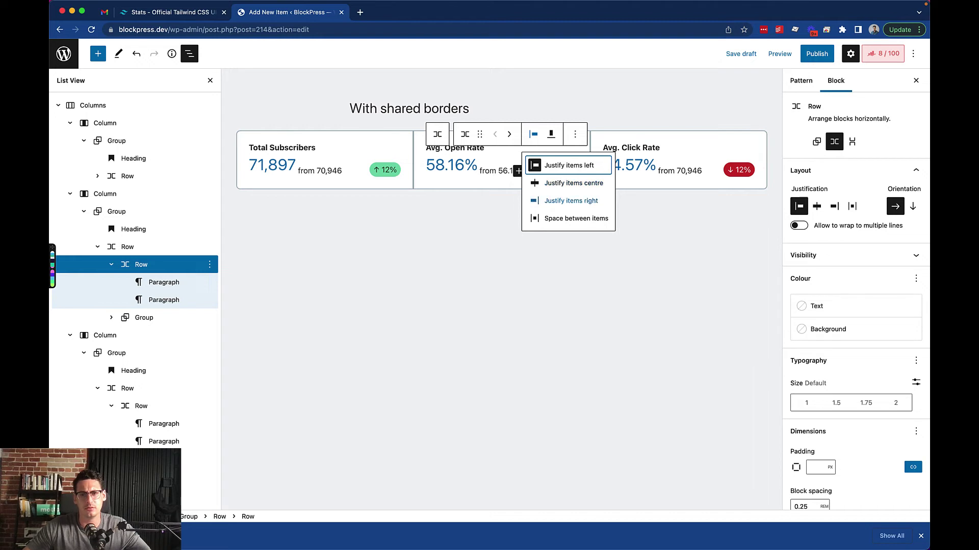
left_click(567, 285)
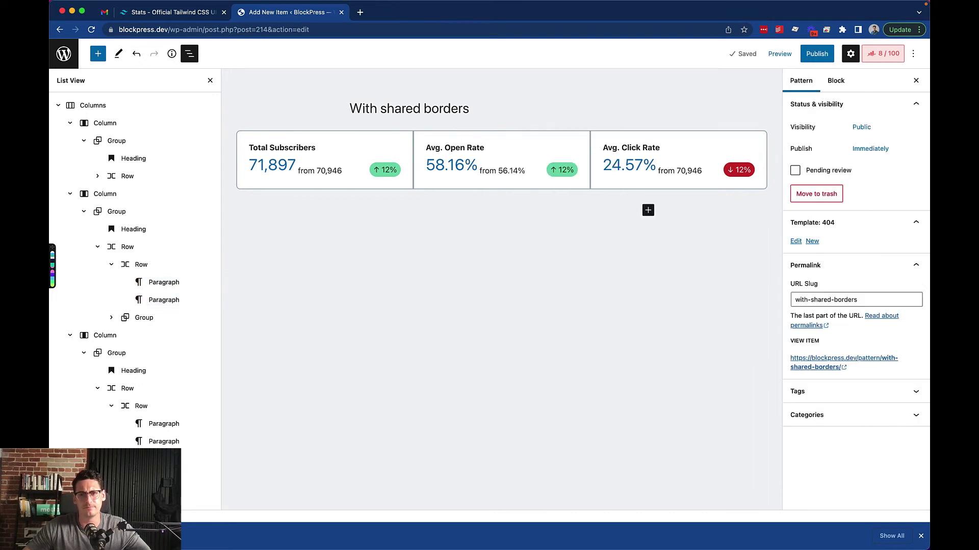
Inspect the markup and styles of the 58.16% paragraph in the browser's developer tools, and close them.
left_click(449, 166)
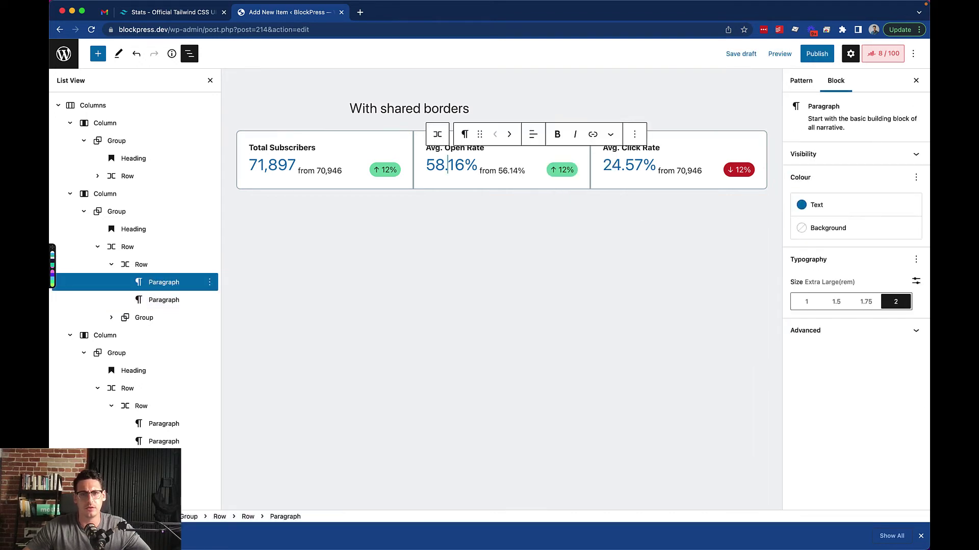
right_click(449, 167)
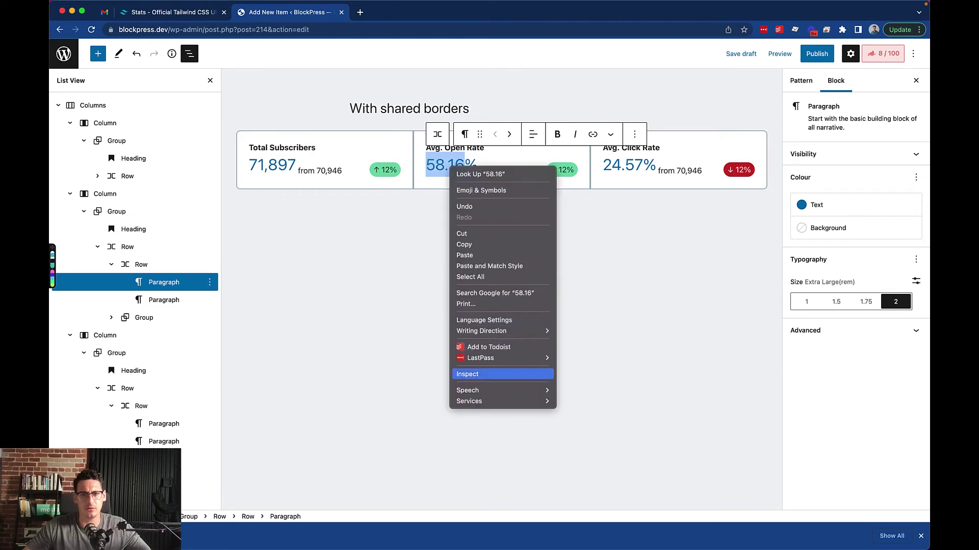
left_click(468, 374)
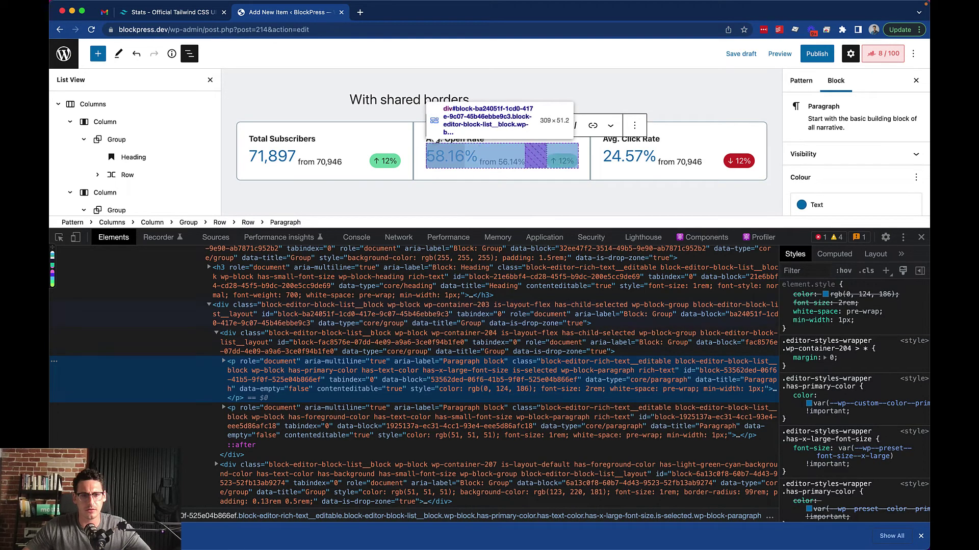
key("Right")
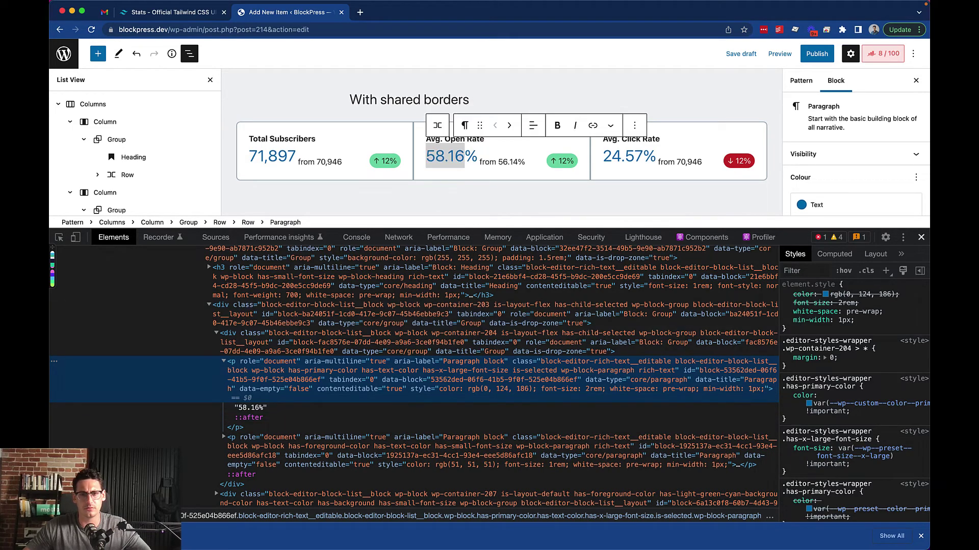
left_click(921, 237)
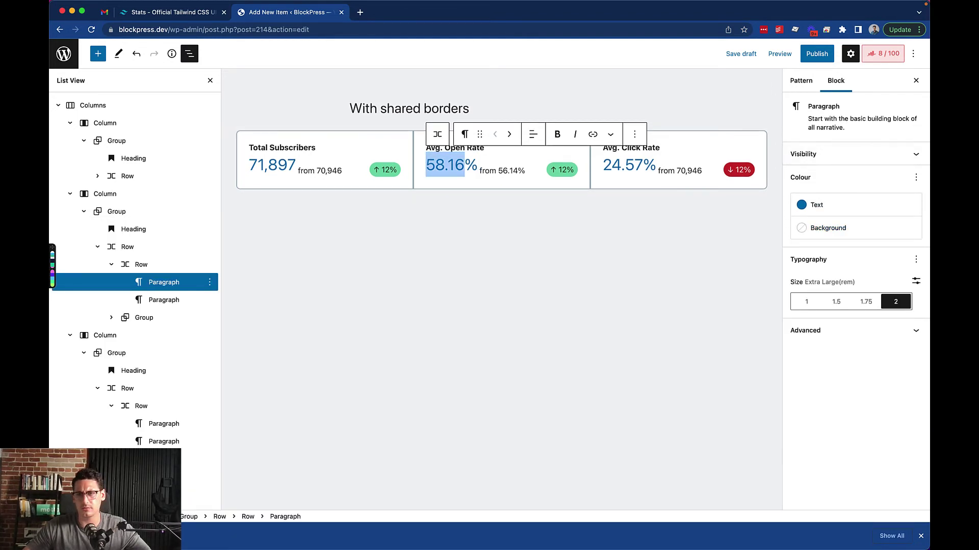
Try the Small font size of 1 on the 58.16% paragraph and undo the change.
left_click(916, 281)
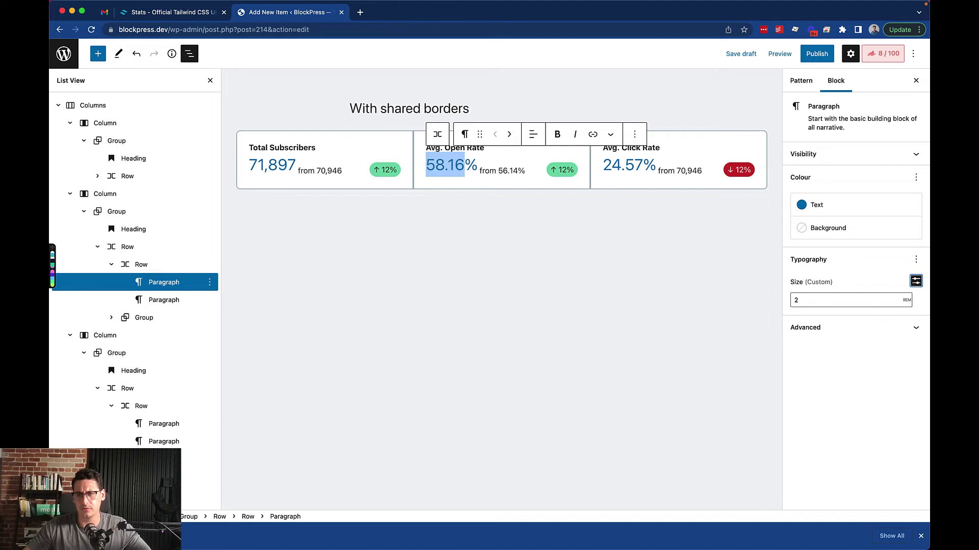
left_click(916, 281)
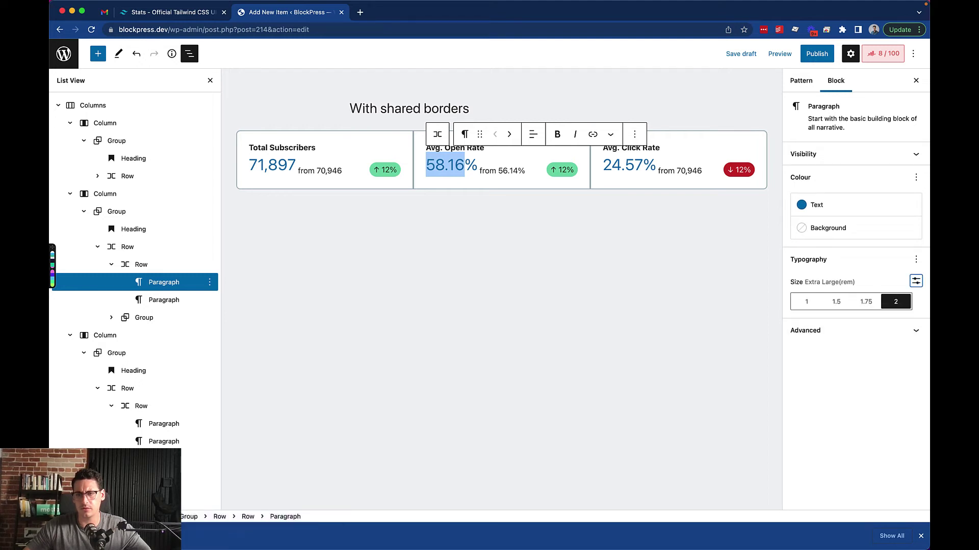
left_click(916, 260)
left_click(835, 328)
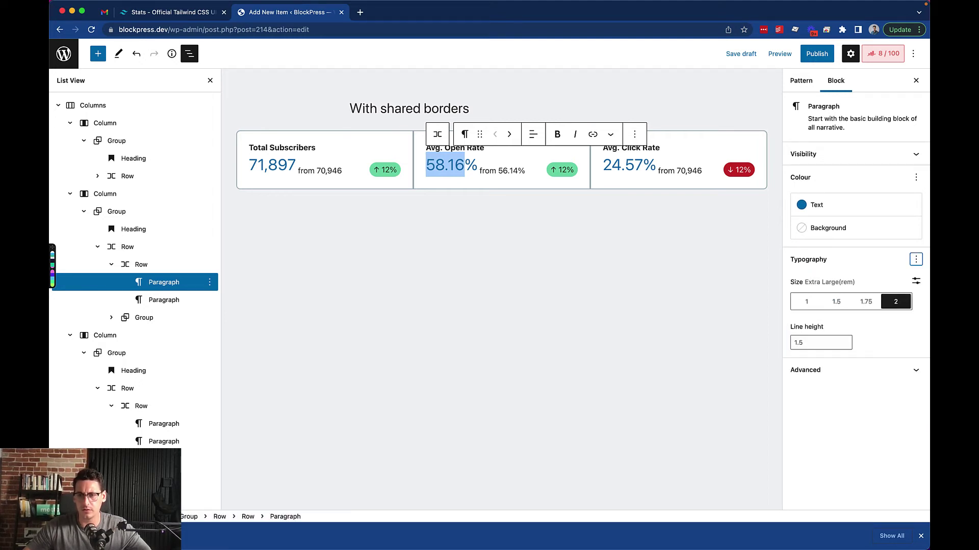
left_click(807, 301)
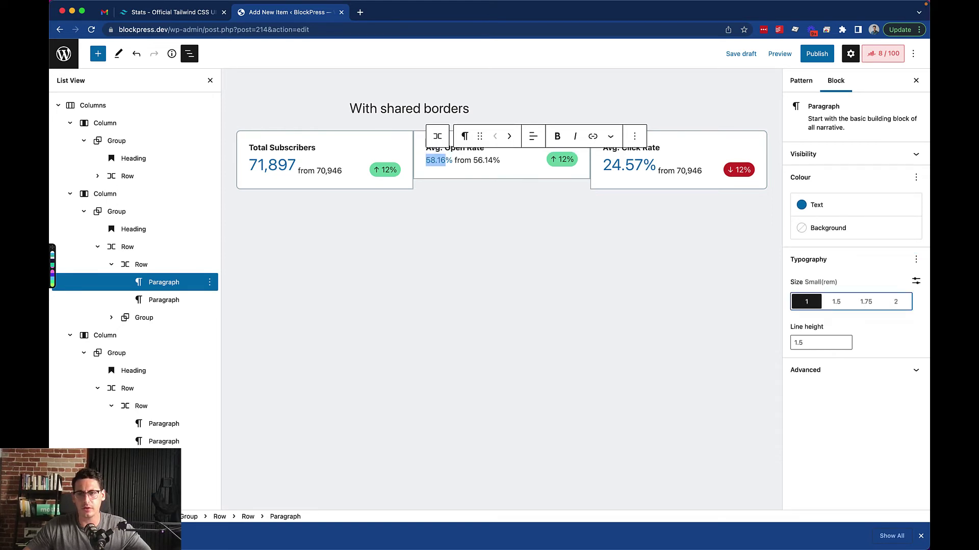
key("ctrl+z")
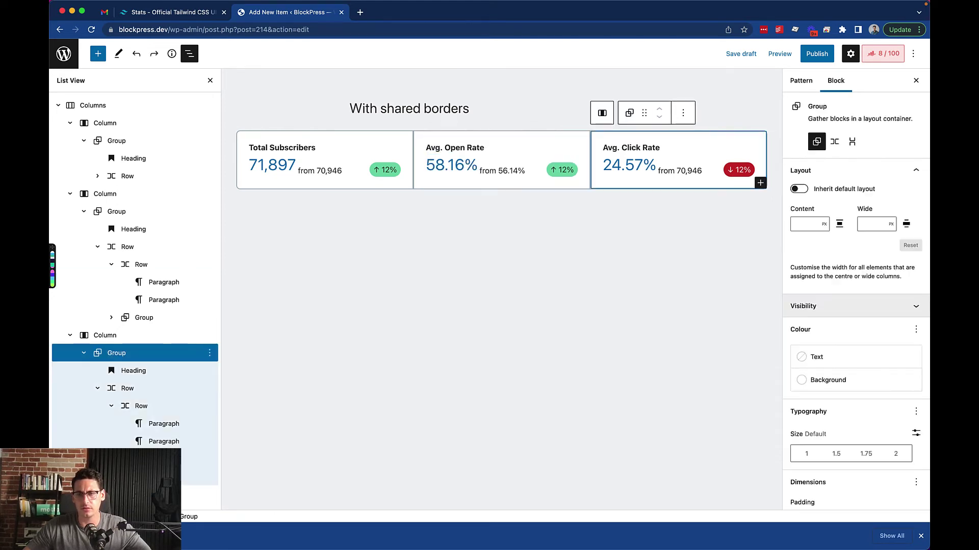
Enable the line height option for the 58.16% paragraph, try 0, and set it to 1.
left_click(448, 165)
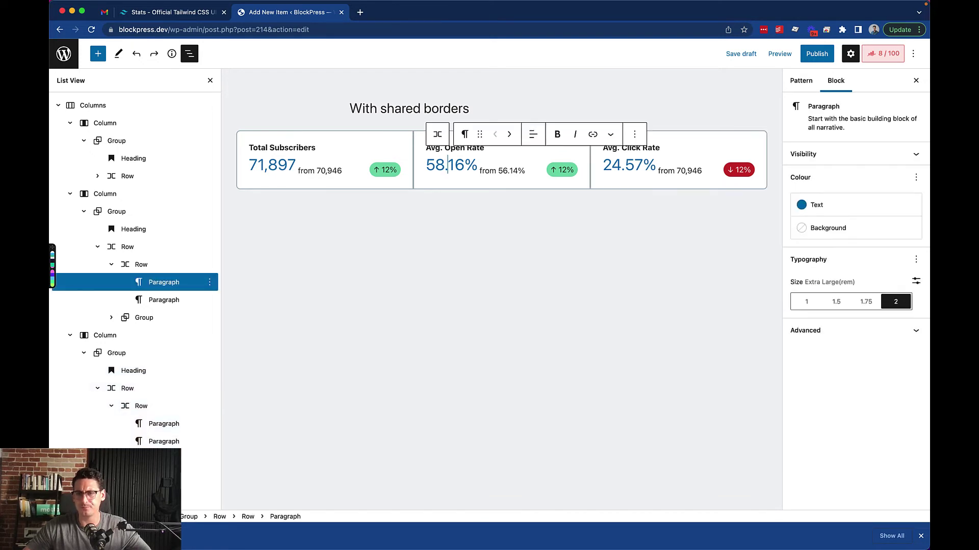
left_click(916, 259)
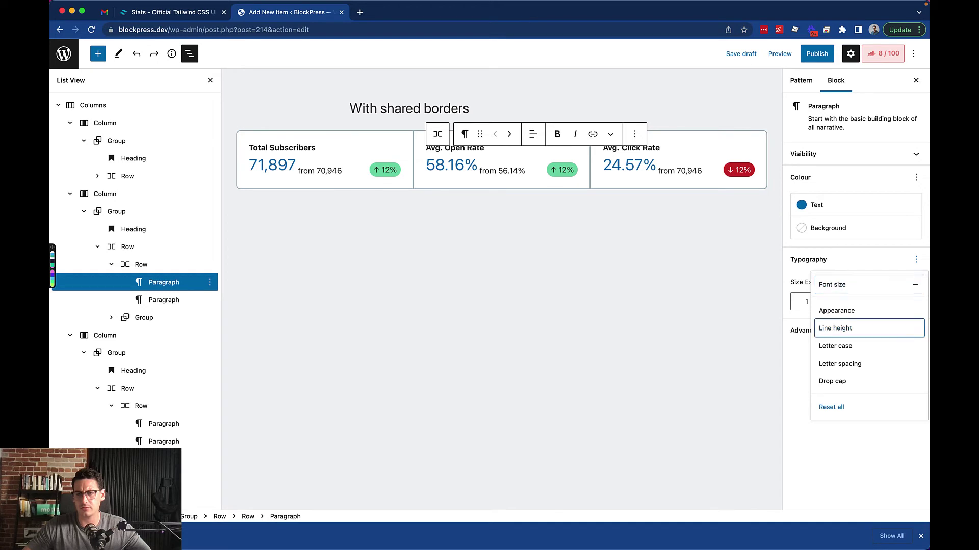
left_click(835, 328)
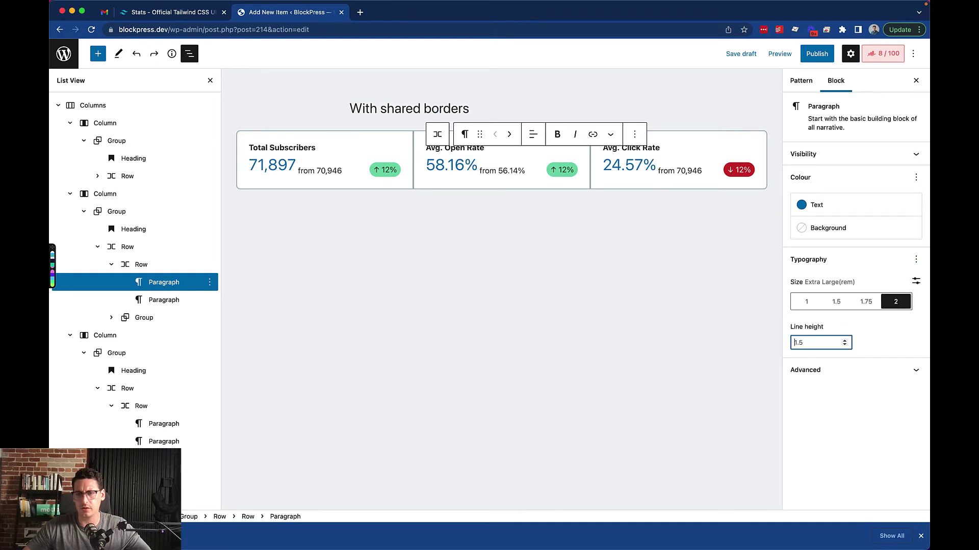
type("0")
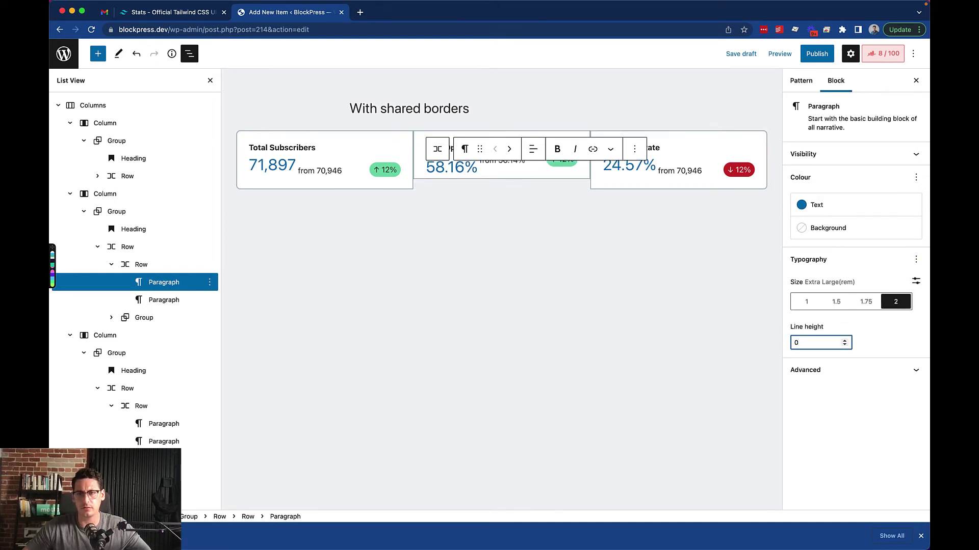
type("1")
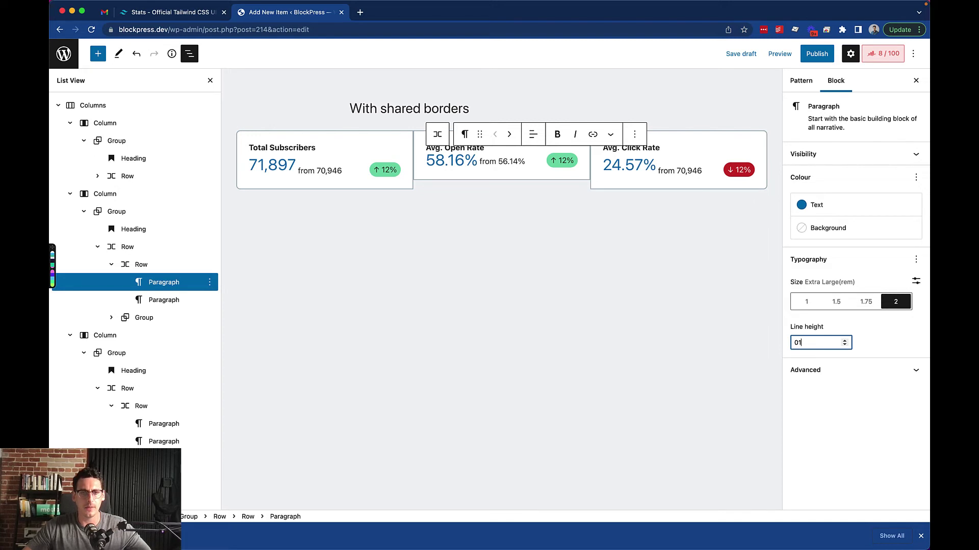
Enable the line height option for the 71,897 paragraph in the first column and set it to 1.
left_click(268, 165)
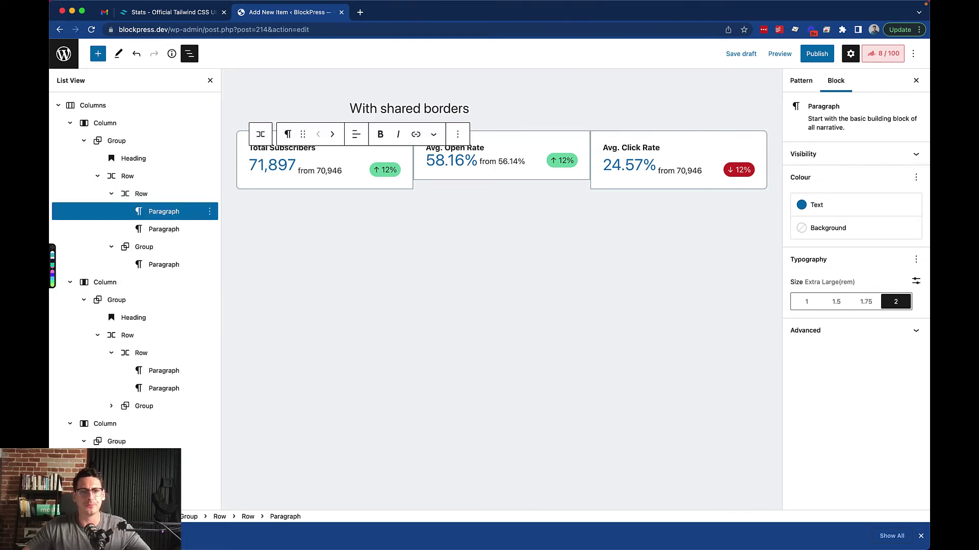
left_click(916, 260)
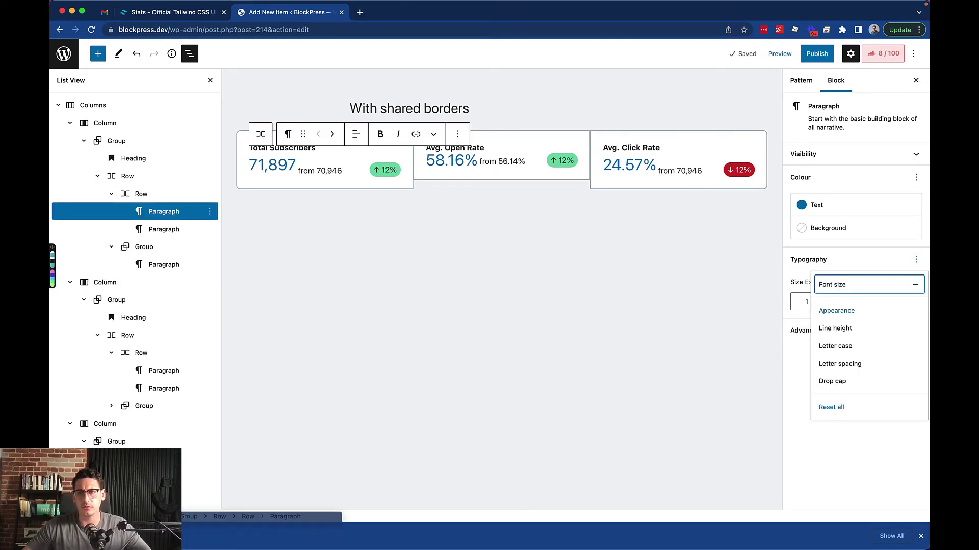
left_click(835, 328)
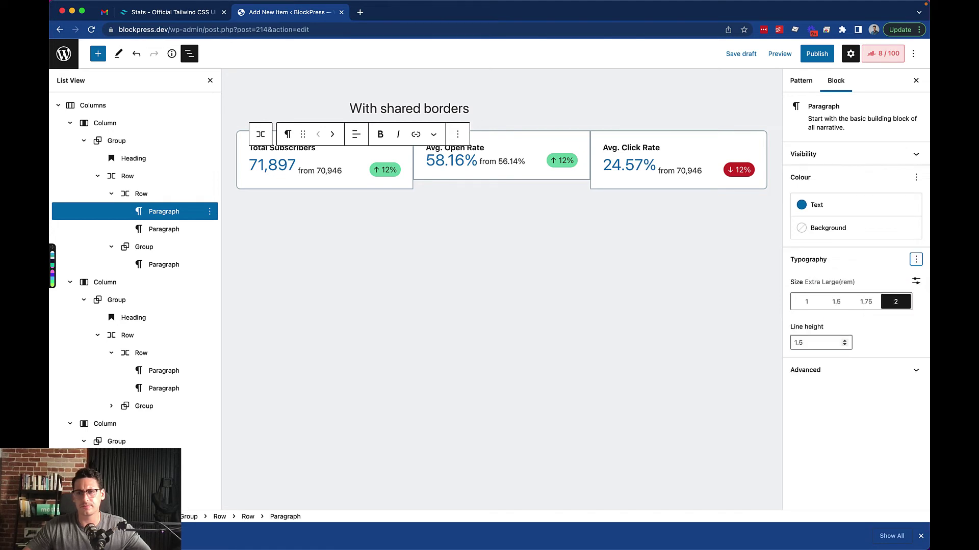
left_click(813, 343)
key("BackSpace")
key("BackSpace")
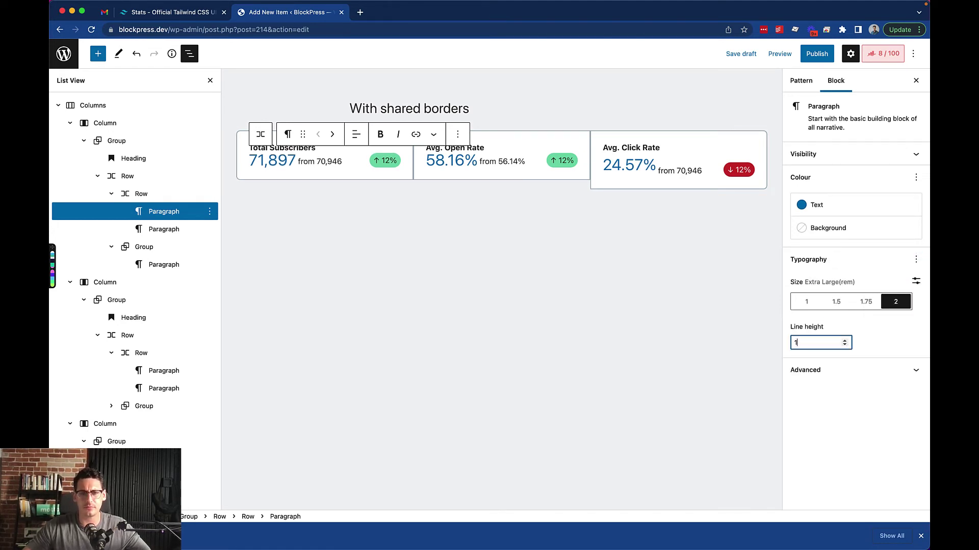
Enable the line height option for the 24.57% paragraph in the third column and set it to 1.
left_click(611, 165)
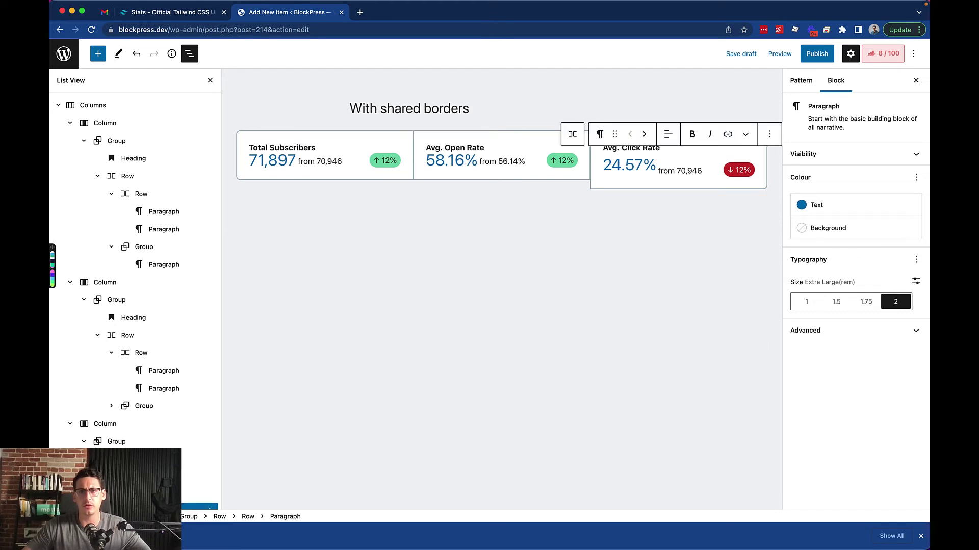
left_click(916, 259)
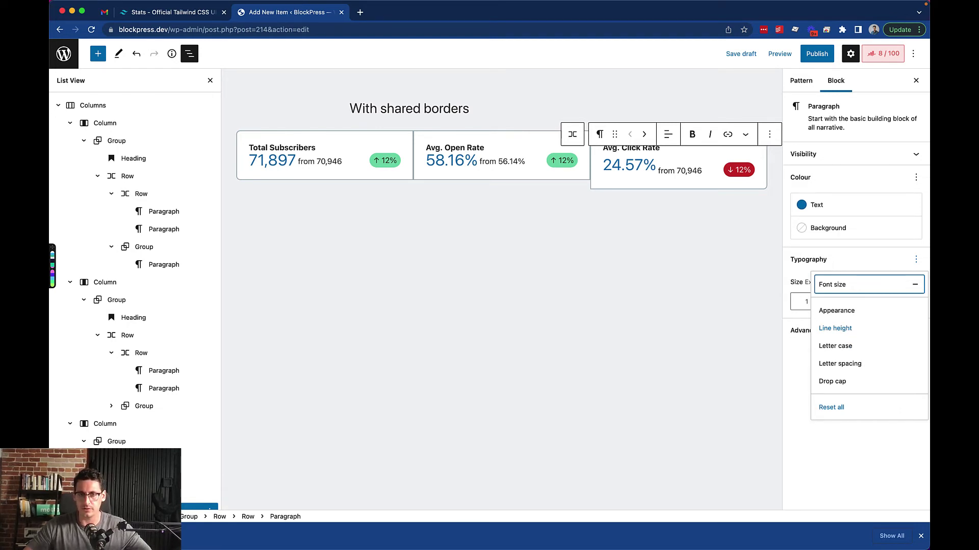
left_click(835, 329)
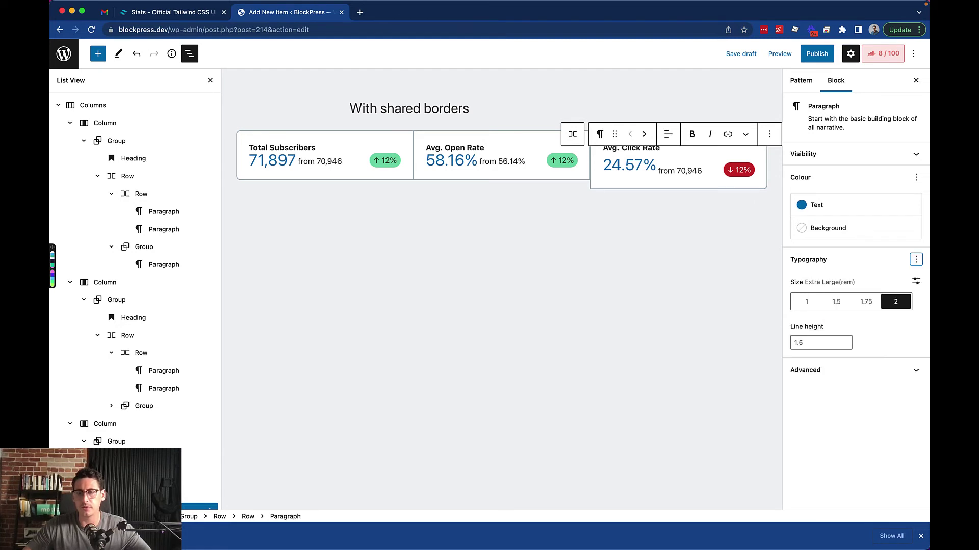
left_click(815, 343)
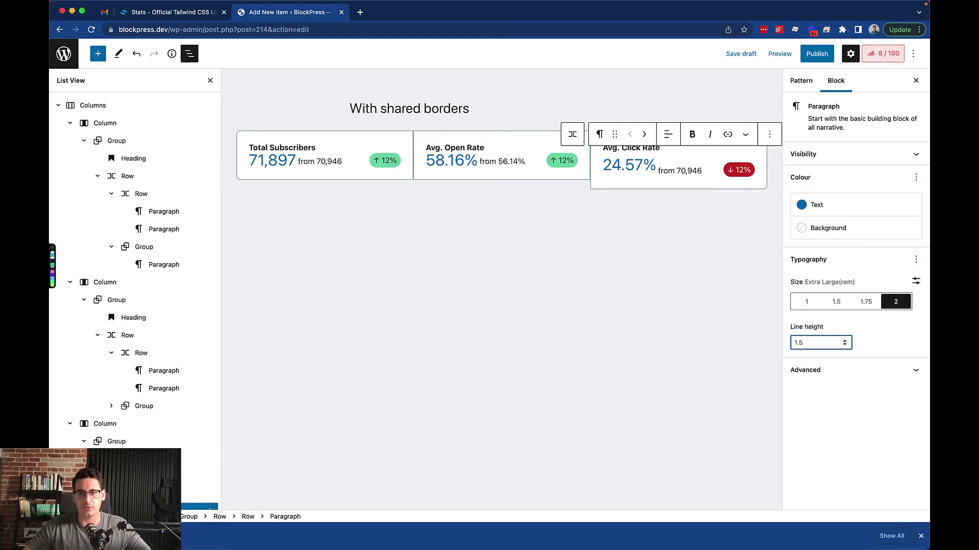
type("1")
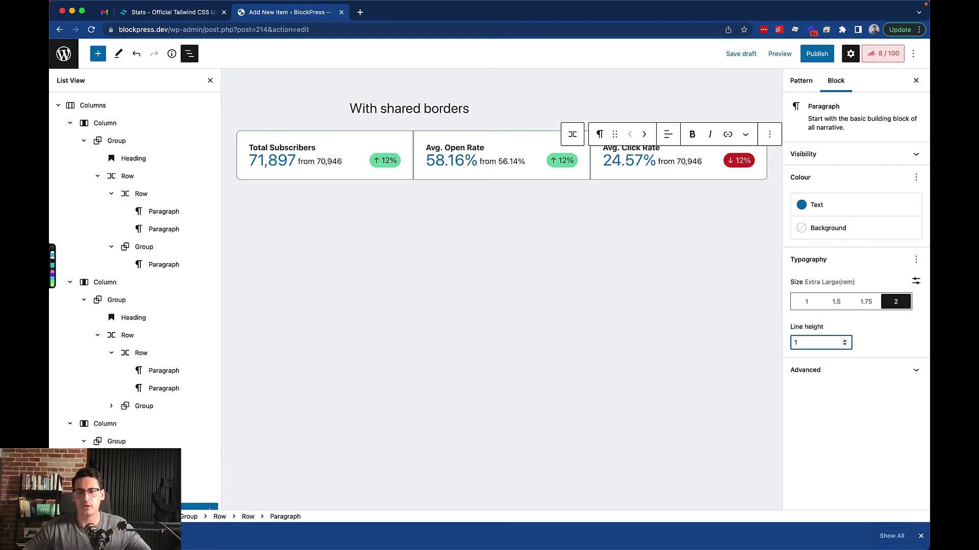
Set the block spacing of the Total Subscribers column's group to 10 px.
left_click(133, 158)
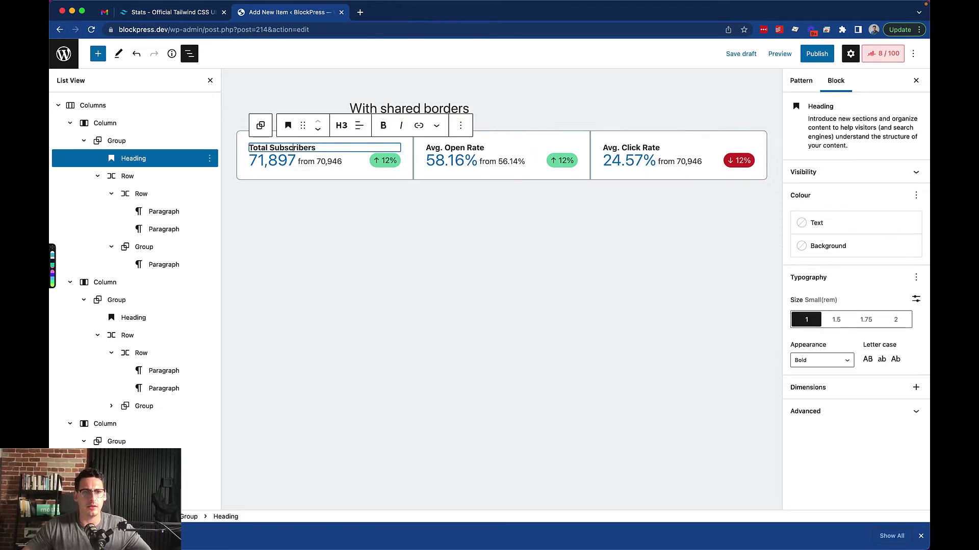
left_click(116, 140)
scroll(856, 306, "down", 5)
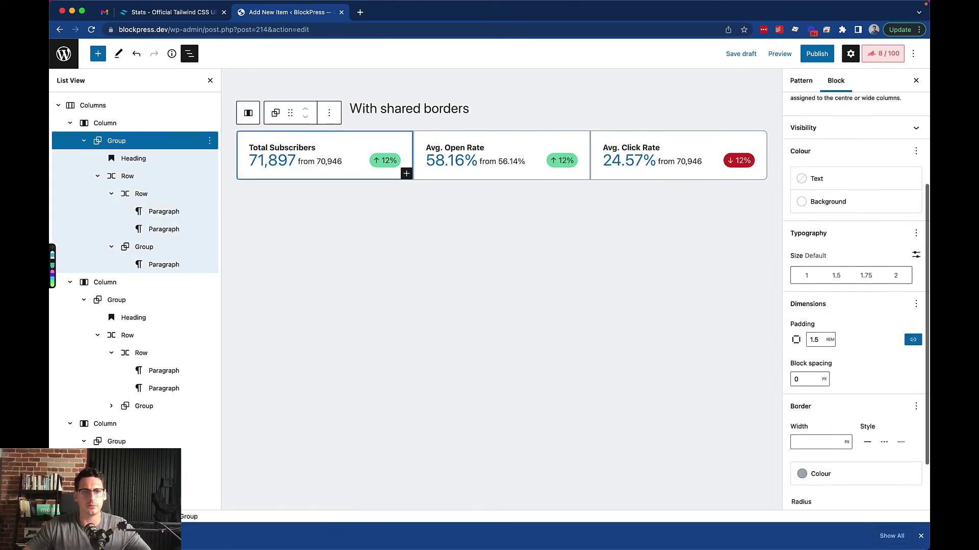
left_click(808, 325)
type("0")
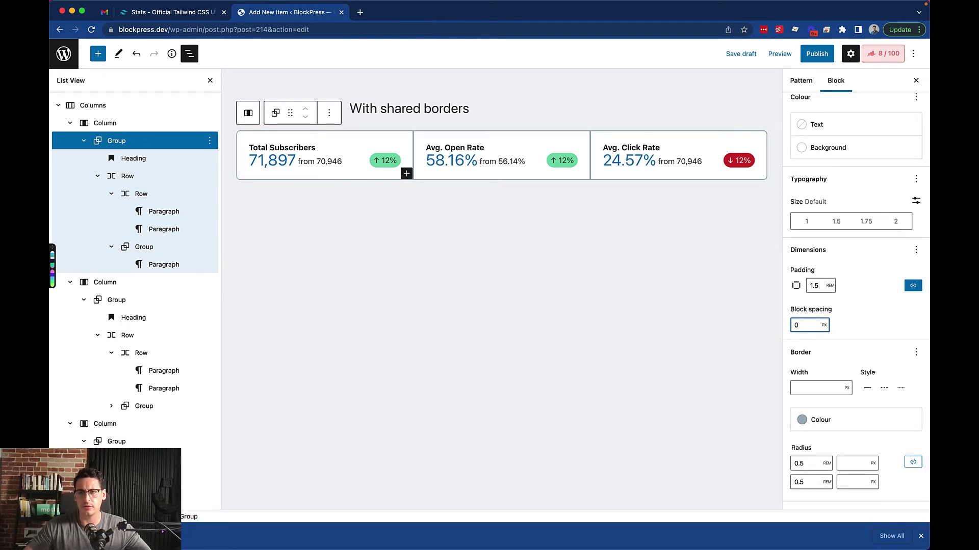
key("BackSpace")
type("10")
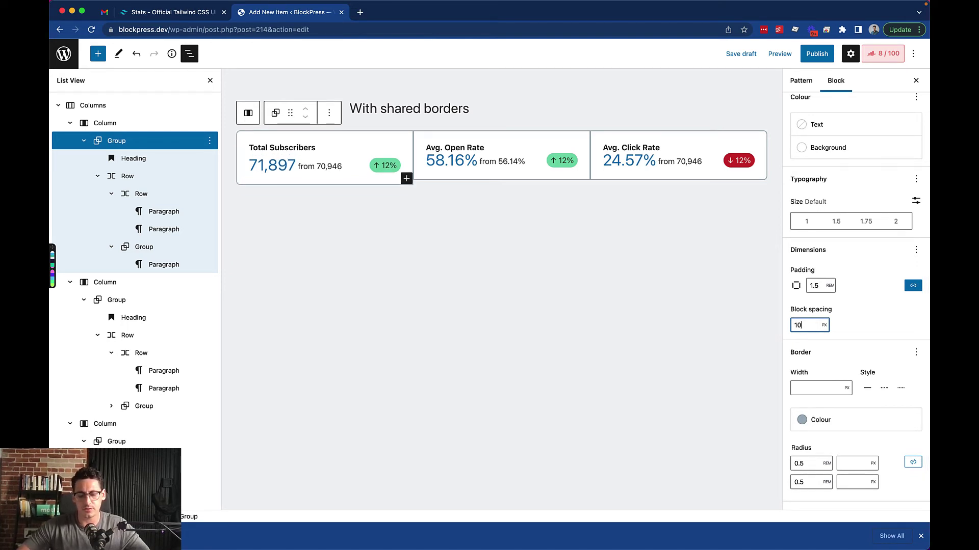
key("super+a")
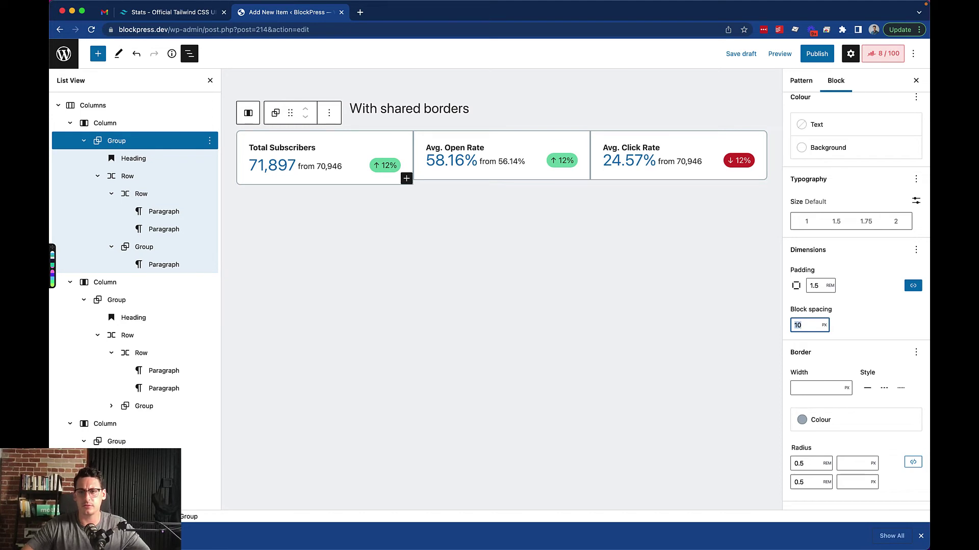
Set the block spacing of the Avg. Open Rate column's group to 10 px.
left_click(117, 300)
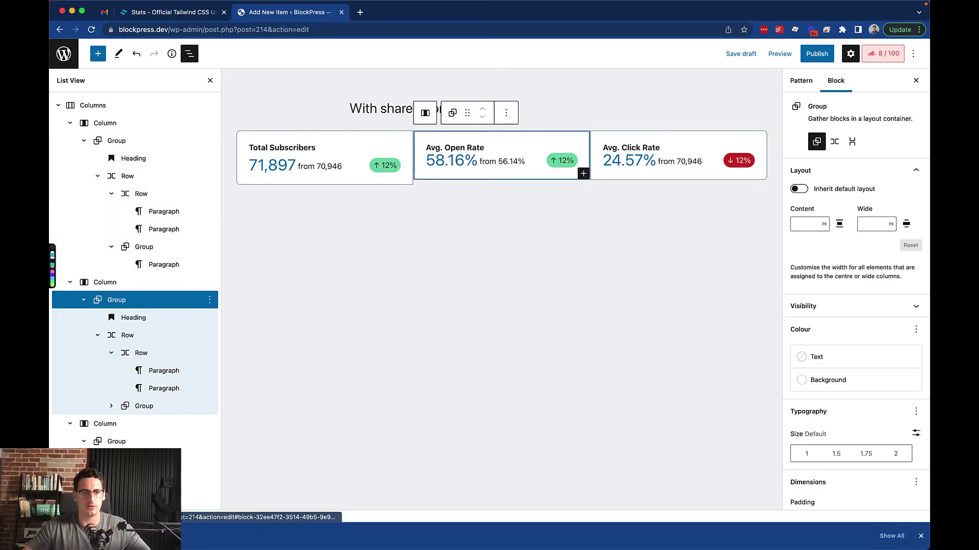
scroll(828, 252, "down", 3)
scroll(827, 252, "down", 1)
left_click(805, 388)
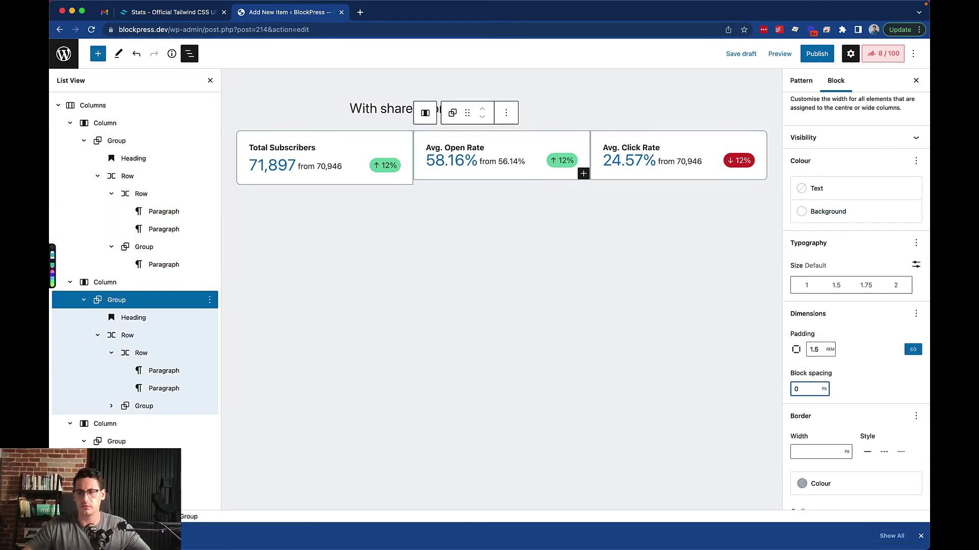
type("10")
Set the block spacing of the Avg. Click Rate column's group to 10 px and deselect the block.
scroll(135, 357, "down", 2)
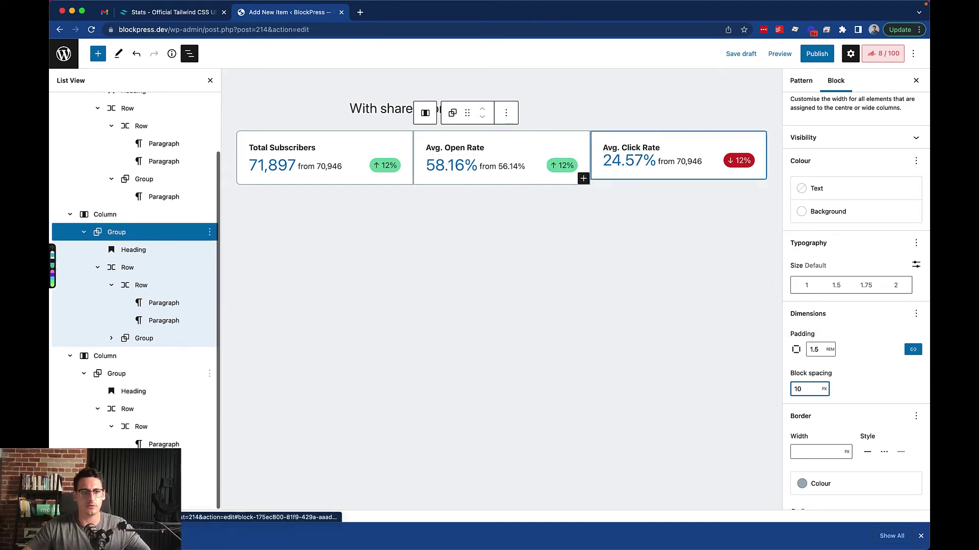
left_click(116, 374)
scroll(856, 301, "down", 5)
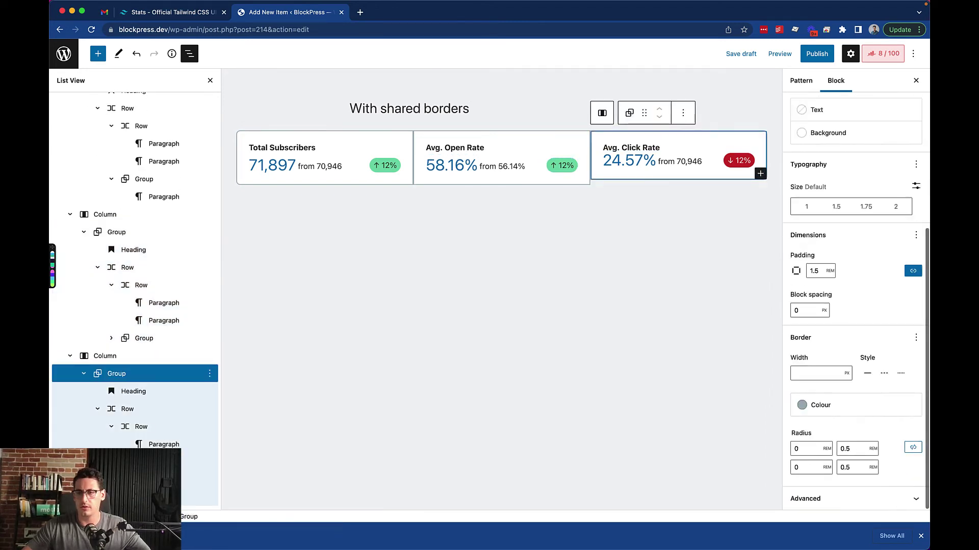
double_click(798, 310)
type("10")
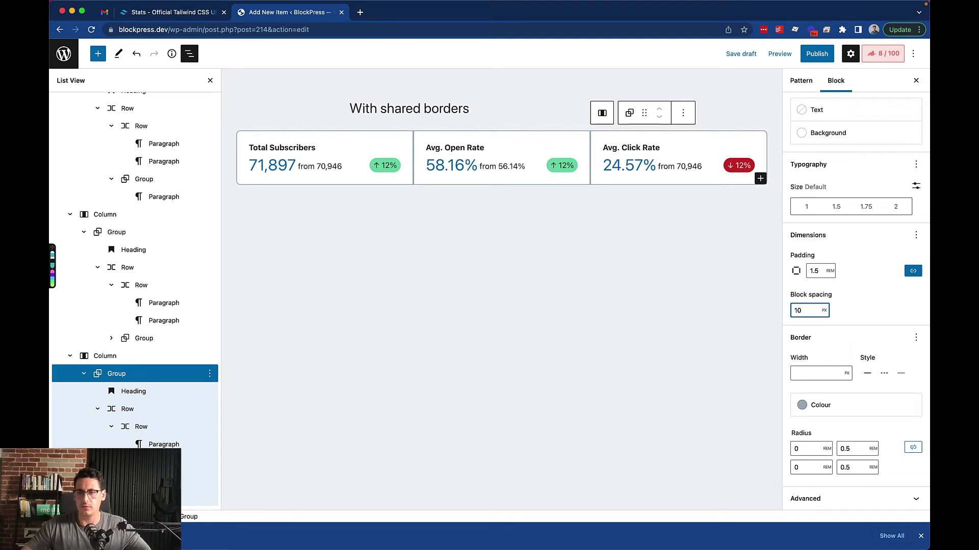
left_click(637, 286)
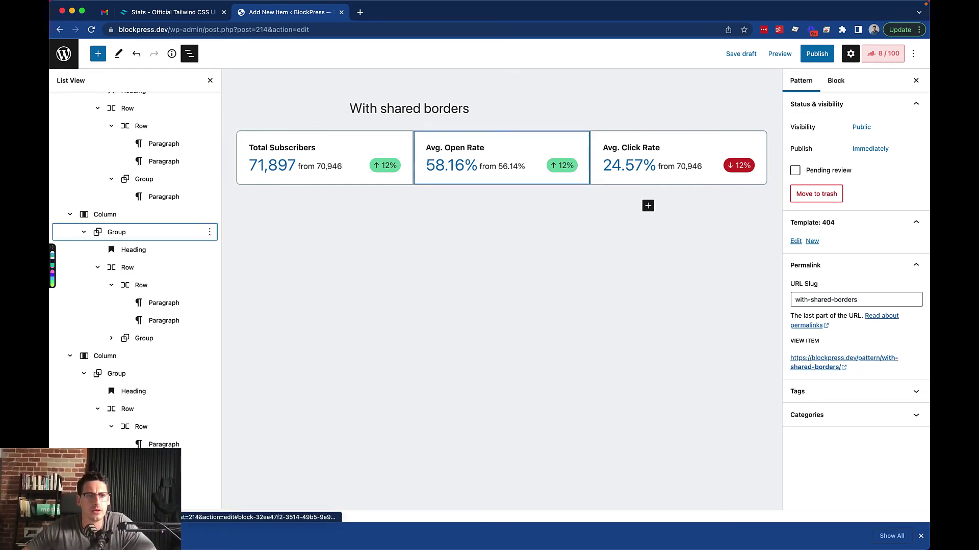
Examine the border settings and available border options of the Avg. Open Rate column's group.
left_click(116, 232)
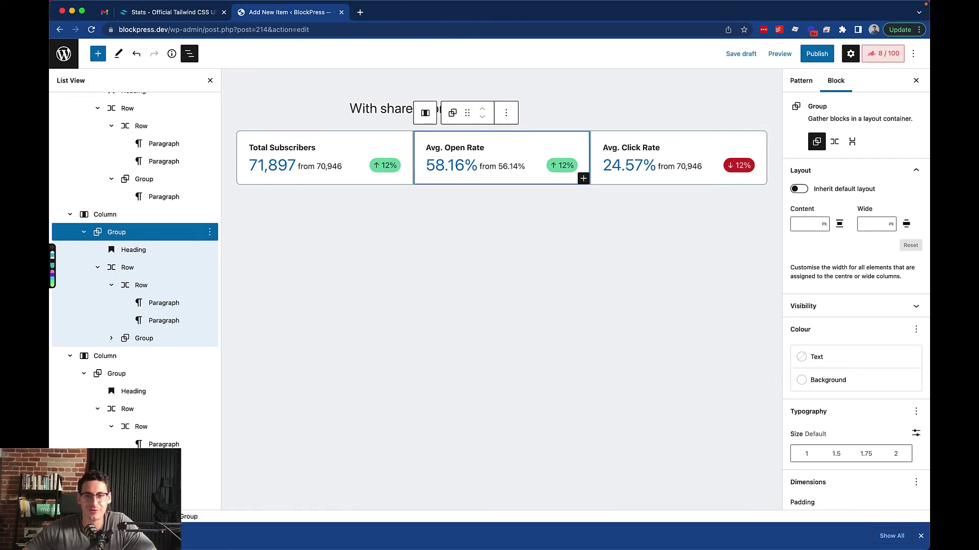
scroll(856, 301, "down", 5)
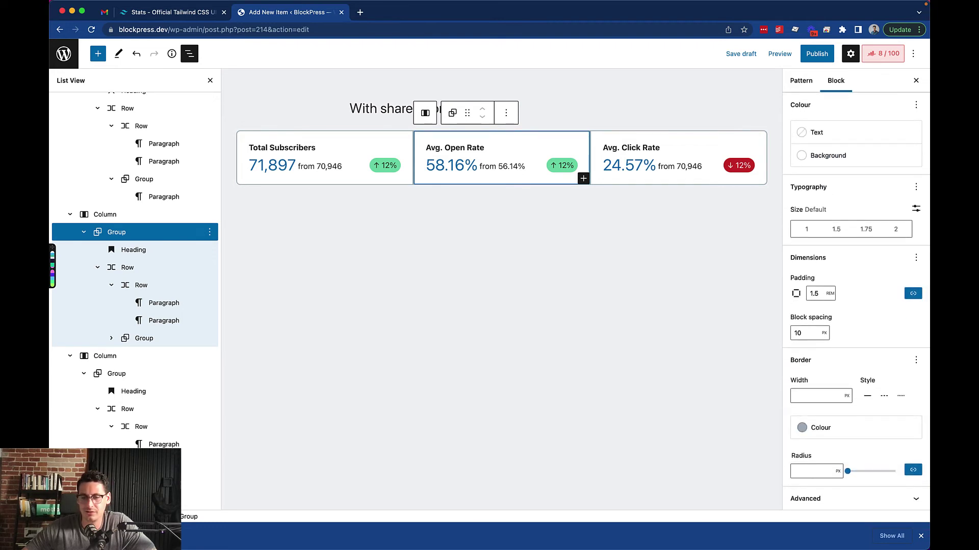
scroll(856, 301, "up", 1)
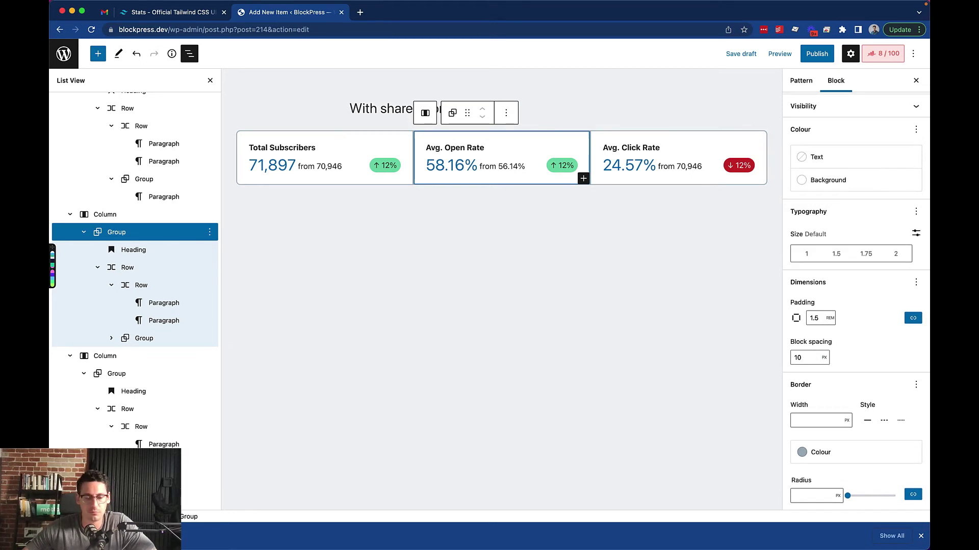
scroll(856, 301, "down", 1)
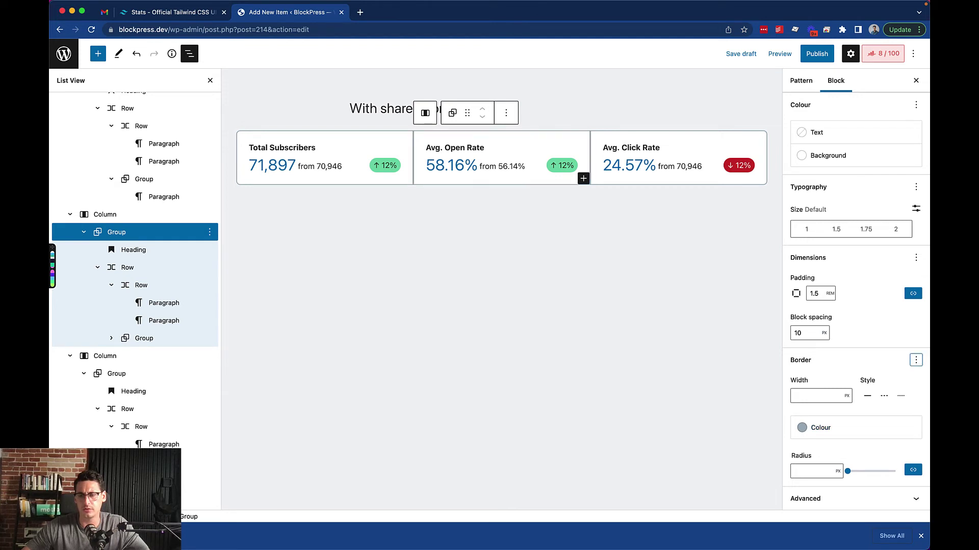
left_click(916, 360)
key("Escape")
key("Tab")
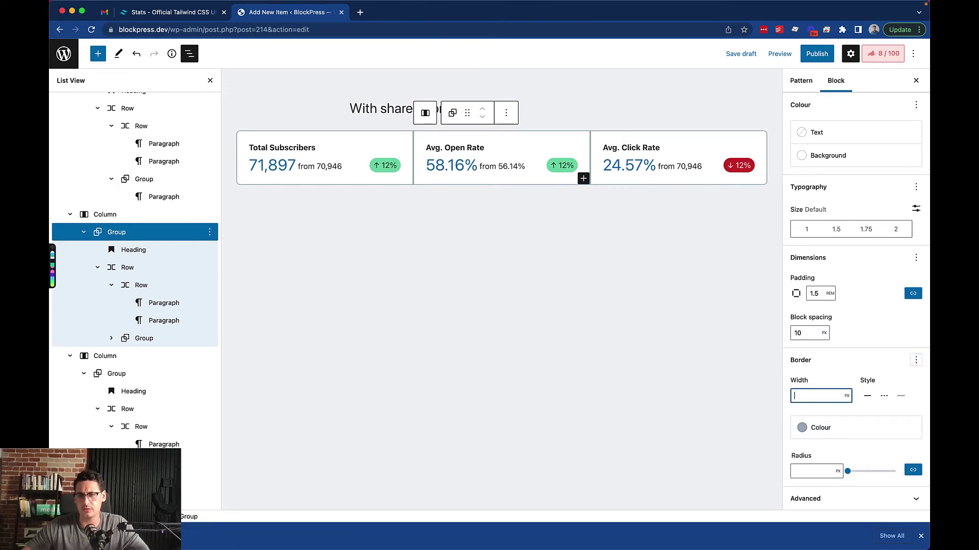
Clear the border colour of the Avg. Open Rate column's group and reapply Cyan bluish grey.
left_click(835, 428)
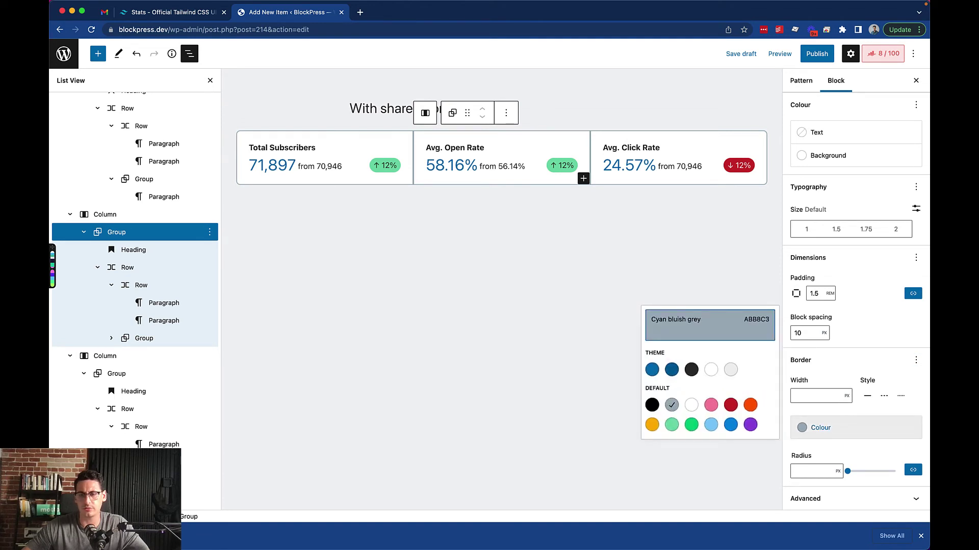
key("Escape")
key("Return")
key("Tab")
key("Return")
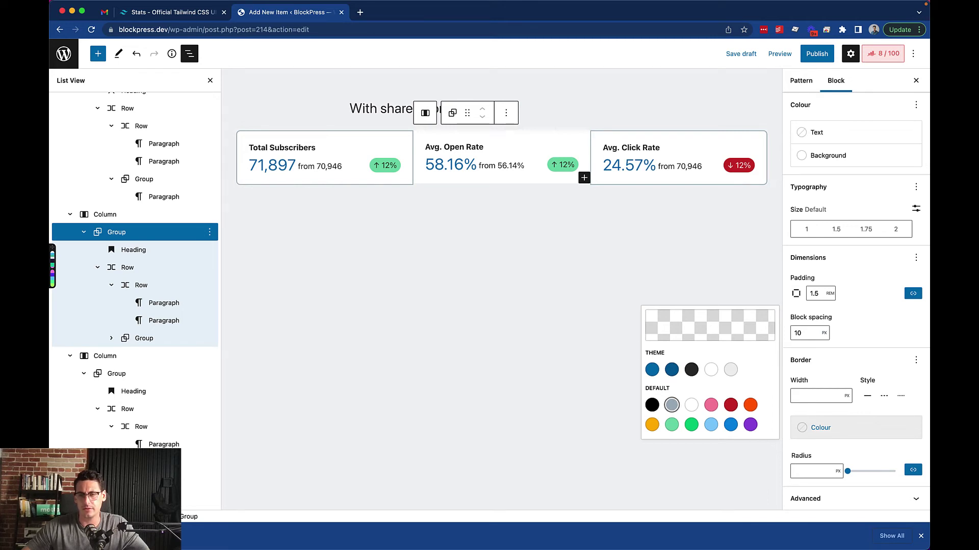
left_click(820, 428)
left_click(821, 427)
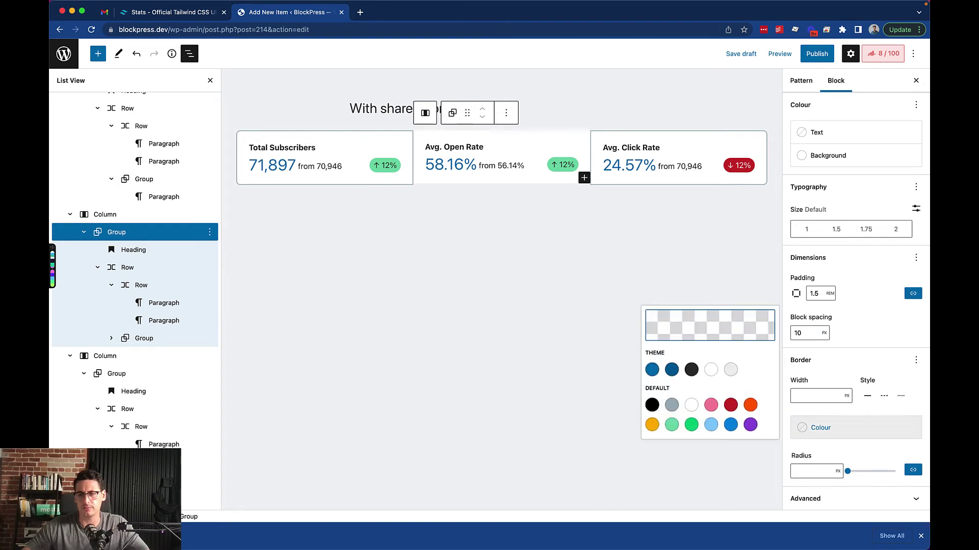
left_click(672, 405)
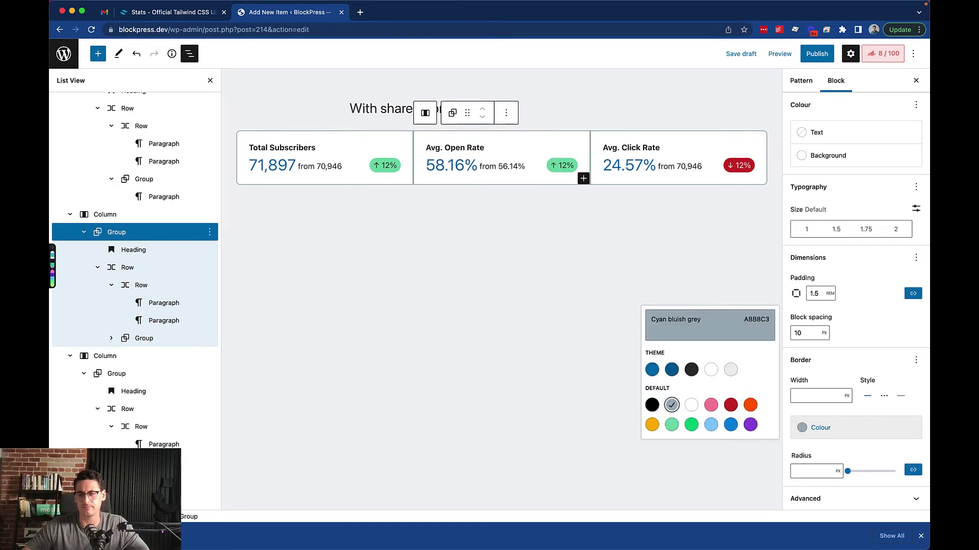
right_click(741, 366)
key("Return")
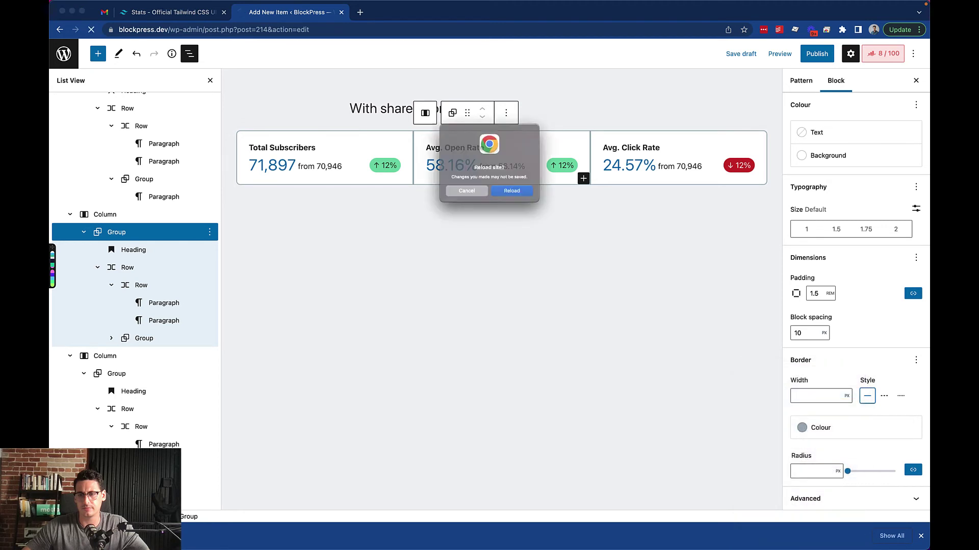
key("Escape")
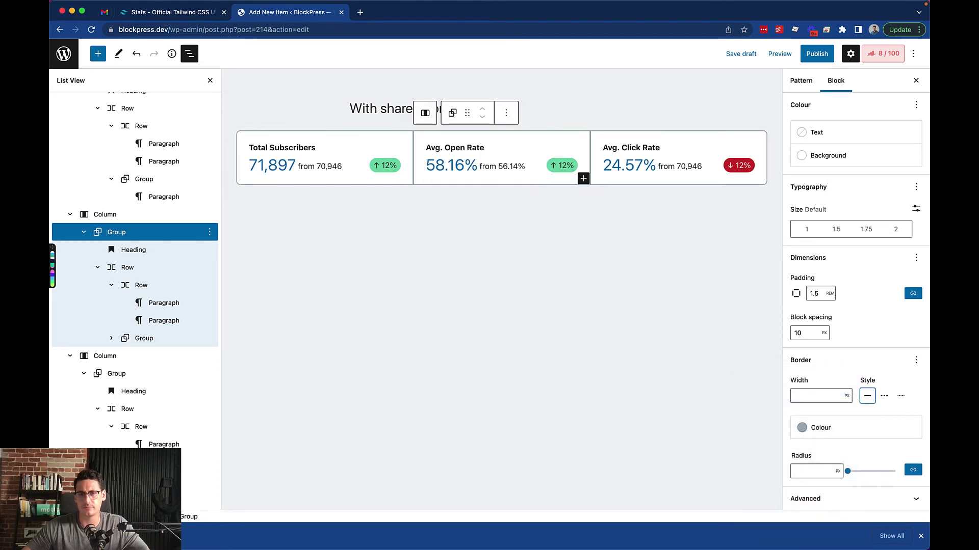
left_click(916, 360)
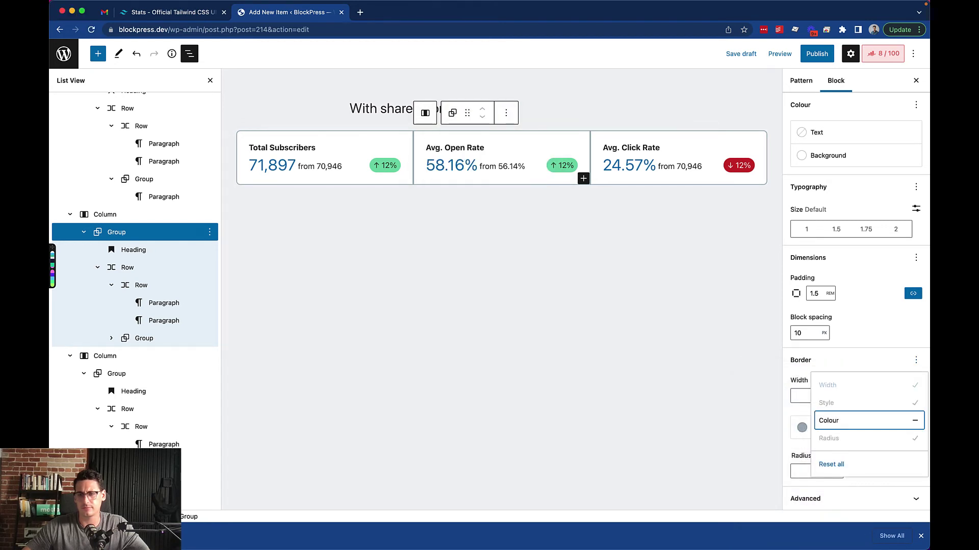
key("Escape")
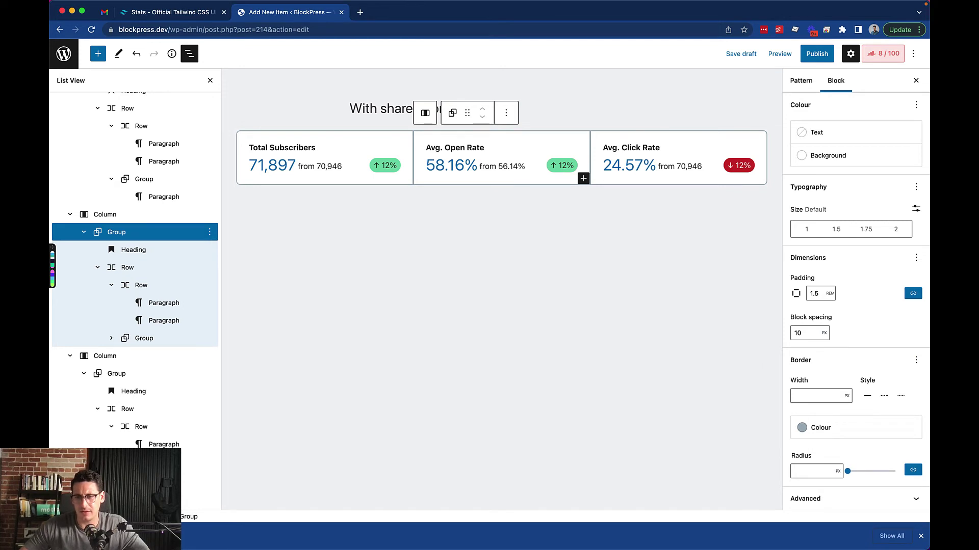
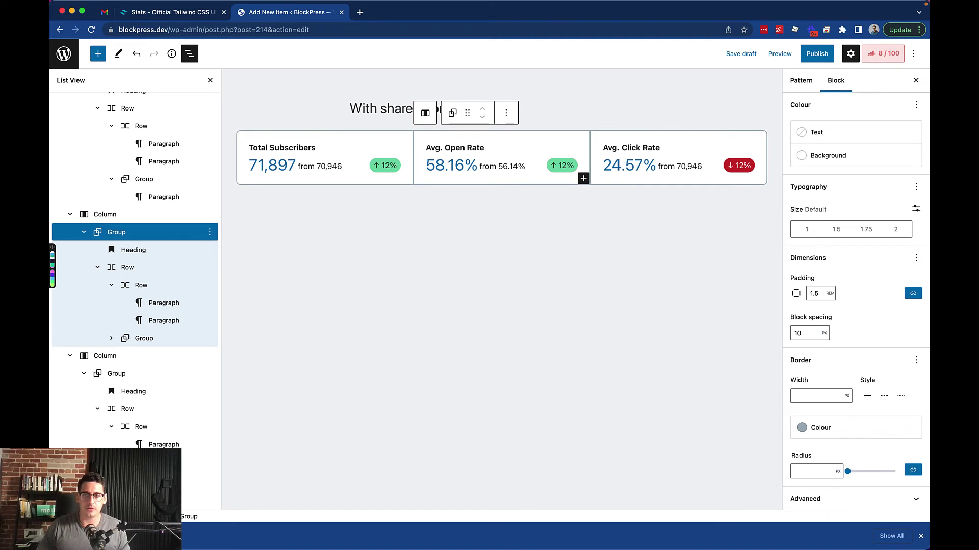
Save the 'With shared borders' pattern as a draft and publish it.
left_click(741, 53)
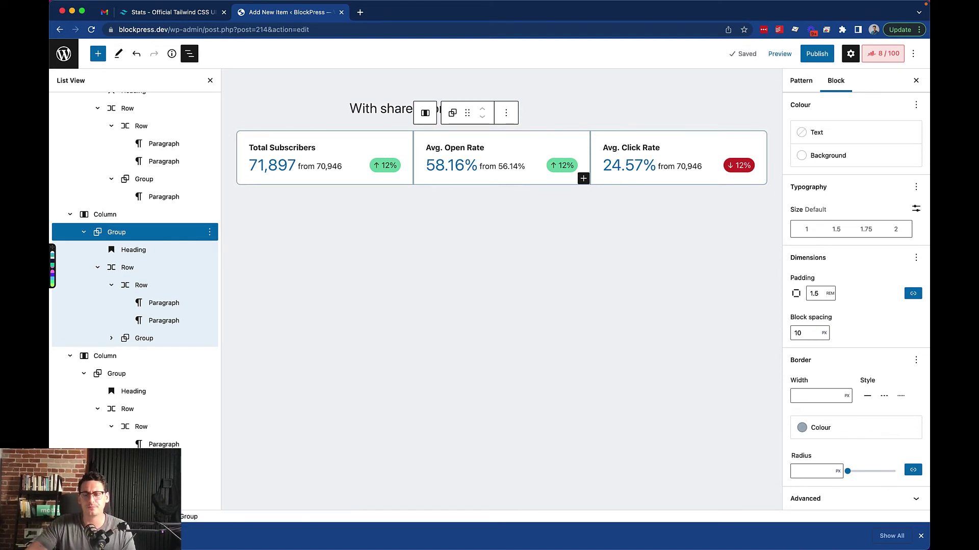
left_click(817, 53)
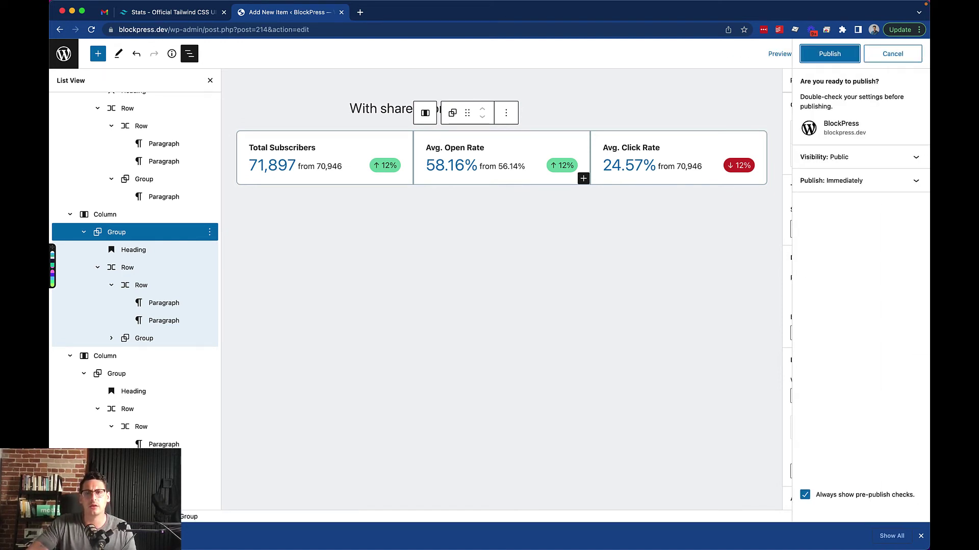
left_click(829, 54)
left_click(817, 54)
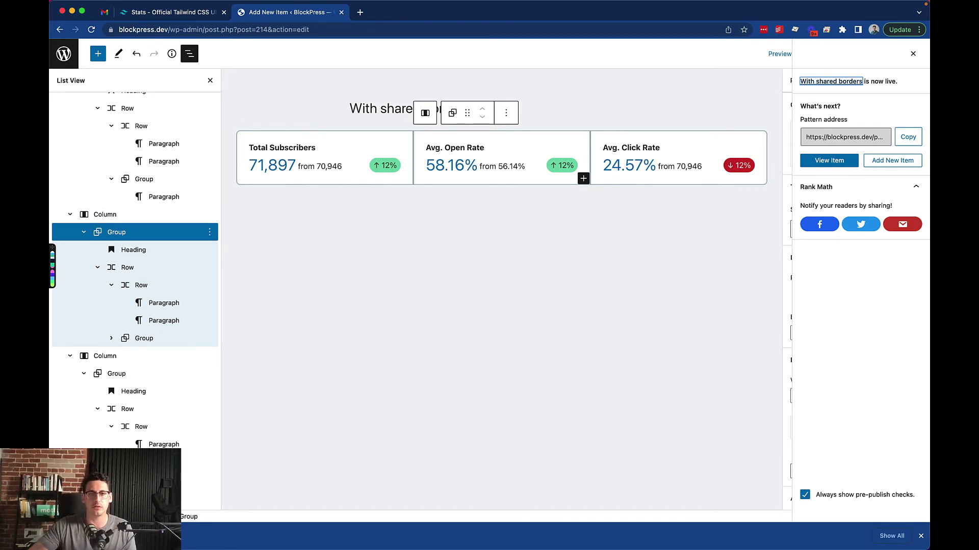
Open the published 'With shared borders' pattern page in a new browser tab and switch to it.
right_click(854, 160)
left_click(754, 166)
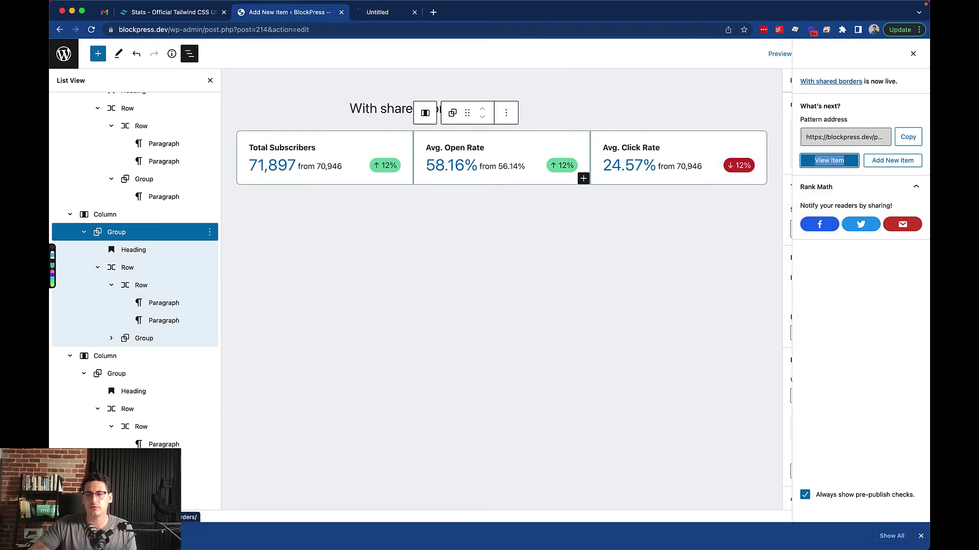
key("ctrl+Tab")
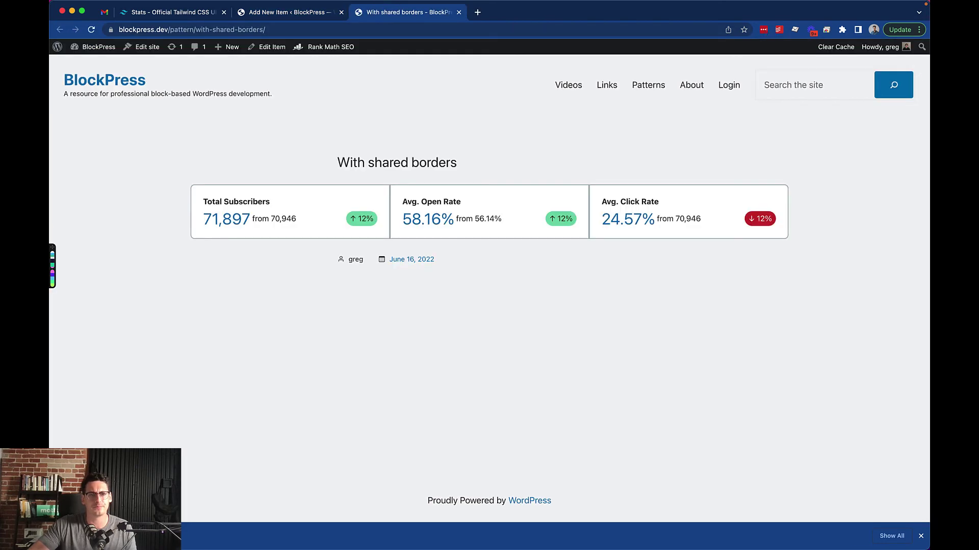
Examine the published pattern's layout at several narrow browser widths, and return to the pattern editor at full width.
left_click_drag(929, 275, 407, 275)
key("ctrl+alt+Left")
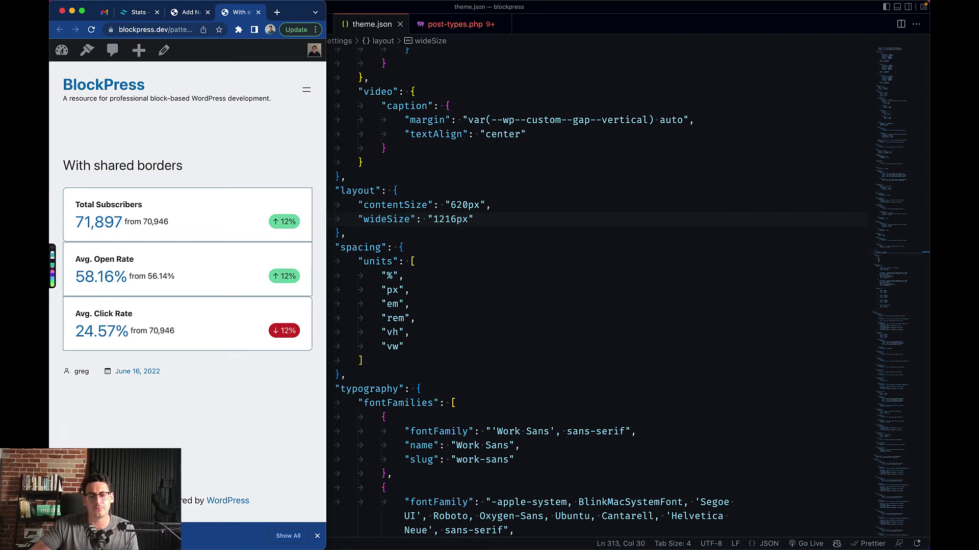
left_click_drag(326, 276, 382, 275)
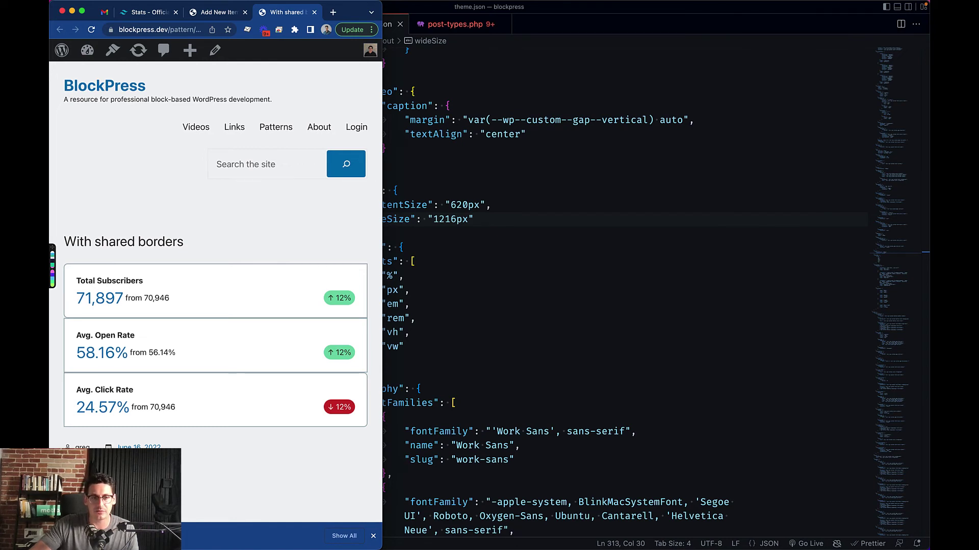
key("ctrl+alt+Left")
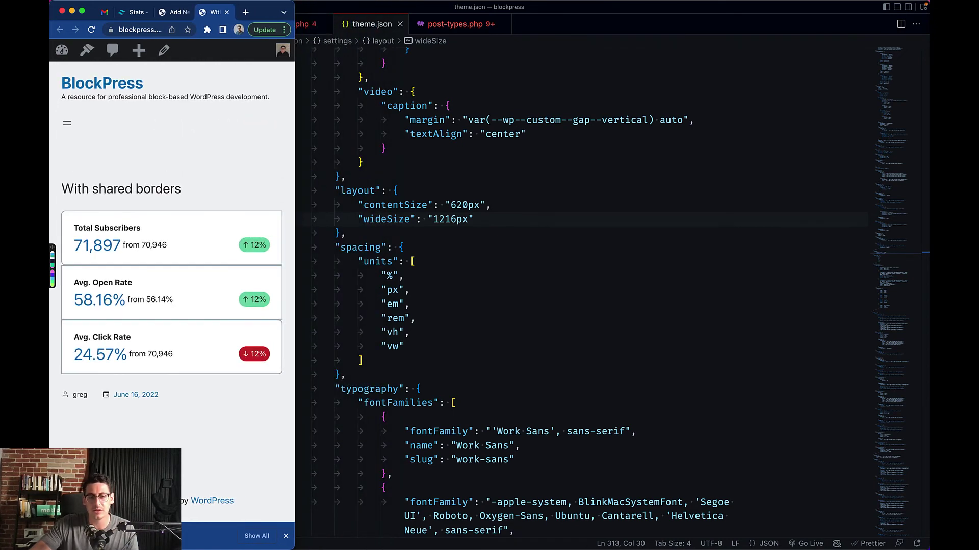
key("ctrl+alt+Return")
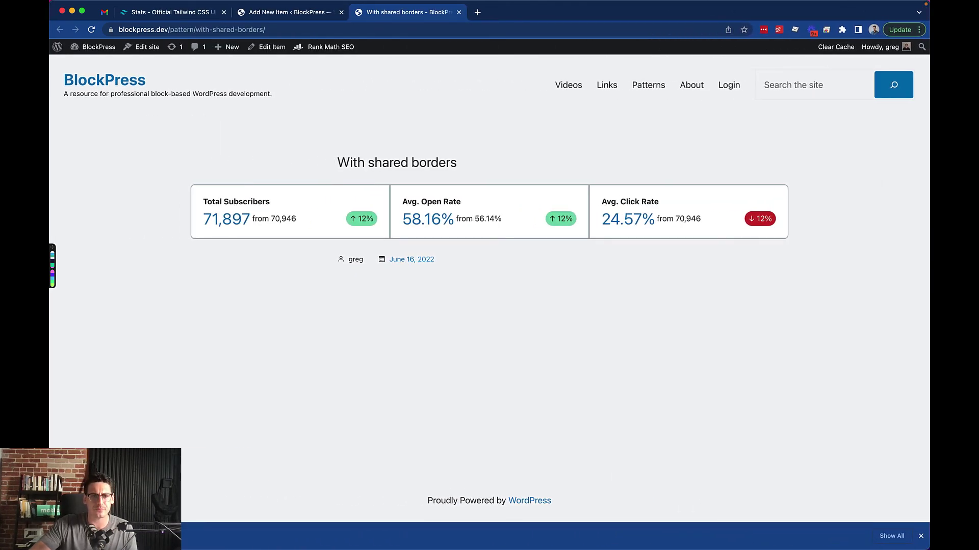
key("ctrl+shift+Tab")
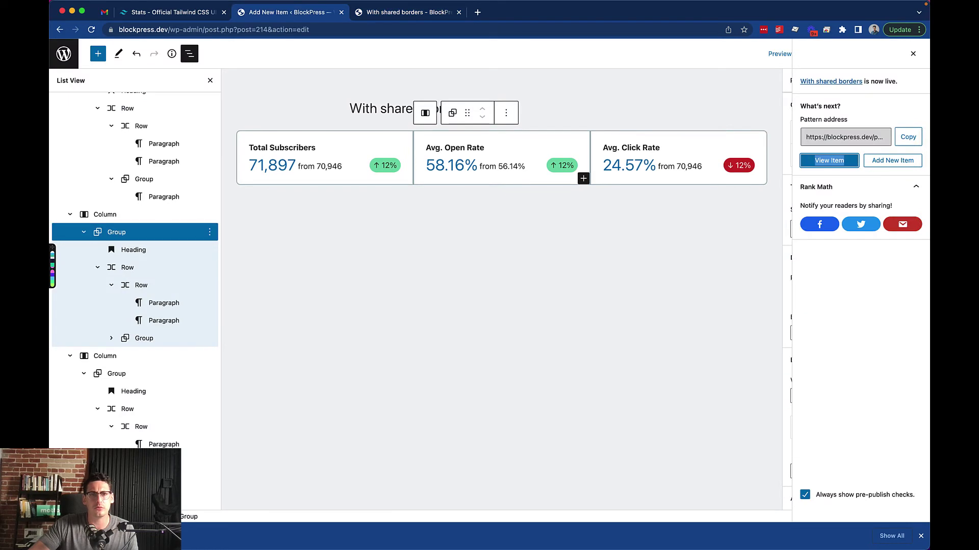
Leave the pattern editor and open the site's list of installed plugins.
left_click(912, 54)
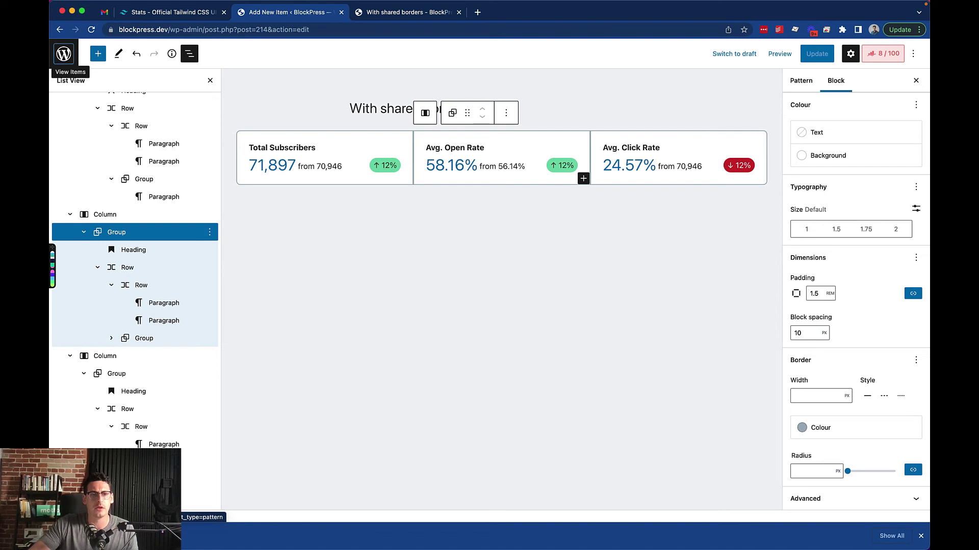
left_click(63, 53)
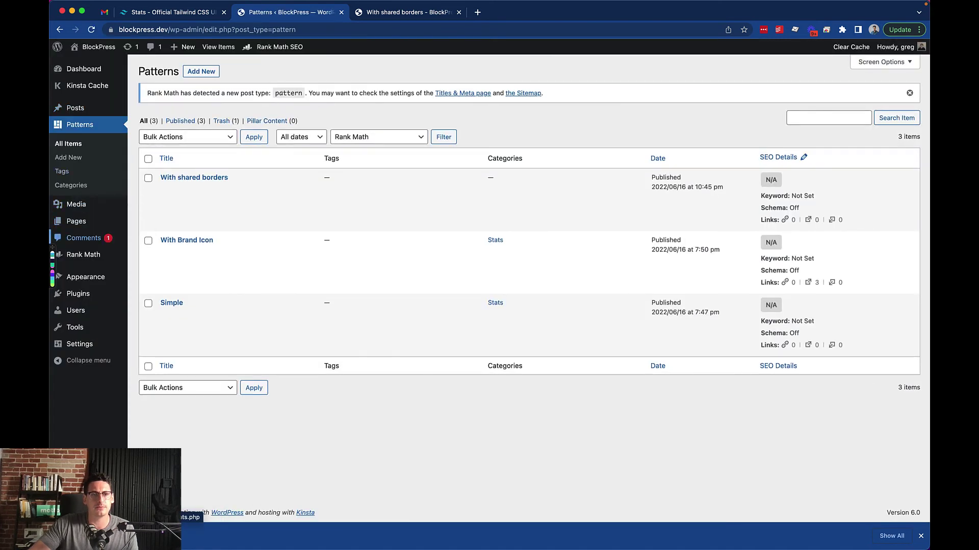
mouse_move(78, 294)
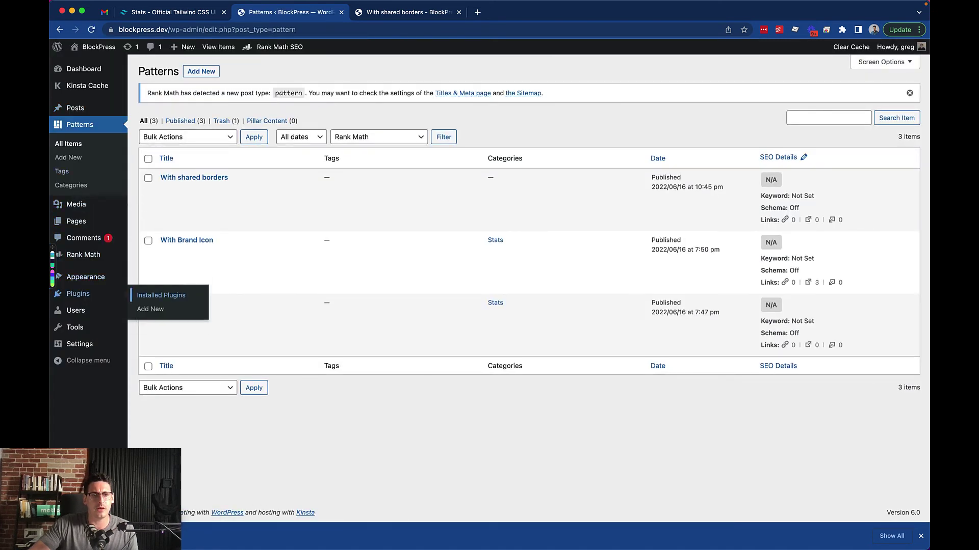
left_click(161, 295)
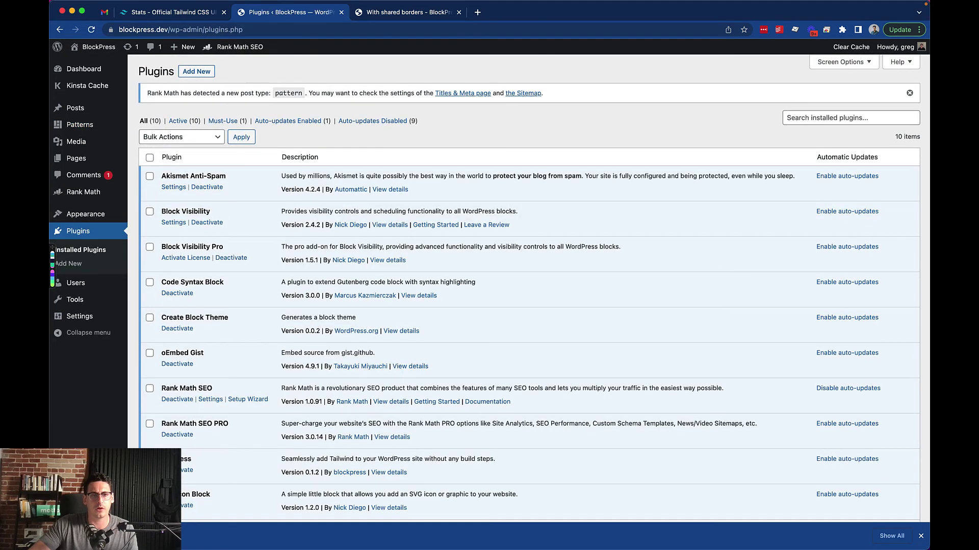
scroll(489, 281, "down", 3)
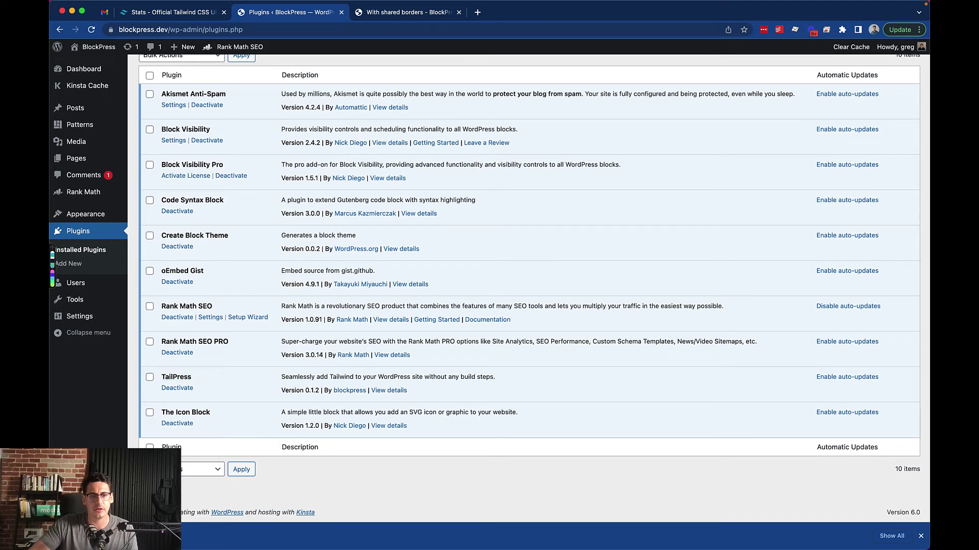
Check the Tailwind UI stats examples, and highlight the TailPress plugin in the installed plugins list.
key("ctrl+shift+Tab")
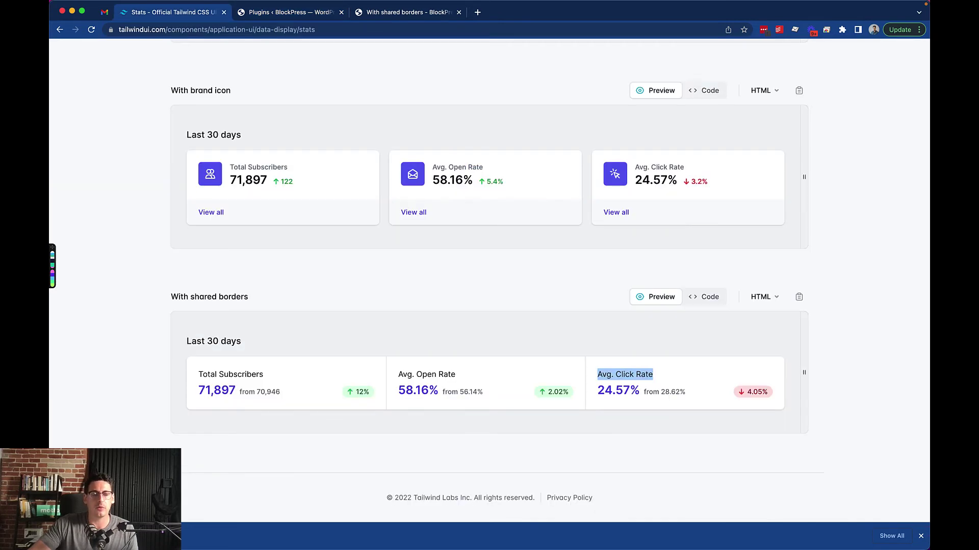
scroll(489, 280, "up", 1)
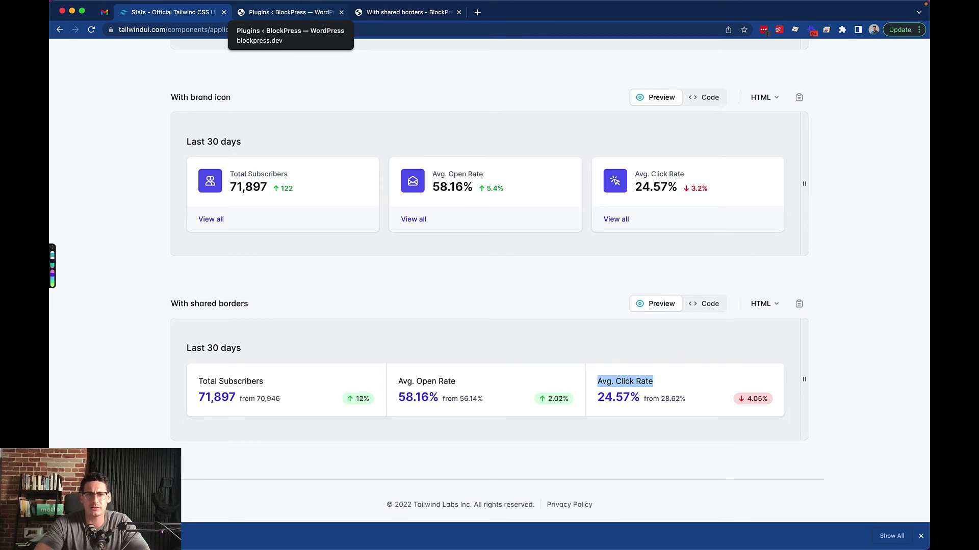
left_click(285, 13)
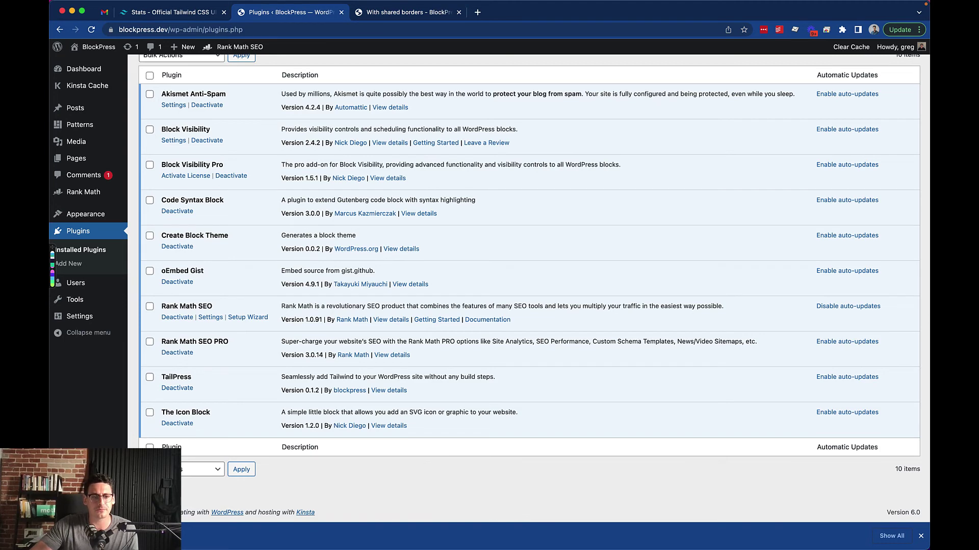
double_click(176, 377)
scroll(175, 377, "up", 3)
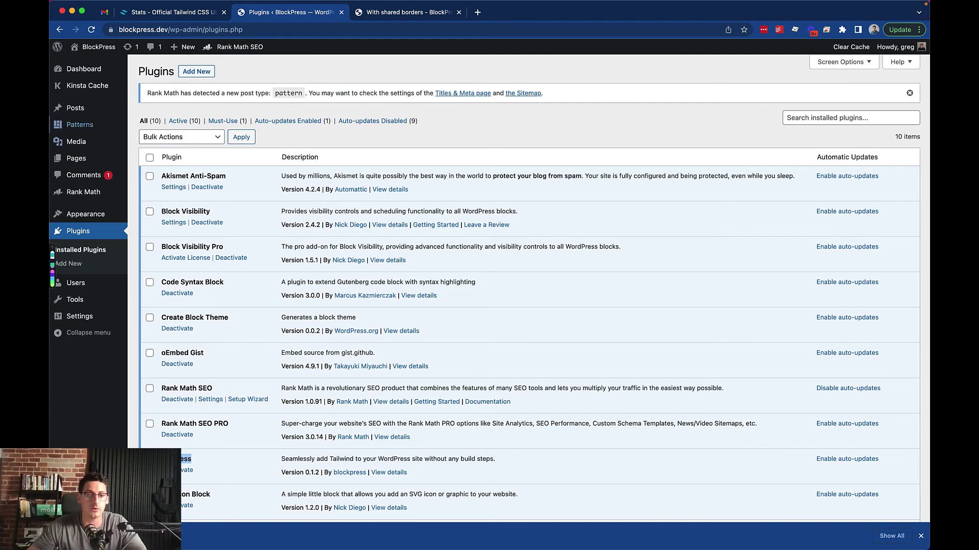
Reopen the 'With shared borders' pattern for editing, show its block list, and glance at the Tailwind UI example for comparison.
mouse_move(51, 108)
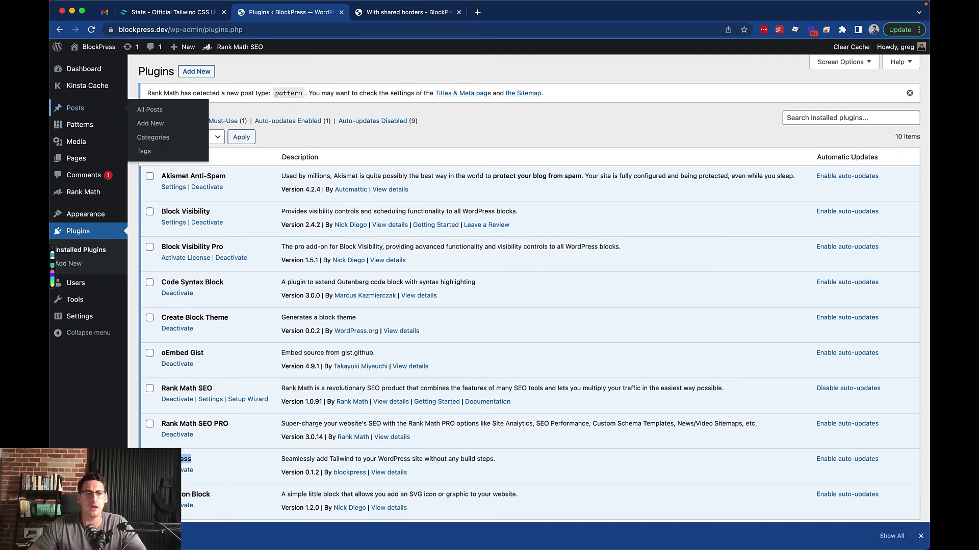
mouse_move(80, 125)
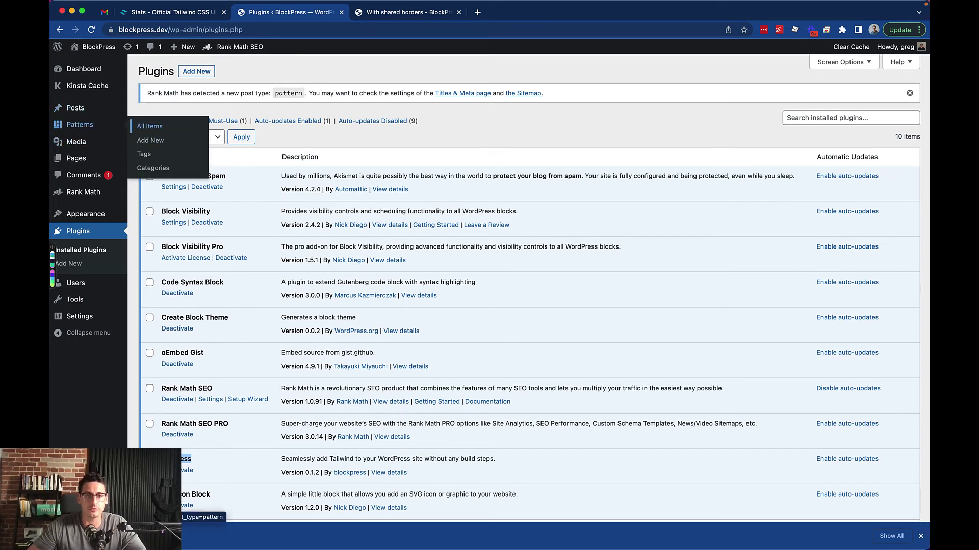
left_click(149, 127)
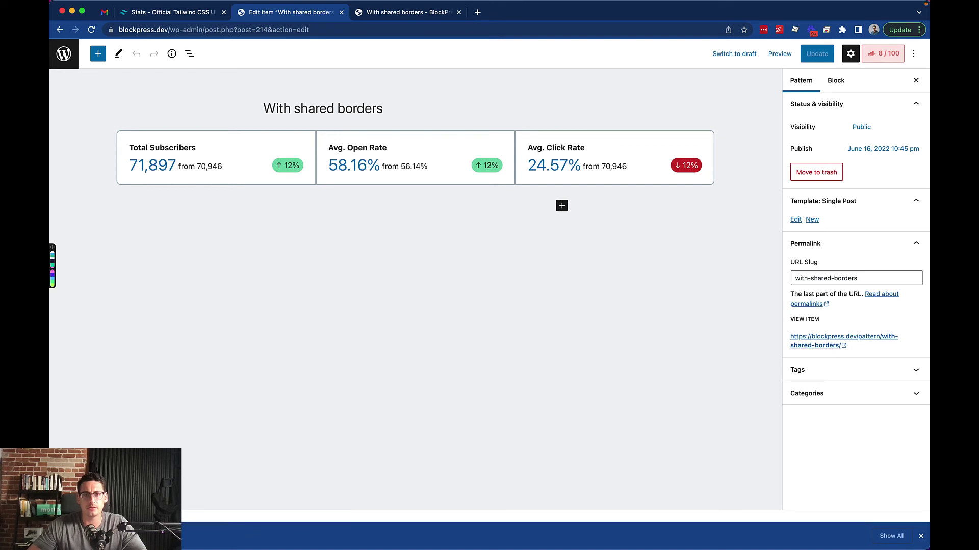
left_click(189, 54)
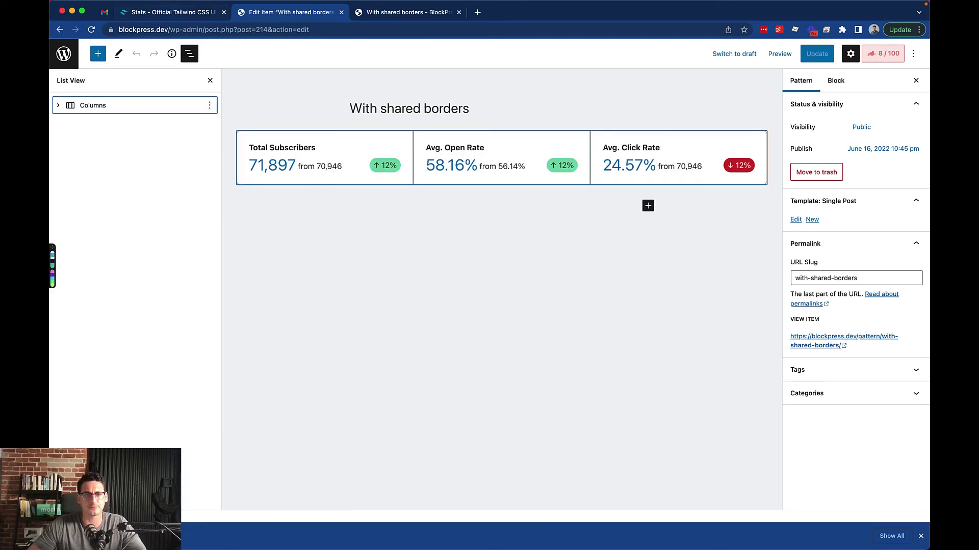
key("ctrl+shift+Tab")
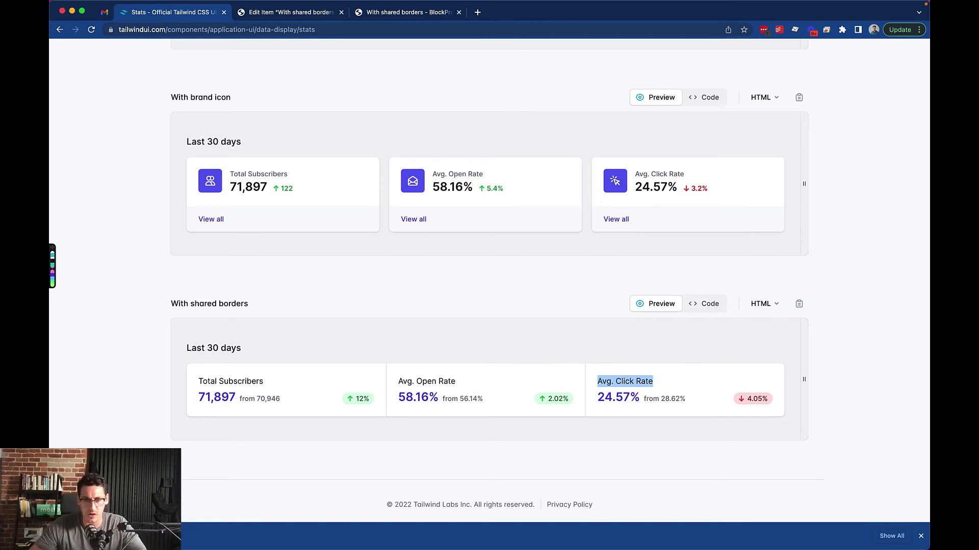
key("ctrl+Tab")
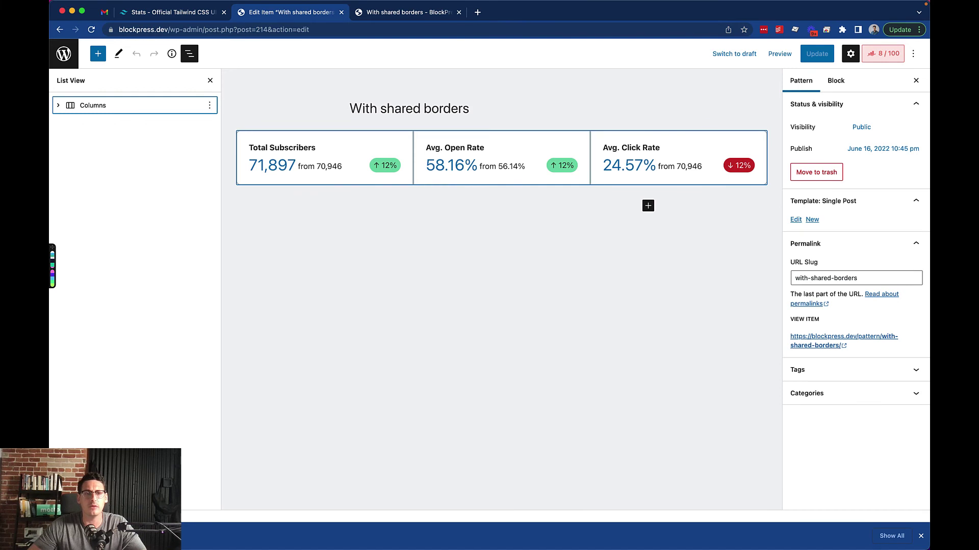
Select the pattern's Columns block and open its additional CSS classes for editing.
left_click(102, 105)
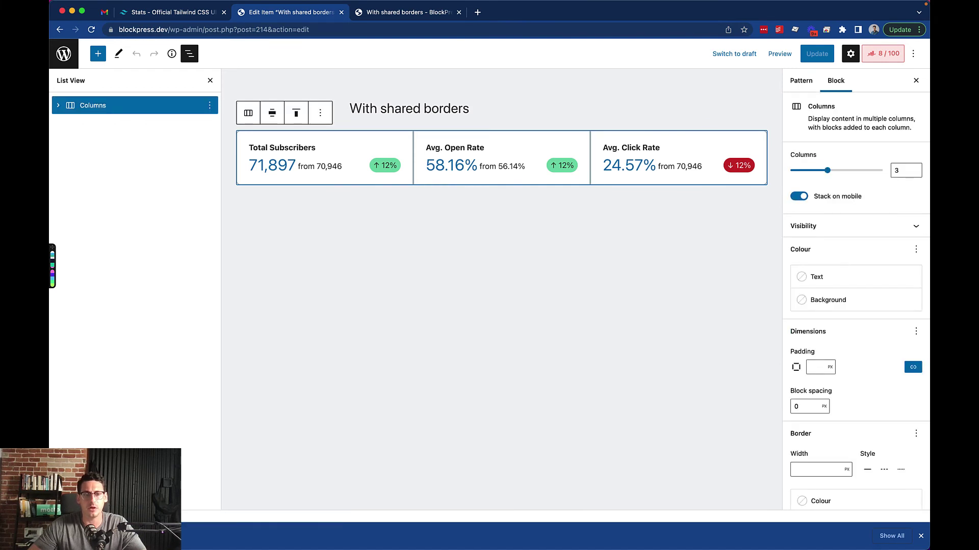
scroll(856, 306, "down", 3)
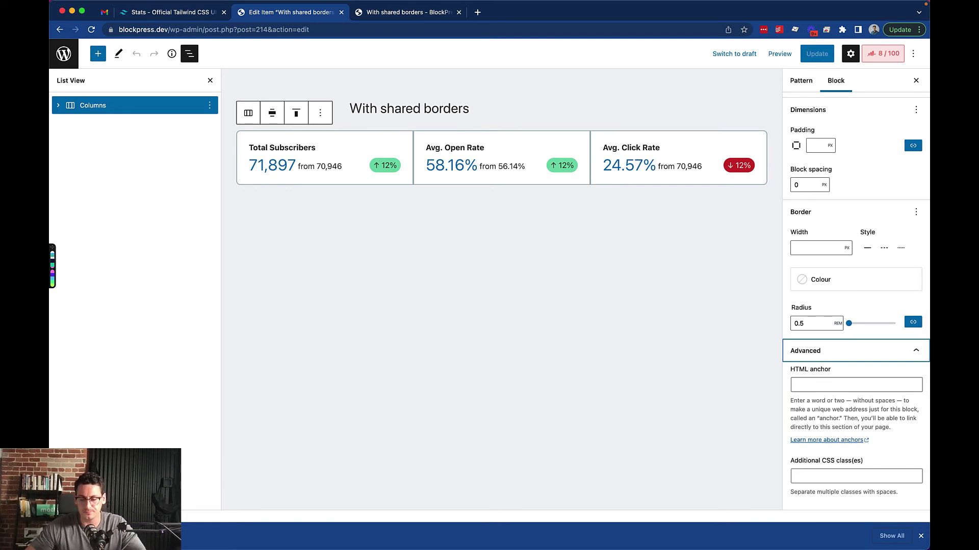
left_click(856, 476)
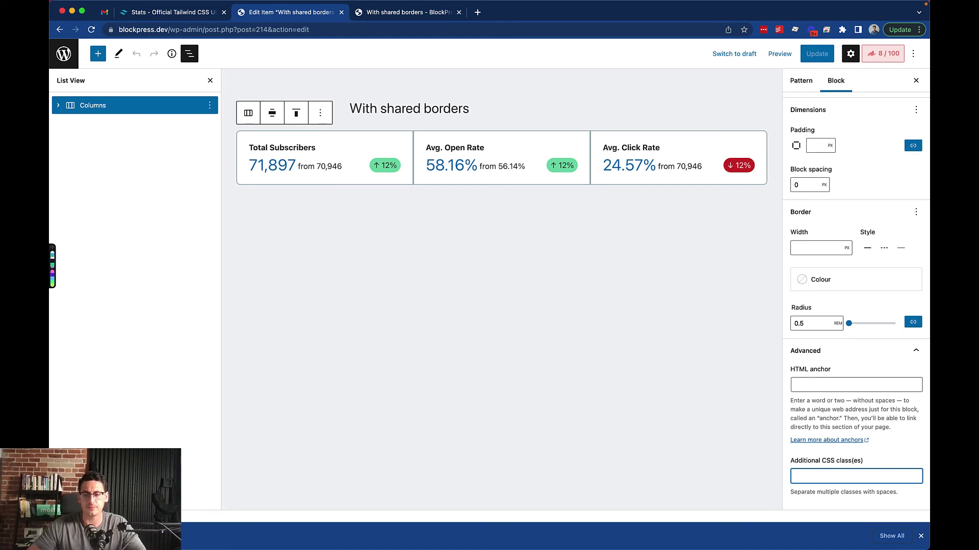
Go to tailwindcss.com in a new browser tab and open the Drop Shadow documentation page.
key("cmd+t")
type("tailwind")
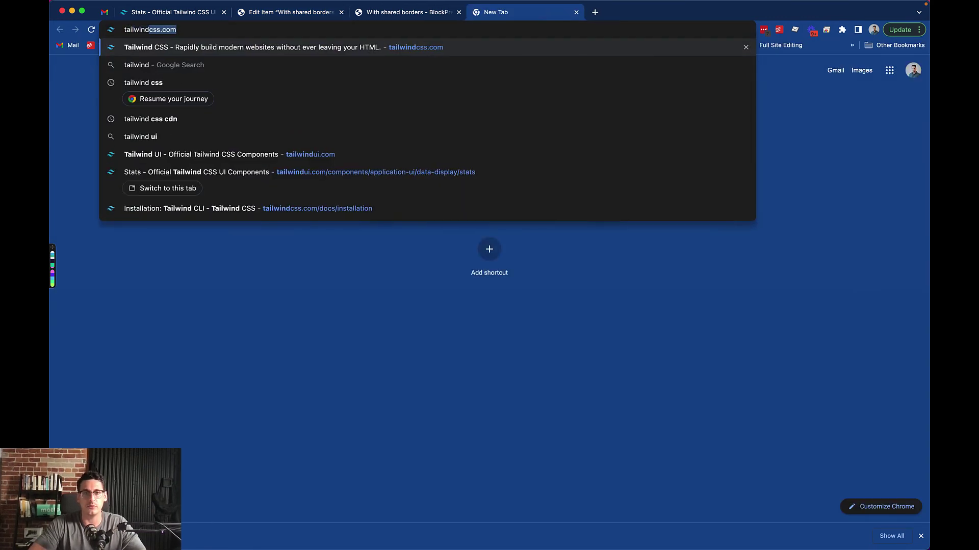
key("Return")
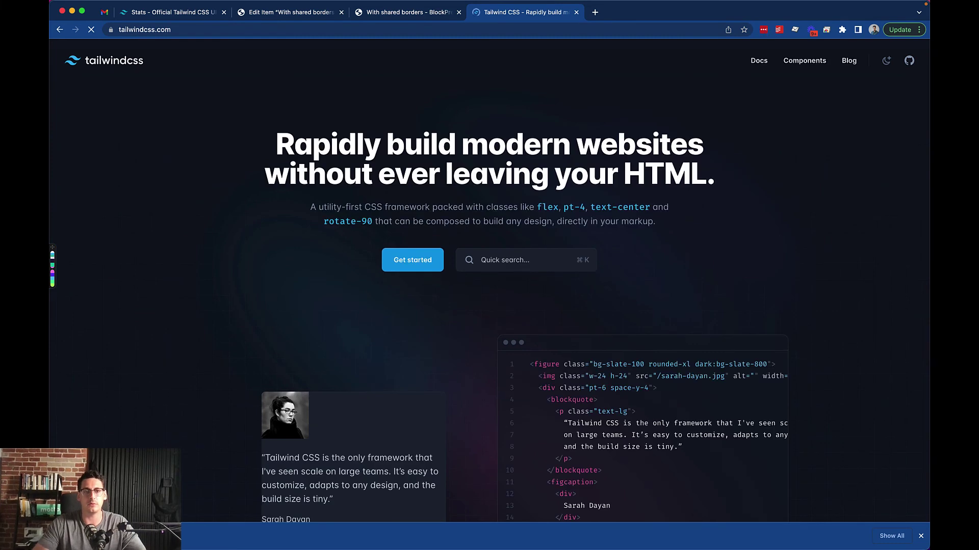
key("super+k")
type("drop shadow")
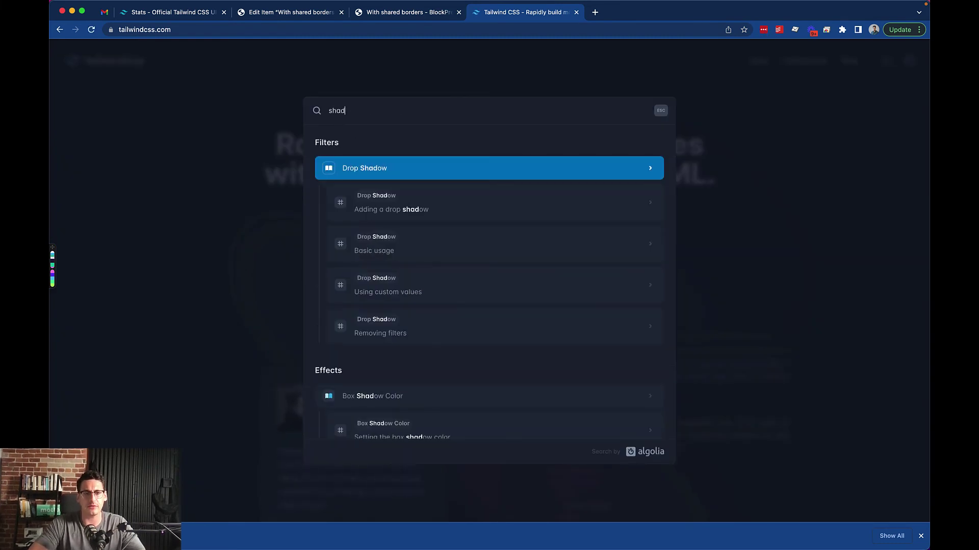
key("Return")
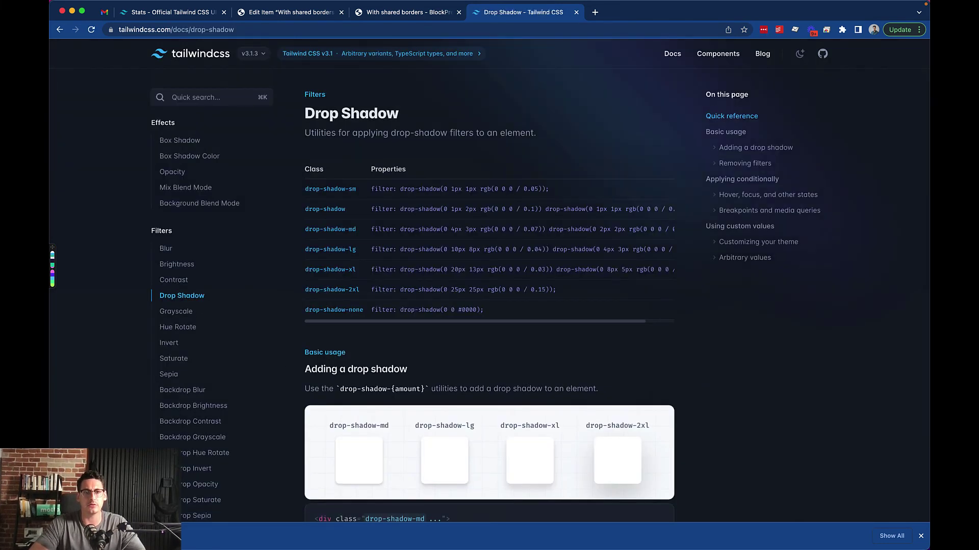
Search the Tailwind documentation for 'box shadow' and open the Box Shadow page.
key("super+k")
type("shadow")
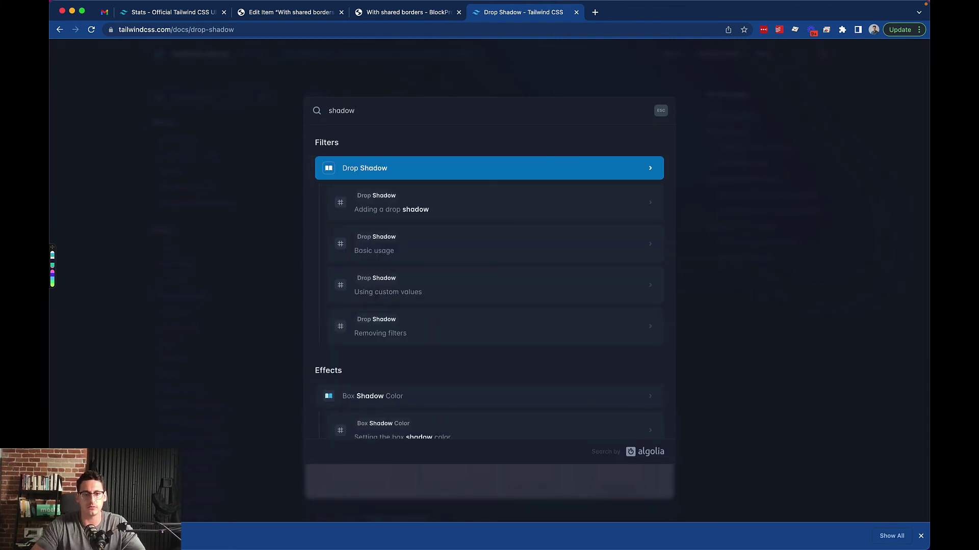
key("super+a")
type("box")
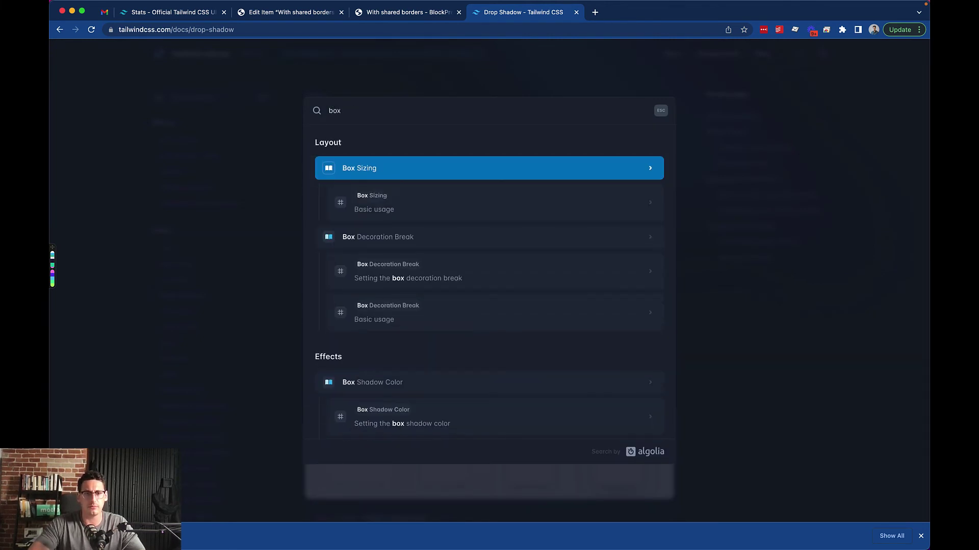
type(" shadow")
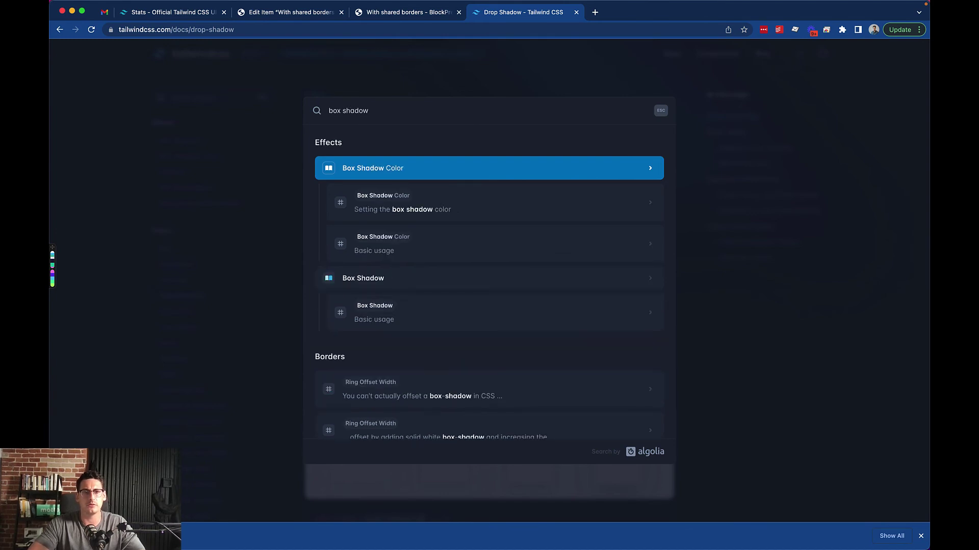
key("Down")
key("Down")
key("Down")
key("Return")
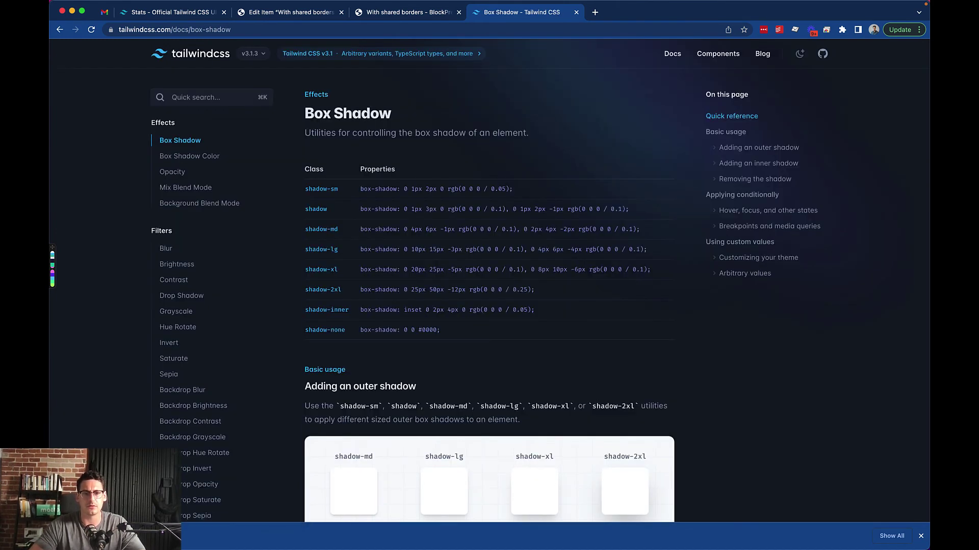
Look up the default class in the Box Shadow reference and add the CSS class 'shadow' to the pattern's Columns block.
double_click(316, 210)
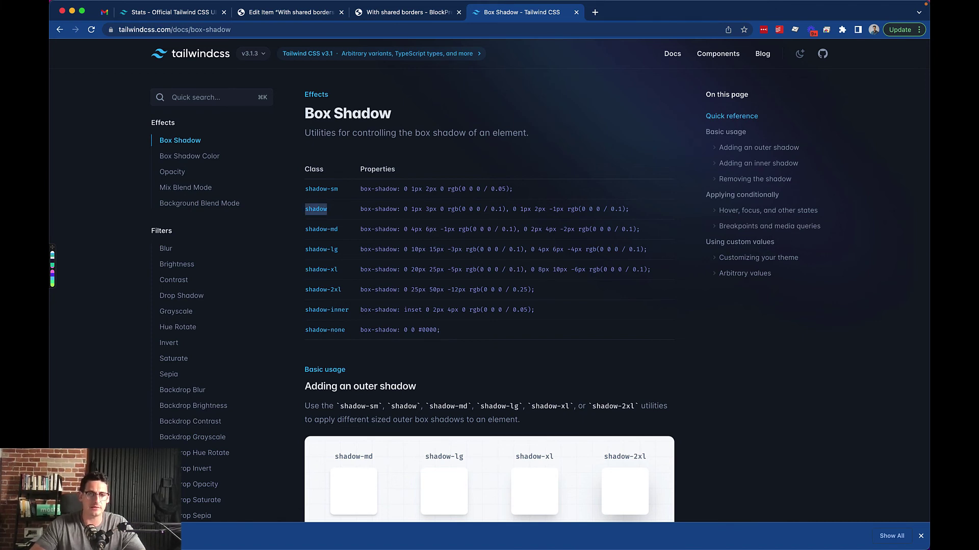
left_click(291, 12)
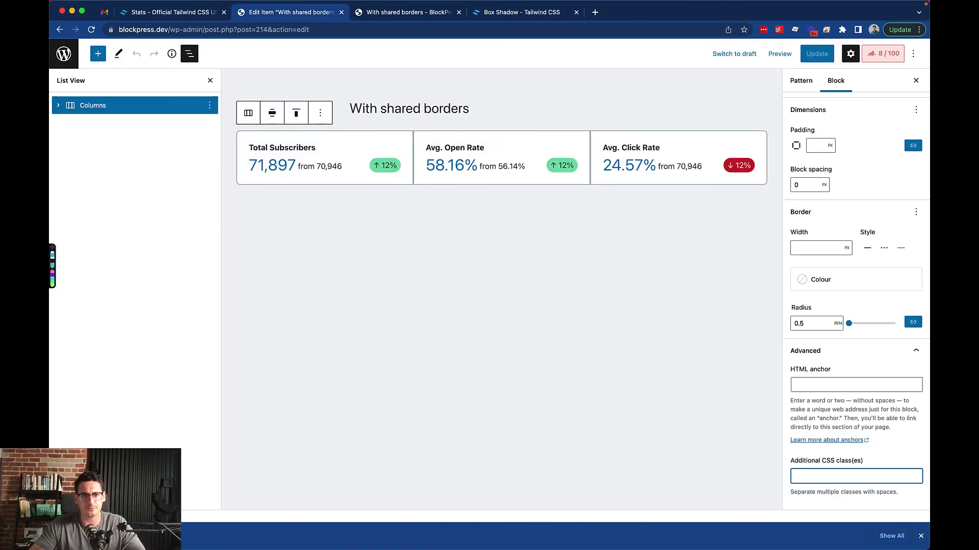
type("shadow")
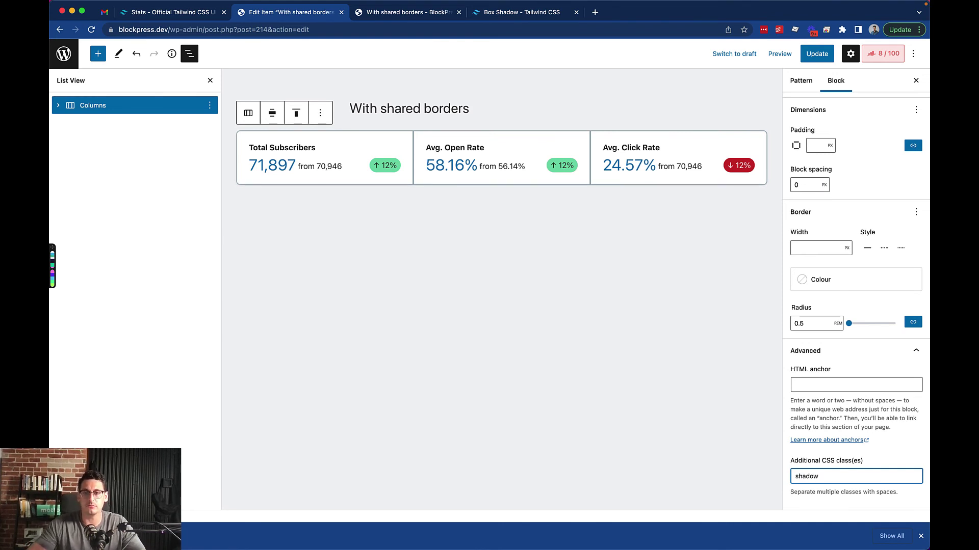
Try the 'shadow-xl' class on the Columns block, and change it back to 'shadow'.
type("-")
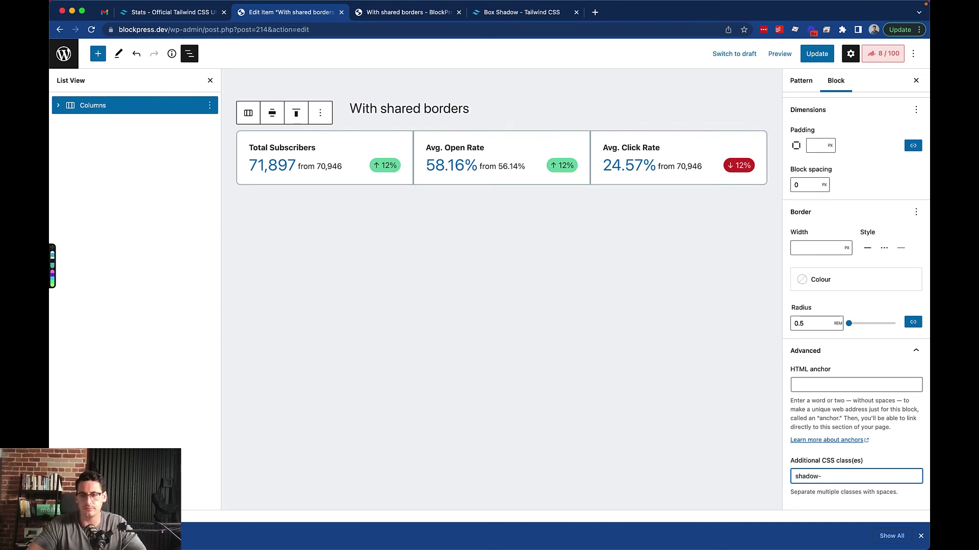
type("xl")
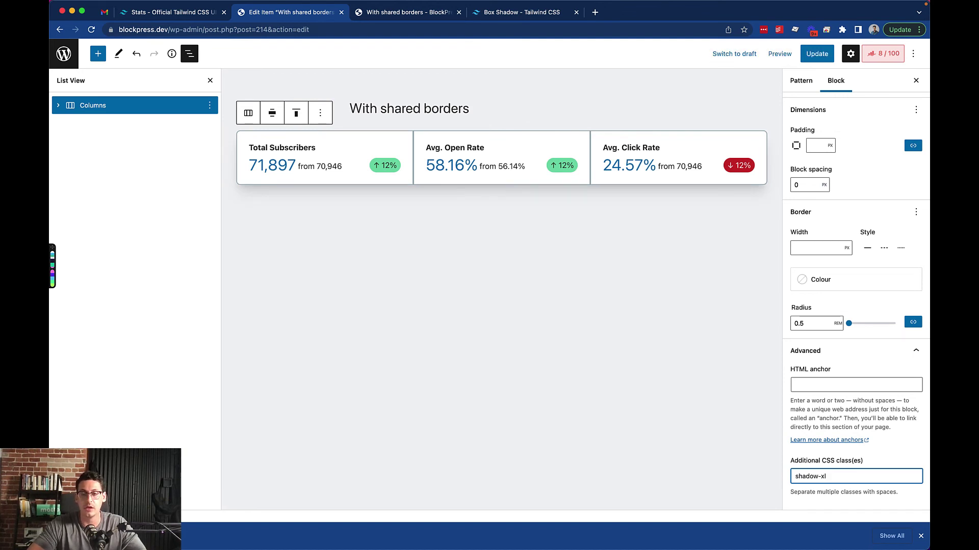
key("BackSpace")
key("BackSpace")
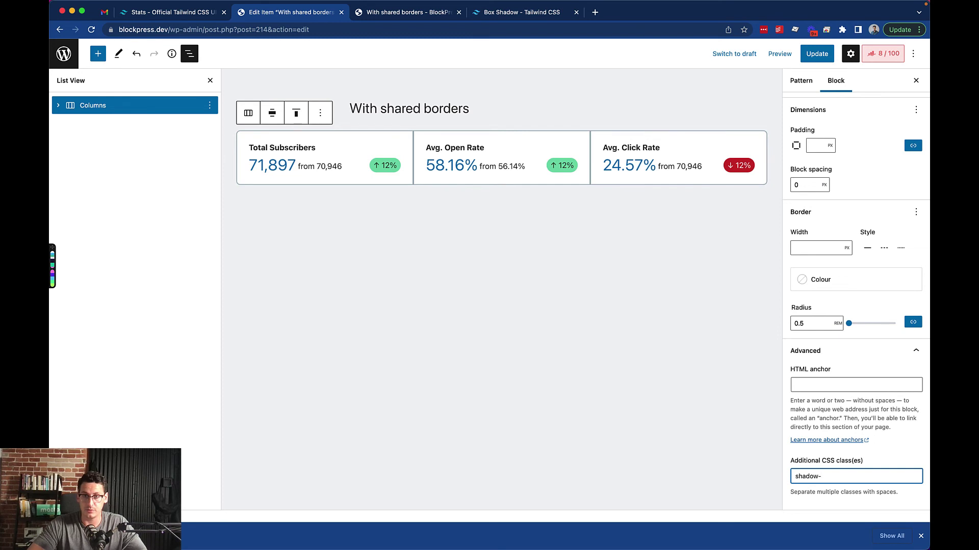
key("BackSpace")
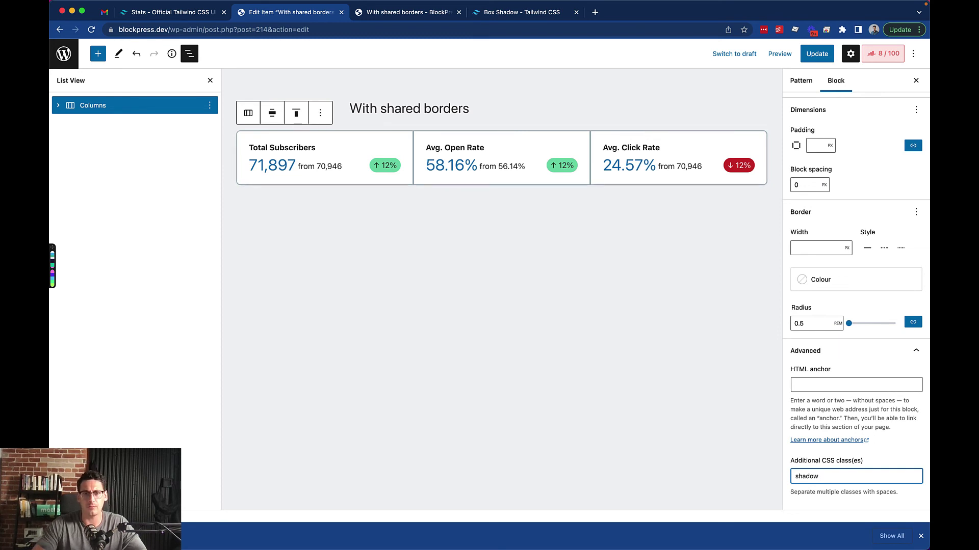
Try the 'shadow-lg' class on the Columns block, and restore the plain 'shadow' class.
type("-lg")
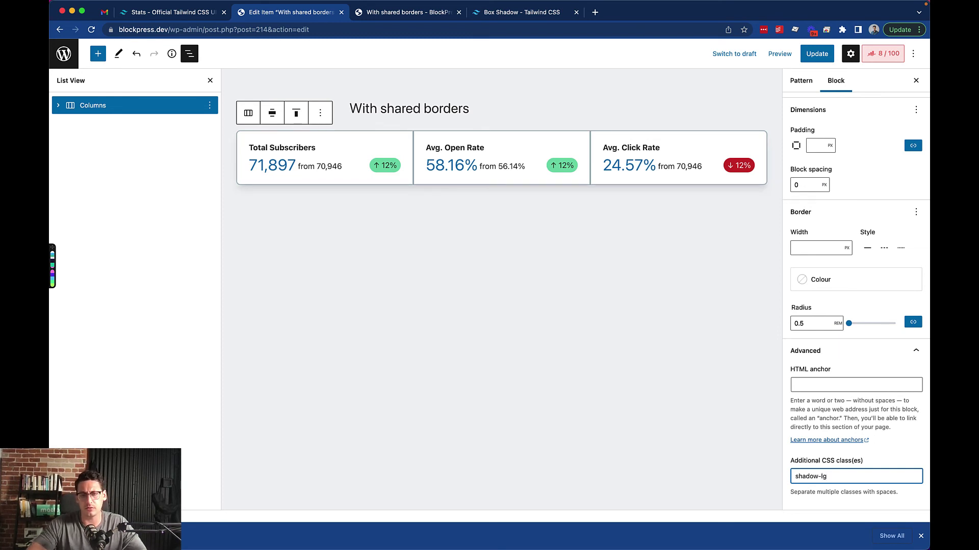
key("BackSpace")
key("BackSpace")
key("BackSpace")
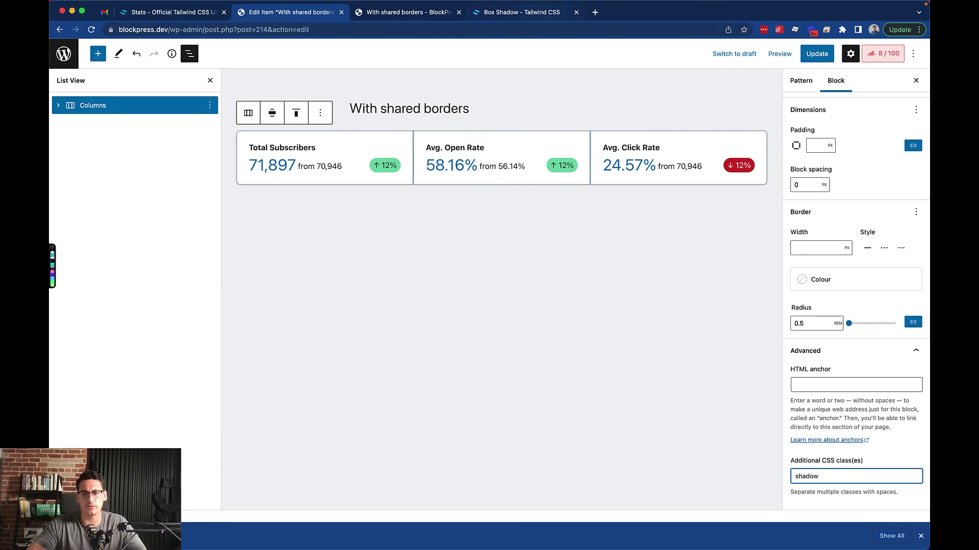
Return to the Tailwind UI Stats page and show the HTML code of the 'With shared borders' example.
left_click(522, 12)
key("super+4")
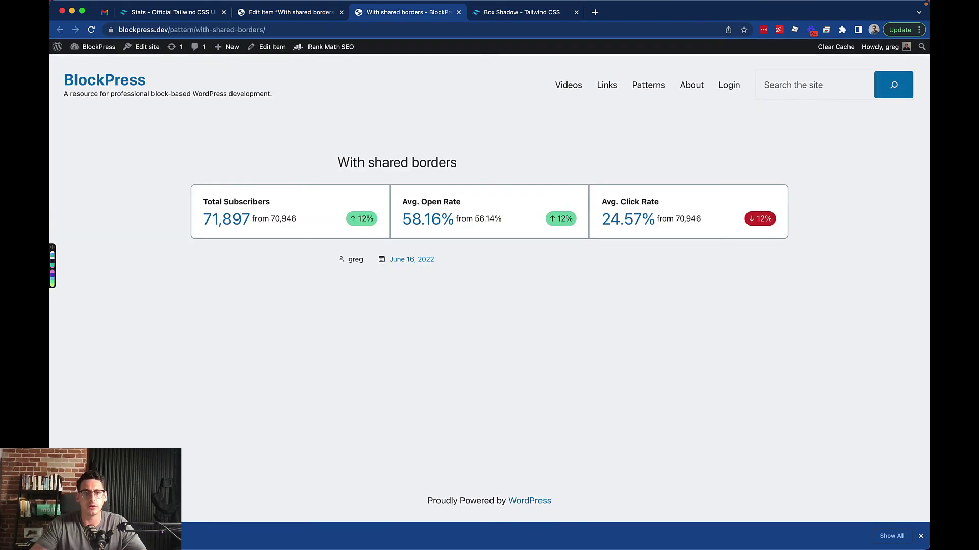
key("super+2")
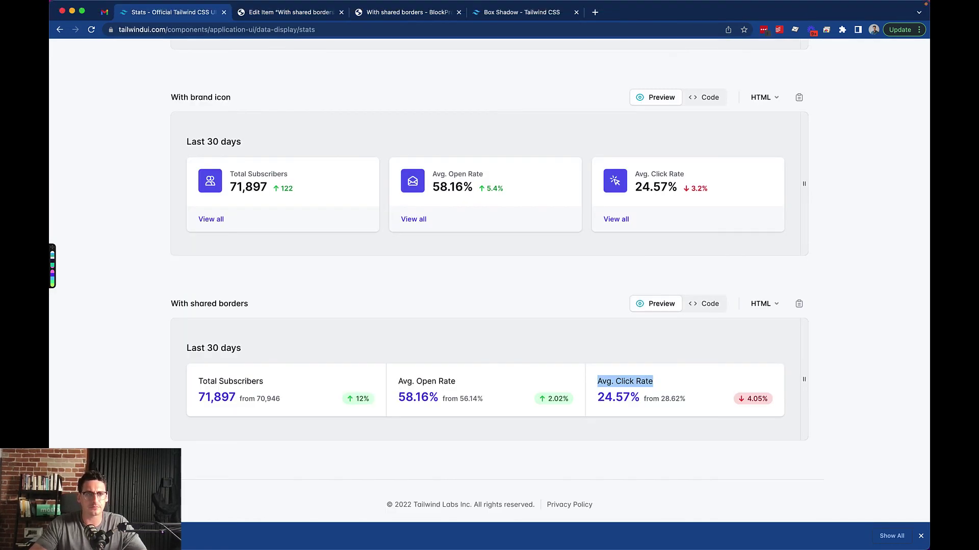
right_click(283, 343)
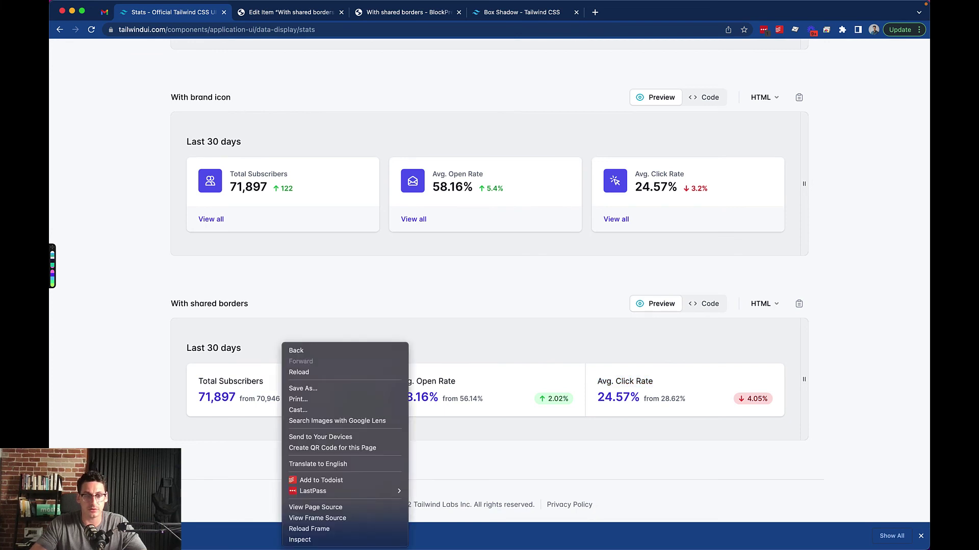
left_click(704, 304)
left_click(704, 305)
scroll(704, 311, "down", 1)
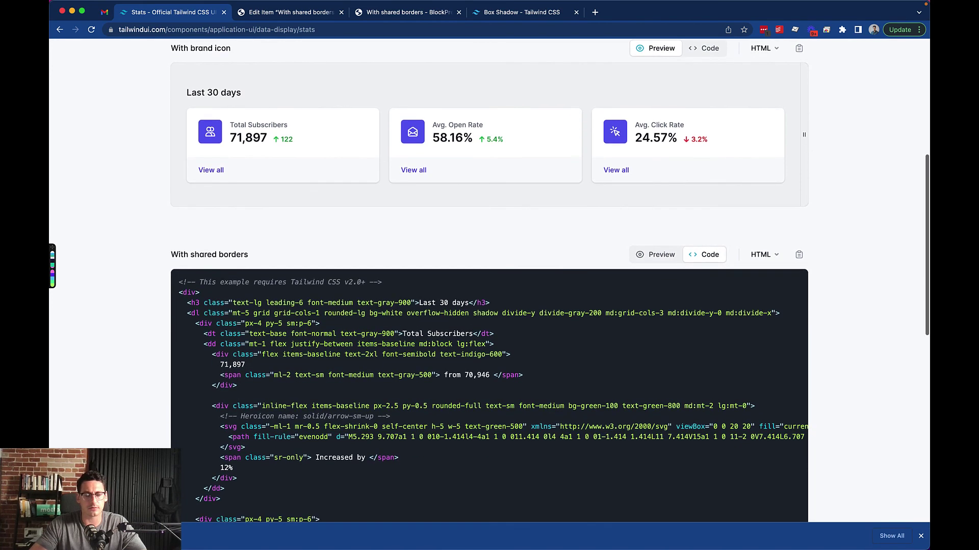
scroll(489, 281, "down", 1)
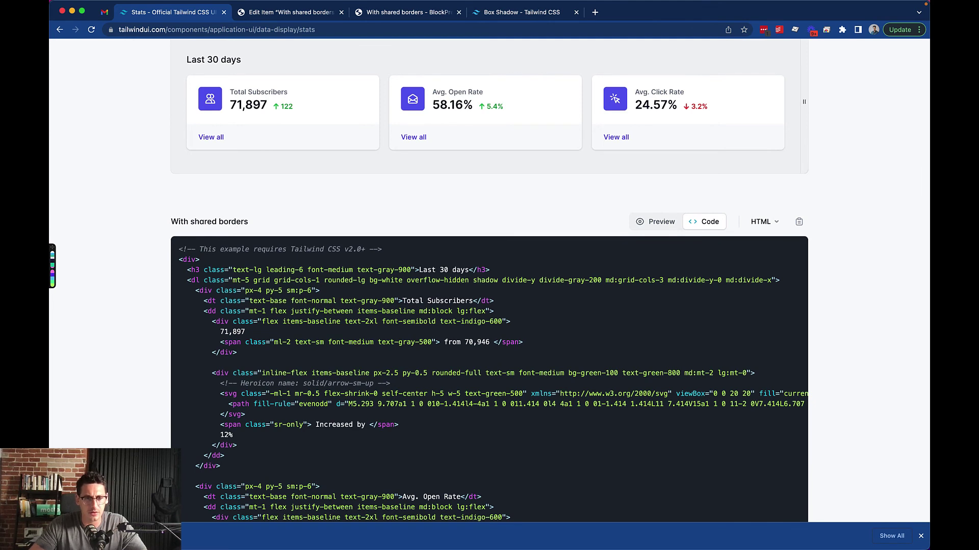
Copy the classes 'rounded-lg bg-white overflow-hidden shadow' from the example's dl element.
scroll(485, 280, "down", 1)
double_click(485, 274)
left_click(490, 275)
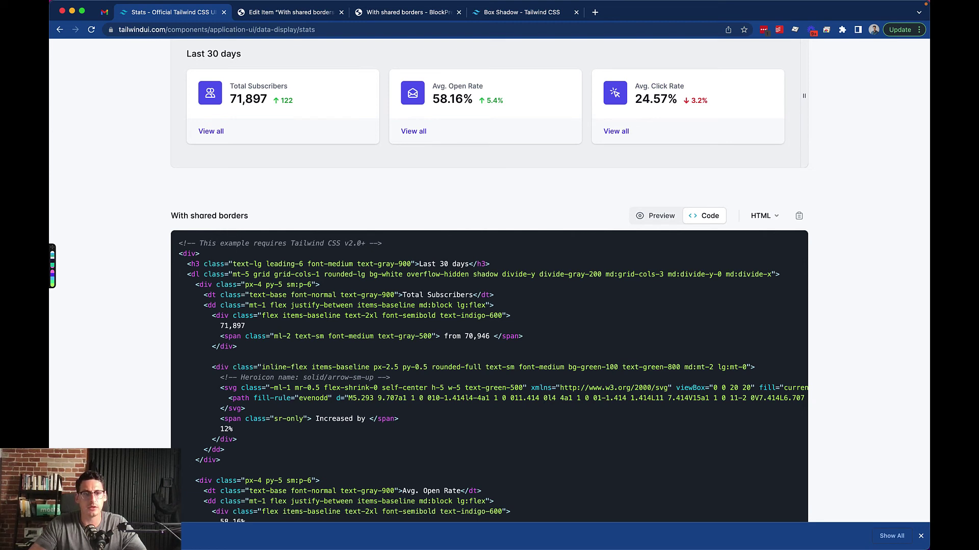
left_click_drag(324, 274, 501, 275)
key("ctrl+c")
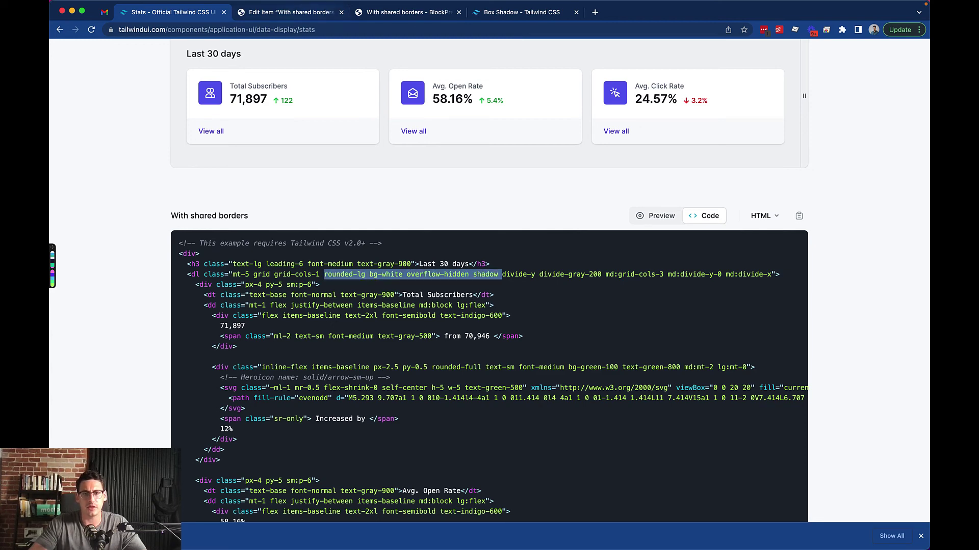
Replace the Columns block's additional CSS class in the pattern editor with the copied 'rounded-lg bg-white overflow-hidden shadow'.
left_click(291, 12)
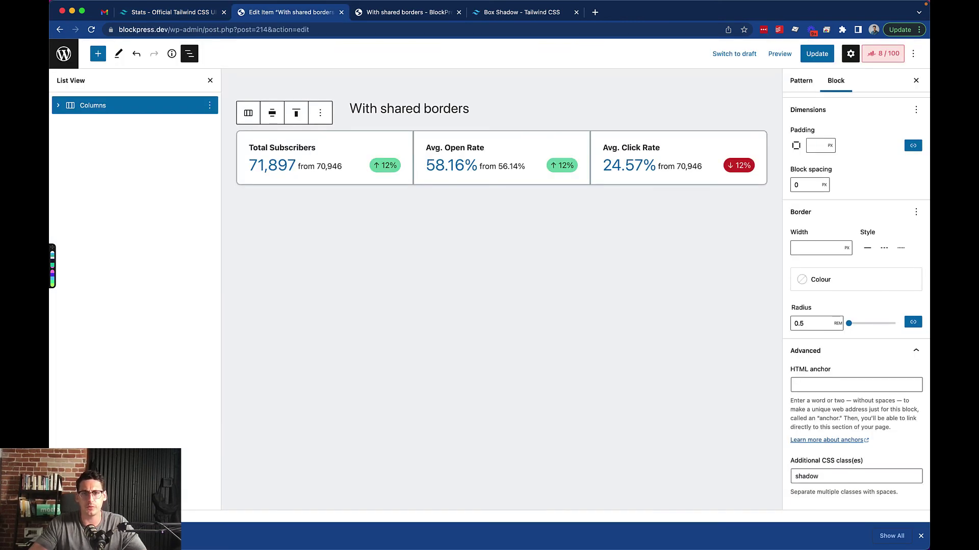
key("ctrl+a")
key("ctrl+v")
left_click(601, 295)
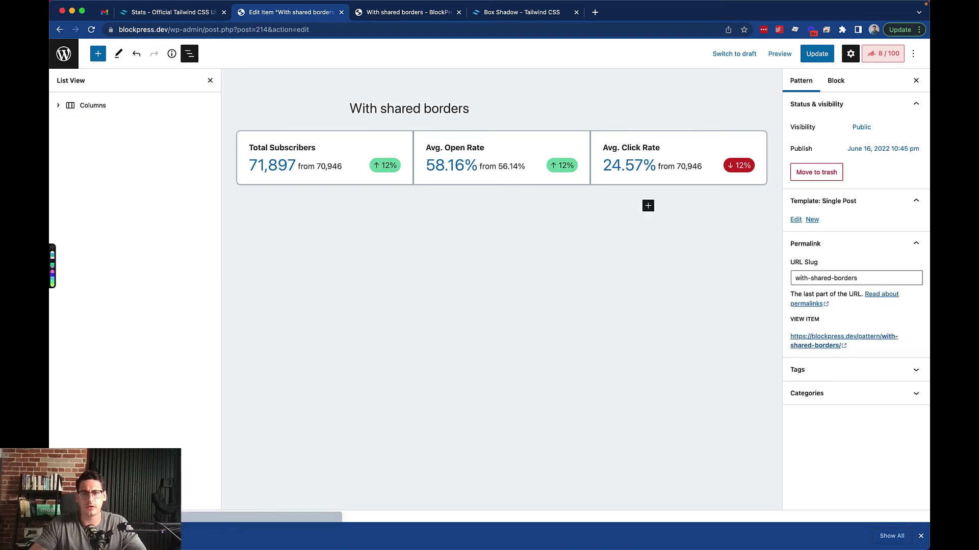
left_click(316, 148)
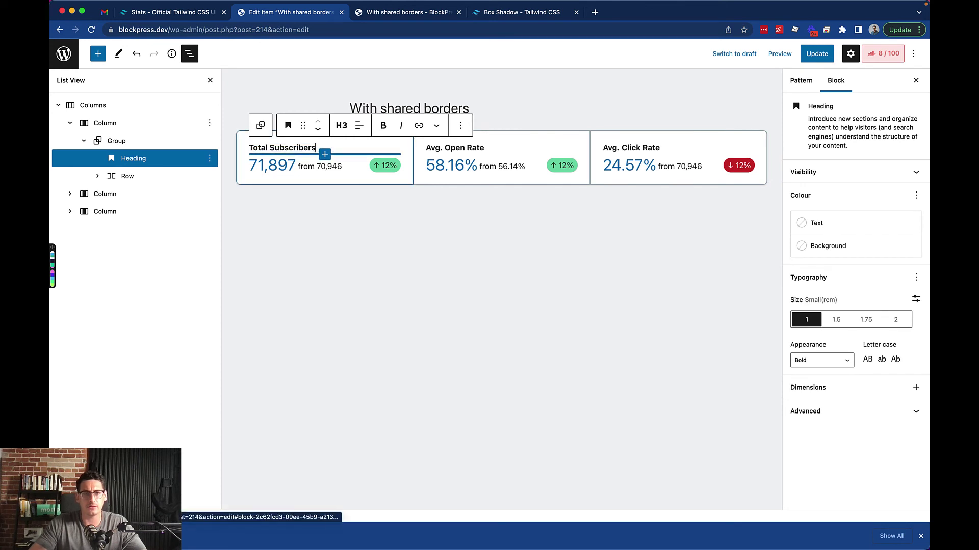
left_click(105, 123)
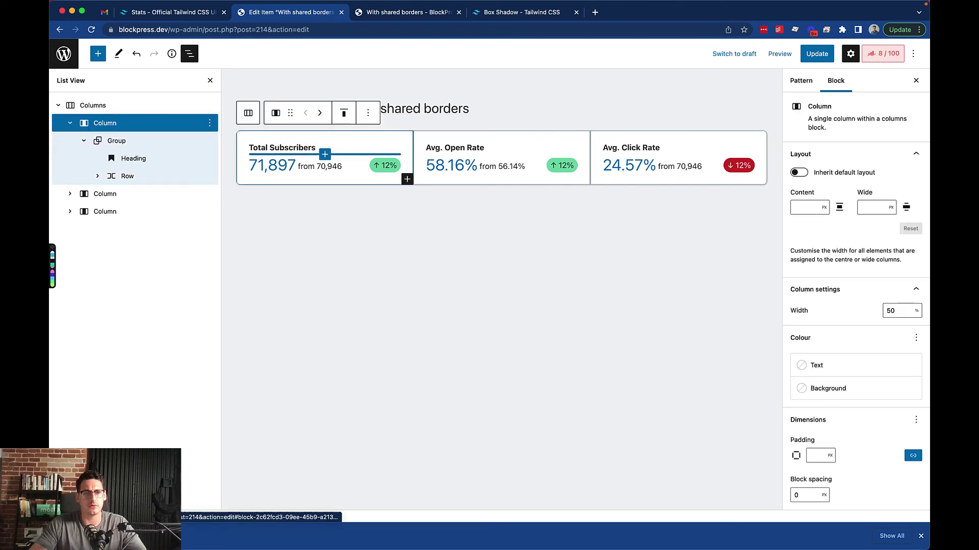
scroll(856, 300, "down", 2)
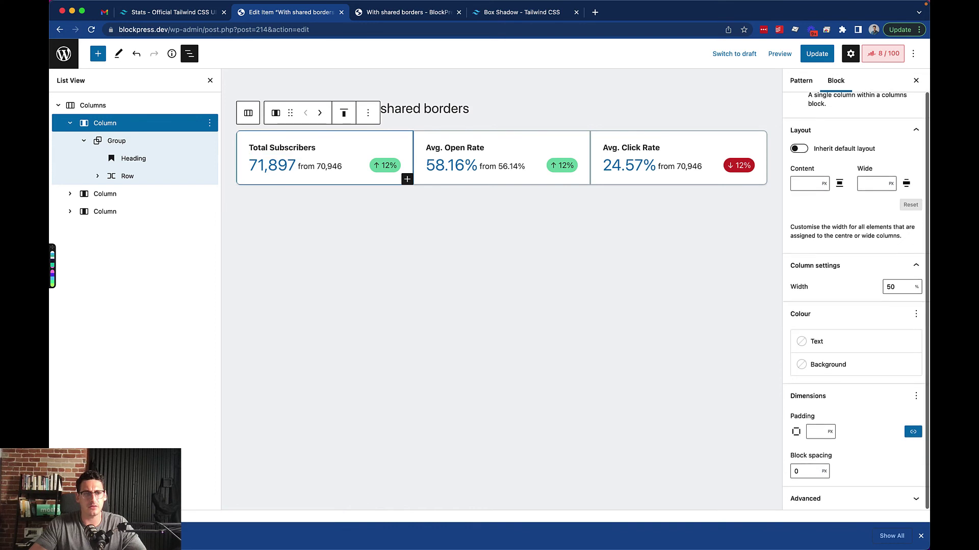
scroll(856, 484, "down", 5)
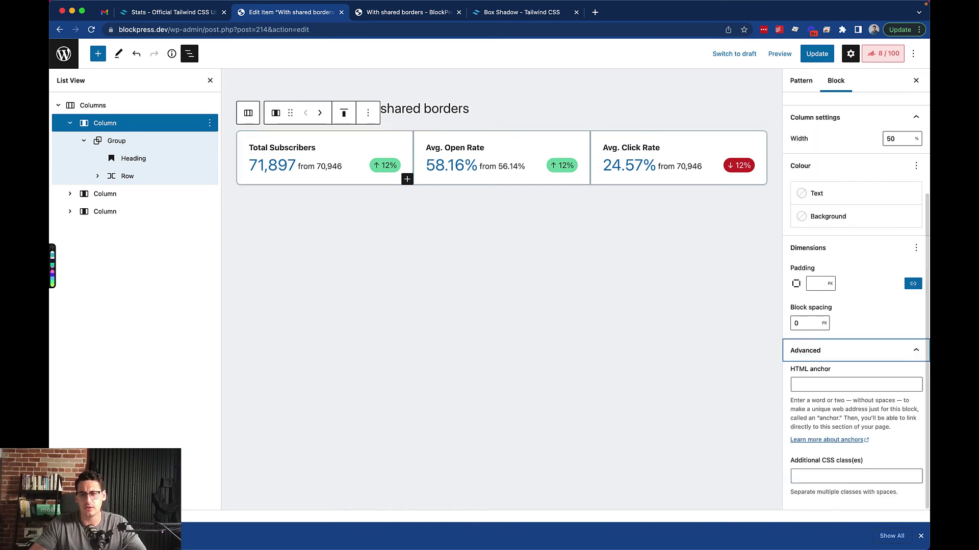
left_click(856, 476)
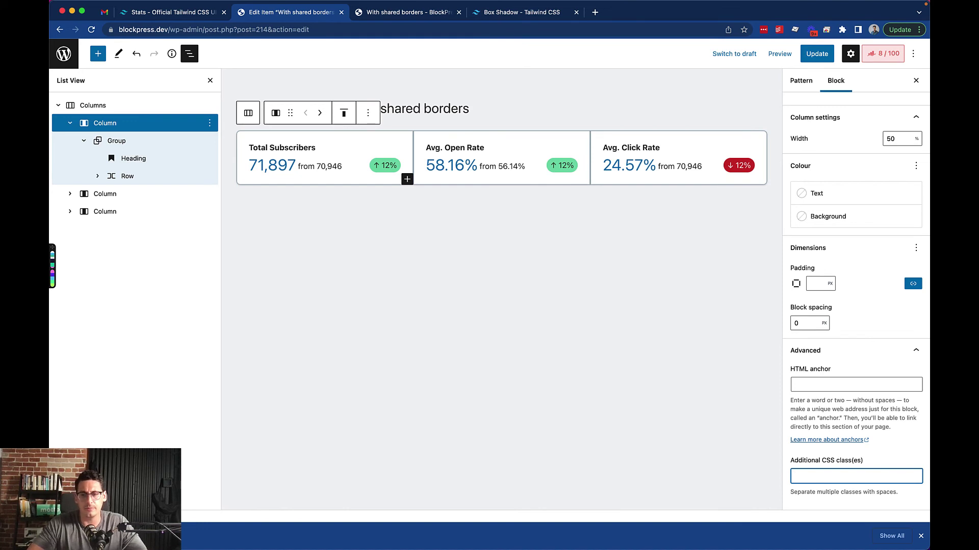
type("-")
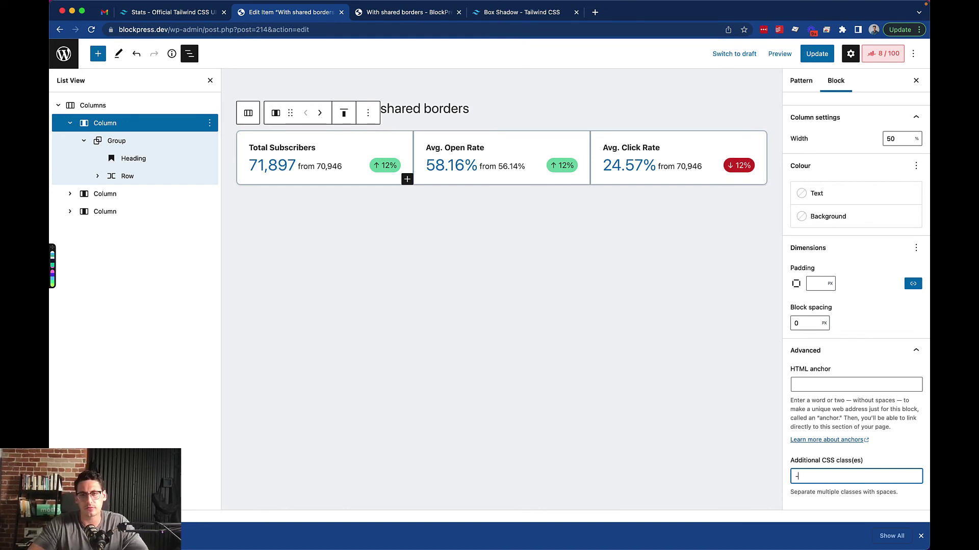
key("BackSpace")
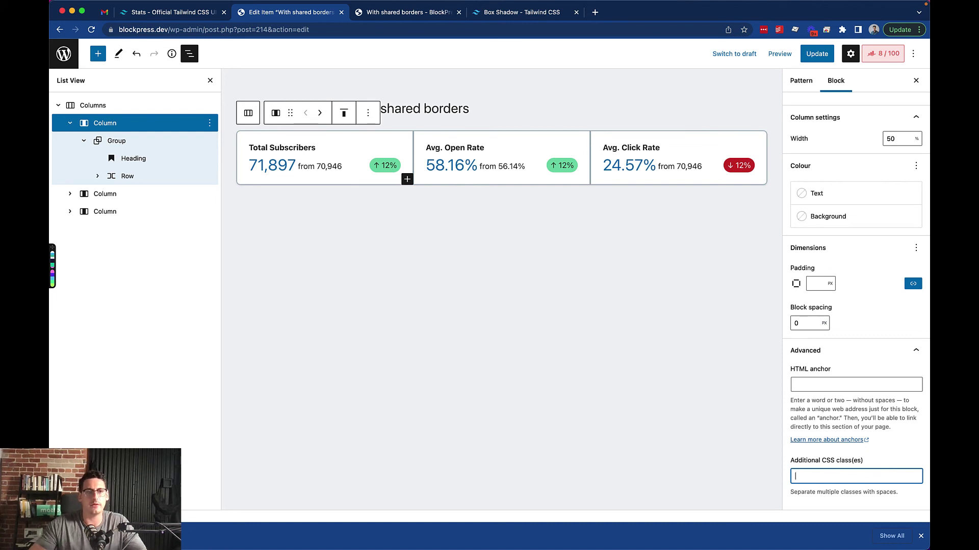
Add a horizontal spacing class to the Columns block's CSS classes, trying 'space-x-2' before changing it to 'space-x-1'.
left_click(93, 106)
scroll(856, 367, "down", 2)
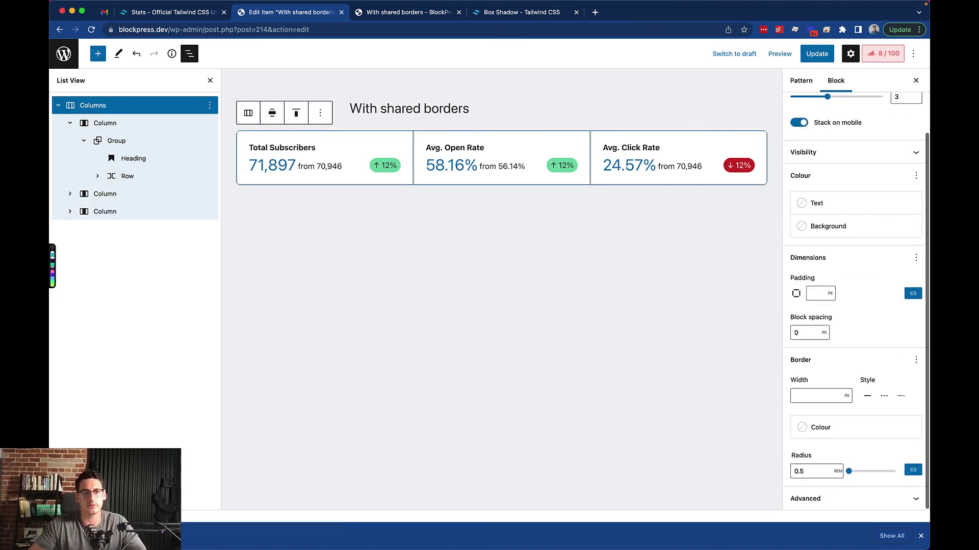
left_click(836, 499)
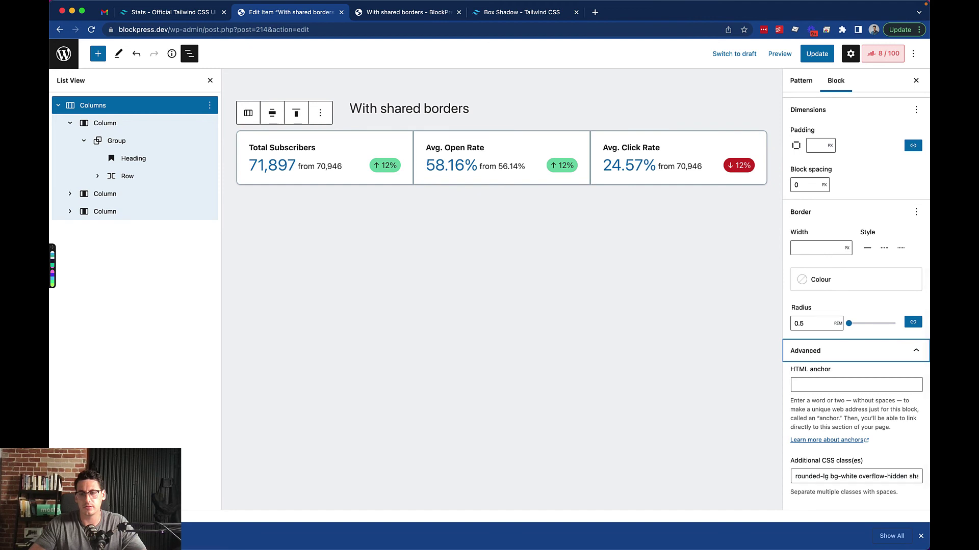
left_click(856, 477)
key("super+Right")
type("shadow")
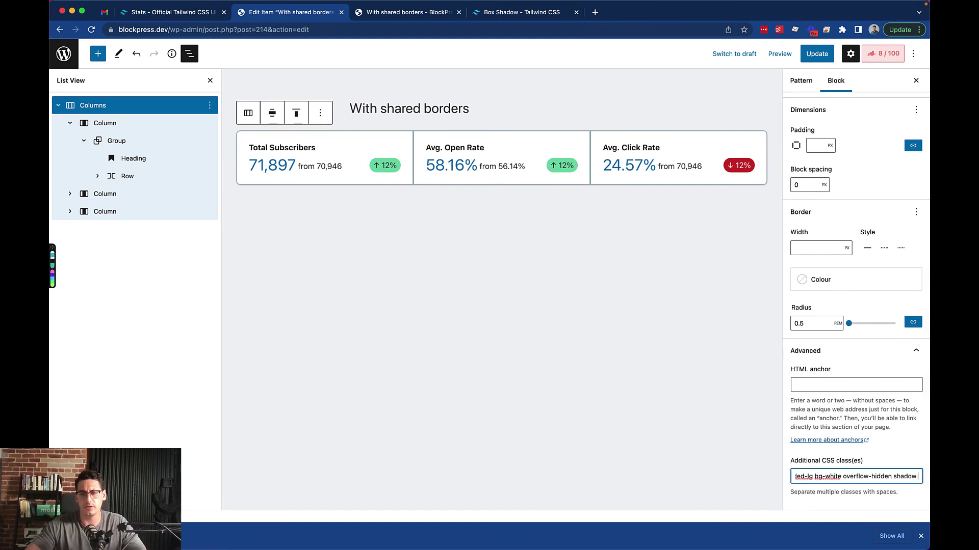
type(" space-x-")
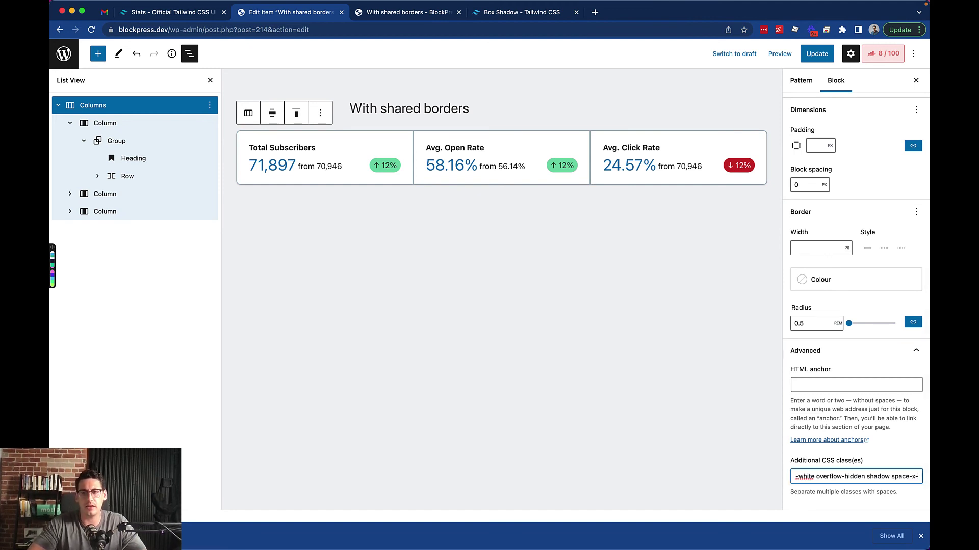
type("2")
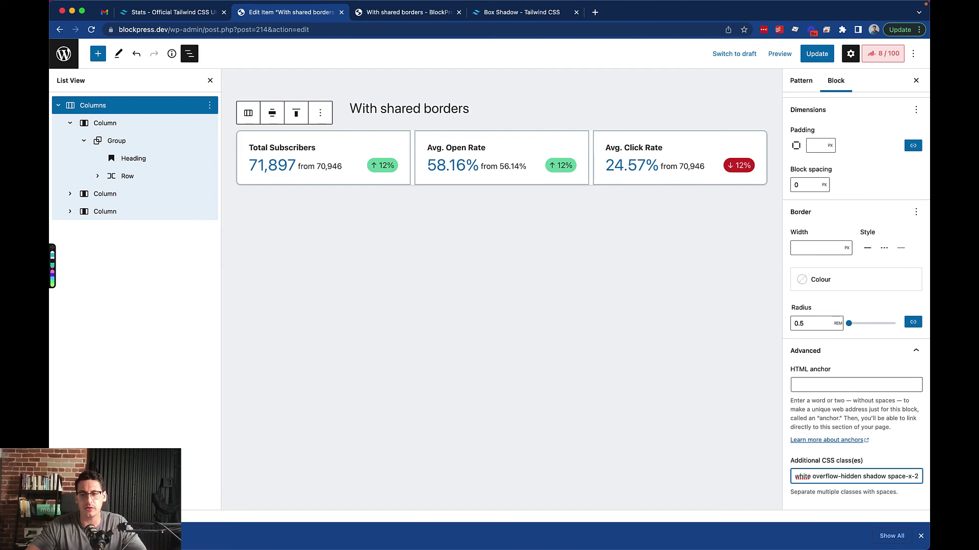
key("BackSpace")
type("1")
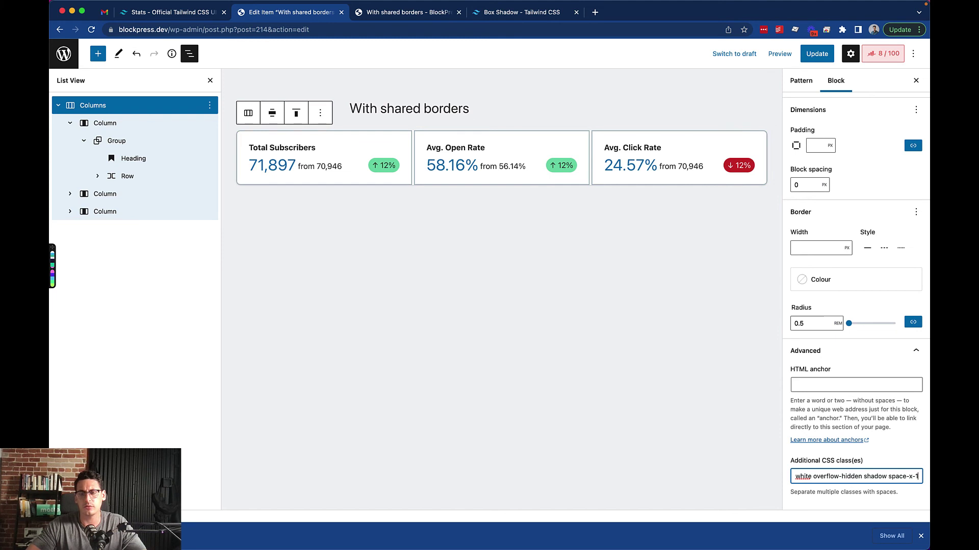
Search the Tailwind documentation for 'space x' and open the Utility-First Fundamentals result.
left_click(489, 15)
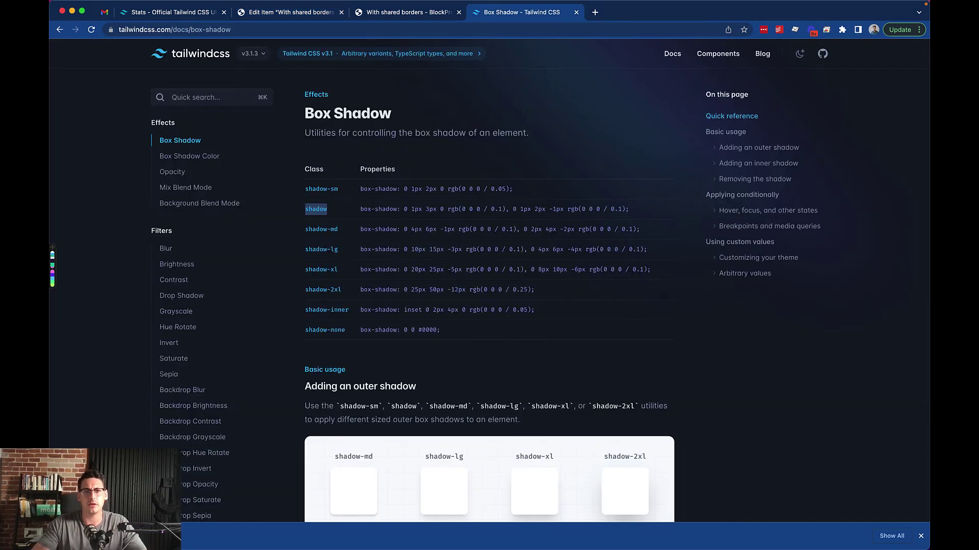
key("super+l")
left_click(576, 138)
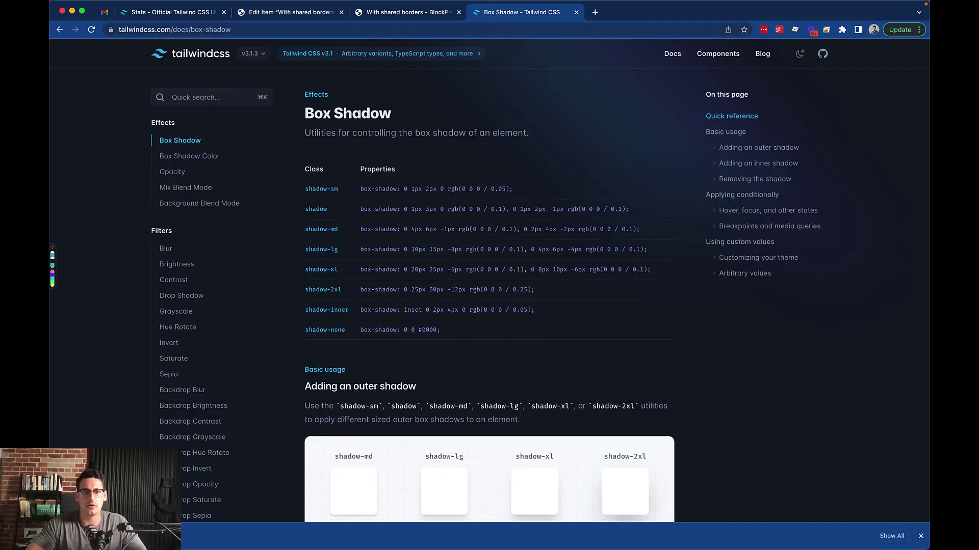
key("super+k")
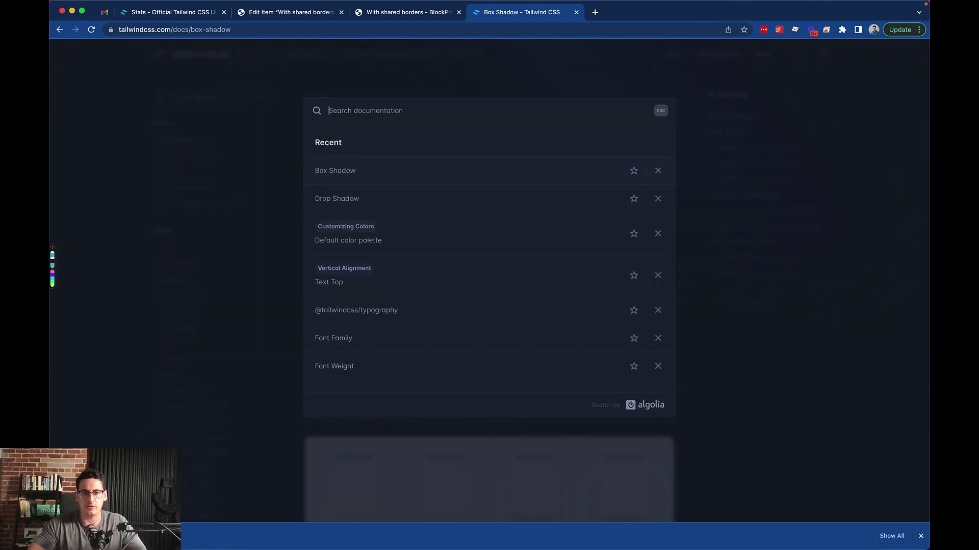
type("space ")
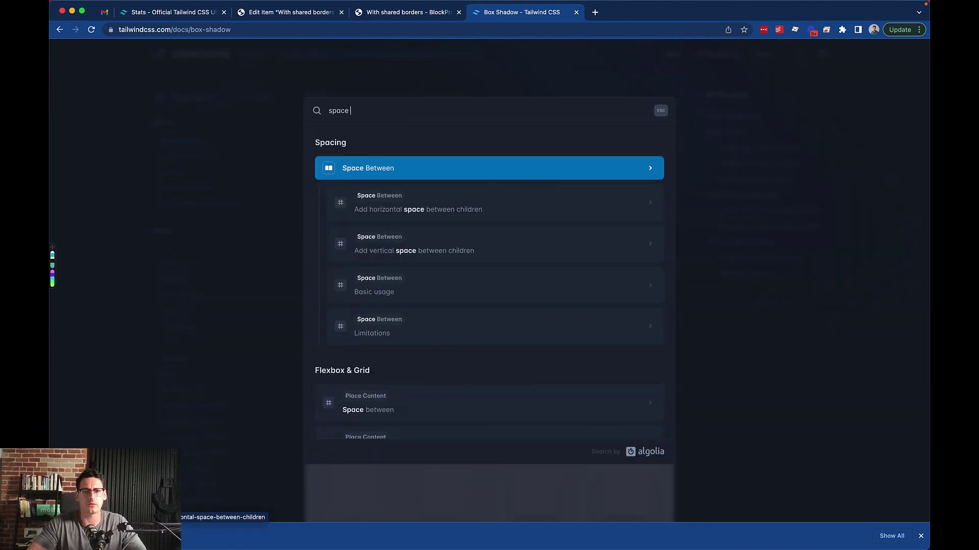
type("x")
key("Down")
key("Down")
key("Down")
key("Down")
key("Down")
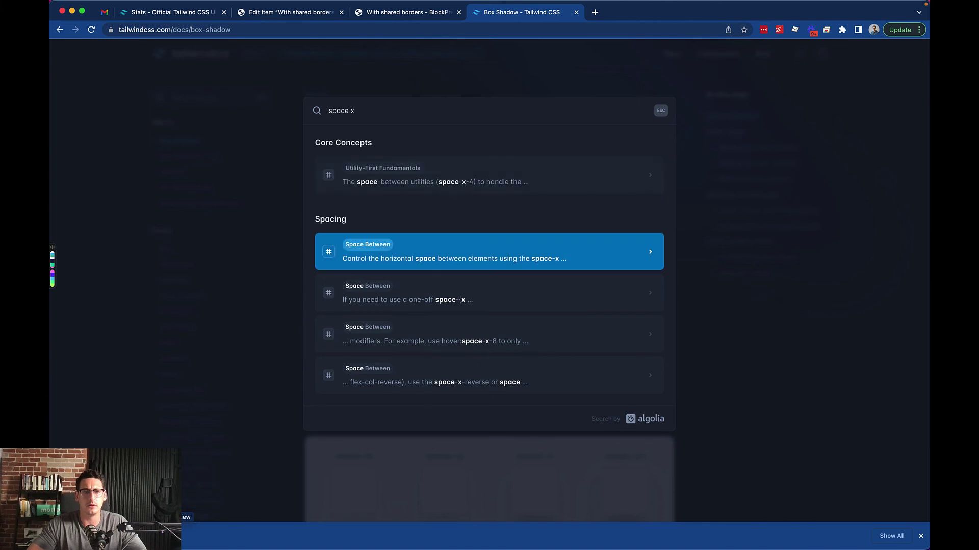
key("Down")
key("Up")
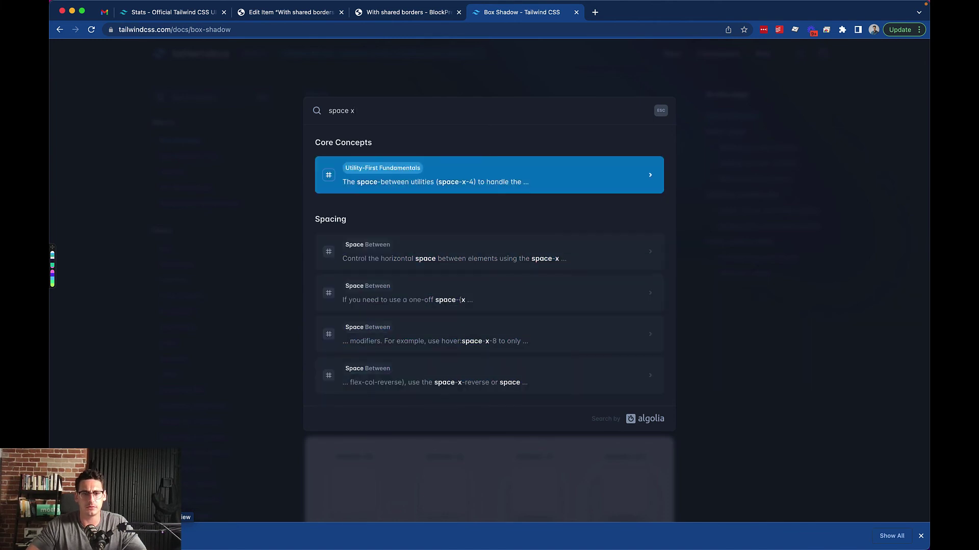
key("Return")
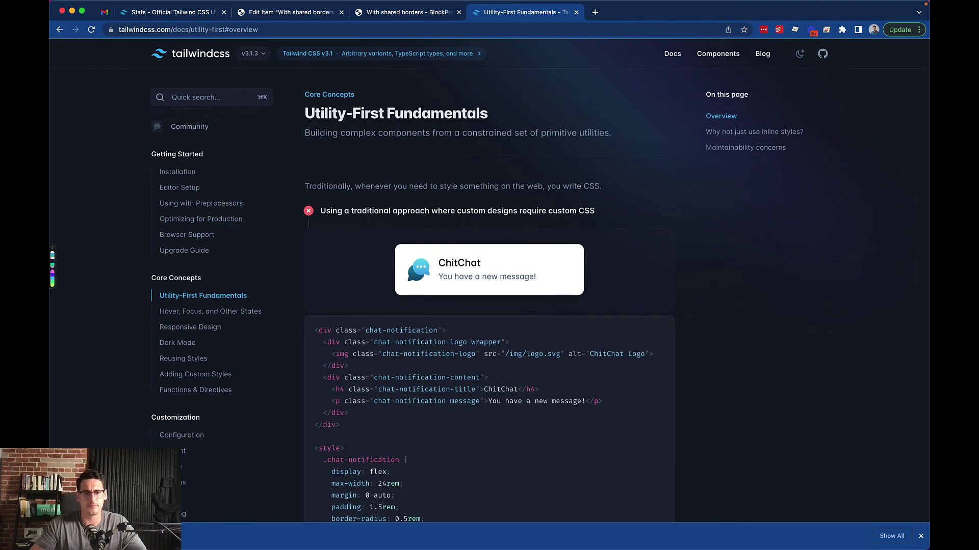
Search the Tailwind documentation for 'space-x-' and look through the Utility-First Fundamentals page for the spacing utilities.
key("super+k")
type("space")
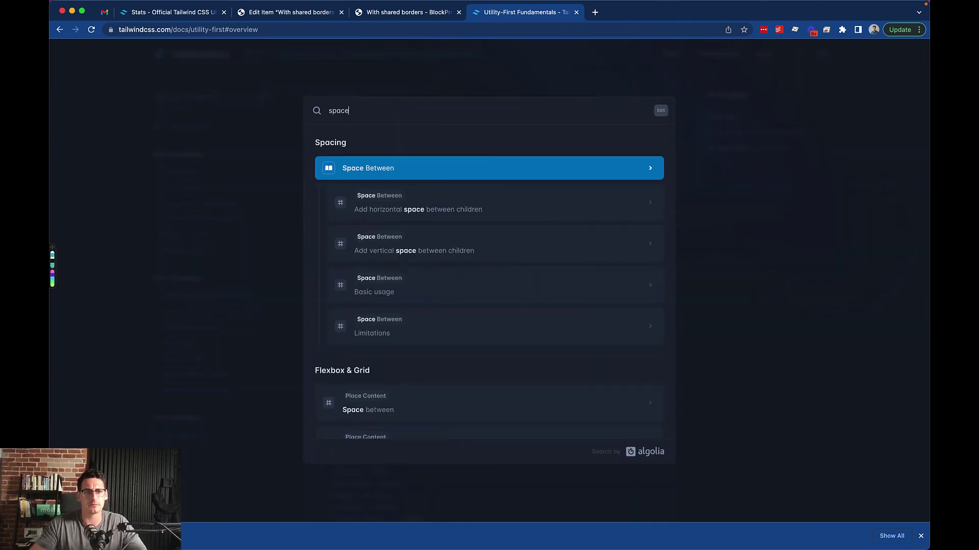
type("-x-")
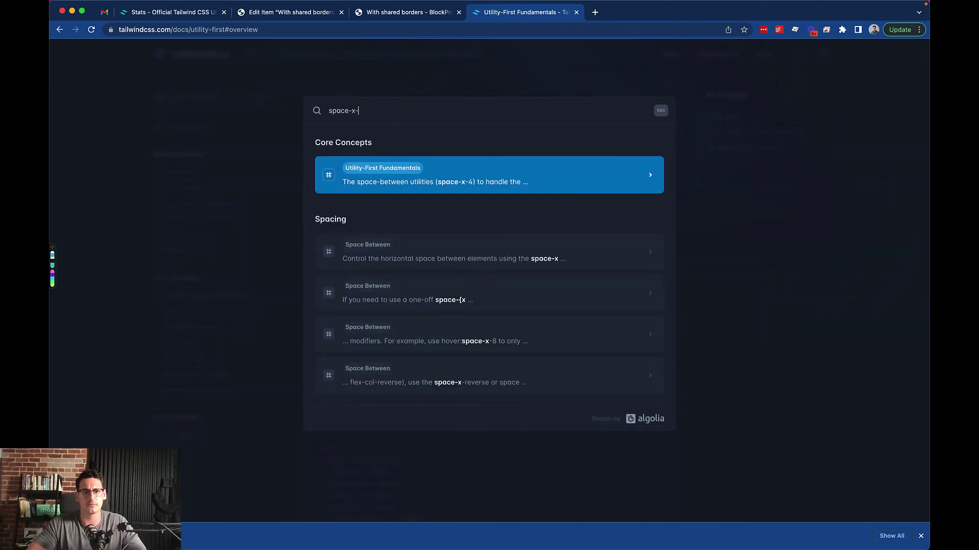
key("Return")
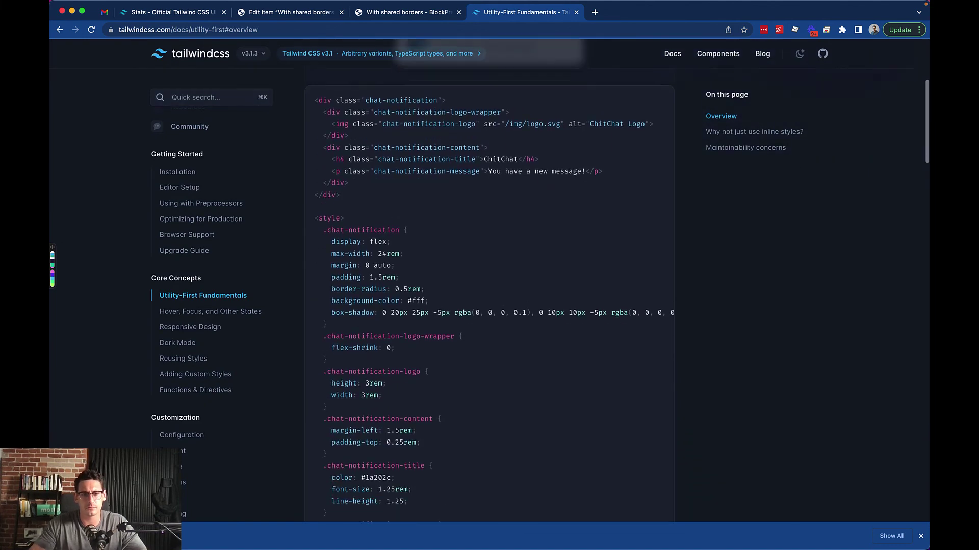
scroll(490, 296, "down", 13)
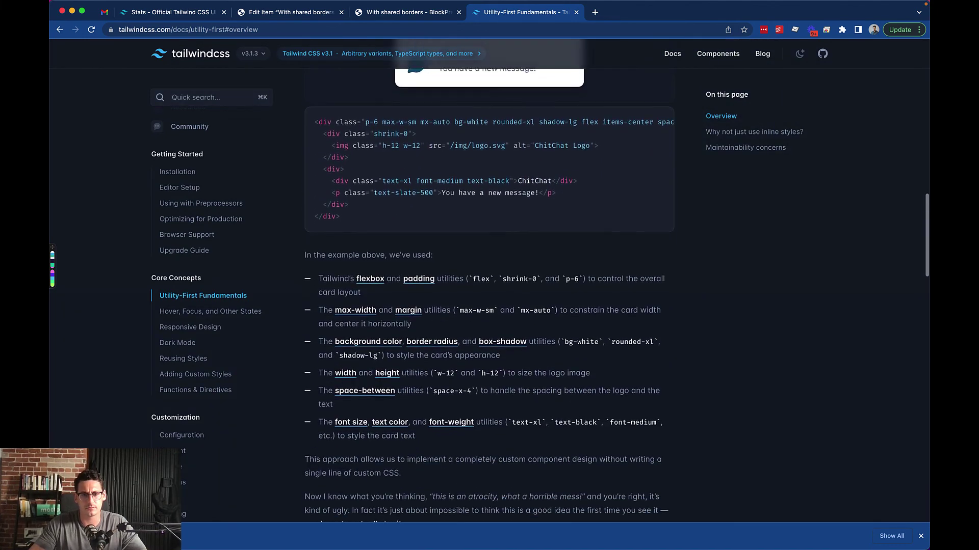
scroll(489, 280, "down", 10)
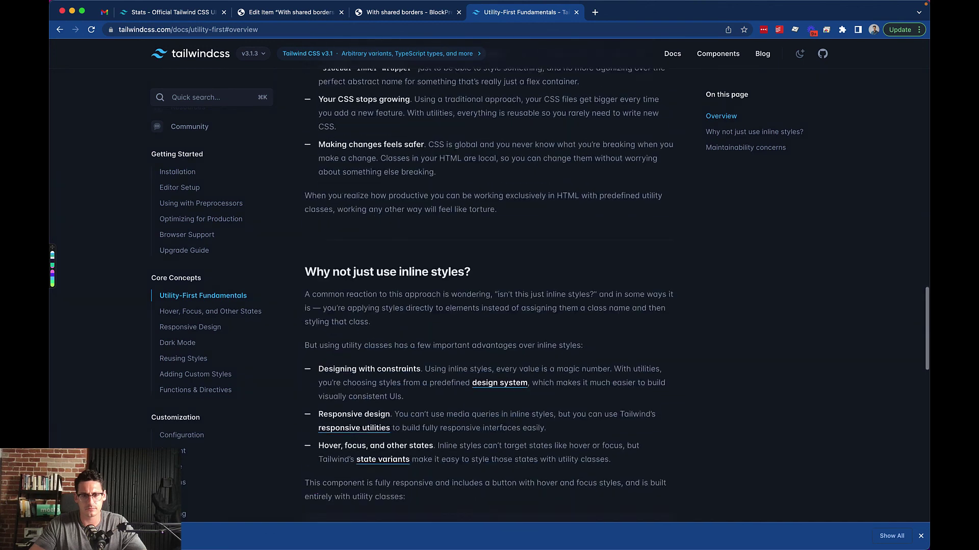
scroll(489, 280, "down", 10)
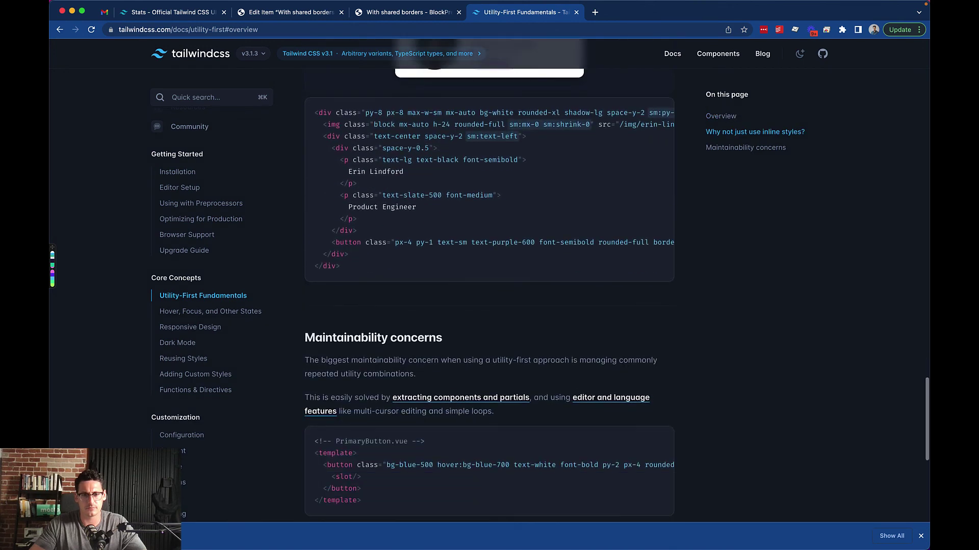
scroll(490, 281, "down", 3)
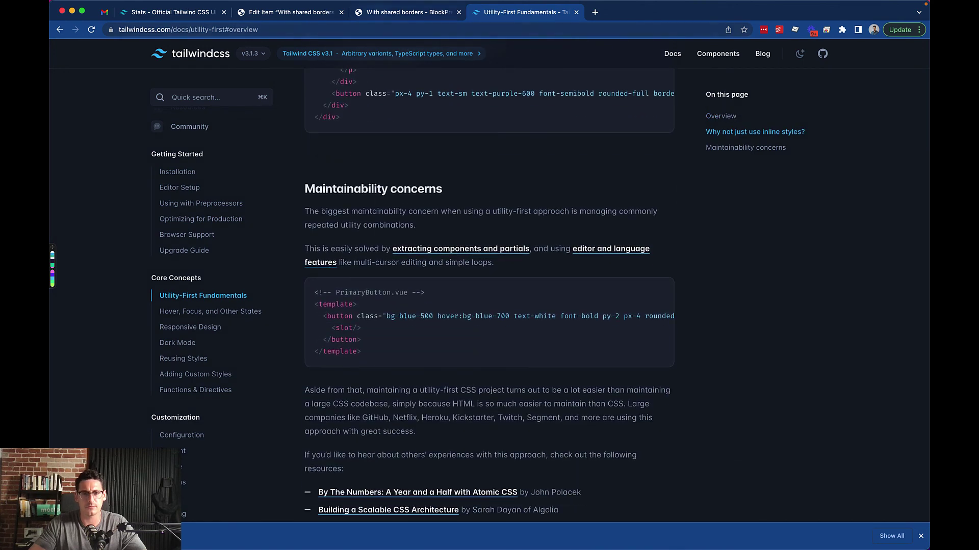
Return to the pattern editor and change the Columns block's horizontal spacing class to 'space-x-[-1px]'.
key("ctrl+shift+Tab")
left_click(263, 6)
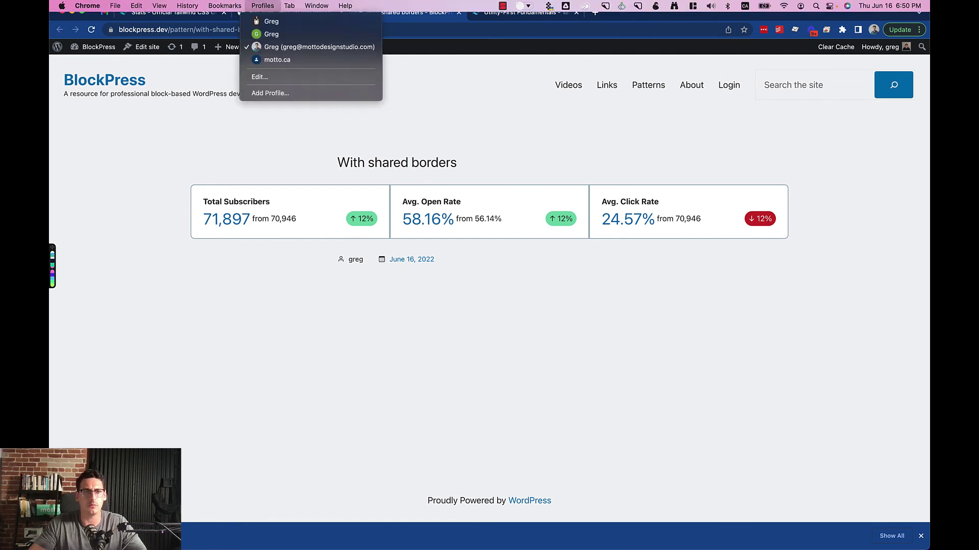
left_click(263, 6)
left_click(290, 12)
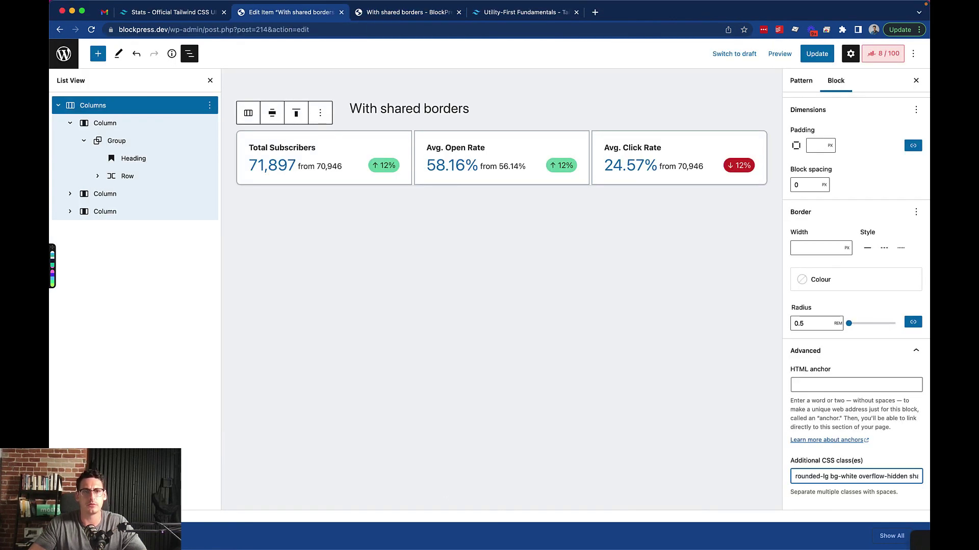
type("space-x-1")
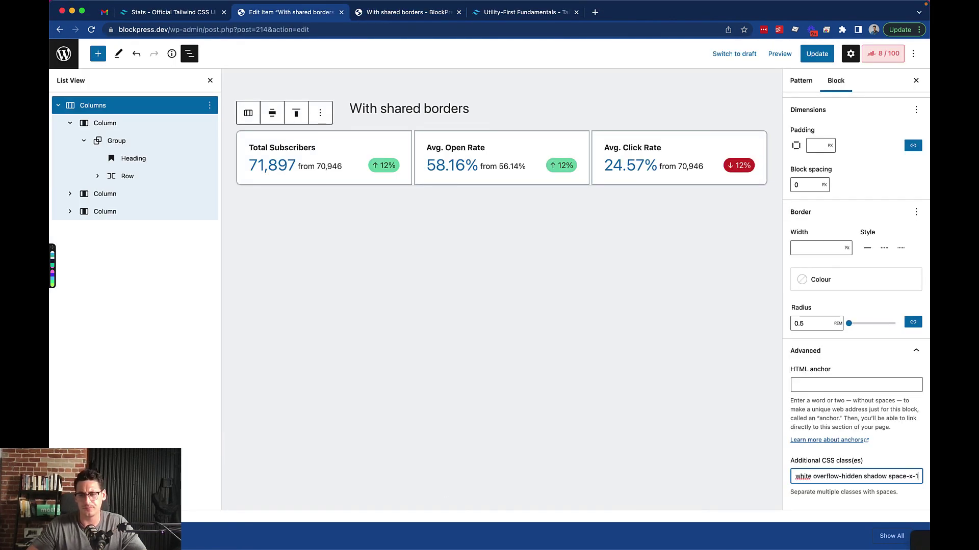
key("Left")
key("Left")
key("Left")
key("Left")
key("Left")
key("Left")
key("Left")
key("Left")
key("Left")
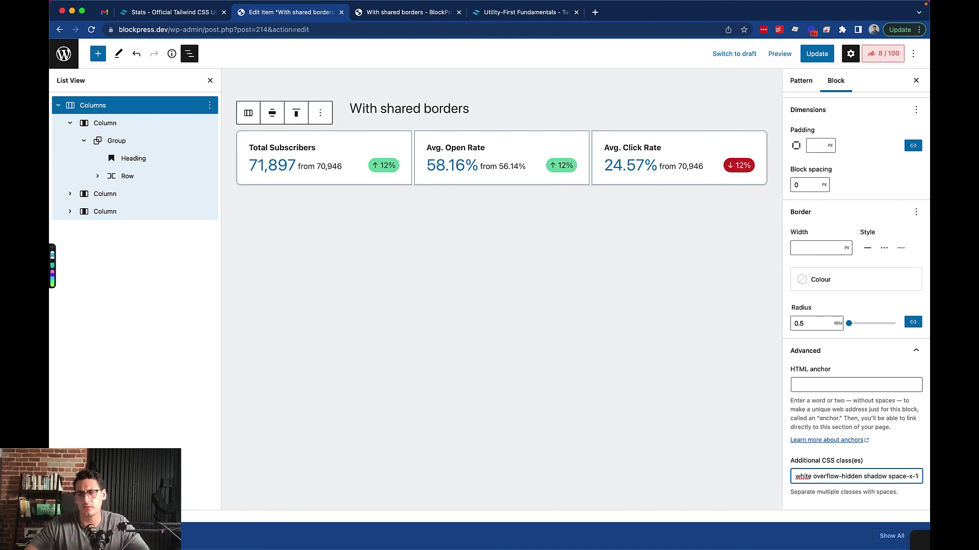
key("super+Right")
key("BackSpace")
type("[")
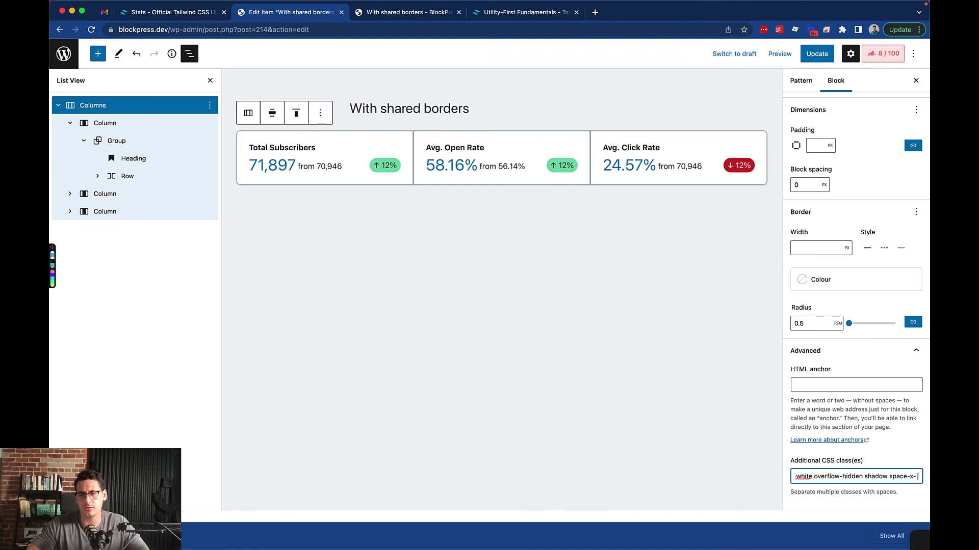
type("]-1px")
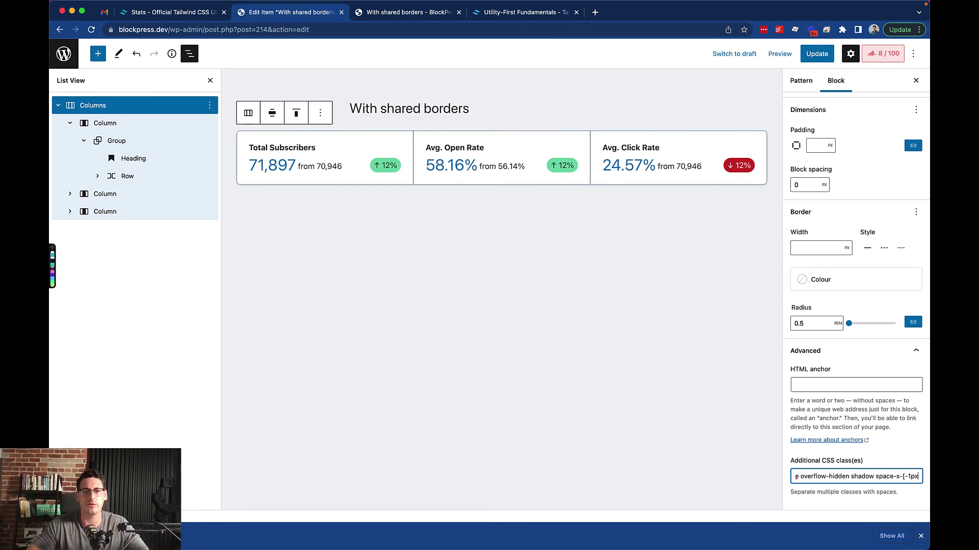
key("Right")
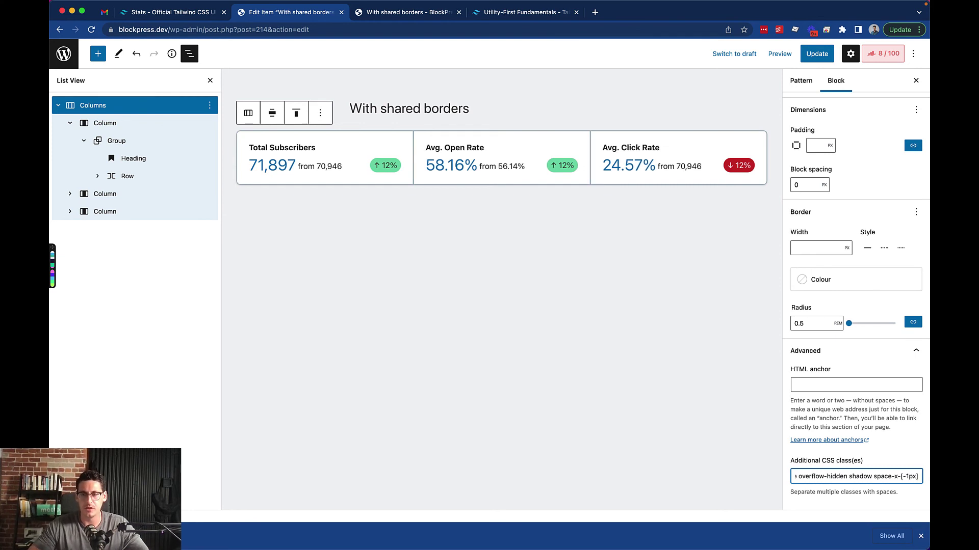
key("super+Left")
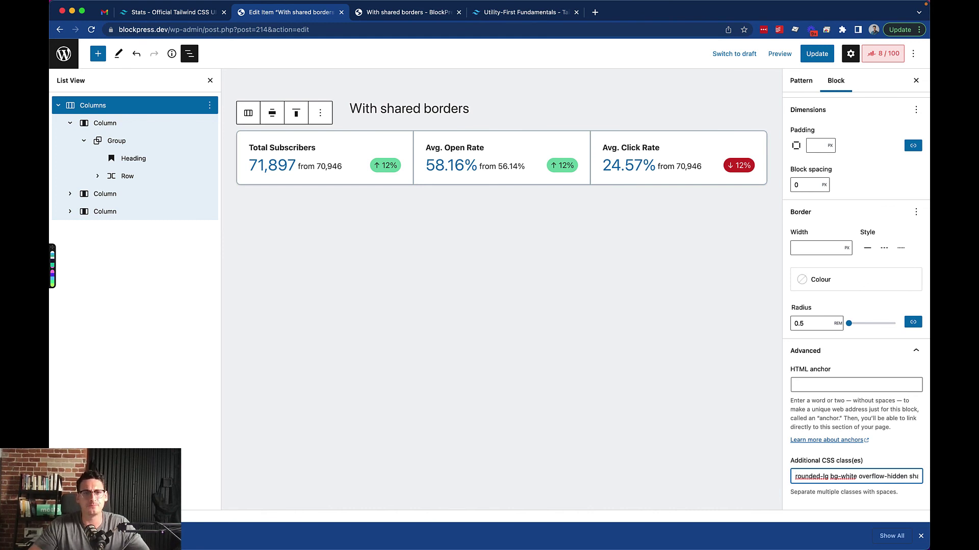
Find the 'text-red' badge in the Tailwind UI shared borders code and copy its classes 'bg-red-100 text-red-800' for the Avg. Click Rate badge.
left_click(742, 165)
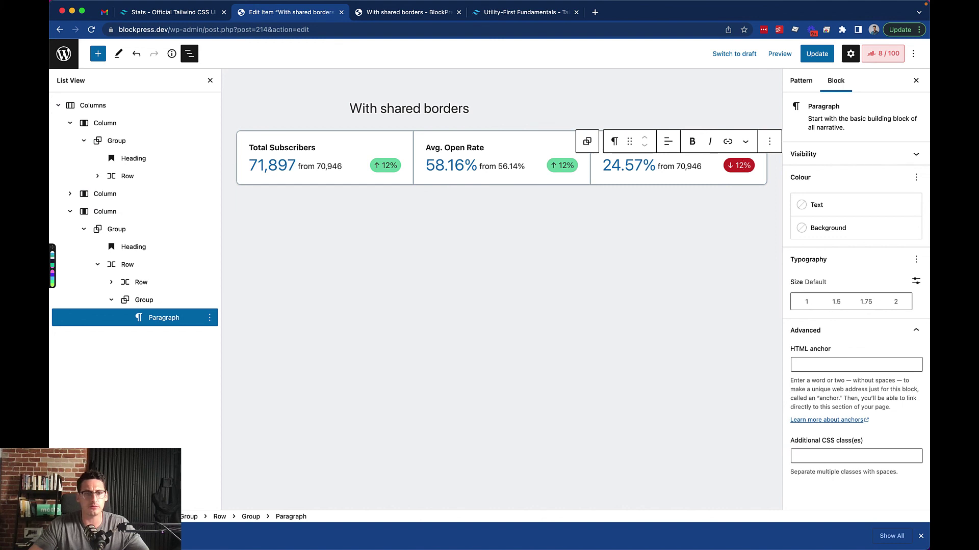
left_click(856, 456)
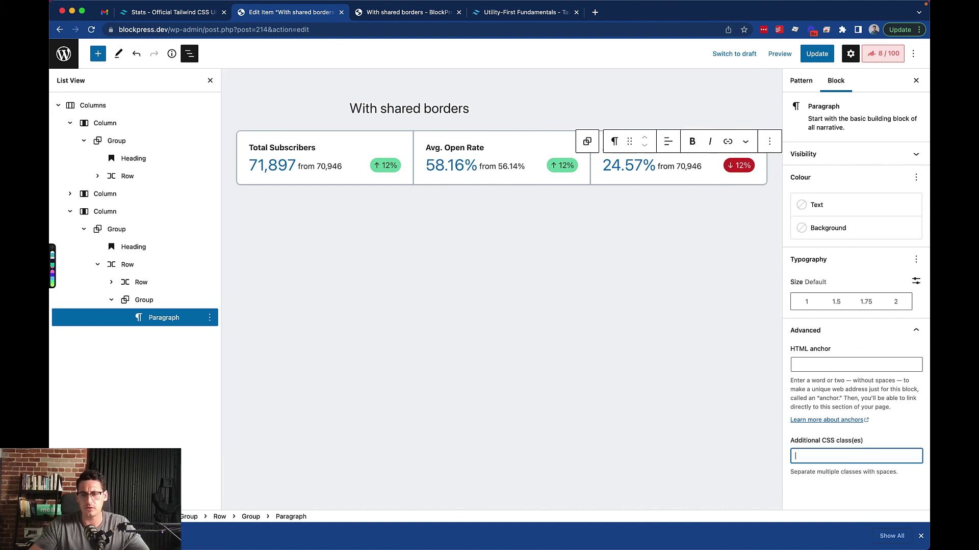
key("ctrl+Tab")
key("ctrl+Tab")
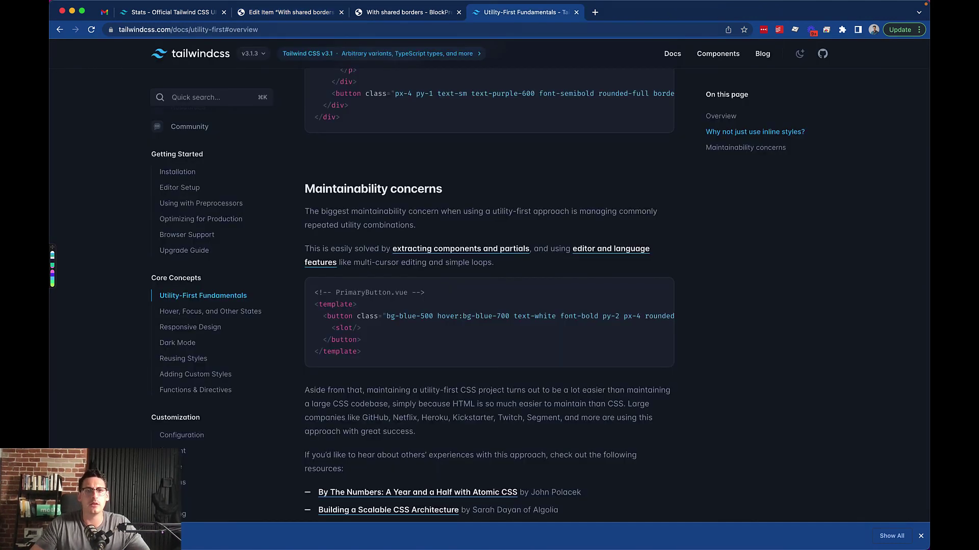
key("super+2")
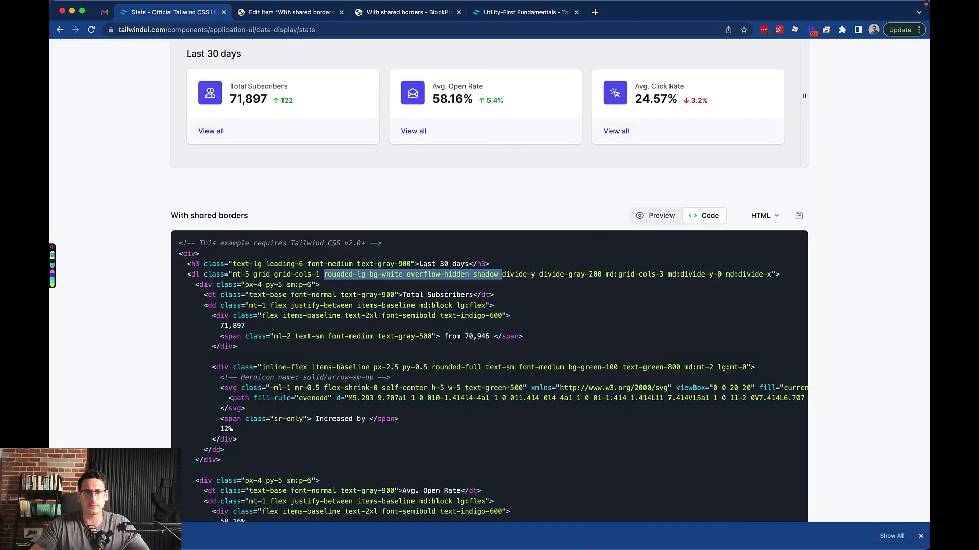
key("super+f")
type("text-red")
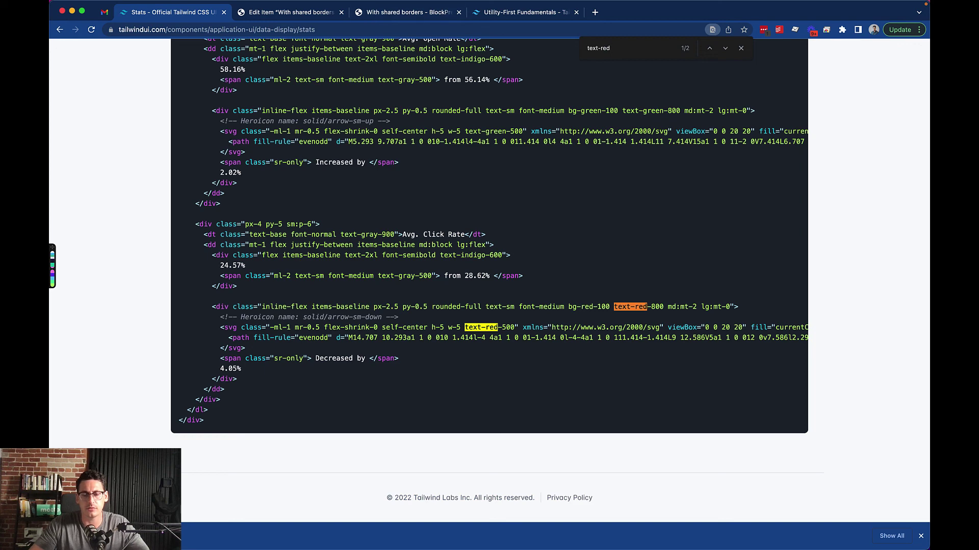
left_click_drag(568, 306, 664, 307)
key("super+c")
key("ctrl+Tab")
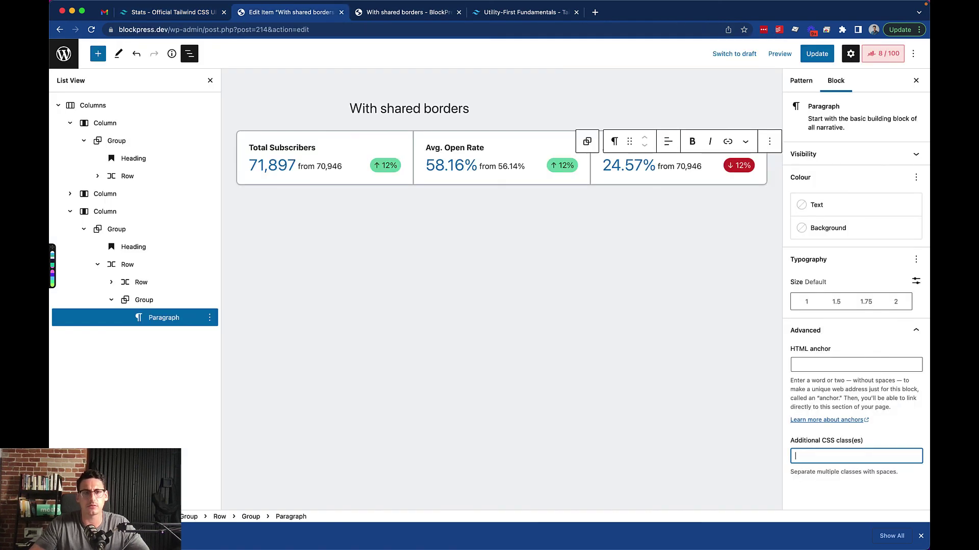
Try 'bg-red-100 text-red-800' as CSS classes on the Avg. Click Rate badge's paragraph, and clear them again.
key("super+v")
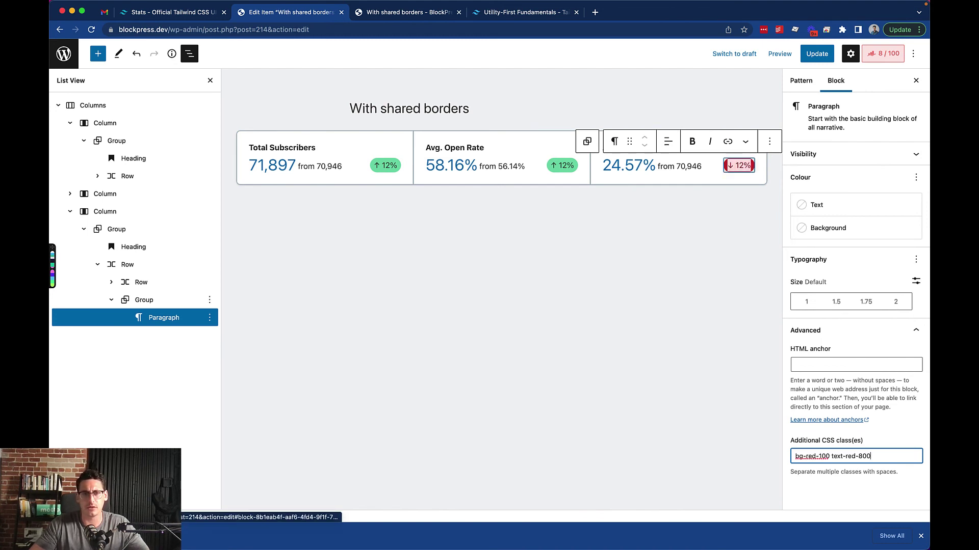
key("super+a")
key("super+c")
key("BackSpace")
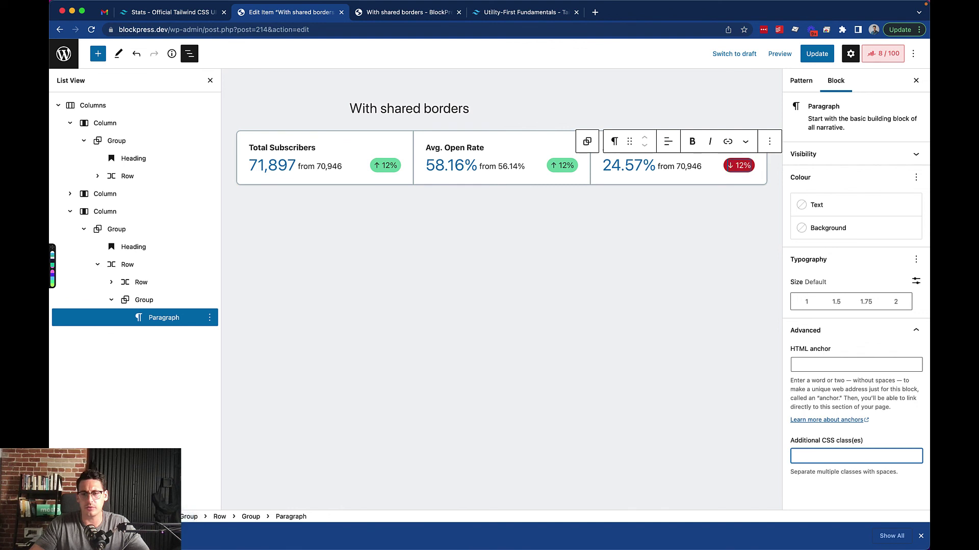
Add the copied 'bg-red-100 text-red-800' as additional CSS classes on the Group around the Avg. Click Rate badge paragraph.
left_click(144, 300)
scroll(856, 326, "down", 5)
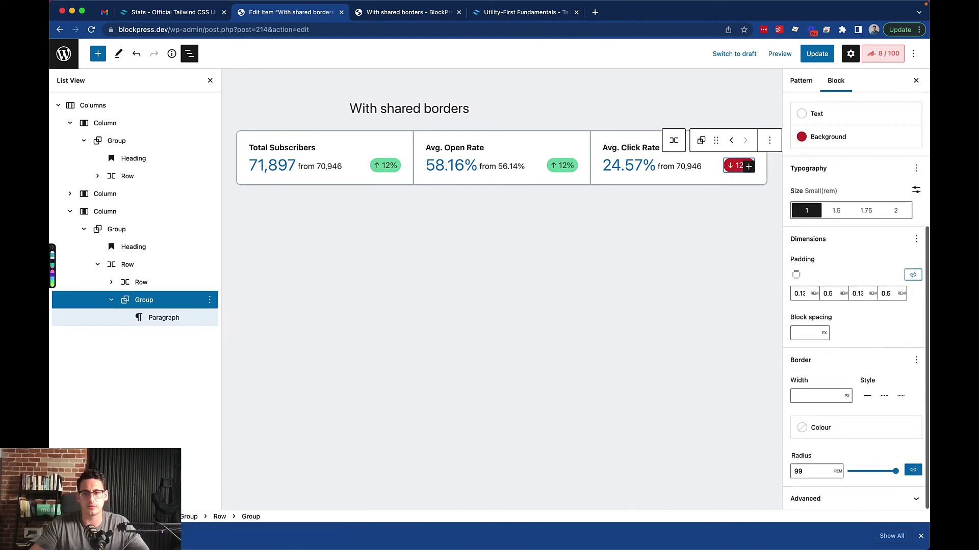
left_click(855, 499)
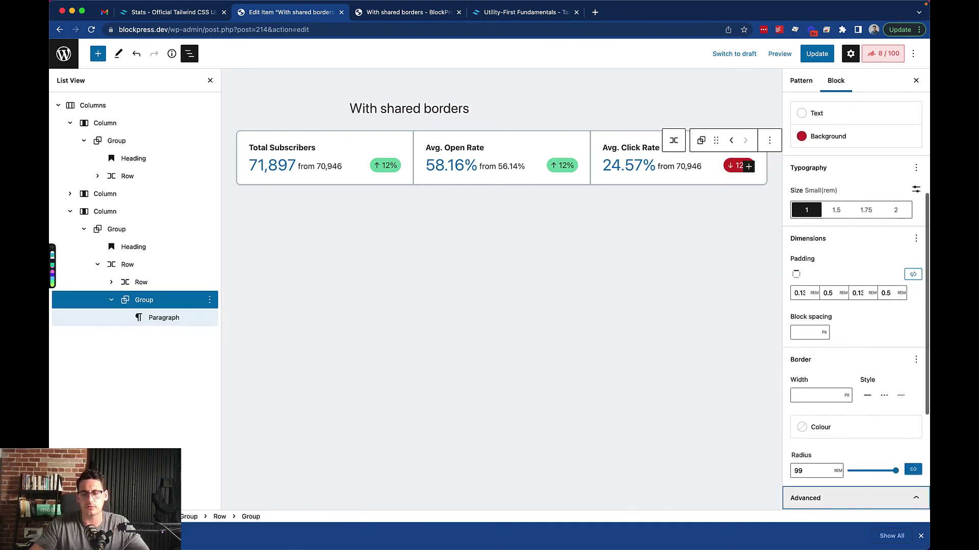
left_click(856, 477)
key("super+v")
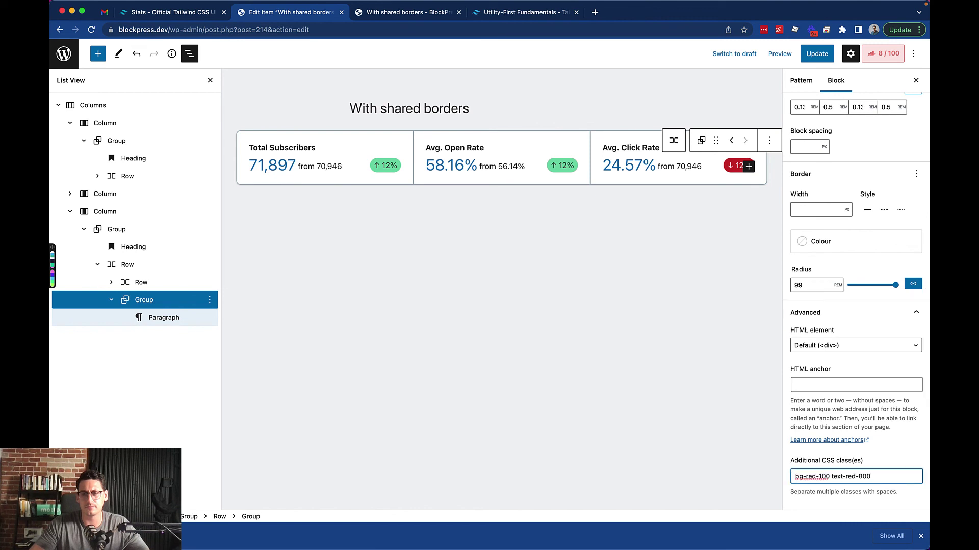
left_click(663, 295)
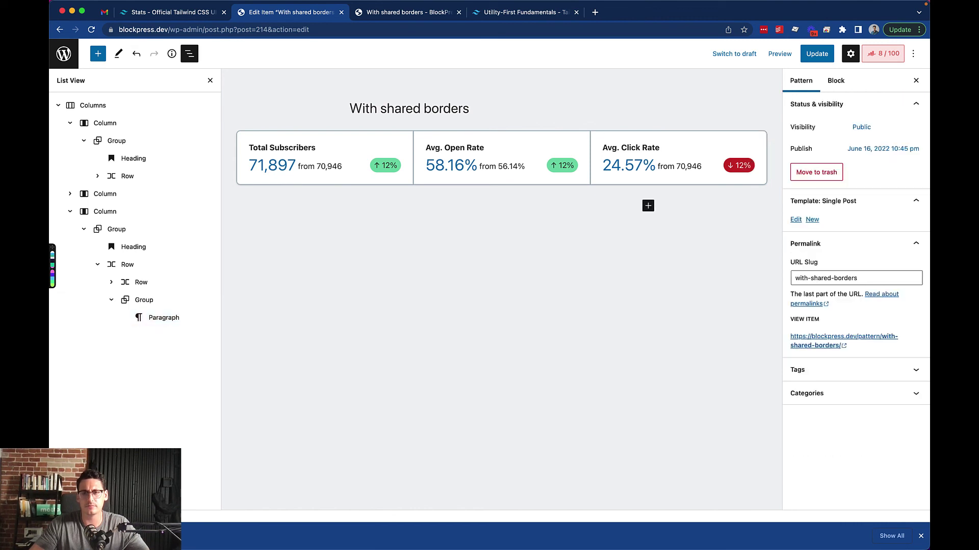
Copy 'text-red-800' from the Avg. Click Rate badge Group's CSS classes and remove all classes from that Group.
left_click(145, 300)
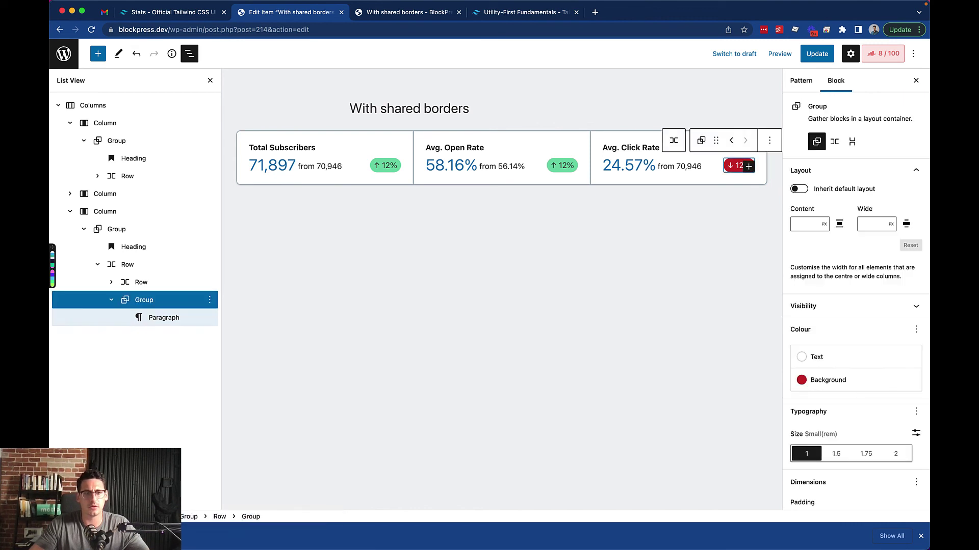
scroll(856, 305, "down", 5)
left_click(916, 499)
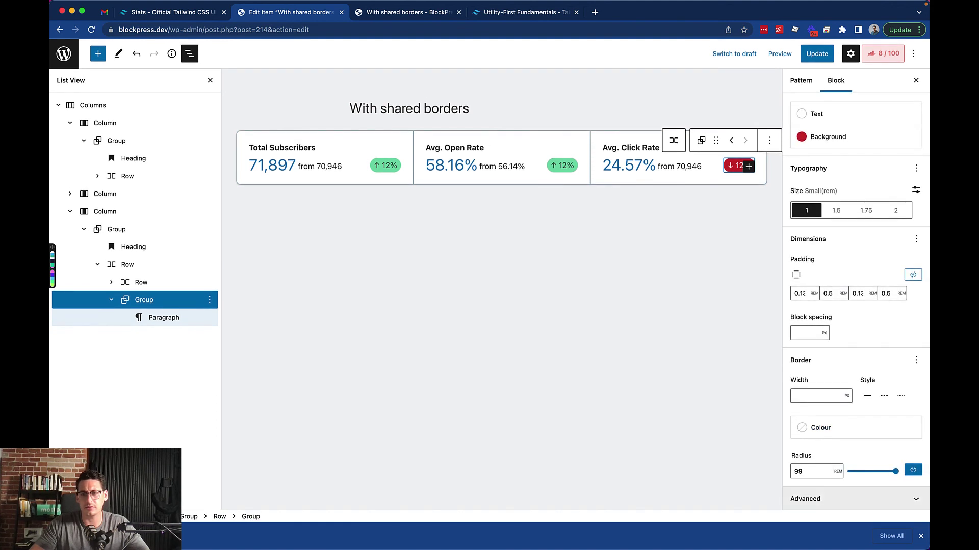
scroll(856, 374, "down", 2)
left_click(856, 477)
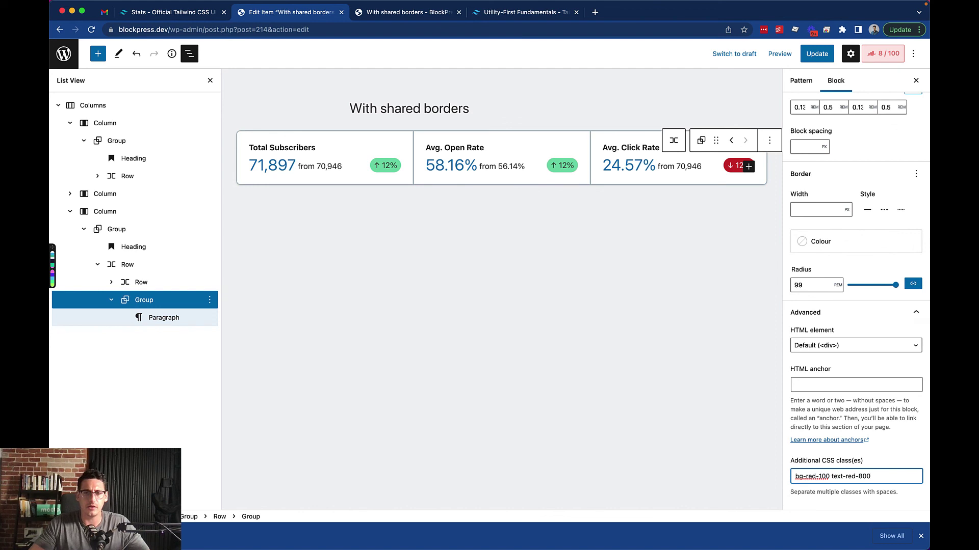
key("shift+Left")
key("shift+Left")
key("shift+Left")
key("shift+Left")
key("shift+Left")
key("shift+Left")
key("shift+Left")
key("shift+Left")
key("shift+Left")
key("shift+Left")
key("shift+Left")
key("shift+Left")
key("super+c")
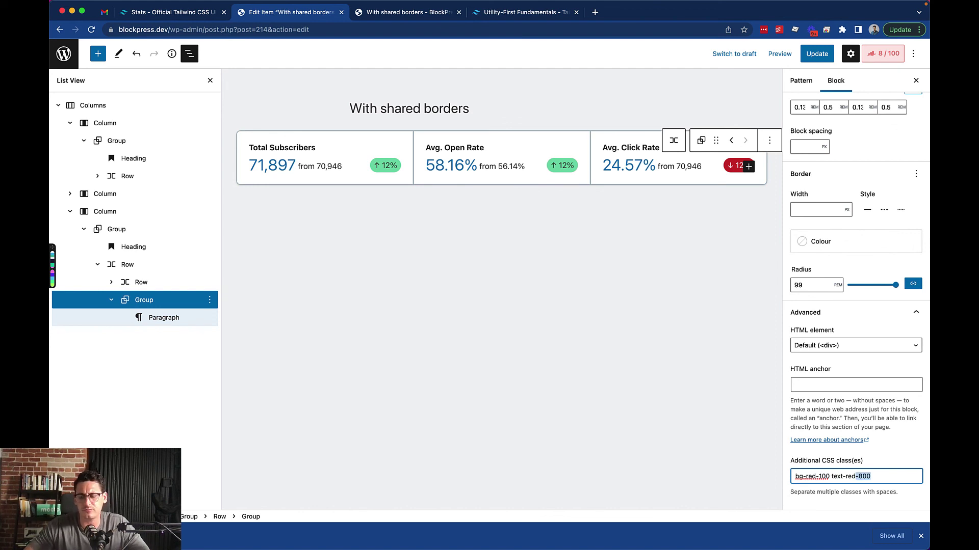
key("BackSpace")
key("super+shift+Left")
key("BackSpace")
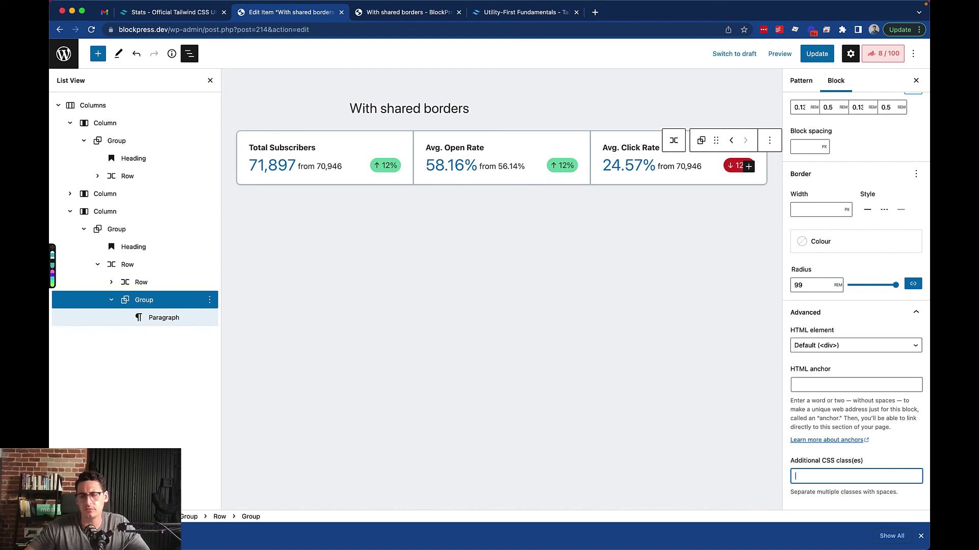
Set the additional CSS class of the Avg. Click Rate badge's paragraph to 'text-red-800'.
left_click(741, 166)
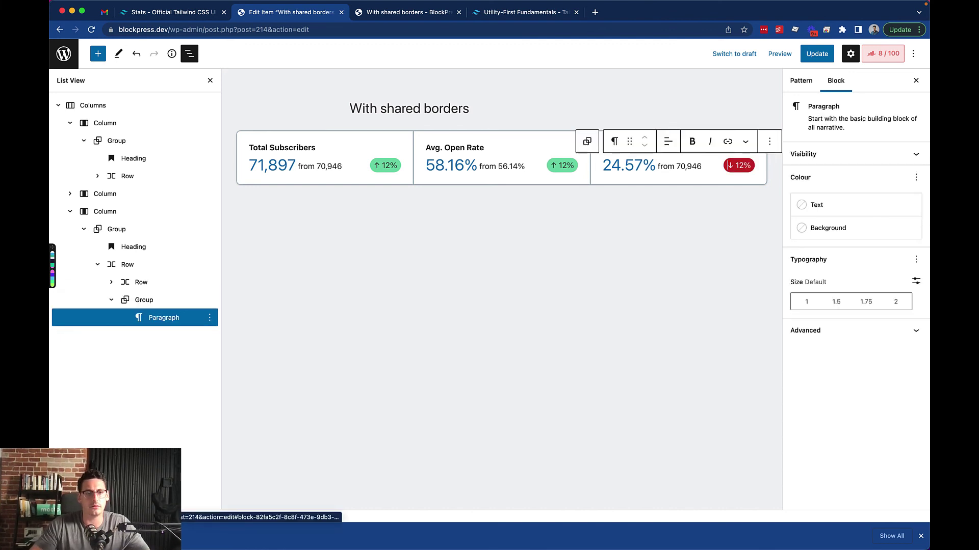
left_click(856, 330)
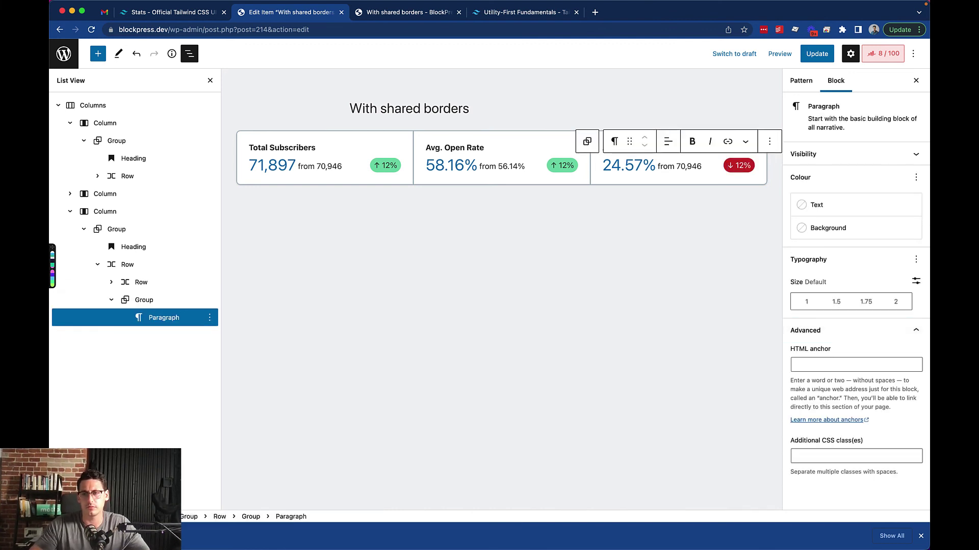
left_click(856, 457)
key("super+v")
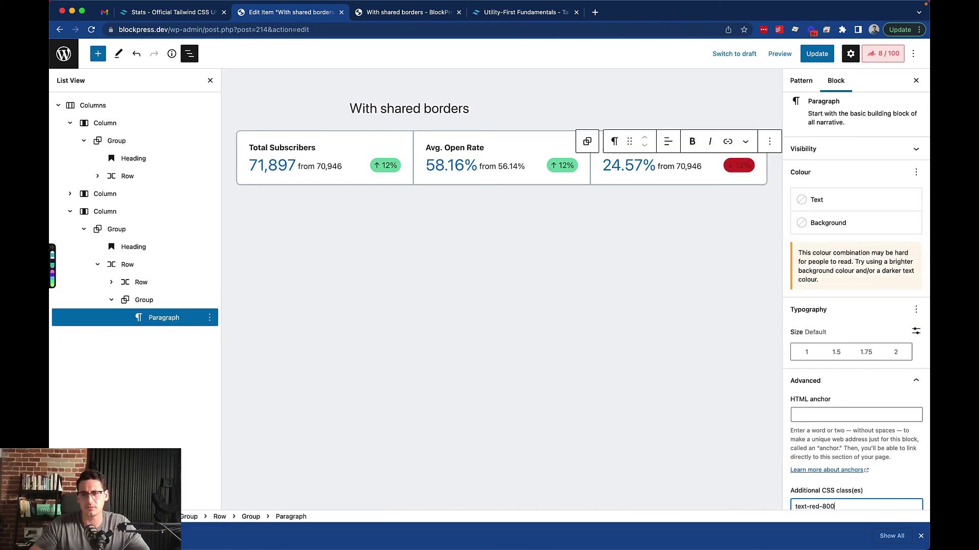
Change the Avg. Click Rate badge paragraph's CSS class to 'text-red-200' and save the pattern.
scroll(856, 301, "down", 1)
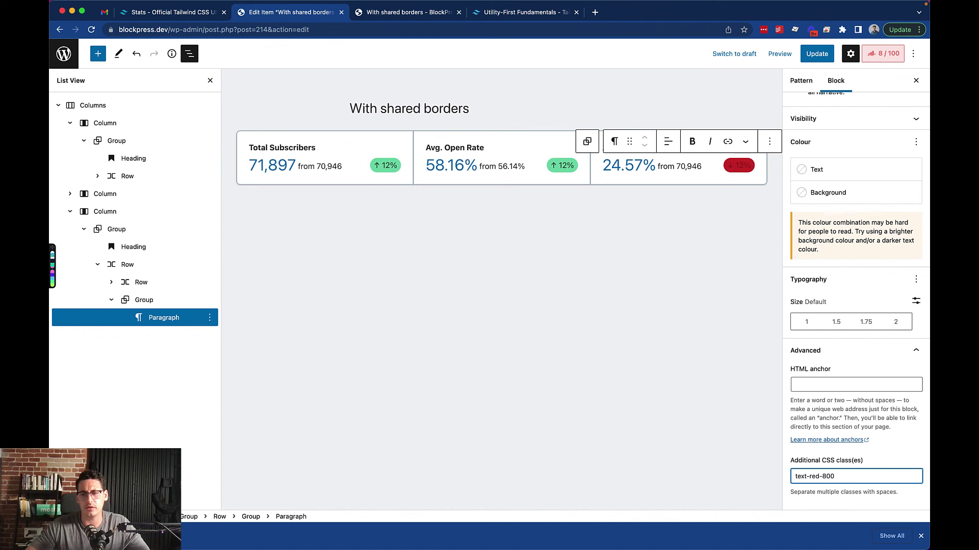
key("BackSpace")
type("1")
key("BackSpace")
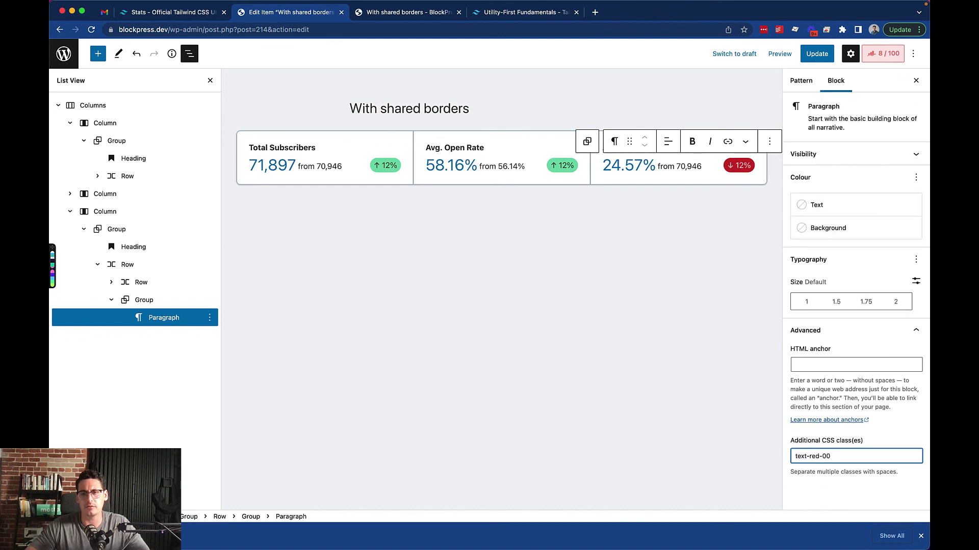
type("2")
left_click(648, 278)
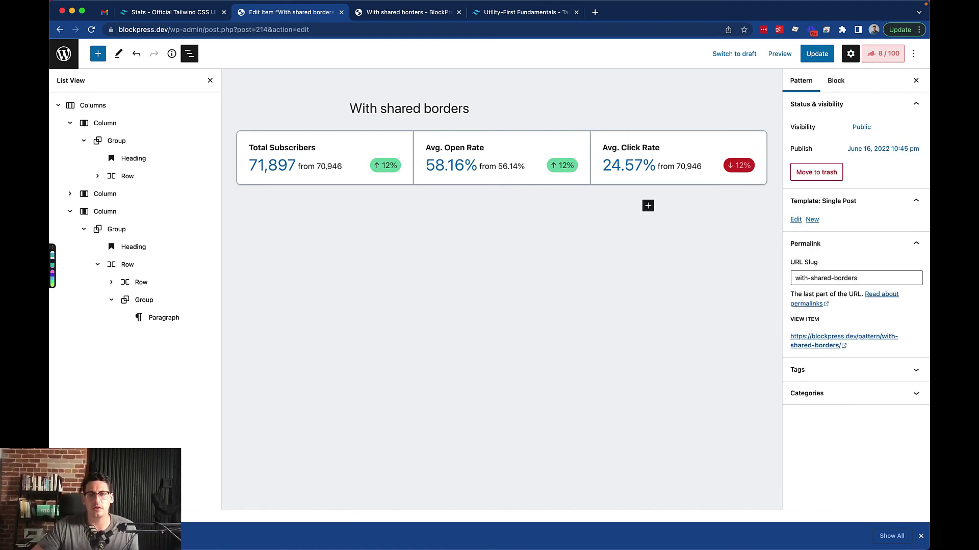
key("super+s")
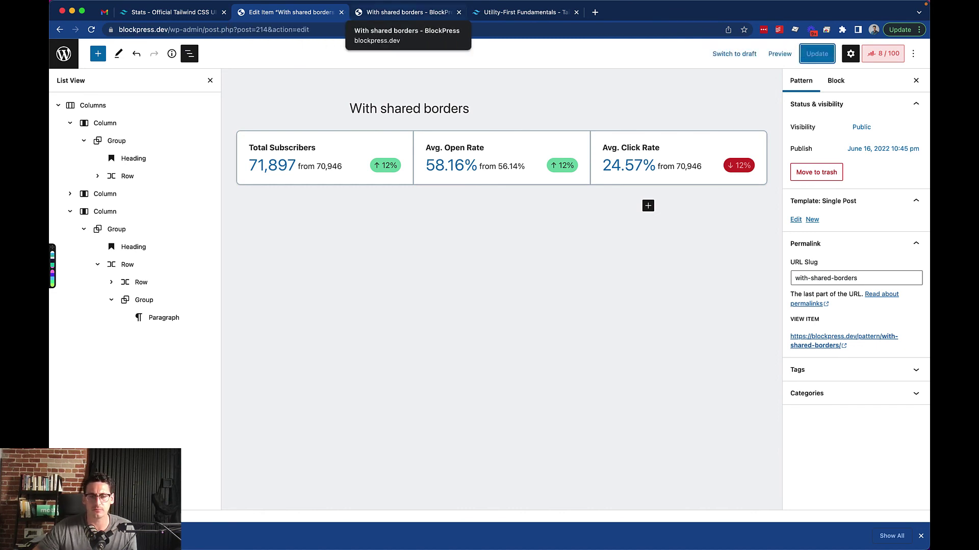
Reload the published 'With shared borders' page and check its stacked layout in a narrow browser window, then restore the full width.
left_click(403, 12)
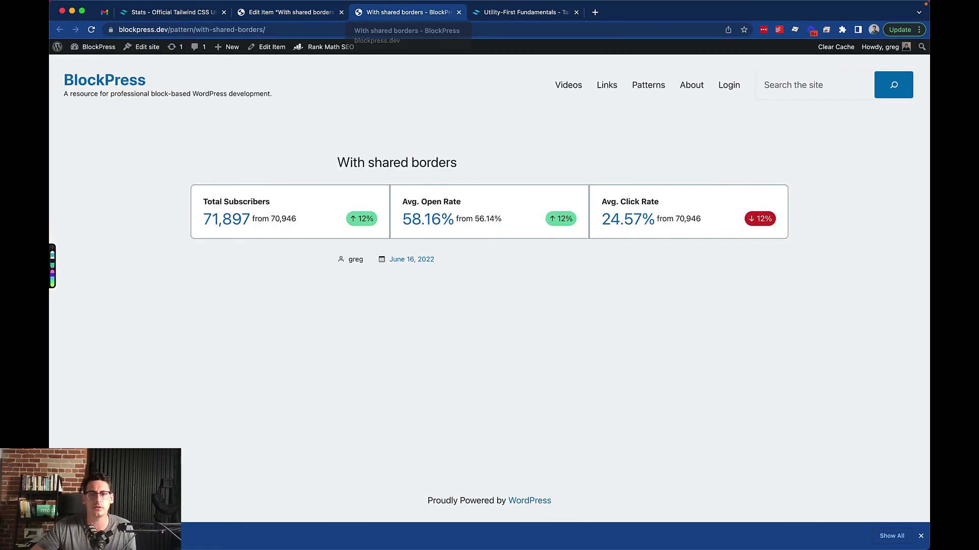
left_click(91, 29)
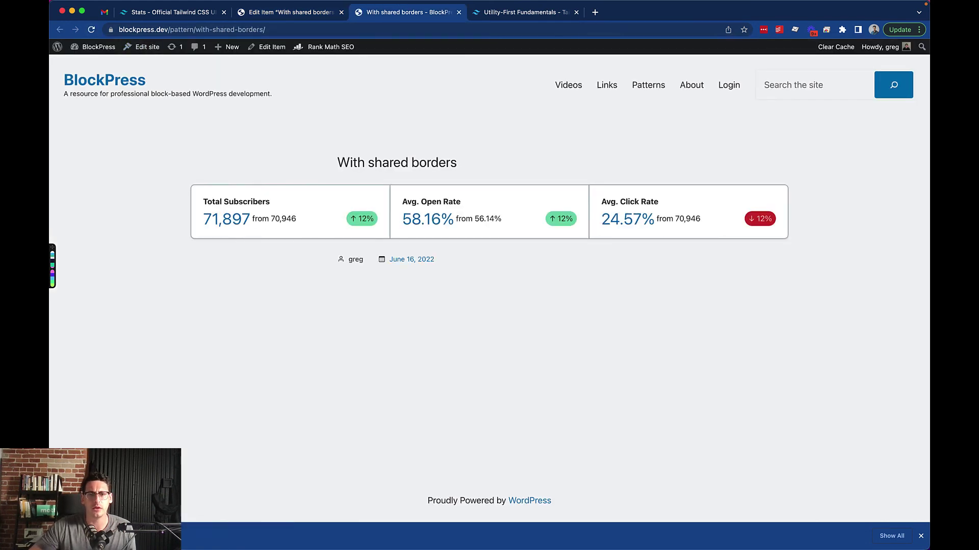
left_click_drag(930, 286, 366, 286)
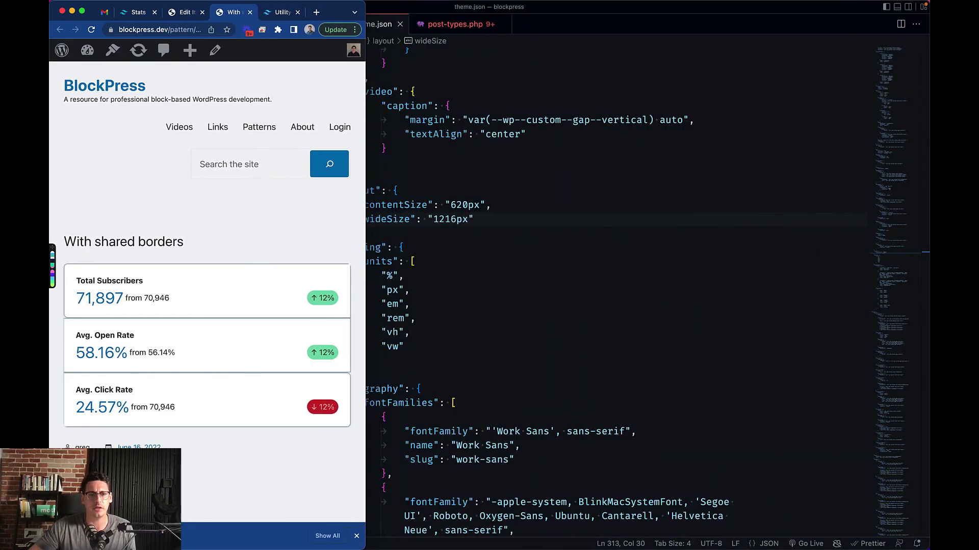
key("ctrl+alt+Return")
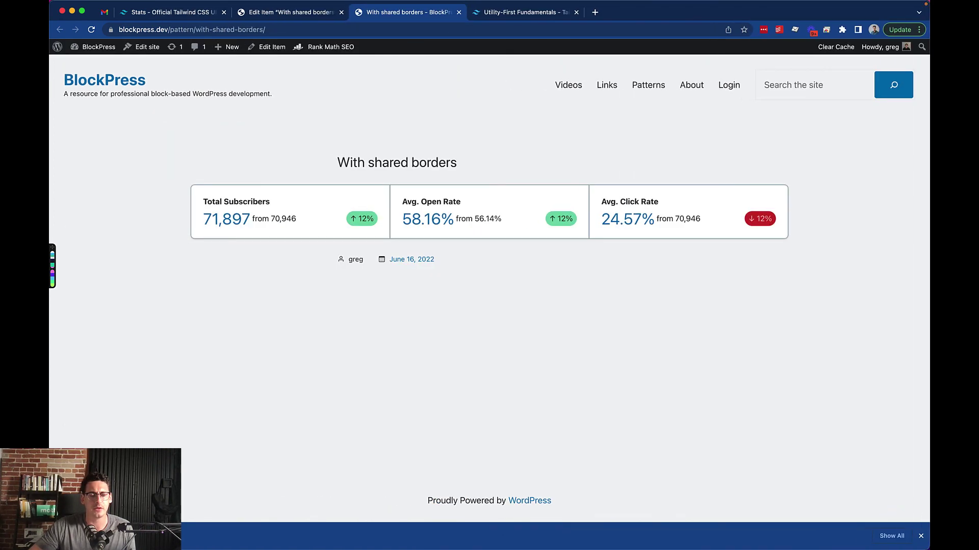
Search the Tailwind documentation for 'respons', review the breakpoint prefixes on the Responsive Design page, and return to the pattern editor.
key("ctrl+Tab")
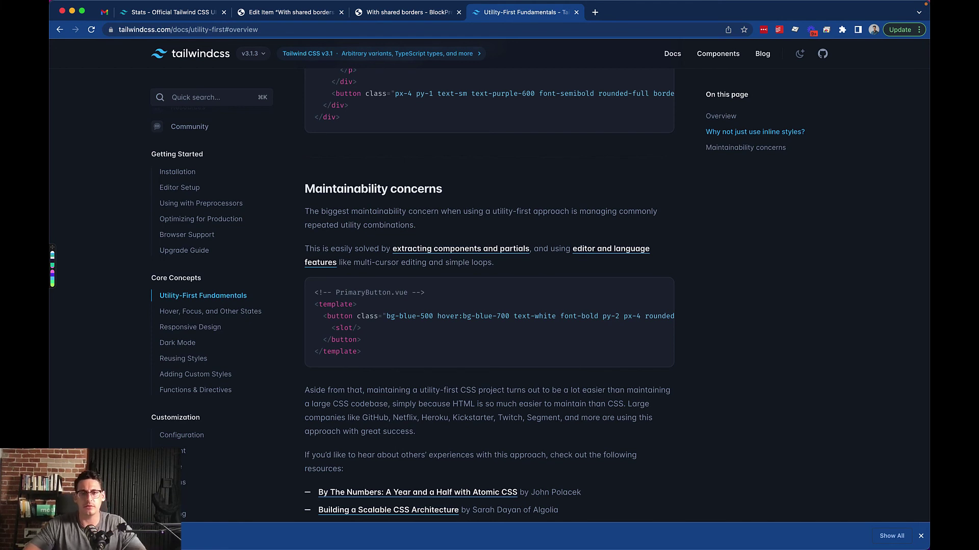
key("super+l")
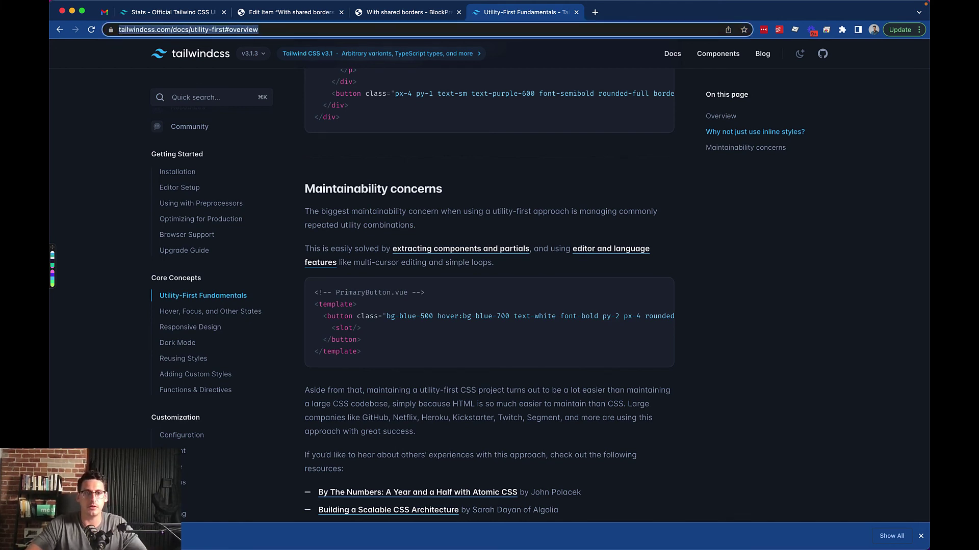
key("Escape")
key("super+k")
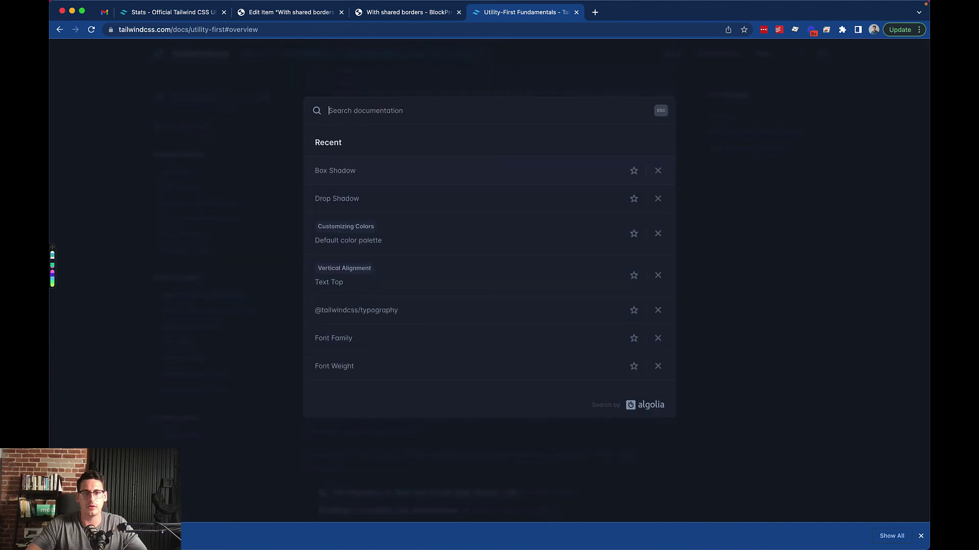
type("md:")
key("BackSpace")
key("BackSpace")
key("BackSpace")
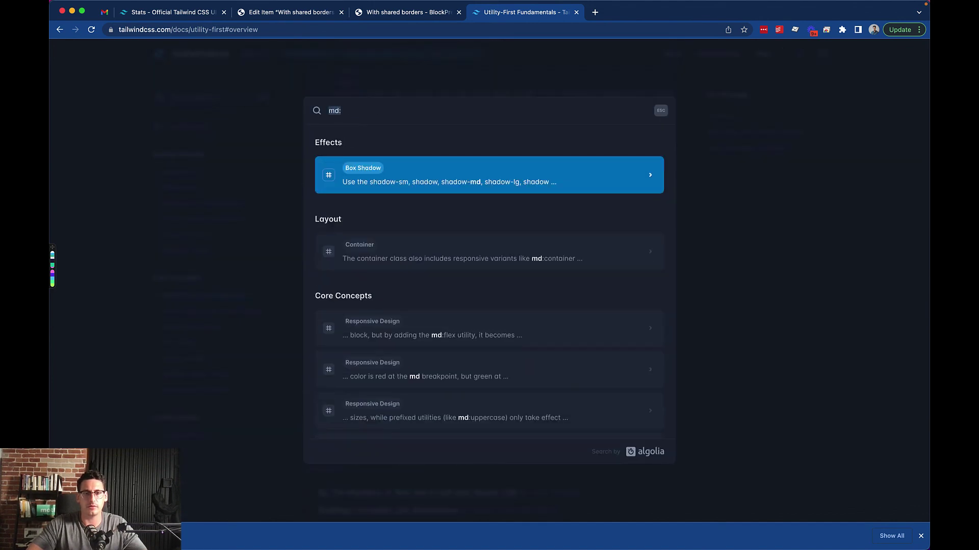
type("respons")
key("Return")
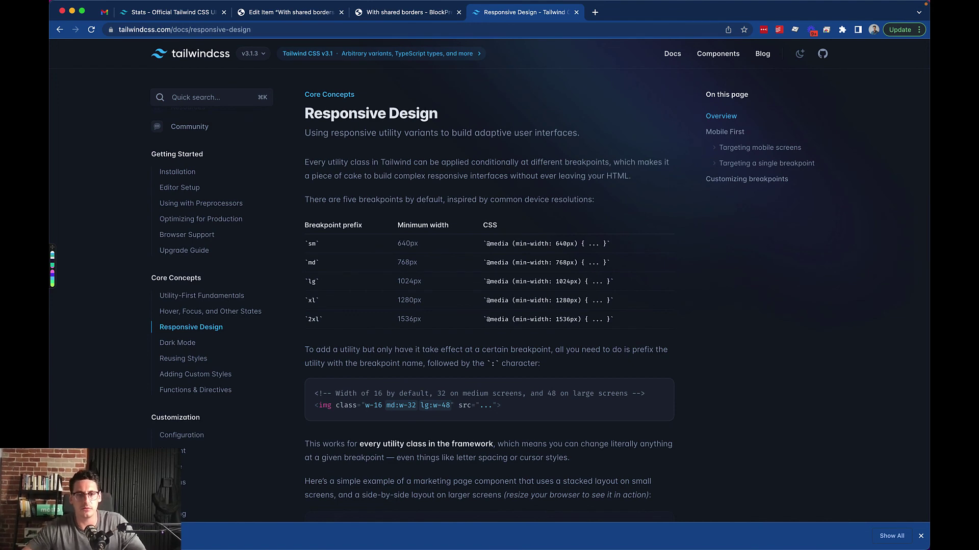
left_click_drag(320, 319, 306, 244)
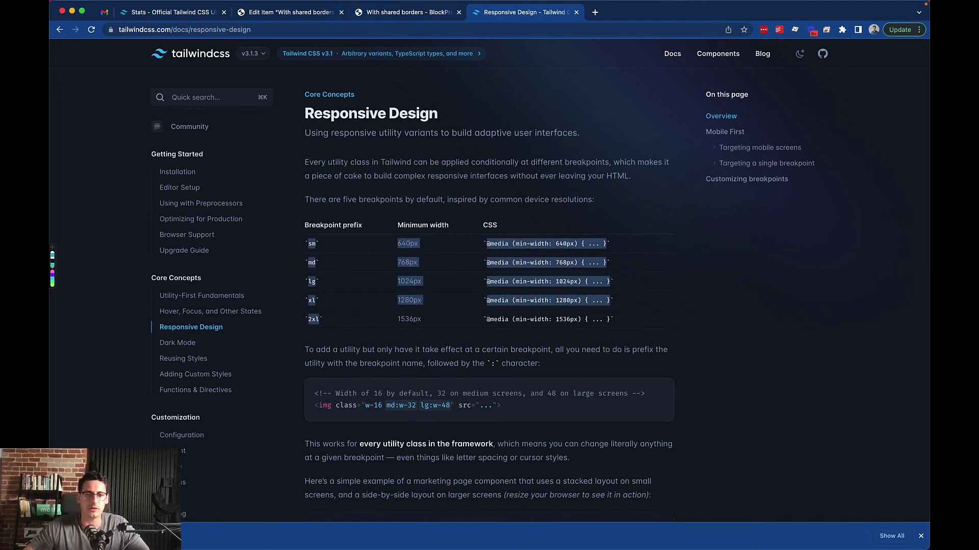
key("super+3")
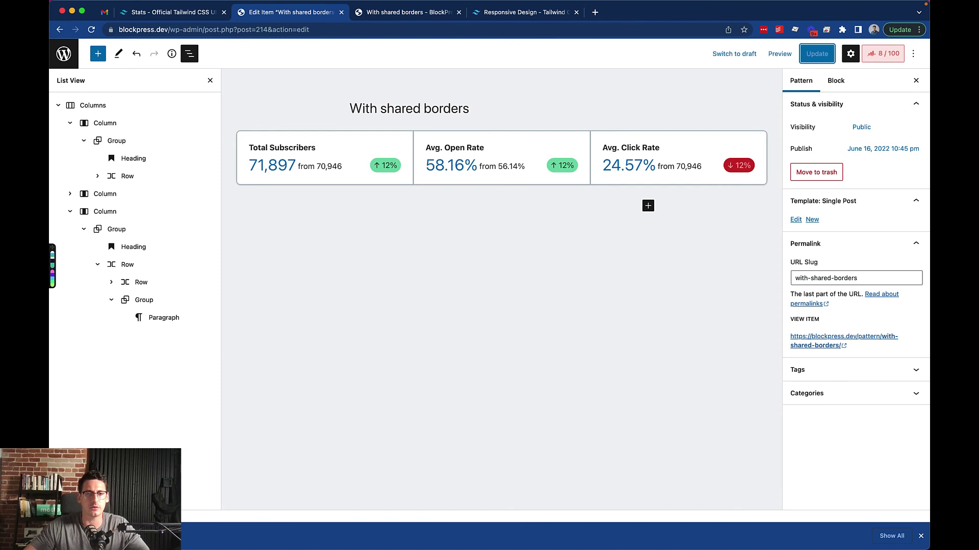
left_click(105, 123)
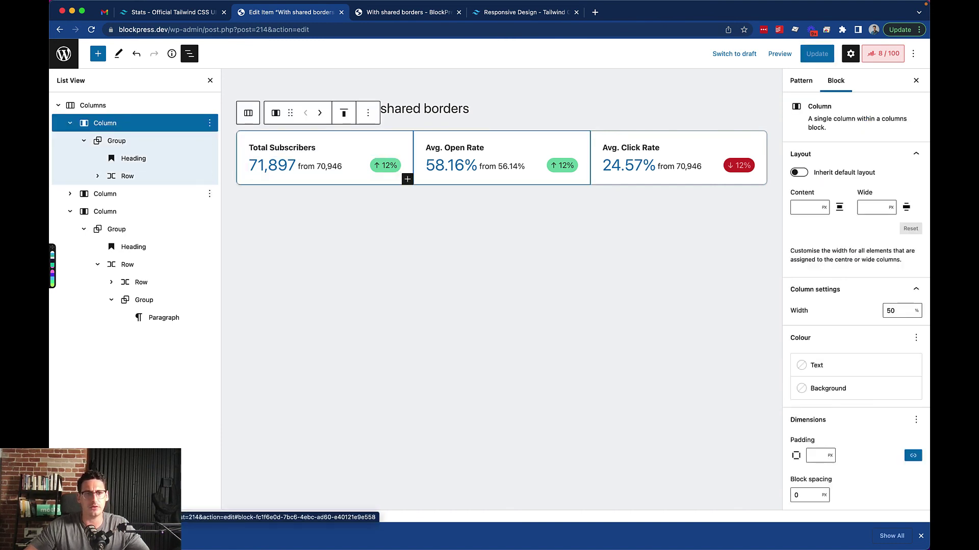
scroll(856, 301, "down", 1)
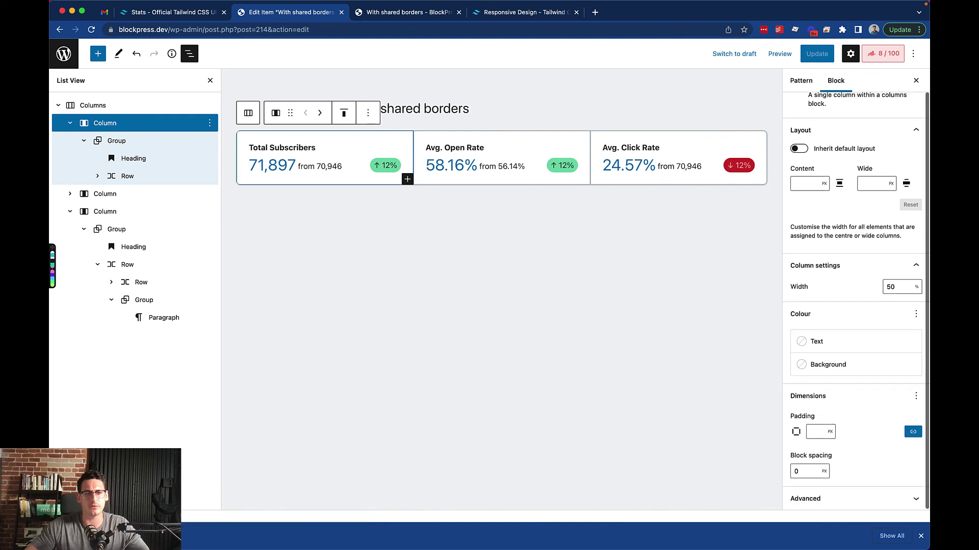
left_click(846, 498)
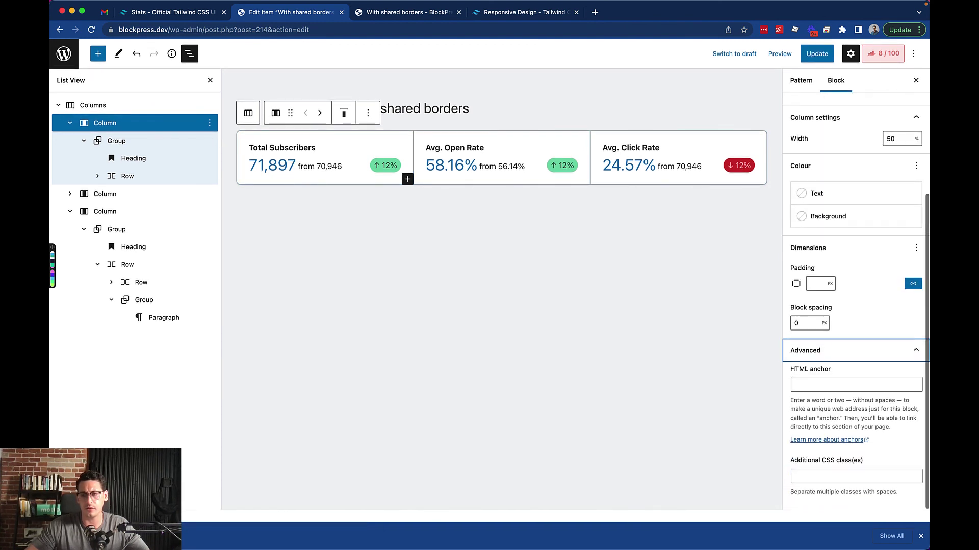
left_click(856, 476)
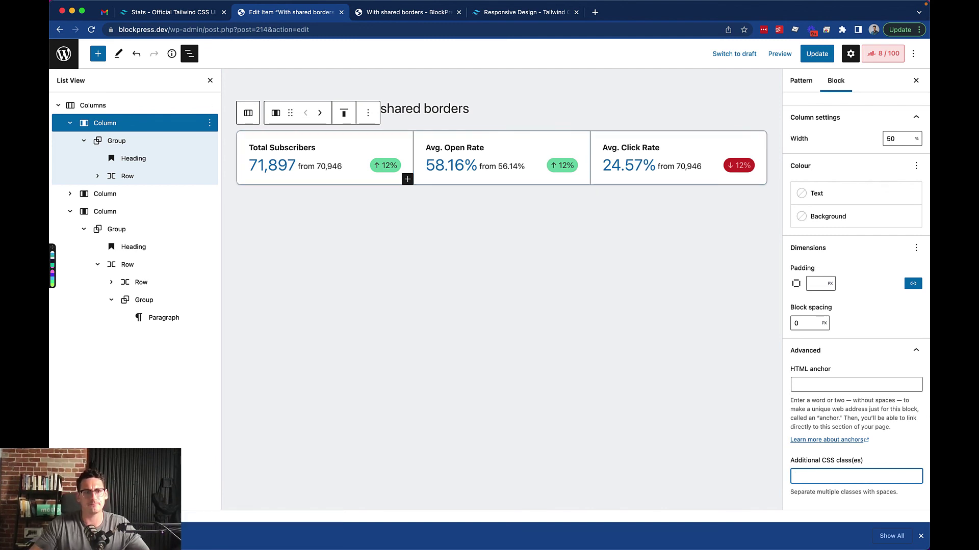
Add 'md:shadow-lg' after 'shadow' in the outer Columns block's additional CSS classes.
left_click(93, 105)
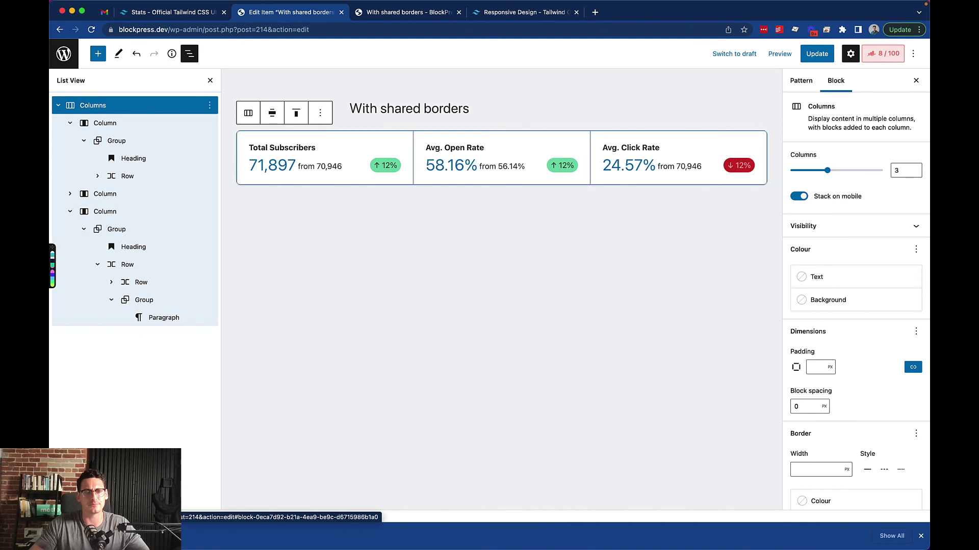
scroll(856, 357, "down", 3)
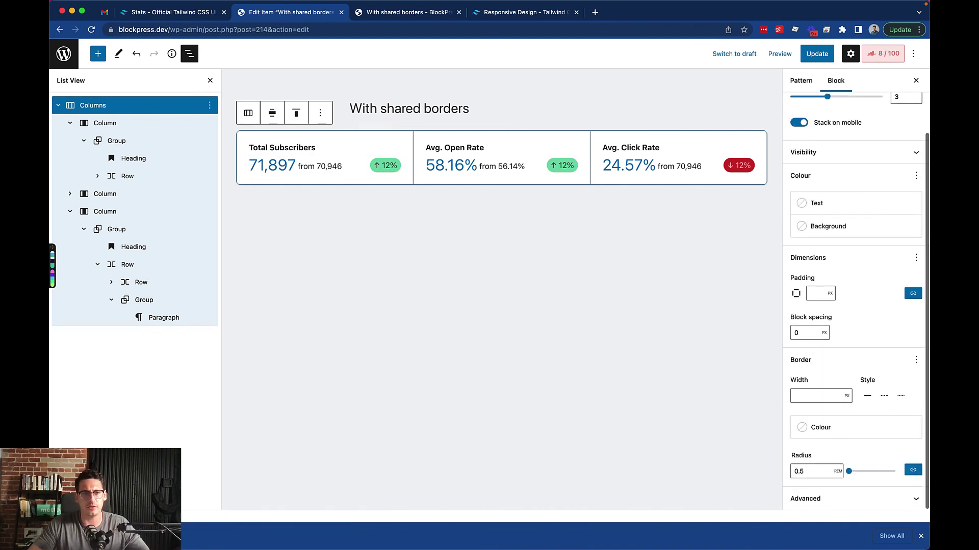
left_click(856, 498)
left_click(857, 477)
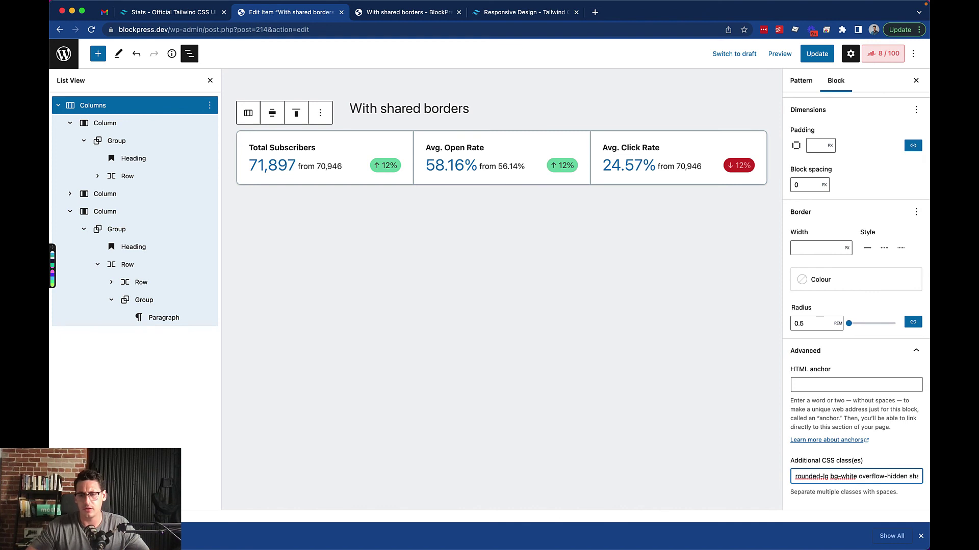
key("super+Right")
key("Left")
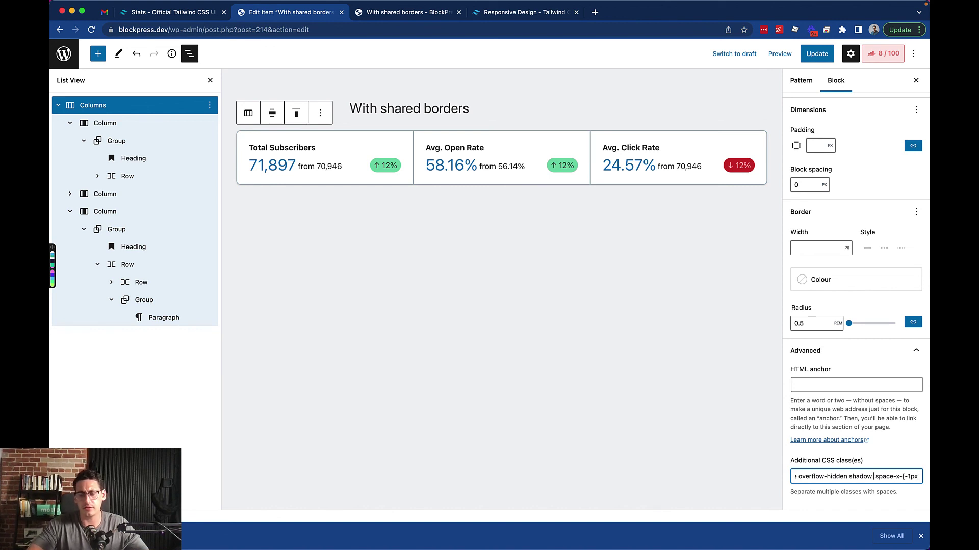
type("md:shadow-")
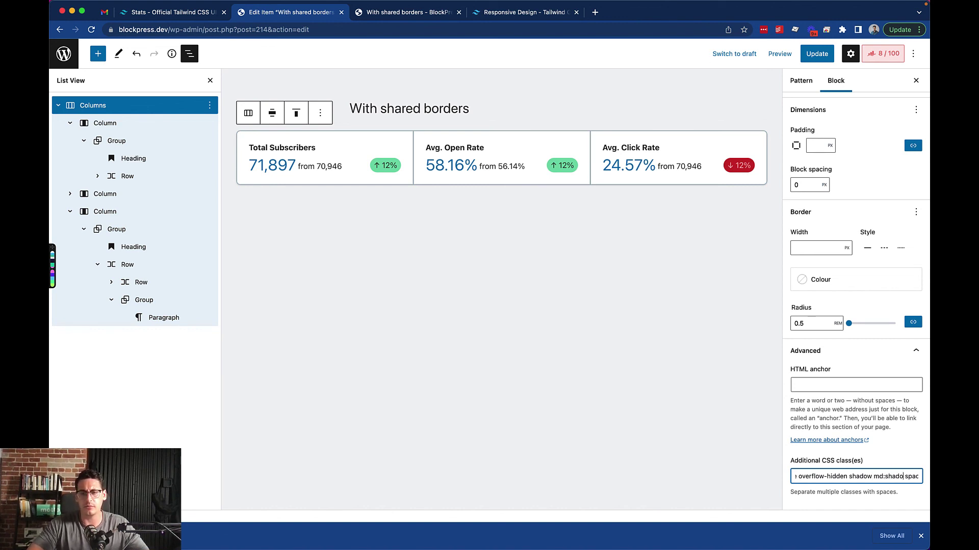
type("lg")
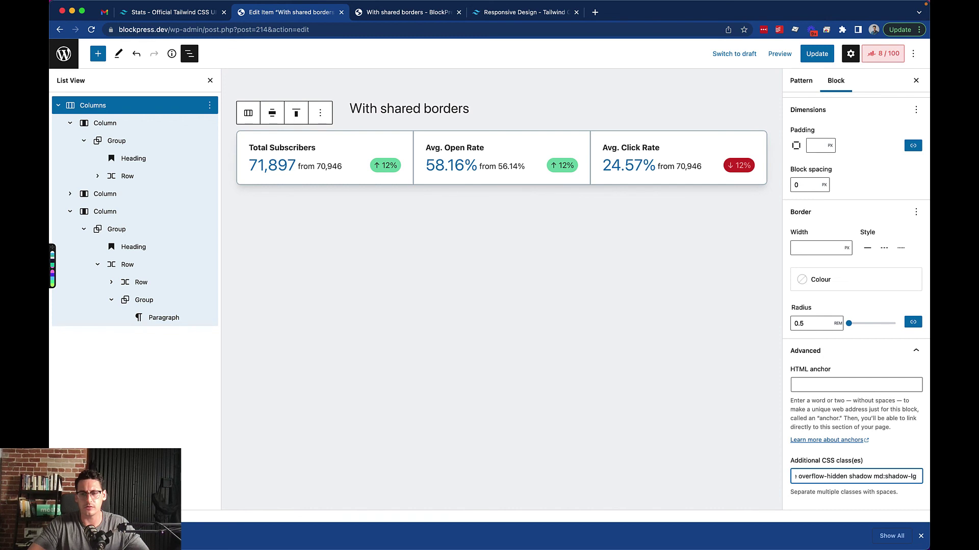
Change the Columns block's medium-breakpoint shadow class to 'md:shadow-xl' and update the pattern.
key("BackSpace")
key("BackSpace")
type("xl")
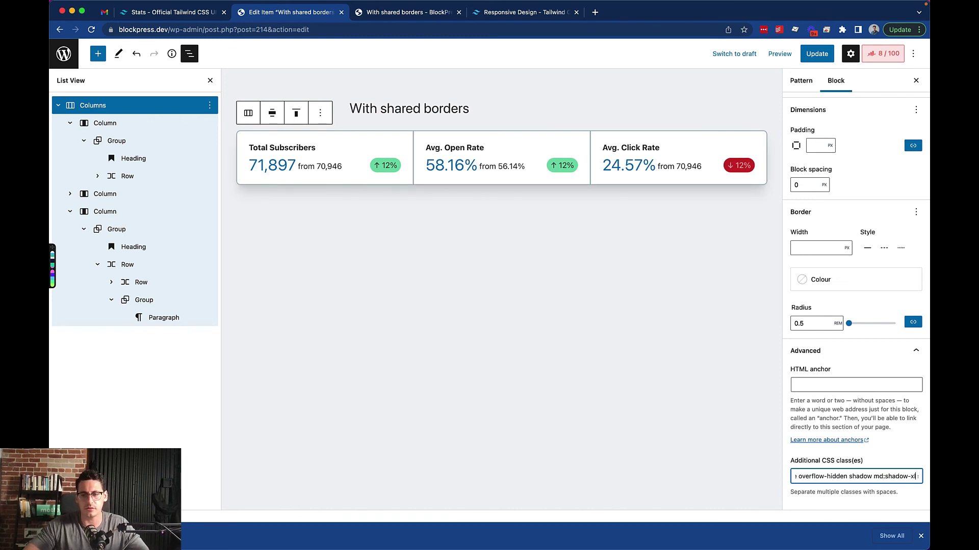
left_click(817, 54)
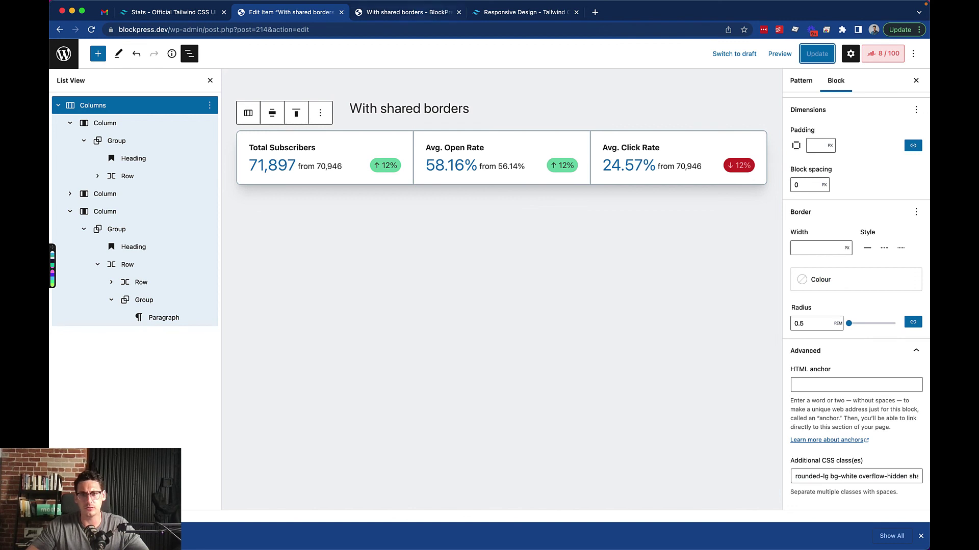
Reload the published pattern page and compare the stats box's shadow at narrow and wide browser widths.
key("ctrl+Tab")
key("super+r")
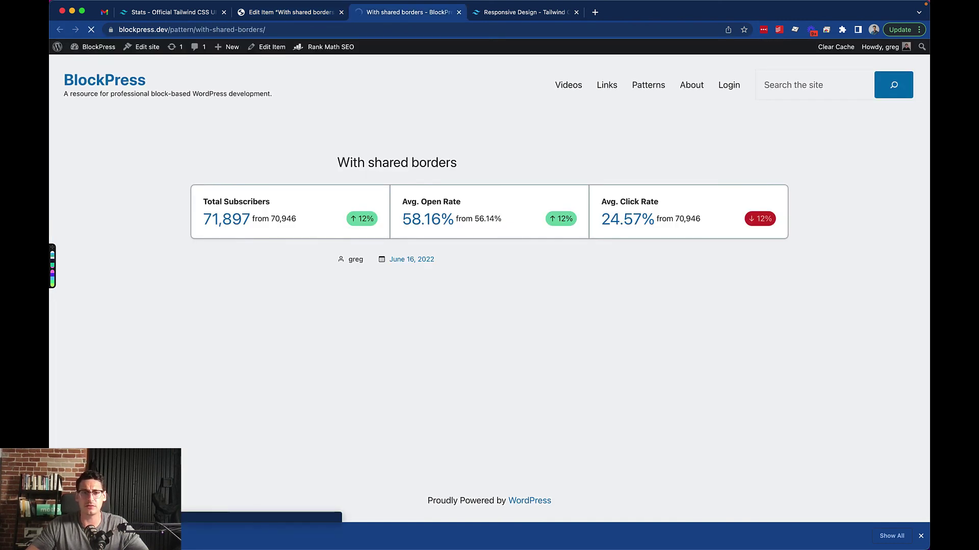
left_click_drag(929, 102, 335, 102)
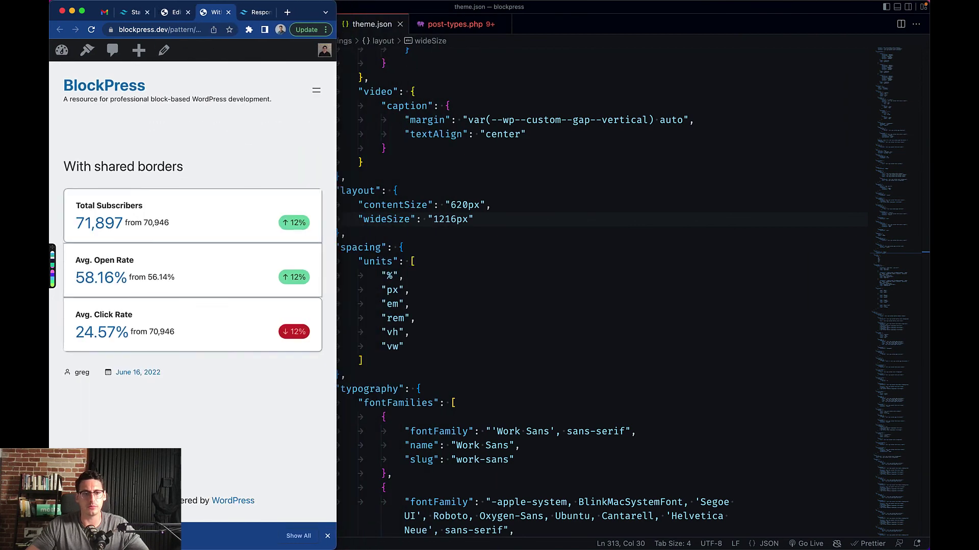
key("ctrl+alt+e")
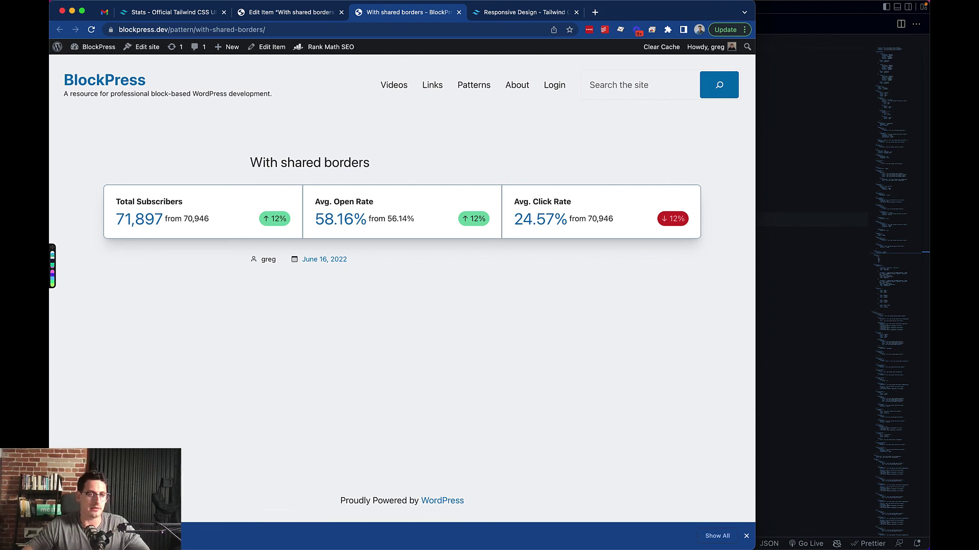
left_click_drag(755, 286, 360, 285)
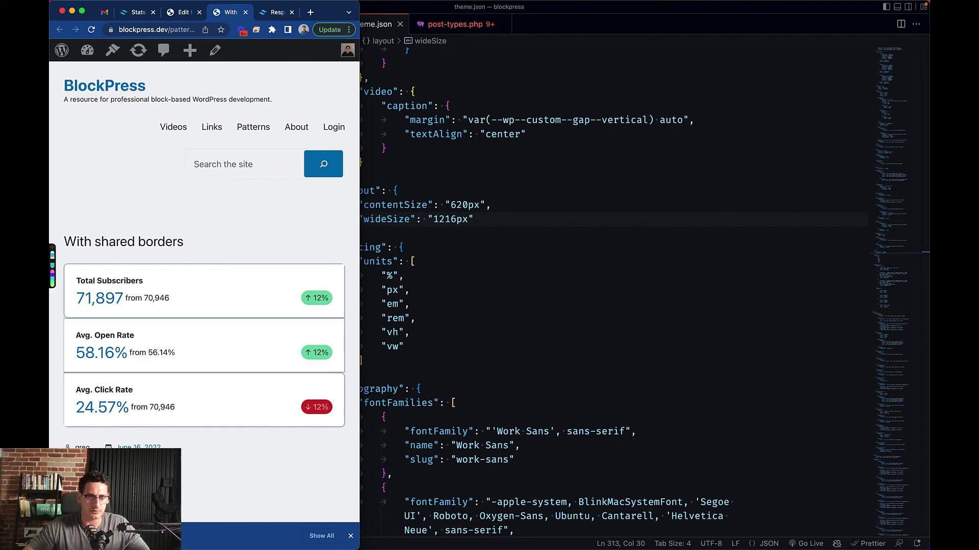
left_click_drag(359, 286, 818, 285)
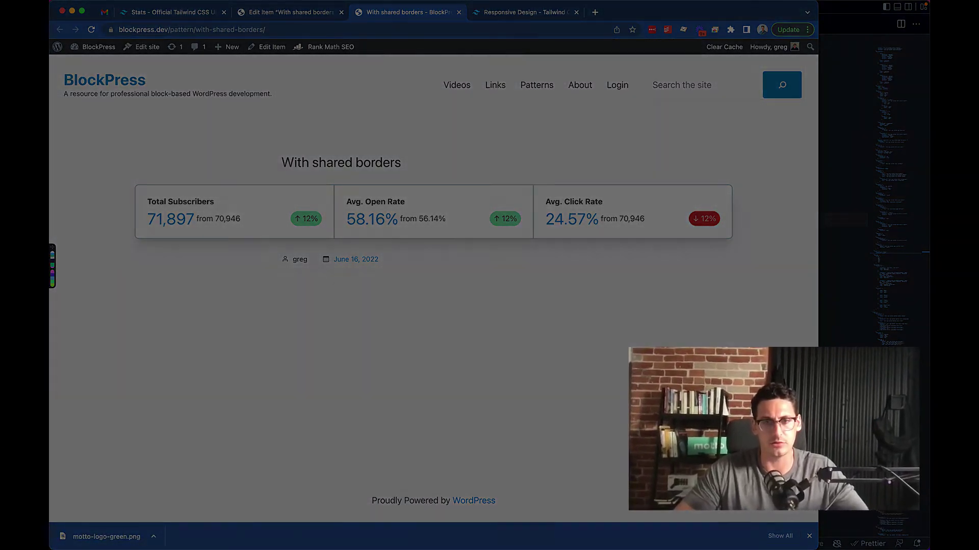